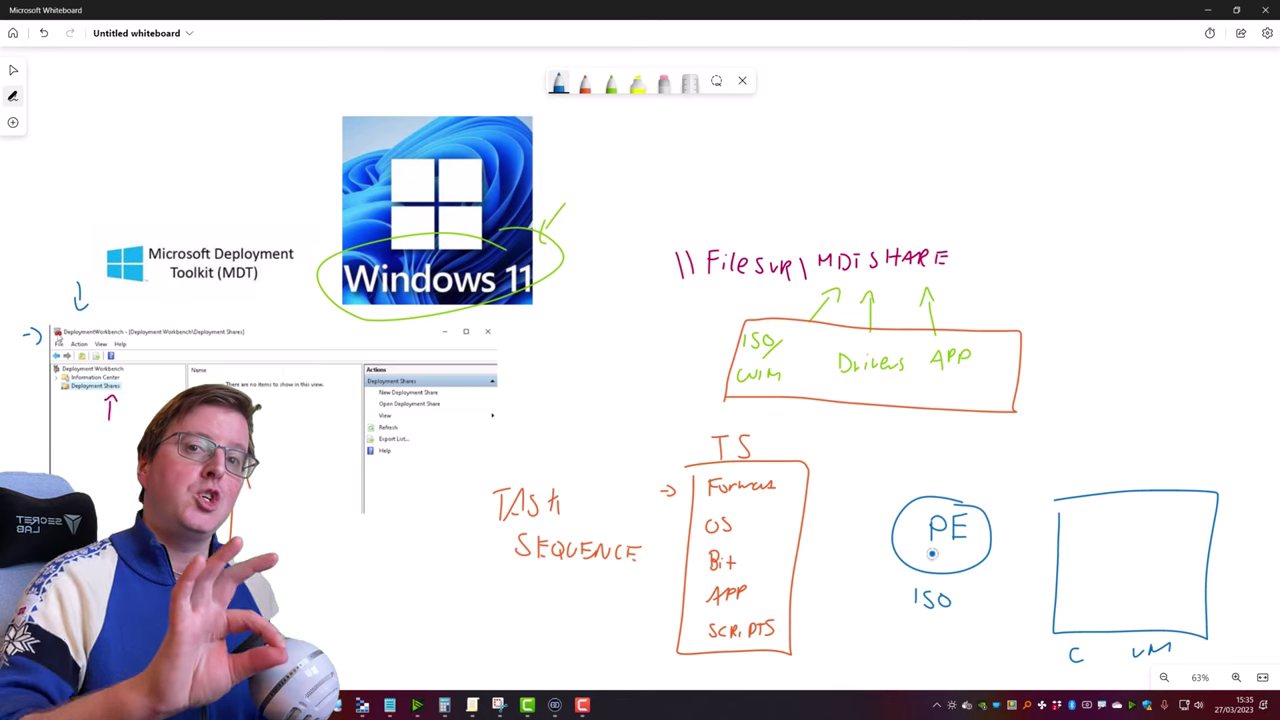
# Draw an arrow from PE to the VM and label it CLOUD, USB and PXE in black
pyautogui.moveTo(998, 516)
pyautogui.mouseDown()
pyautogui.moveTo(1010, 538)
pyautogui.moveTo(1048, 548)
pyautogui.mouseUp()
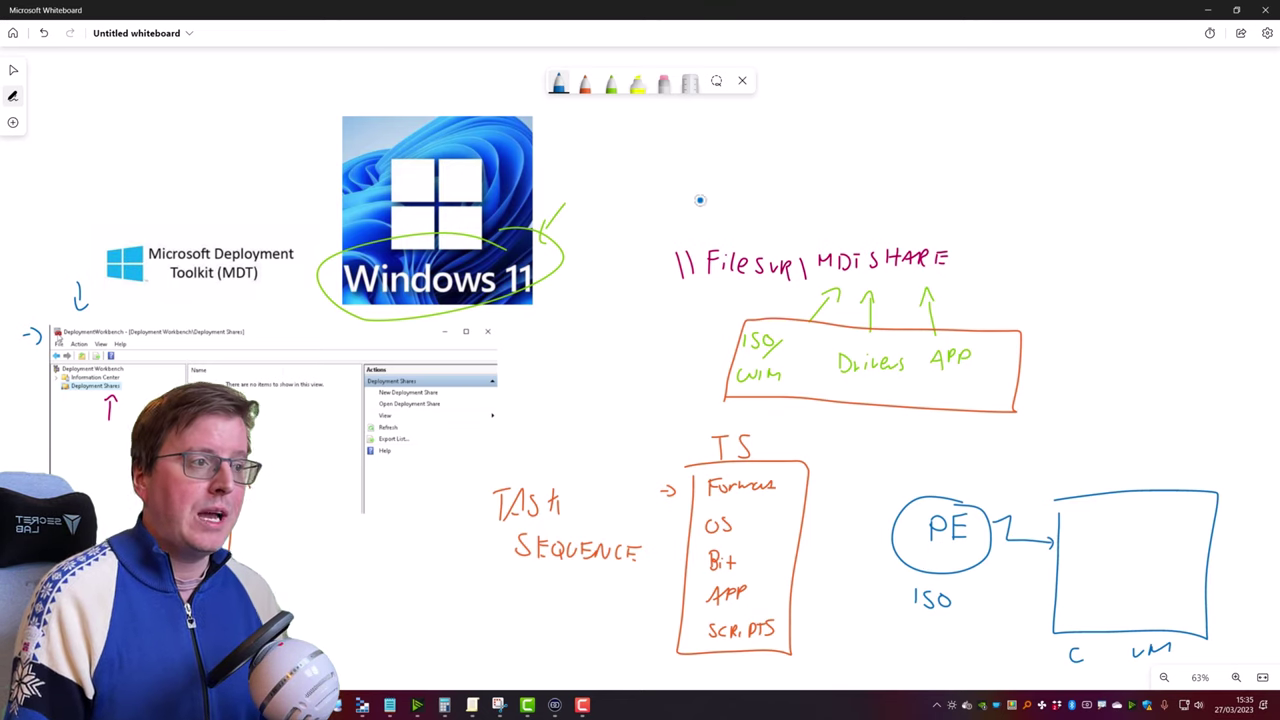
pyautogui.click(611, 84)
pyautogui.click(611, 84)
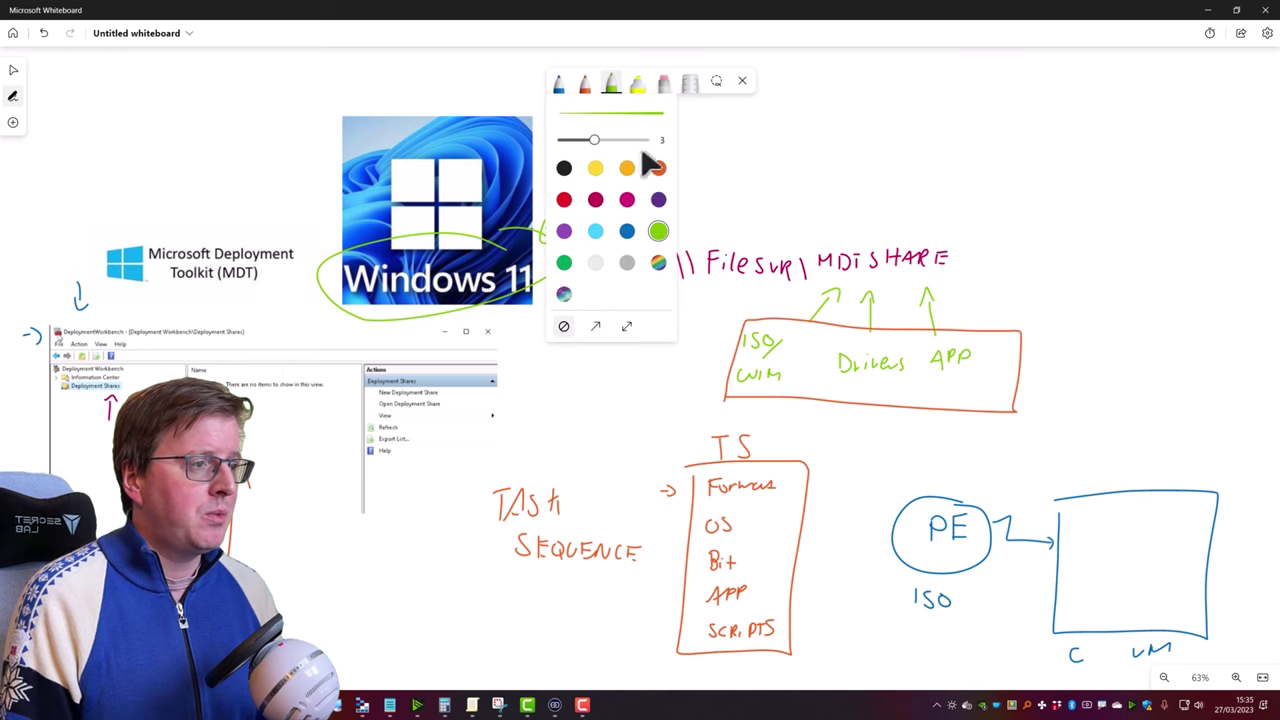
pyautogui.click(564, 168)
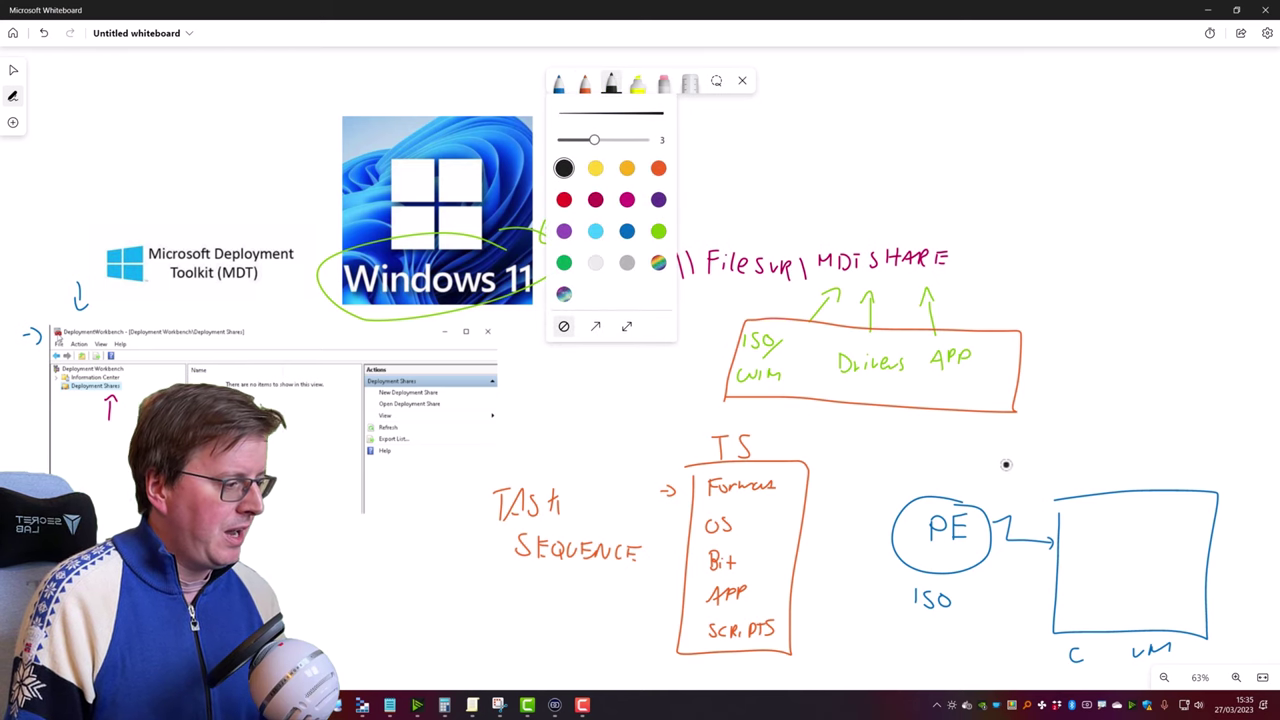
pyautogui.moveTo(1006, 464); pyautogui.dragTo(1058, 472)
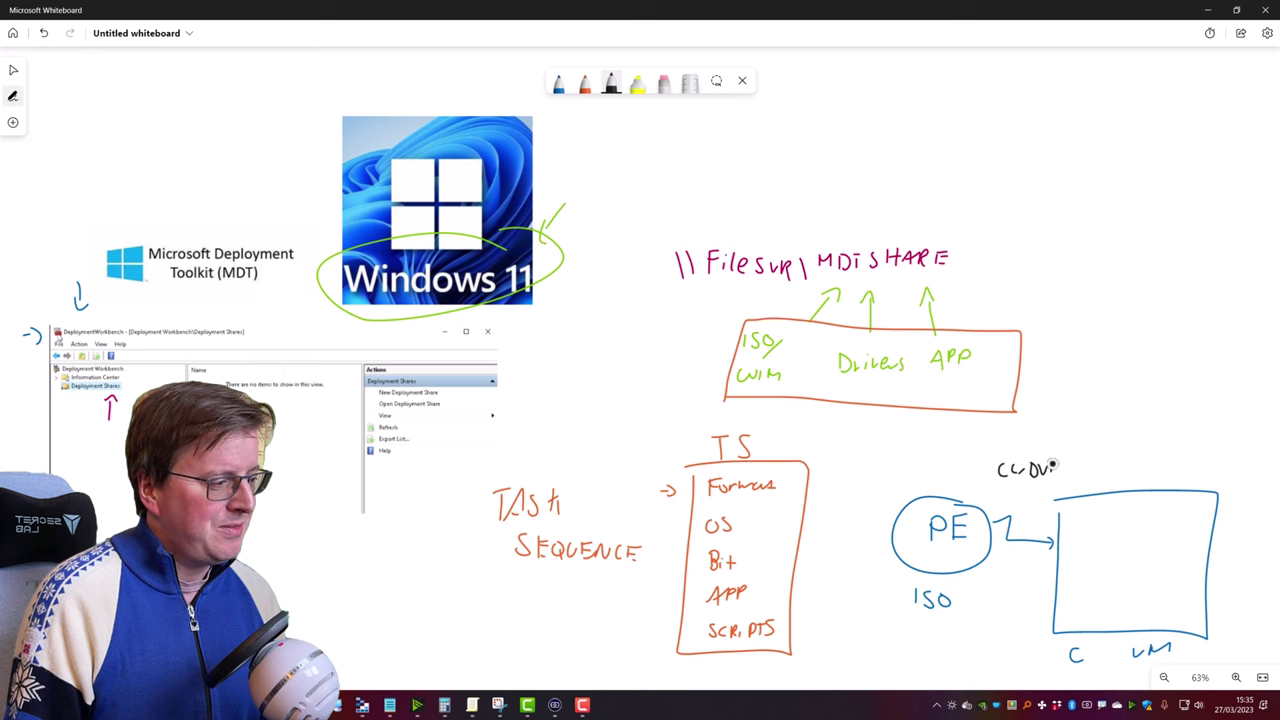
pyautogui.moveTo(985, 490); pyautogui.dragTo(1012, 500)
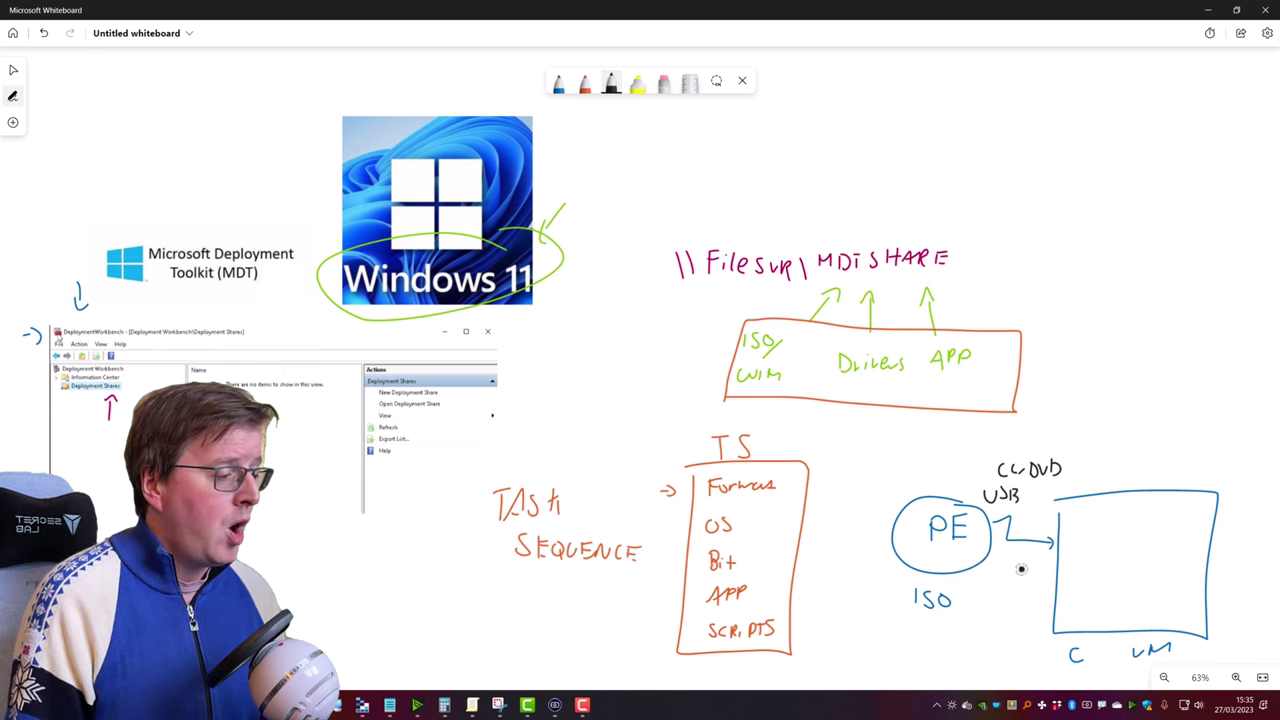
pyautogui.moveTo(1003, 561); pyautogui.dragTo(1013, 572)
pyautogui.moveTo(1013, 561); pyautogui.dragTo(1003, 572)
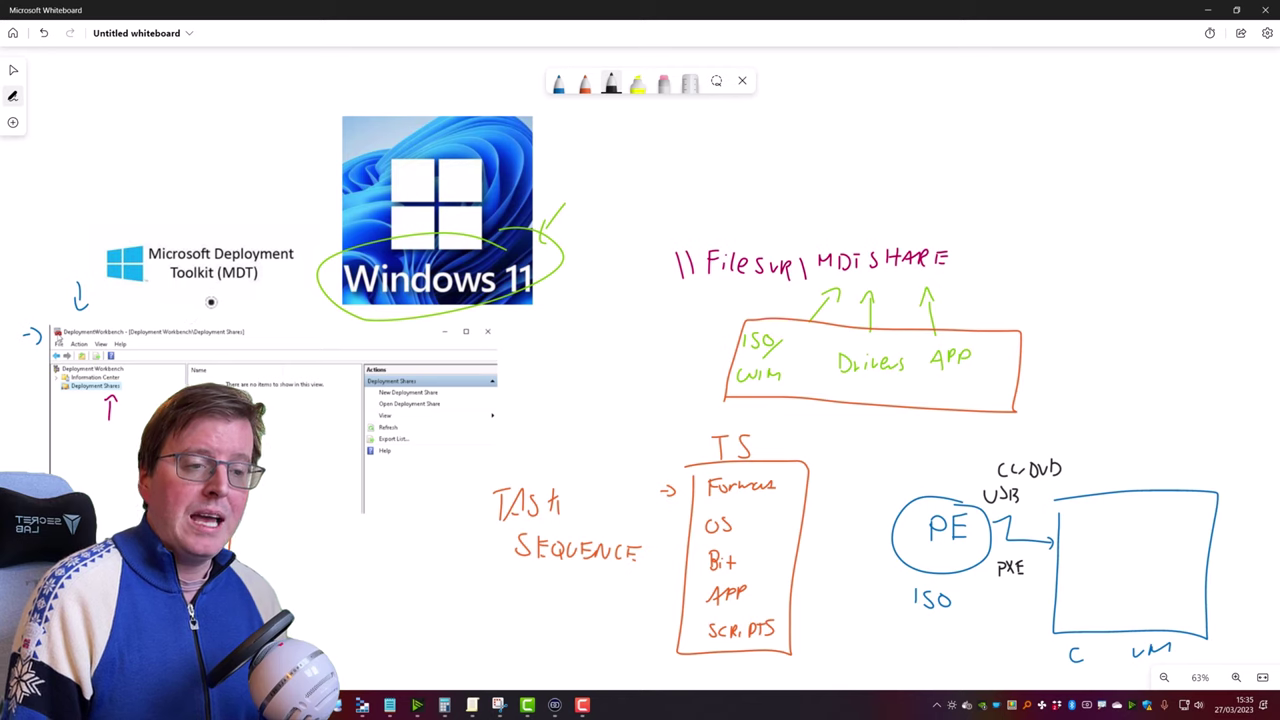
# Draw PE and TS boxes inside the VM, link TS to the share, and begin a blue label
pyautogui.moveTo(199, 305); pyautogui.dragTo(212, 302)
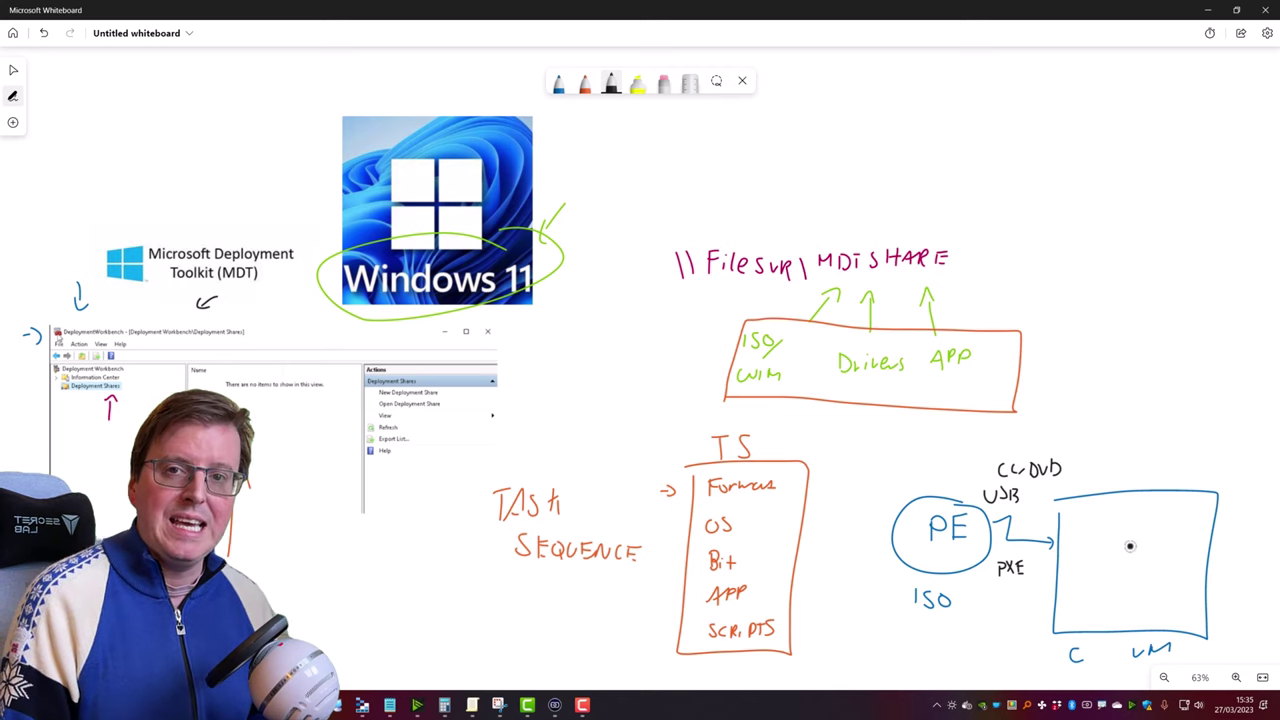
pyautogui.moveTo(1099, 540)
pyautogui.mouseDown()
pyautogui.moveTo(1158, 597)
pyautogui.moveTo(1104, 560)
pyautogui.mouseUp()
pyautogui.moveTo(1118, 560)
pyautogui.mouseDown()
pyautogui.moveTo(1162, 268)
pyautogui.moveTo(968, 282)
pyautogui.mouseUp()
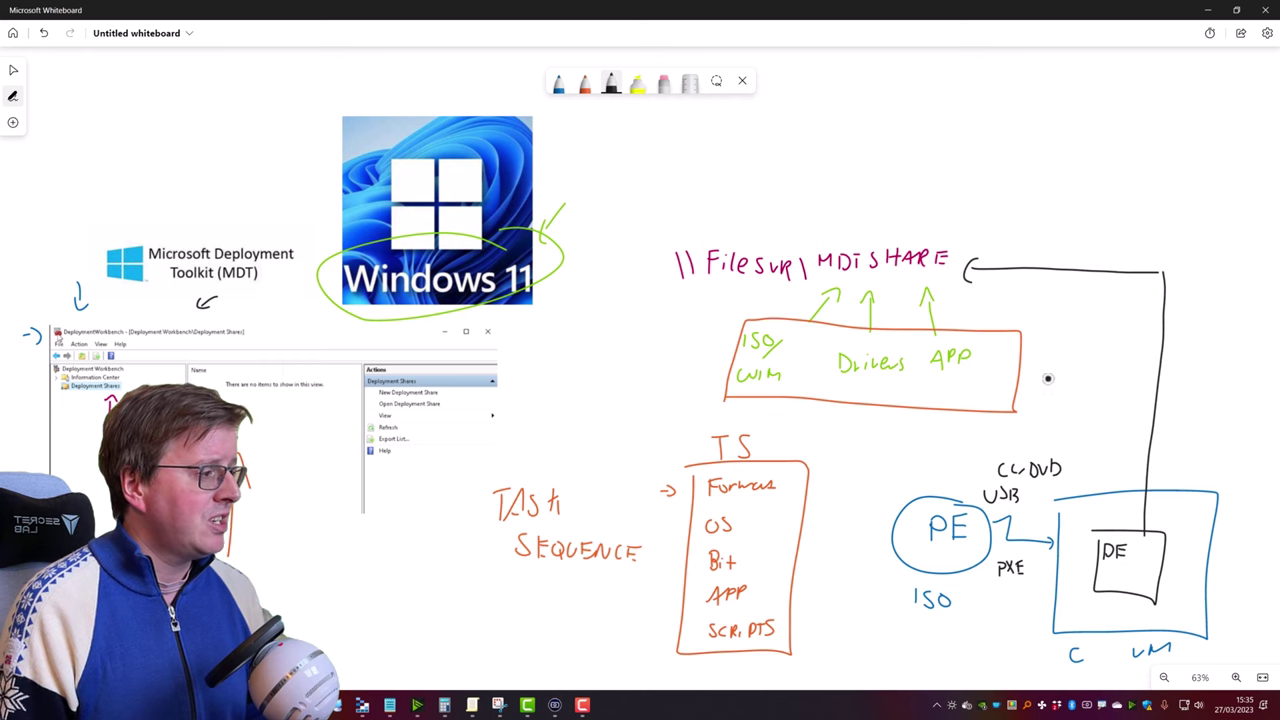
pyautogui.moveTo(1050, 284)
pyautogui.mouseDown()
pyautogui.moveTo(1015, 440)
pyautogui.moveTo(745, 443)
pyautogui.moveTo(742, 431)
pyautogui.moveTo(731, 443)
pyautogui.mouseUp()
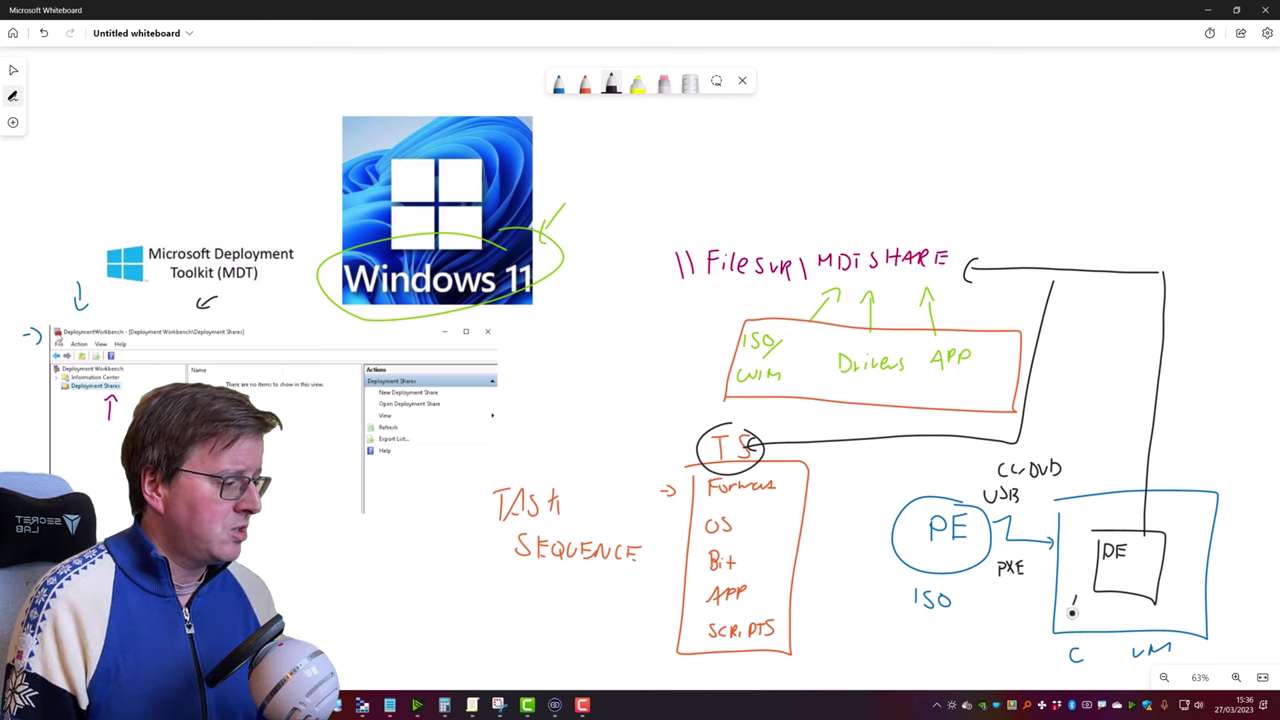
pyautogui.moveTo(1070, 588)
pyautogui.mouseDown()
pyautogui.moveTo(1092, 612)
pyautogui.moveTo(1098, 580)
pyautogui.moveTo(1190, 620)
pyautogui.moveTo(1165, 621)
pyautogui.mouseUp()
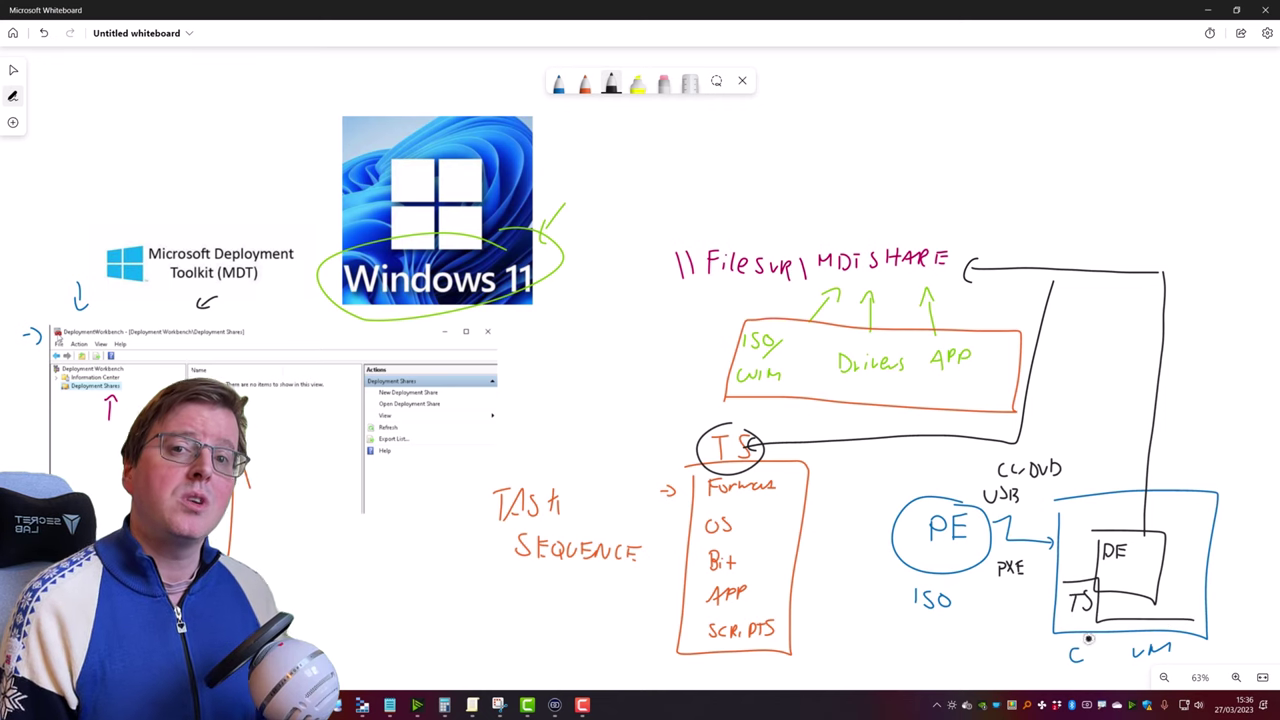
pyautogui.click(558, 84)
pyautogui.moveTo(1160, 460); pyautogui.dragTo(1186, 461)
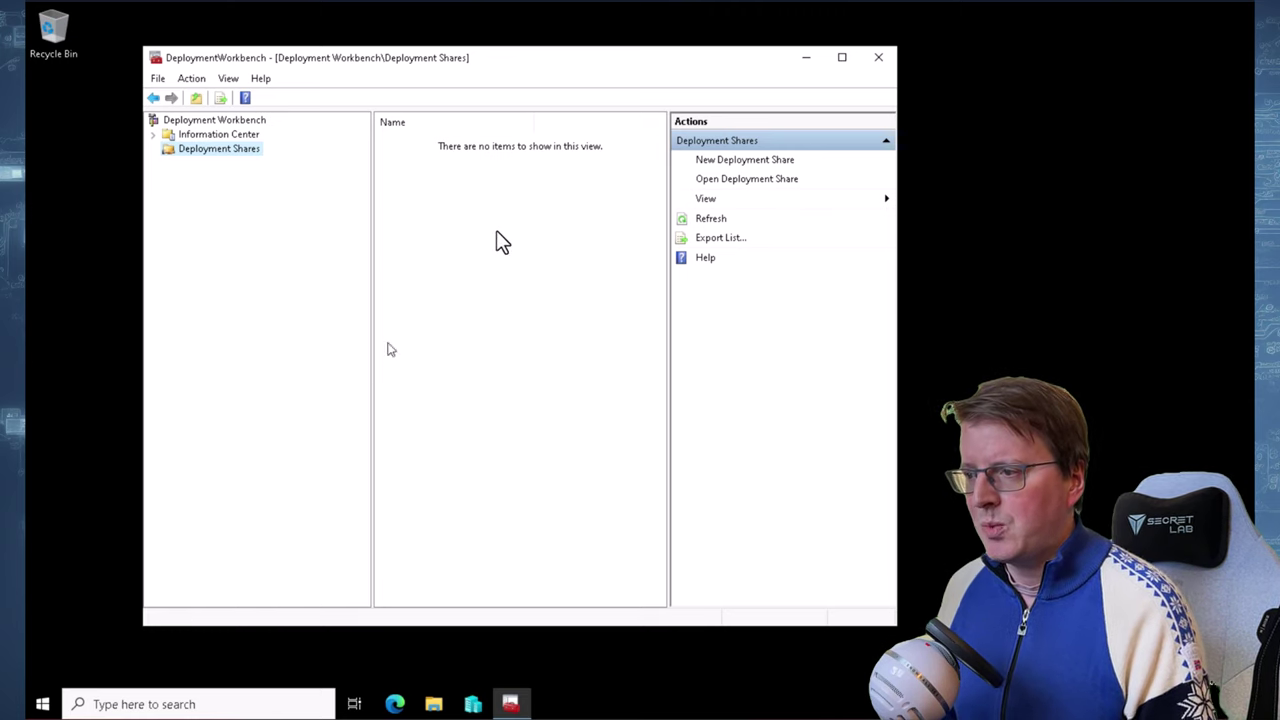
# Open File Explorer from the taskbar over the empty Deployment Shares view
pyautogui.click(433, 704)
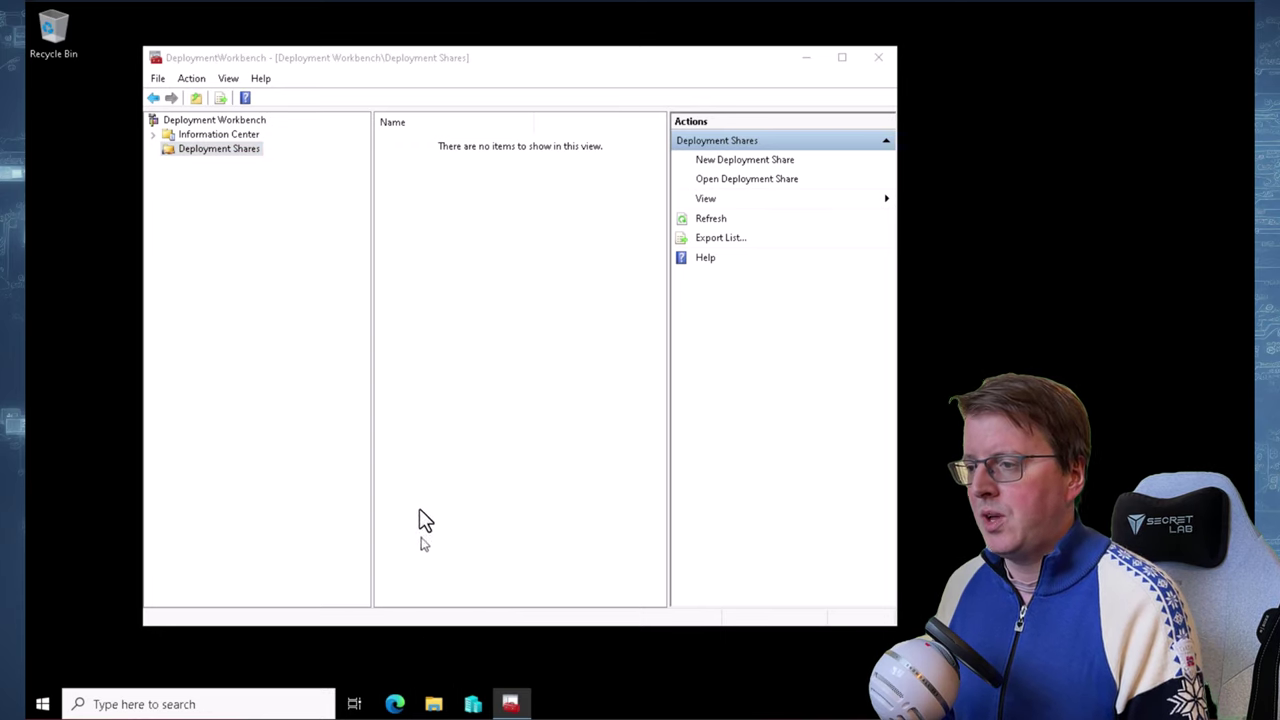
# Browse to E:\Labfiles\ISOs, locate Win11_21H2_Eval.iso, and minimise File Explorer
pyautogui.click(433, 700)
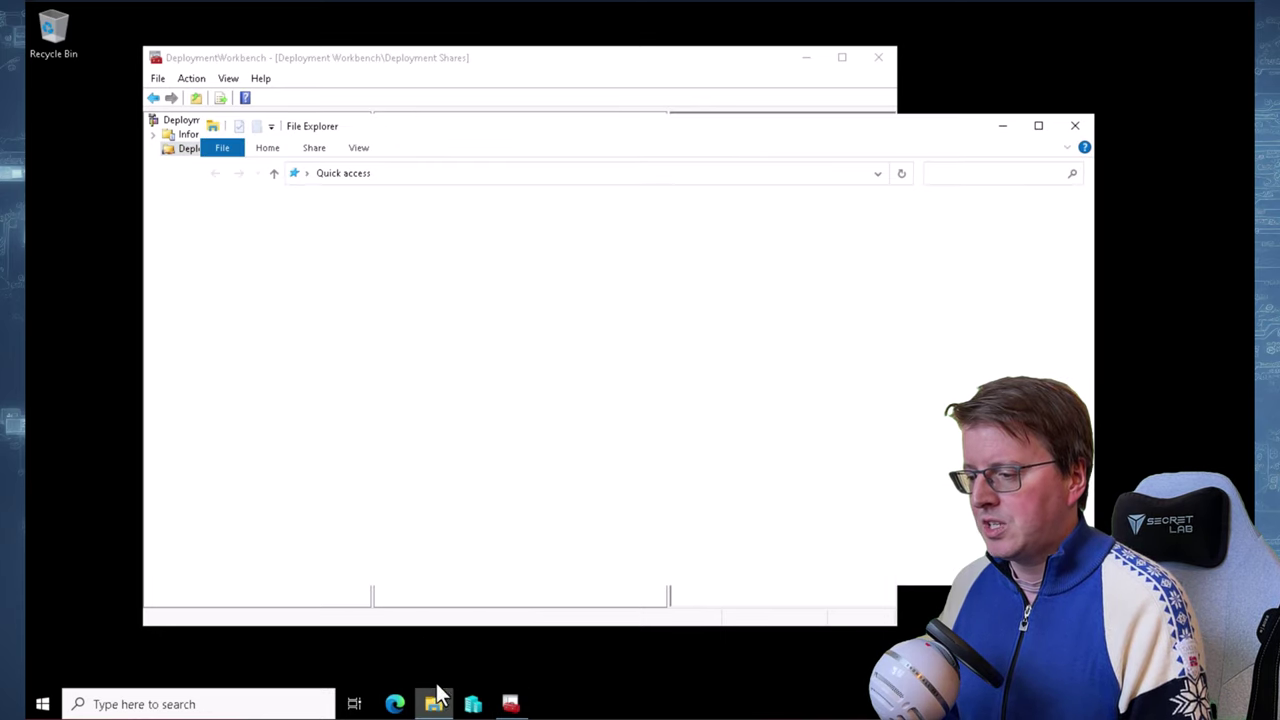
pyautogui.click(262, 470)
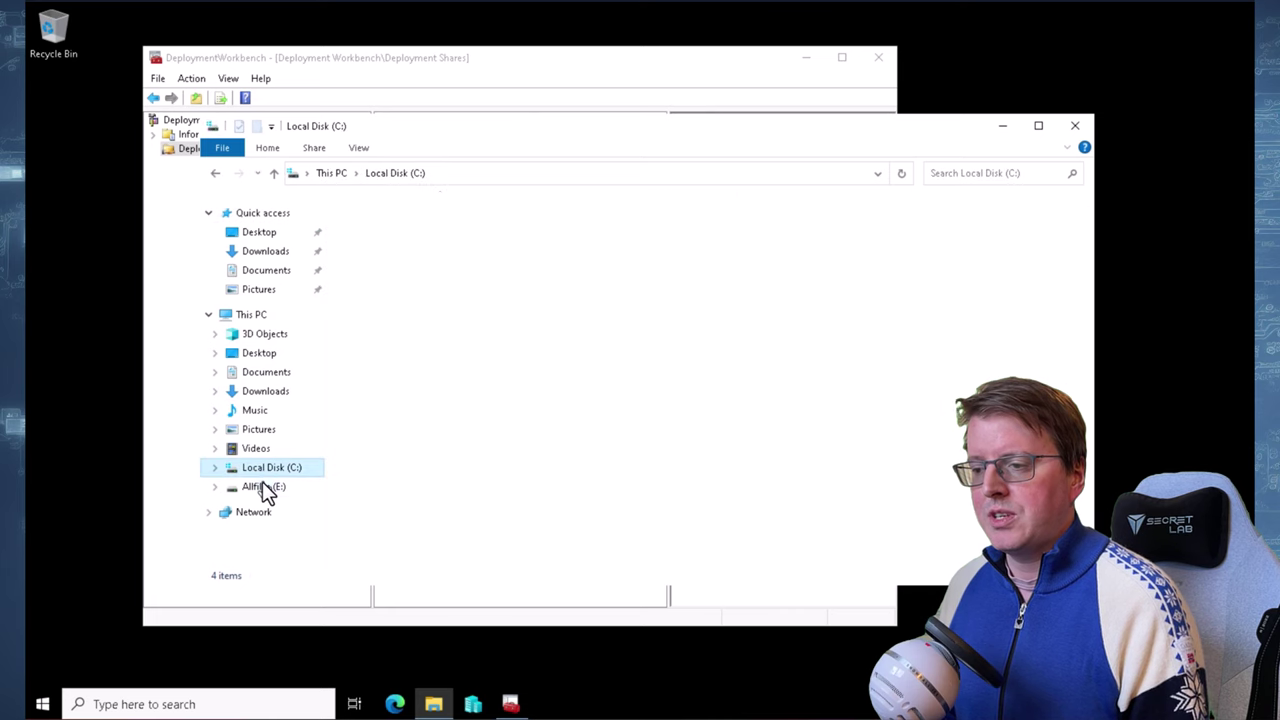
pyautogui.click(262, 484)
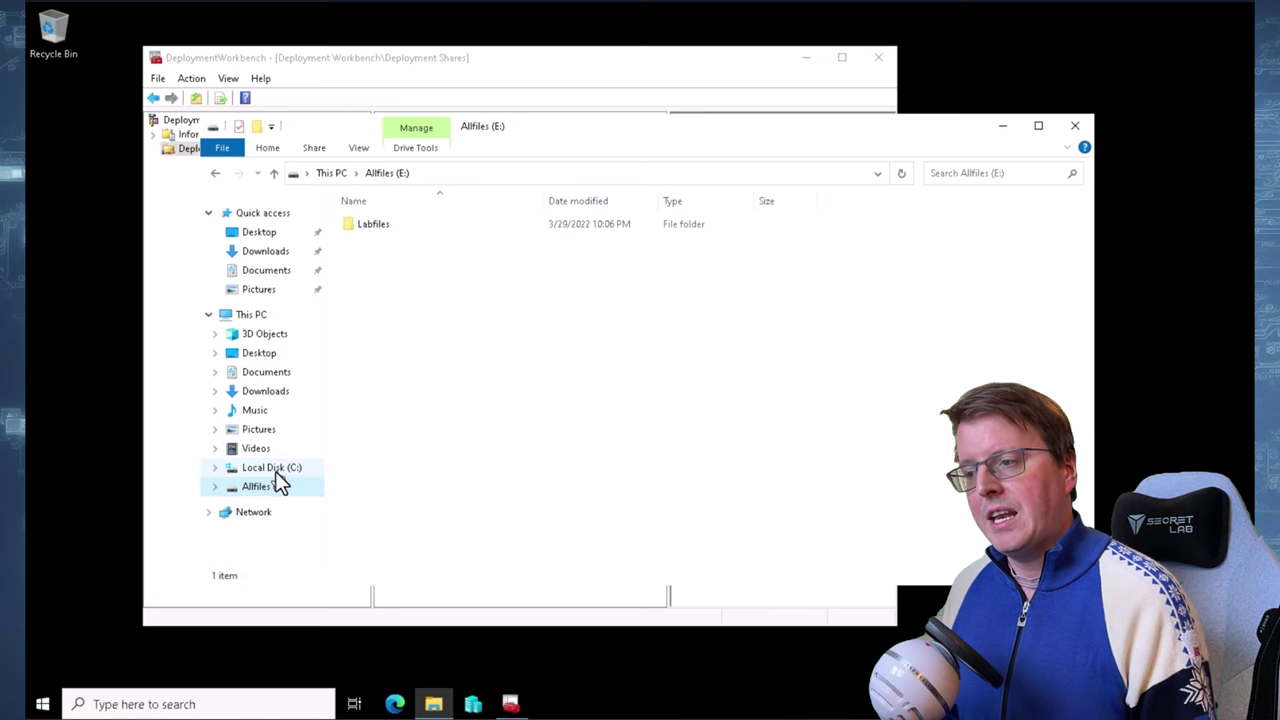
pyautogui.doubleClick(391, 230)
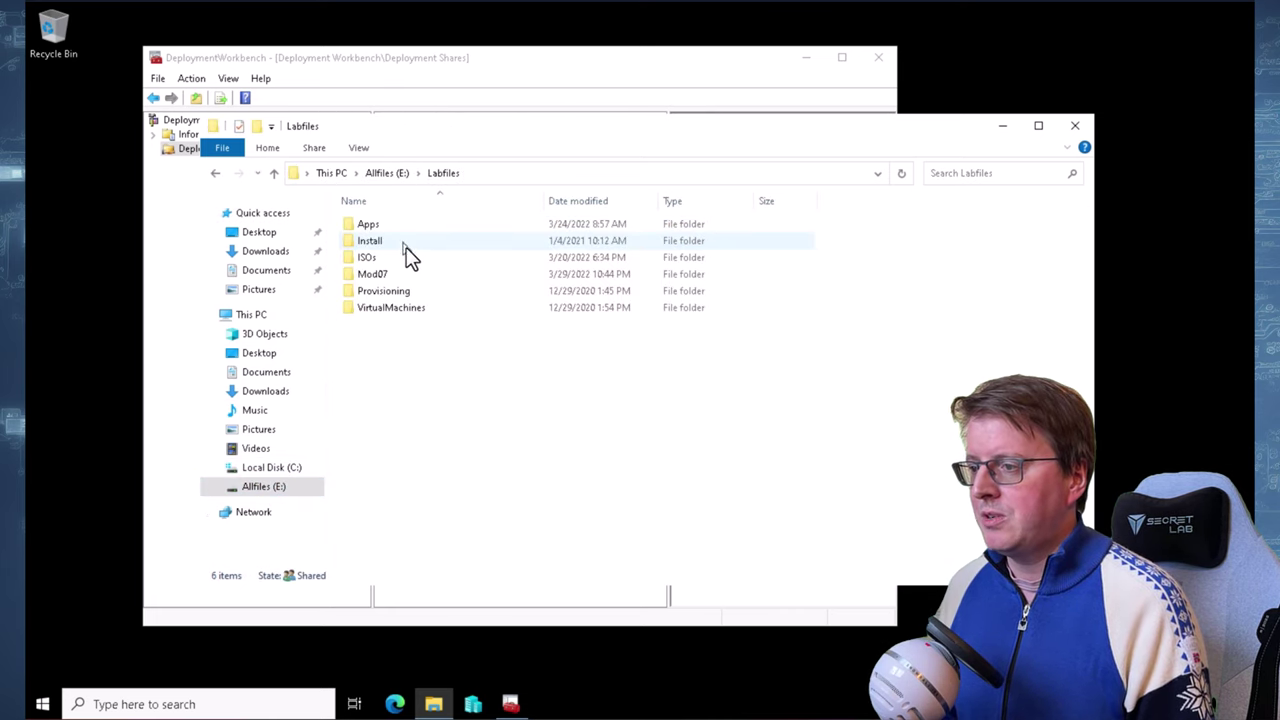
pyautogui.doubleClick(401, 254)
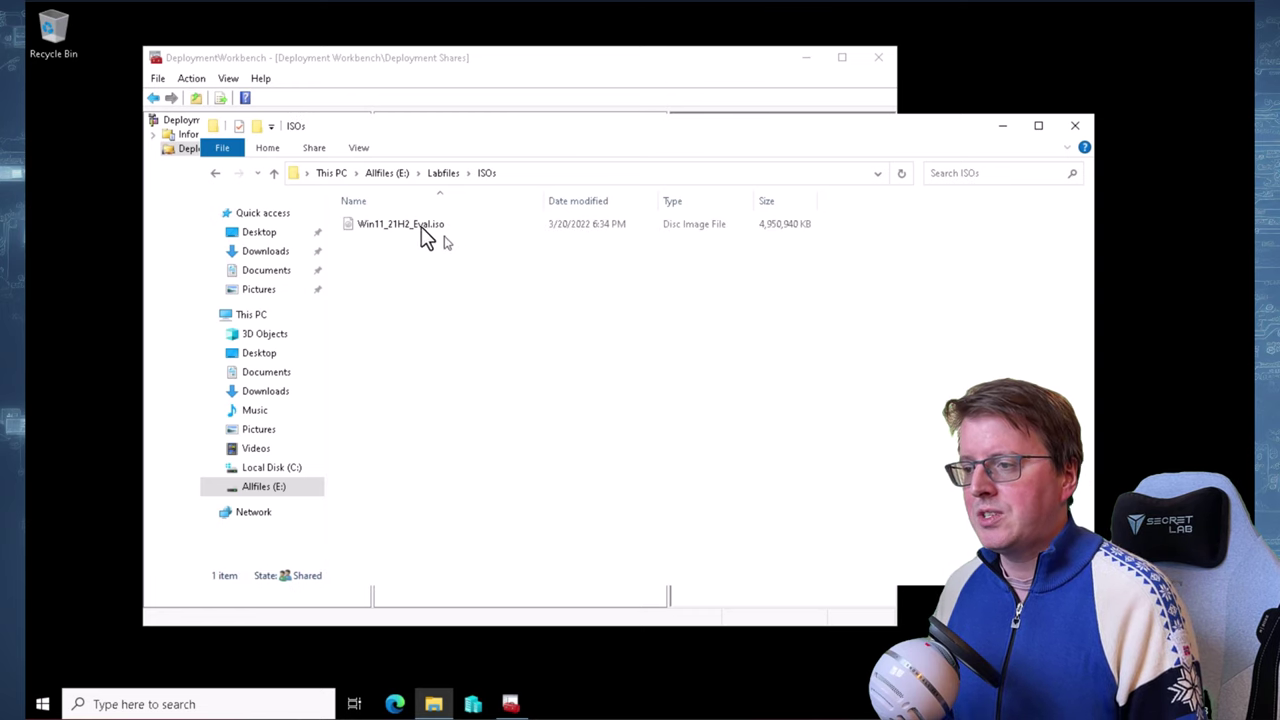
pyautogui.click(358, 230)
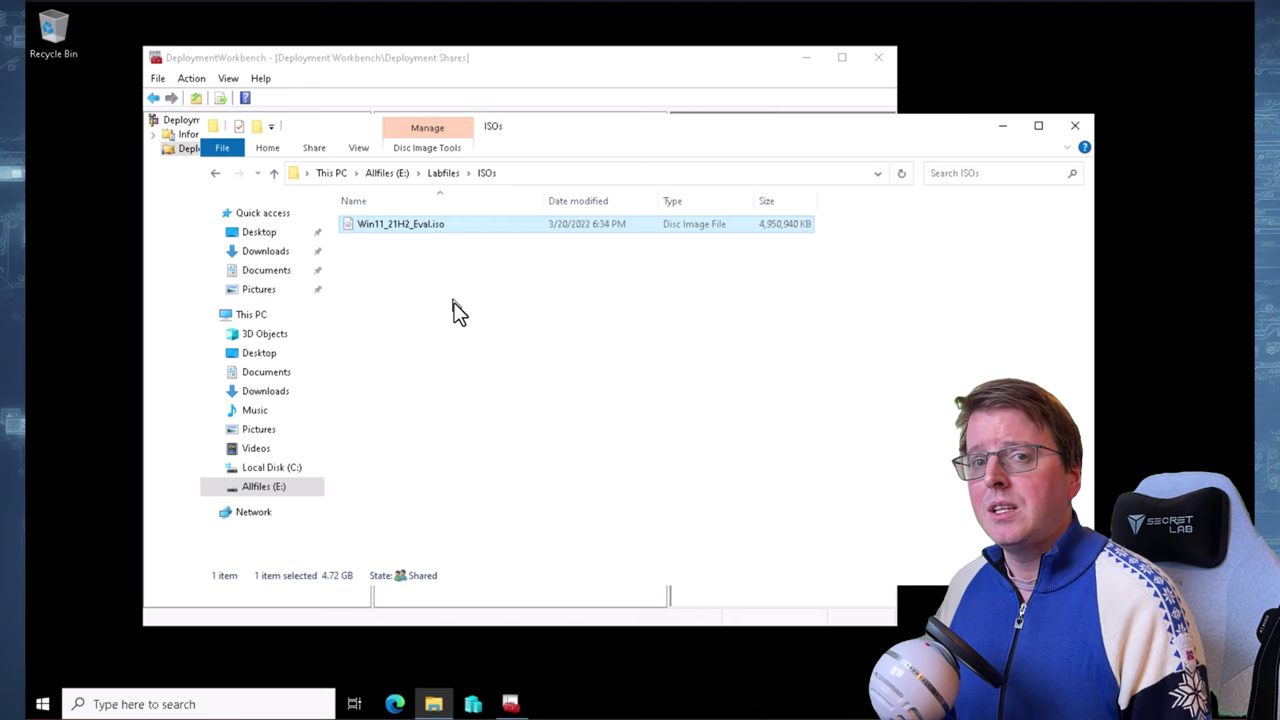
pyautogui.click(460, 330)
pyautogui.click(433, 704)
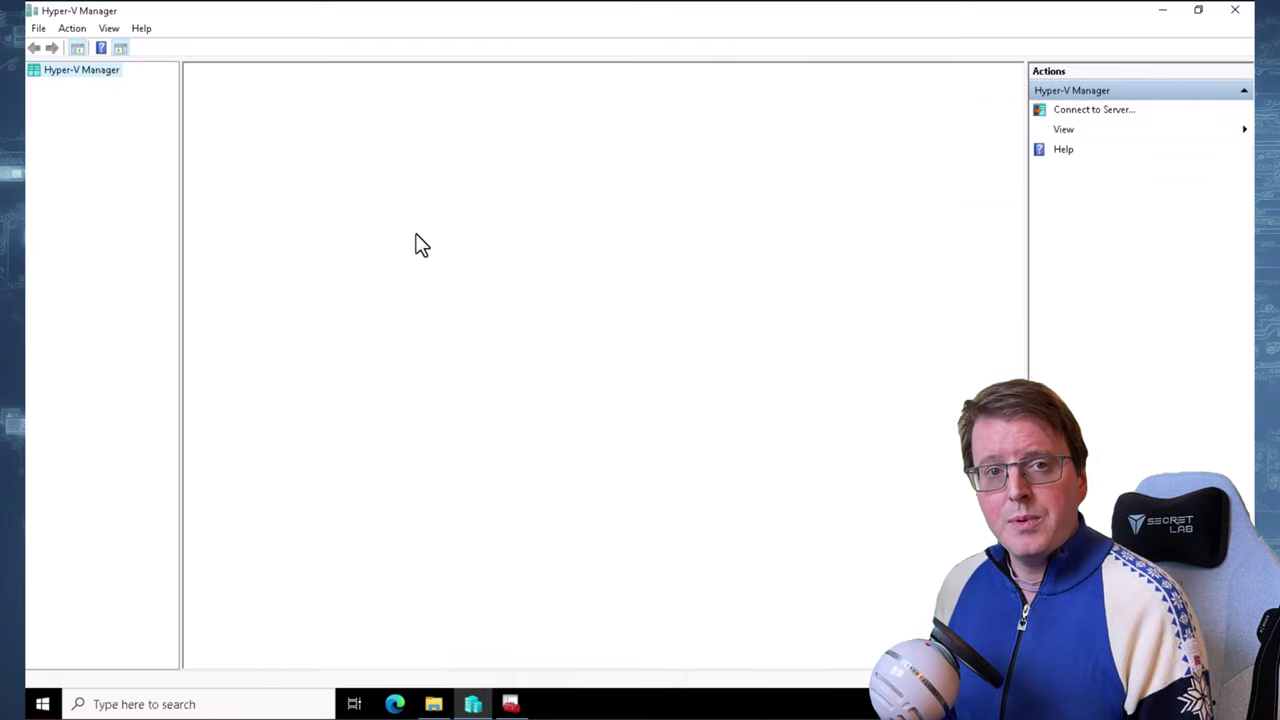
# Restore Hyper-V Manager, check SEA-SVR2's GoldImage1 and Win81Source VMs, then return to Deployment Workbench
pyautogui.doubleClick(459, 18)
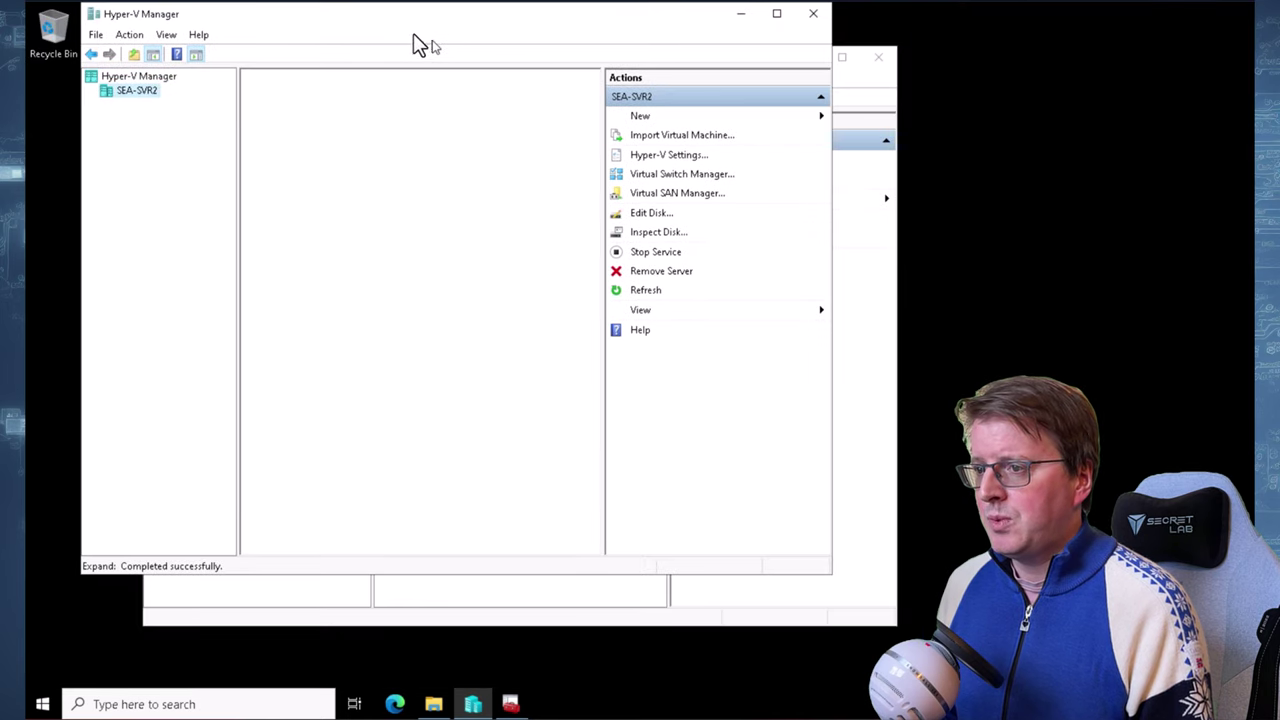
pyautogui.moveTo(463, 22); pyautogui.dragTo(700, 82)
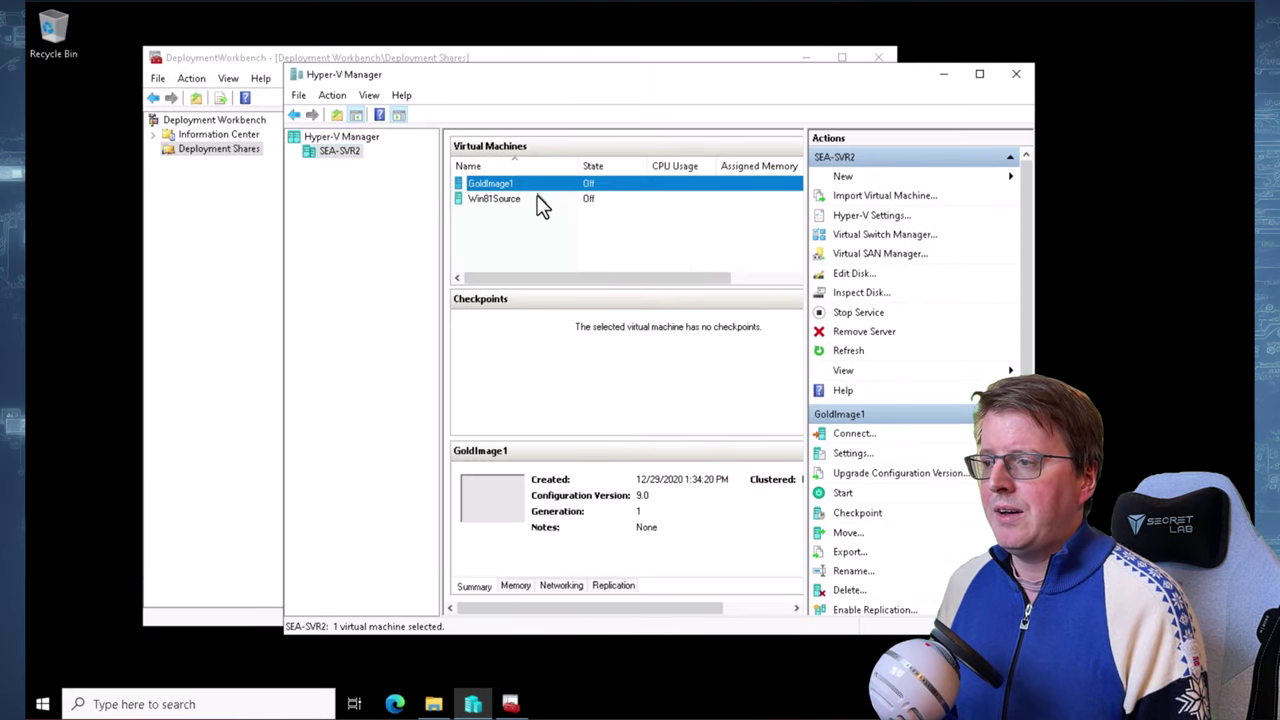
pyautogui.click(535, 199)
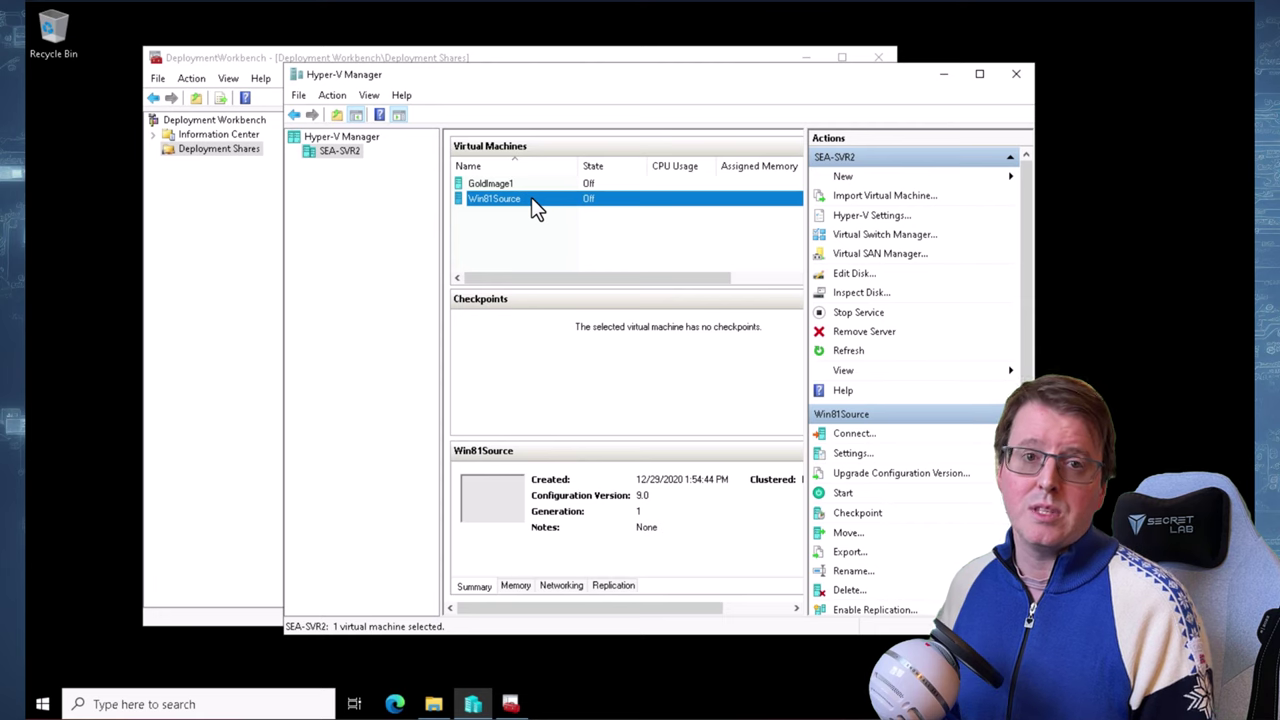
pyautogui.click(552, 228)
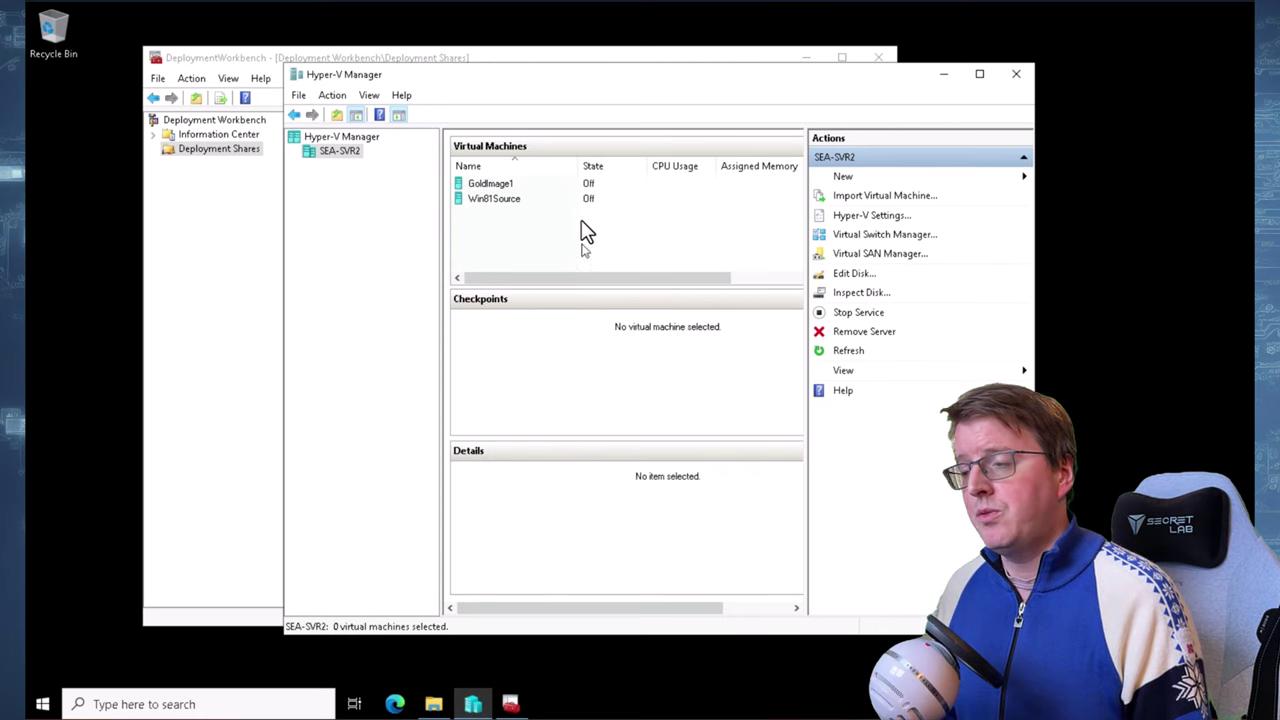
pyautogui.click(216, 152)
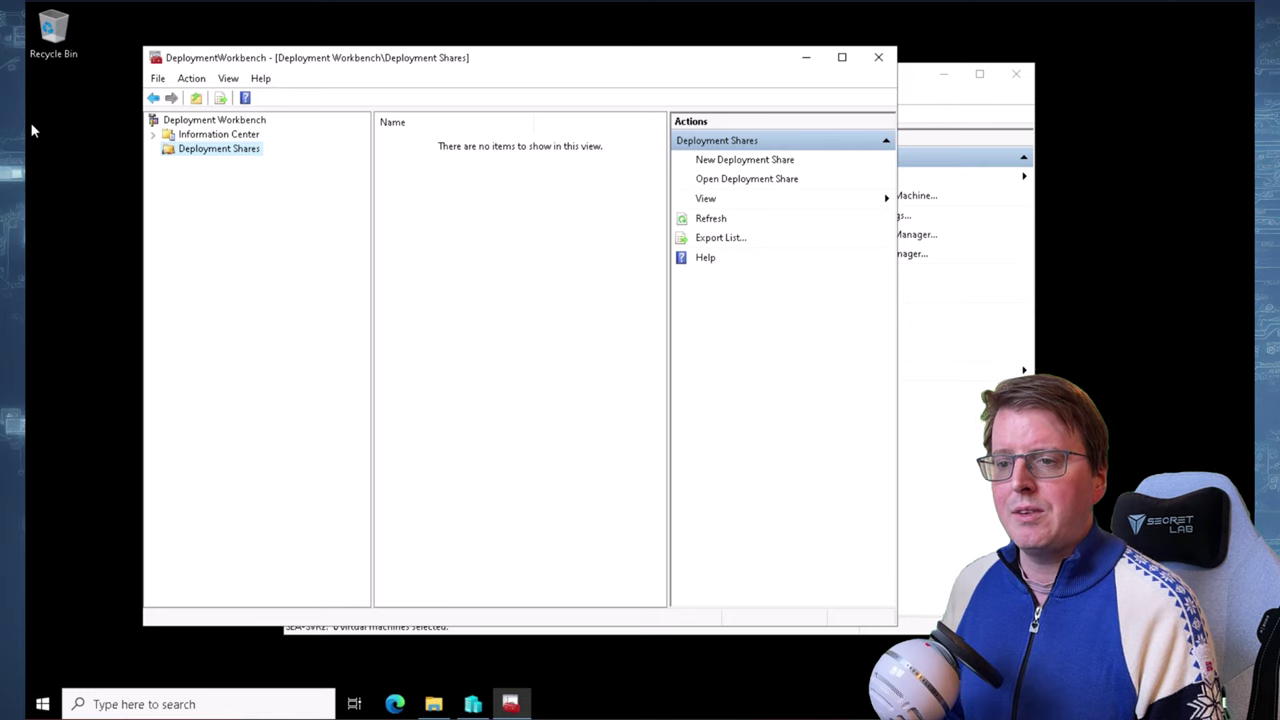
# Mount Win11_21H2_Eval.iso as DVD Drive (D:) and return to Deployment Workbench
pyautogui.click(433, 704)
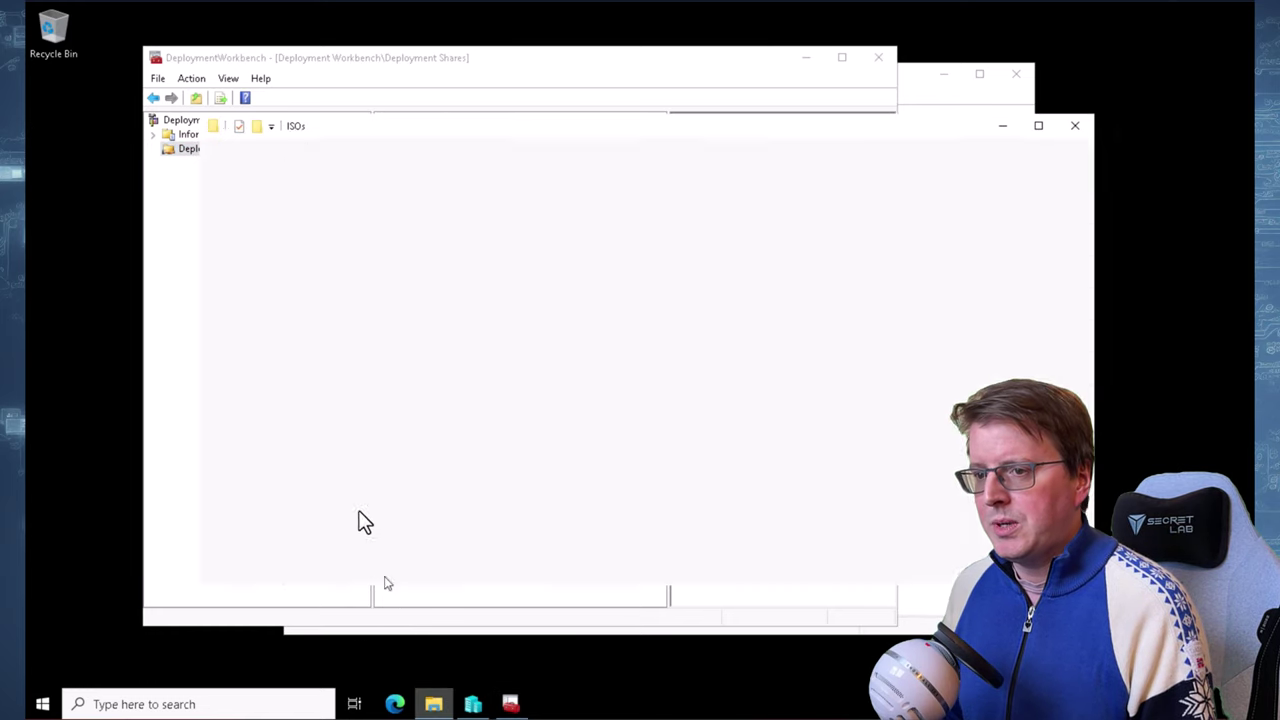
pyautogui.doubleClick(439, 224)
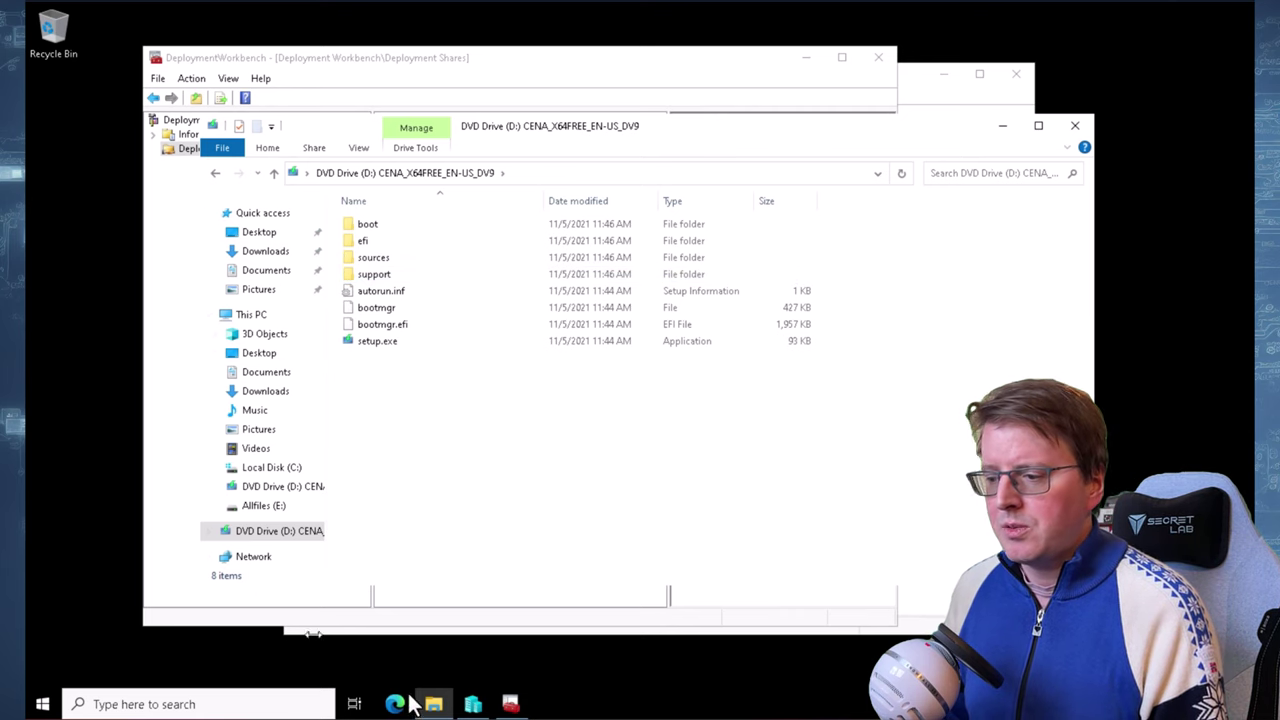
pyautogui.click(511, 704)
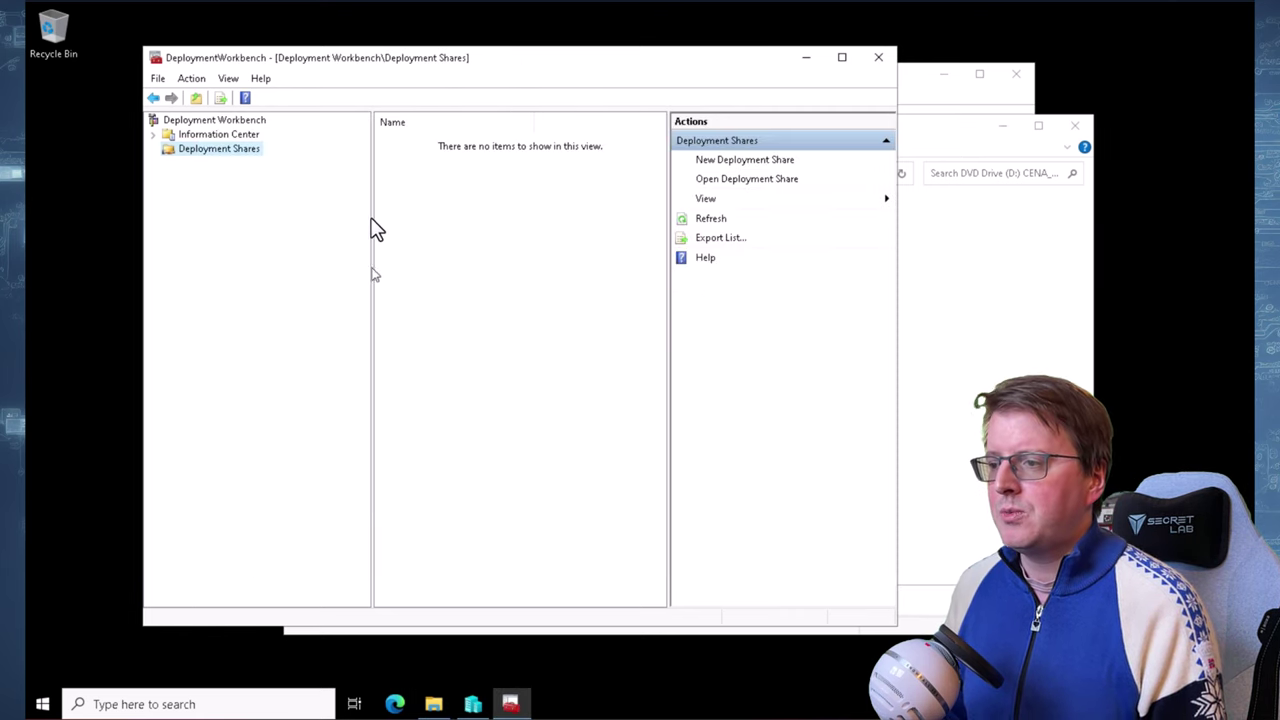
# Start a new deployment share at E:\DeploymentShare, keeping share name DeploymentShare$ and the default description
pyautogui.rightClick(226, 147)
pyautogui.click(184, 146)
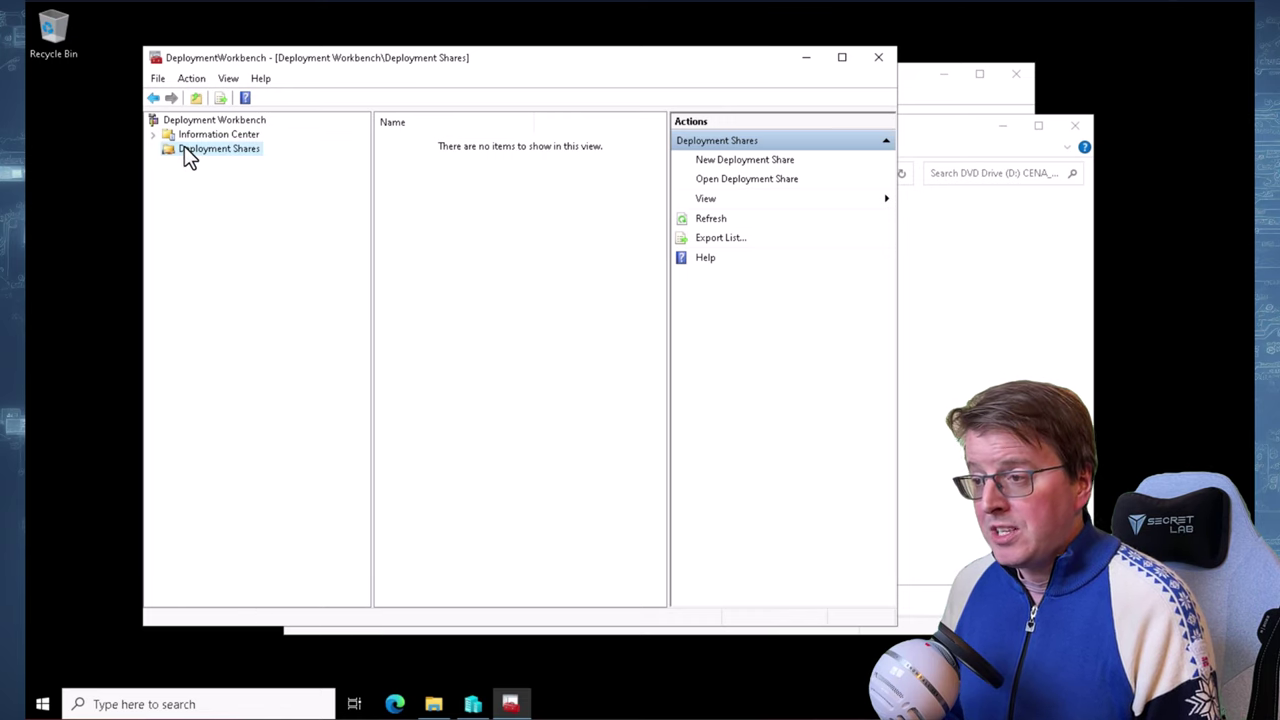
pyautogui.rightClick(184, 146)
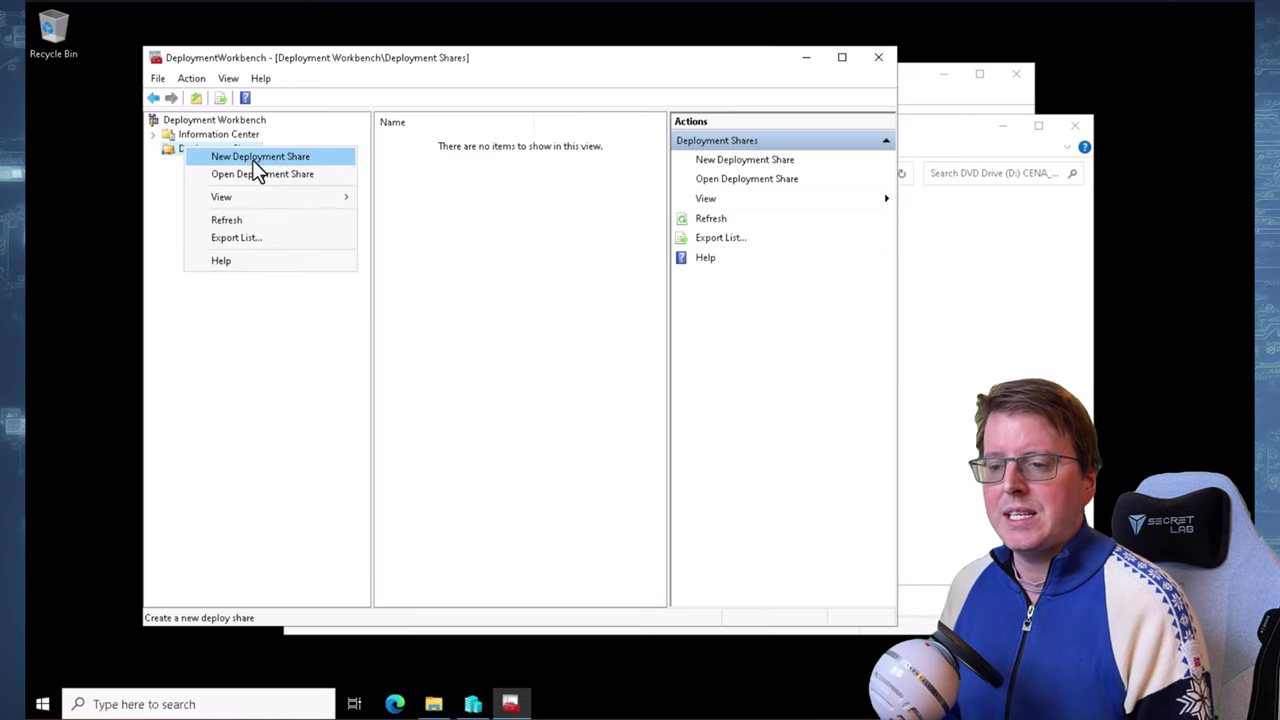
pyautogui.click(252, 159)
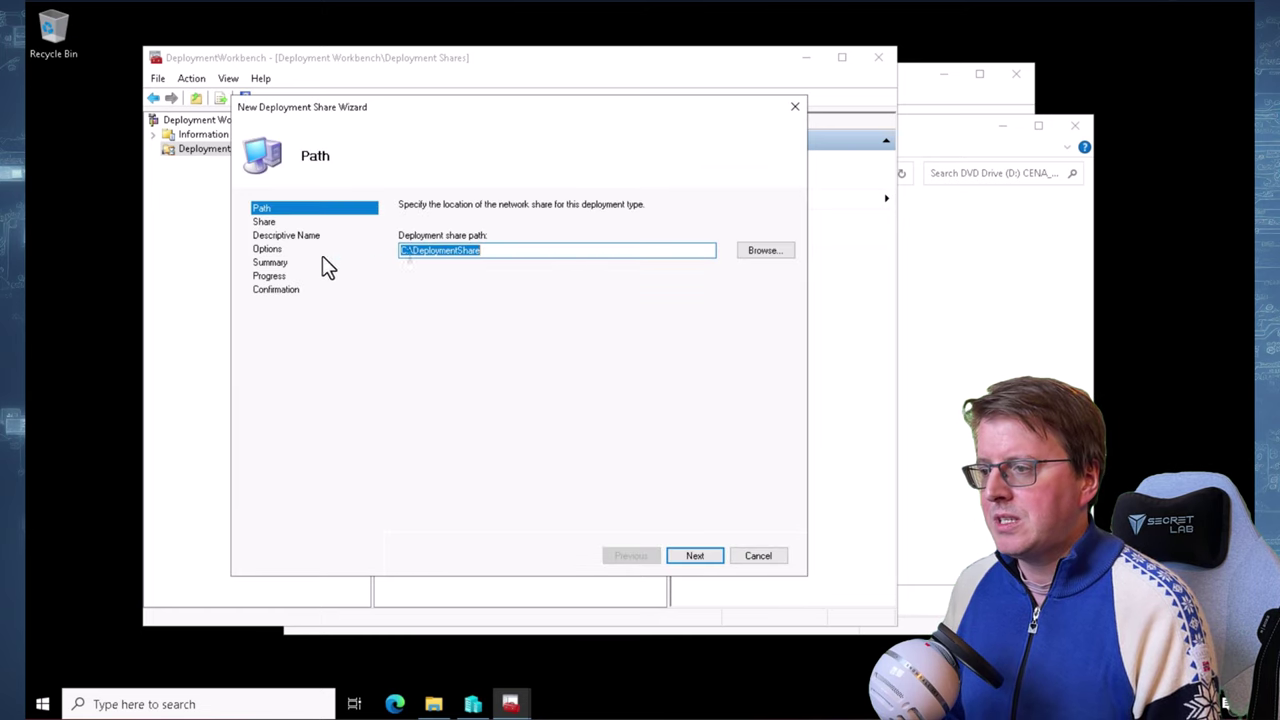
pyautogui.write('E:\\Dep')
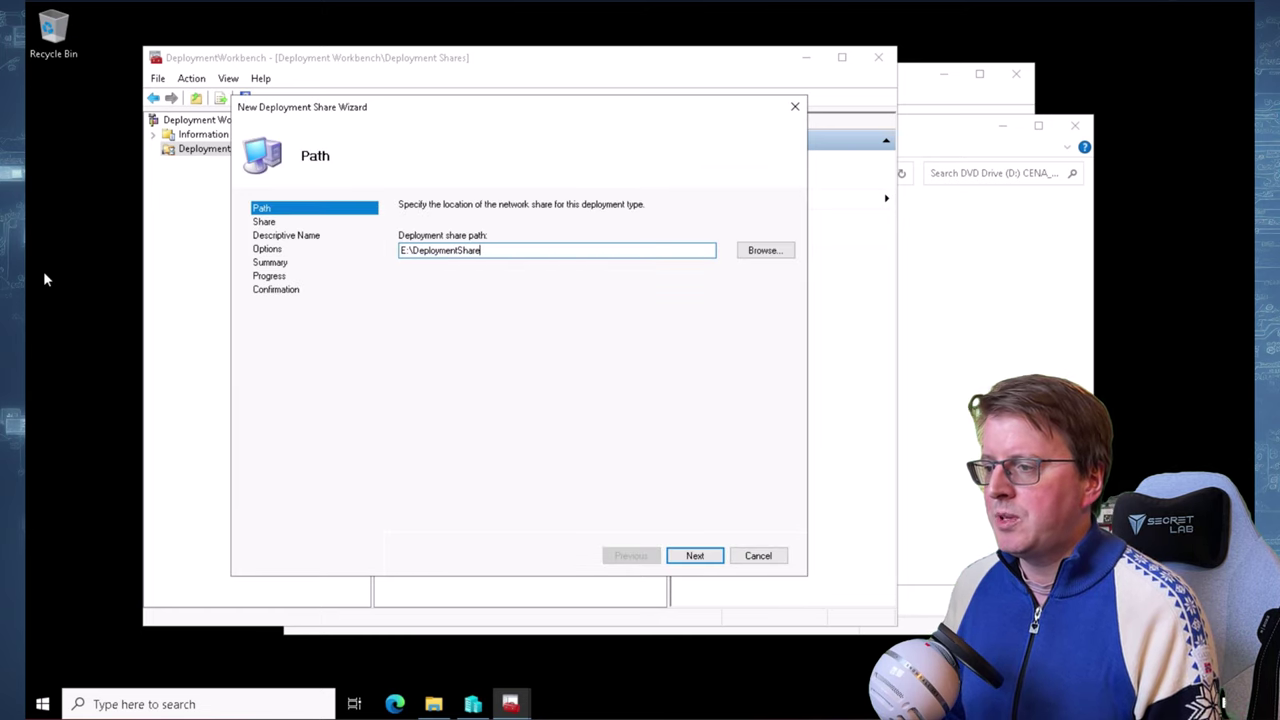
pyautogui.click(437, 697)
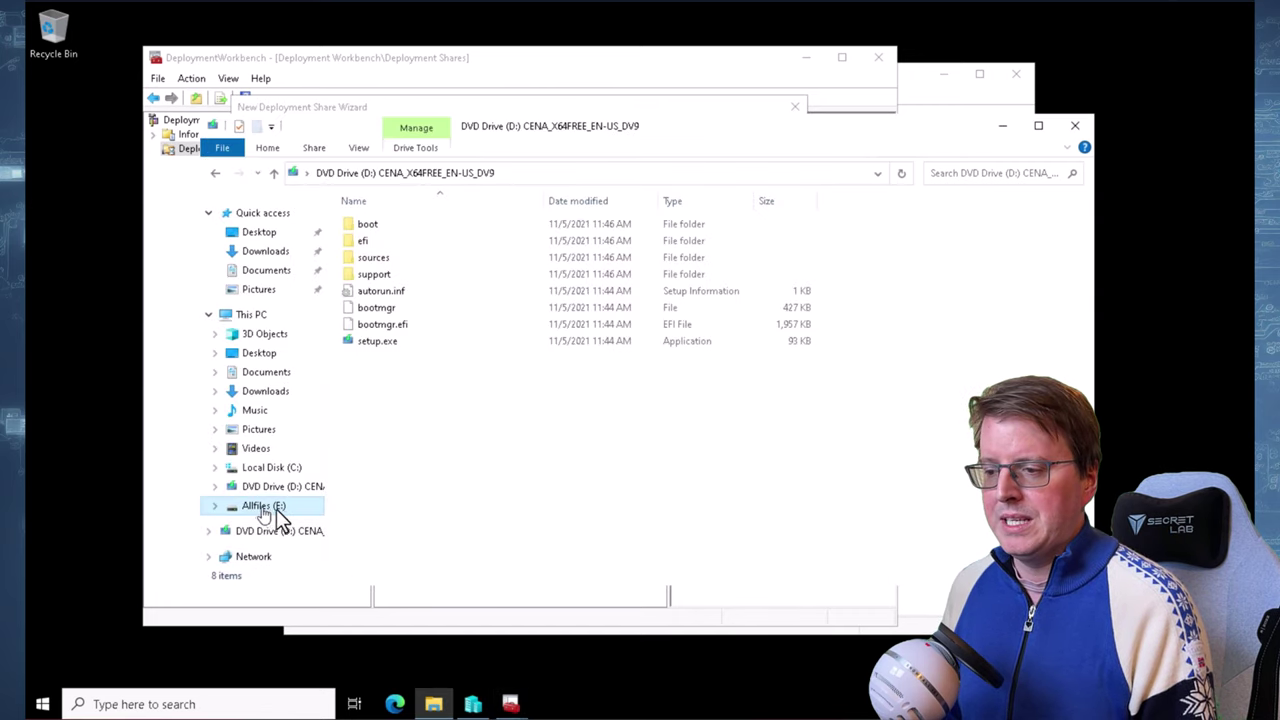
pyautogui.click(261, 507)
pyautogui.click(1003, 126)
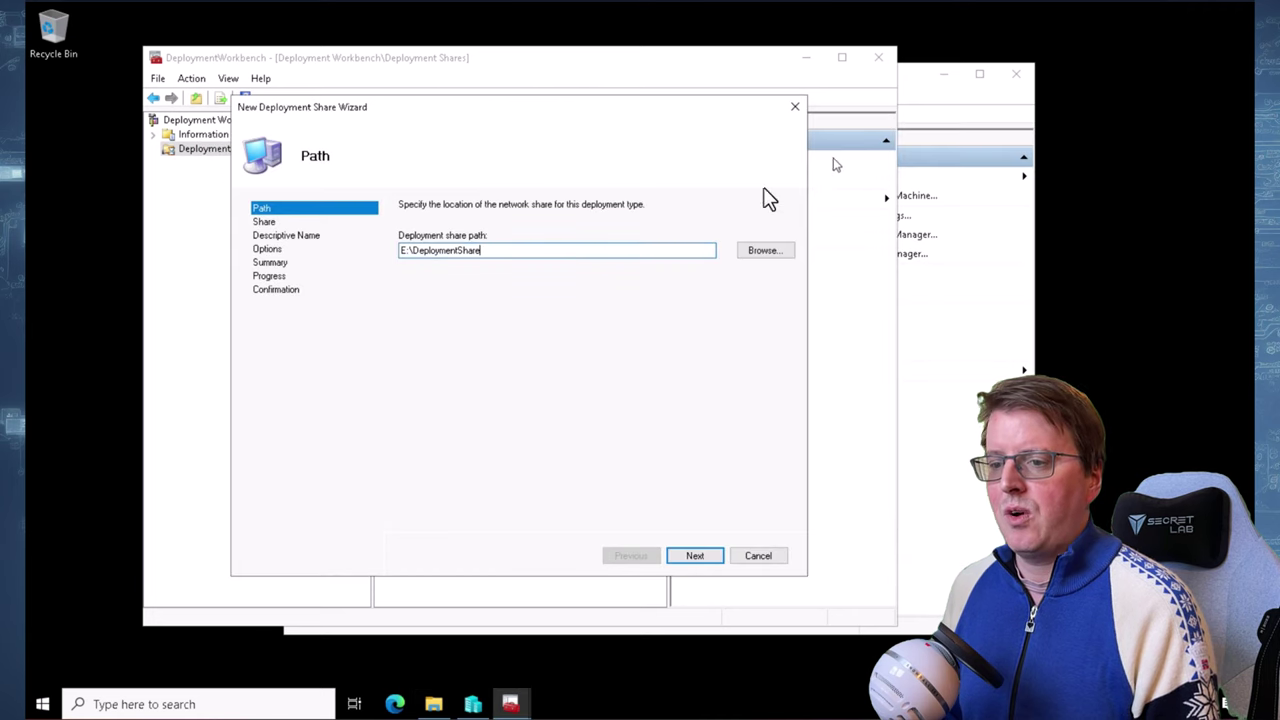
pyautogui.click(692, 557)
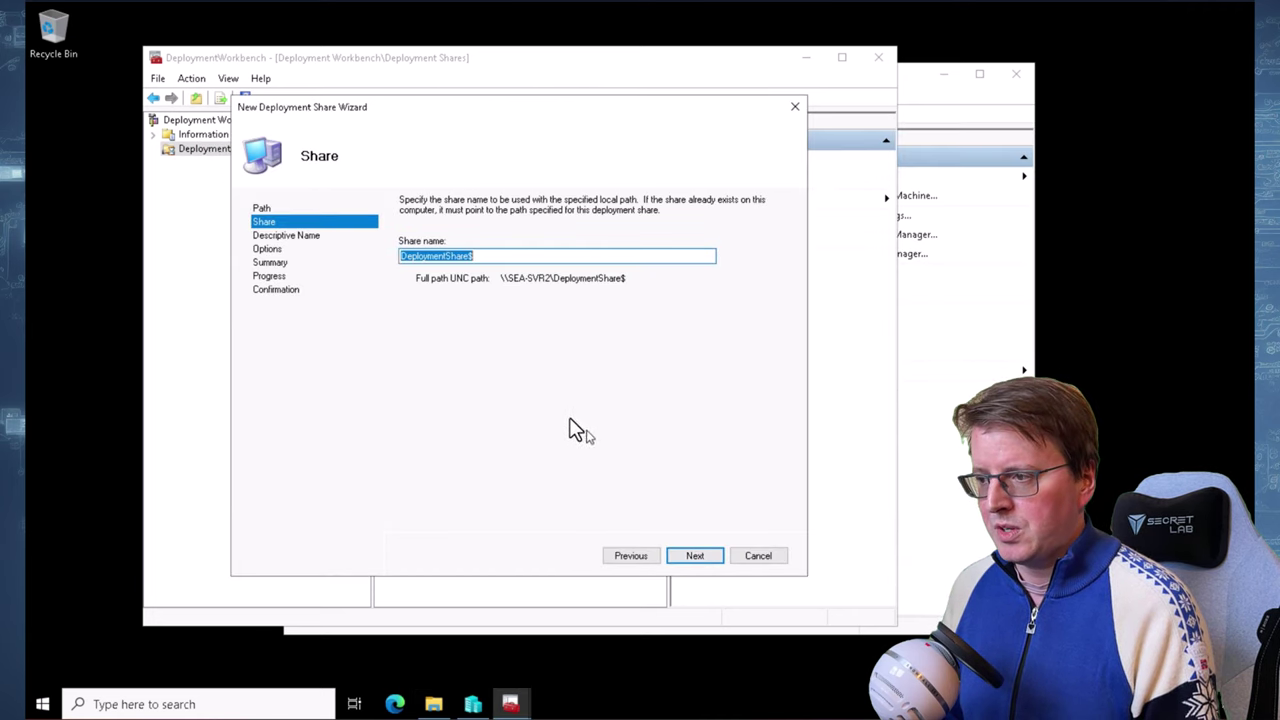
pyautogui.click(518, 252)
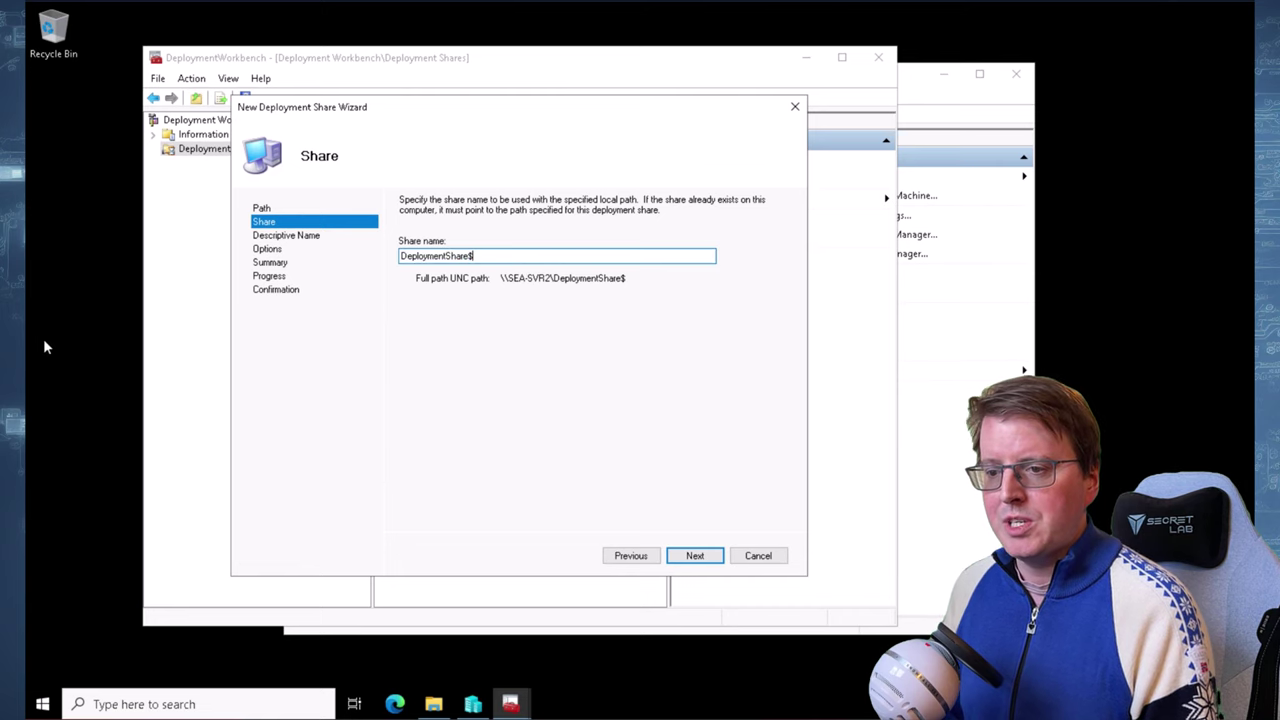
pyautogui.click(680, 552)
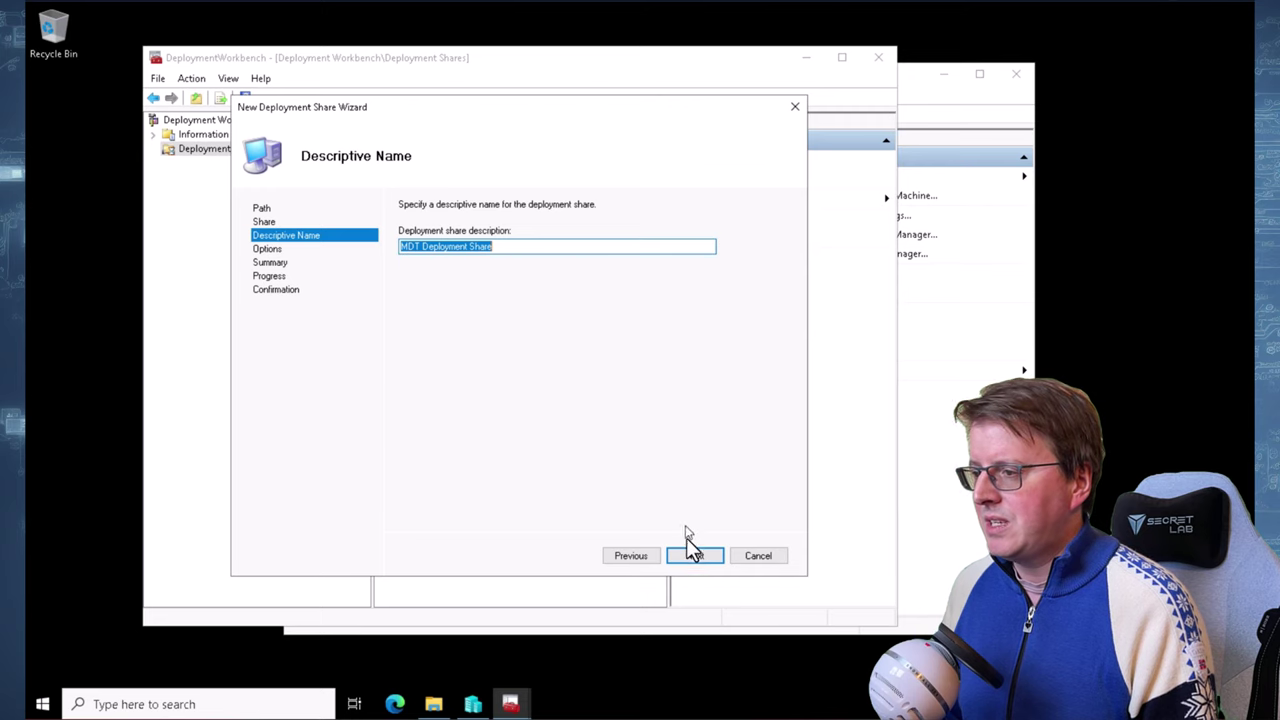
pyautogui.click(694, 556)
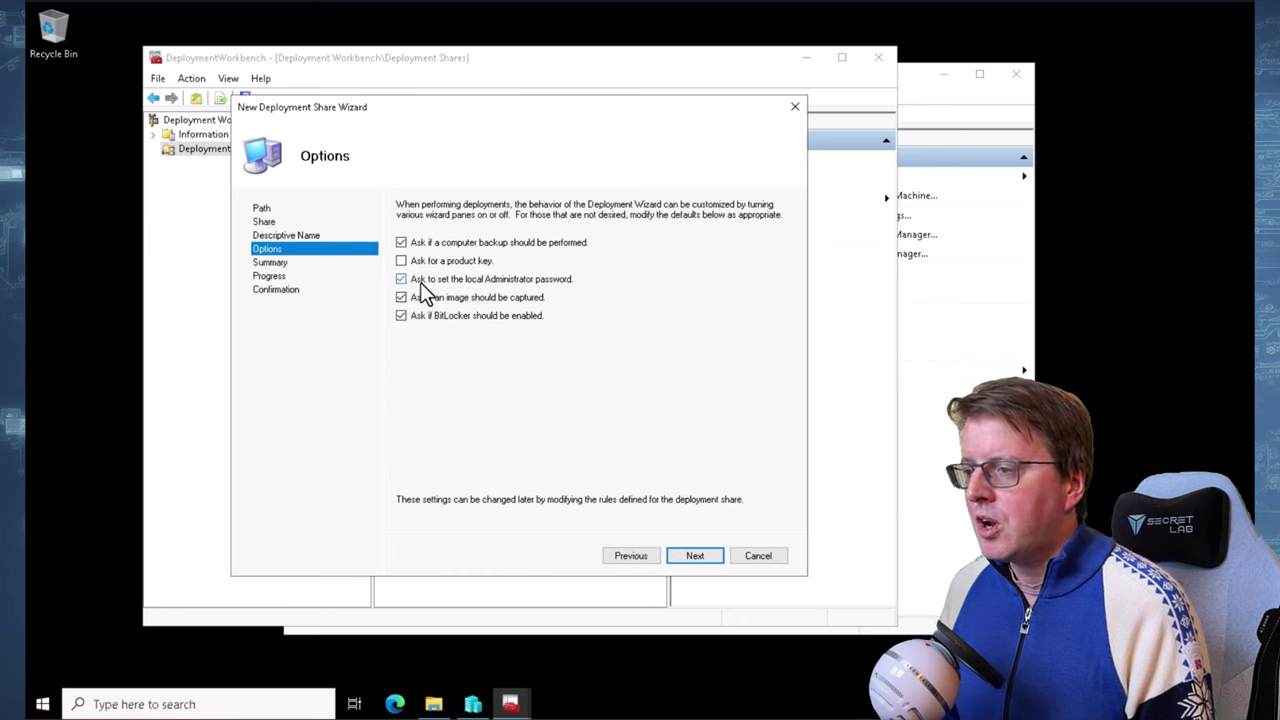
# Turn off the image capture, BitLocker and backup prompts, create the share, and expand it
pyautogui.click(428, 299)
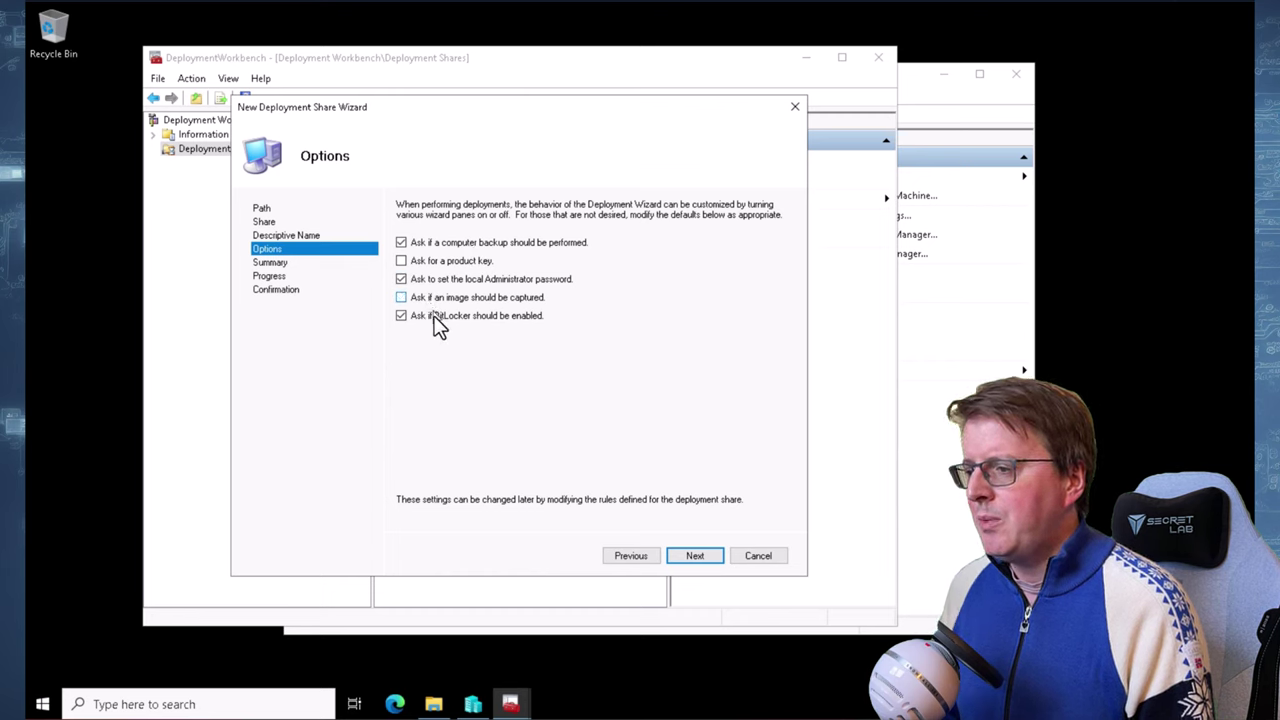
pyautogui.click(432, 315)
pyautogui.click(444, 245)
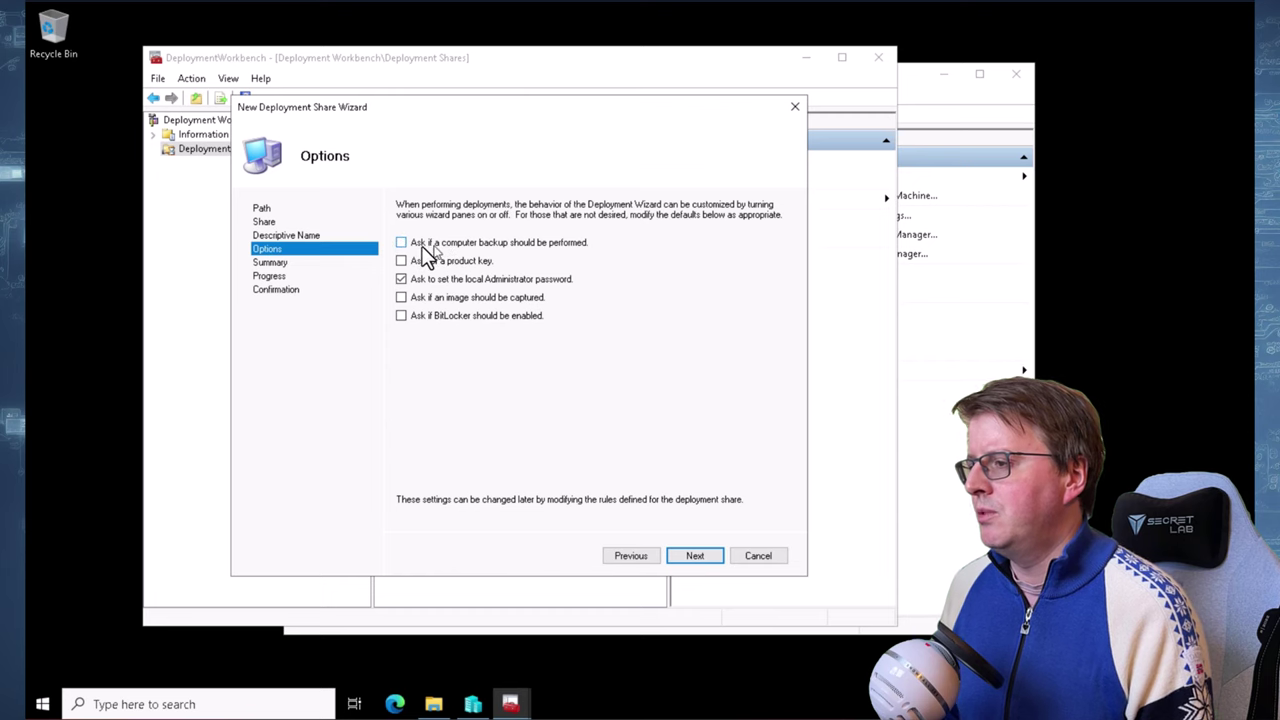
pyautogui.click(698, 556)
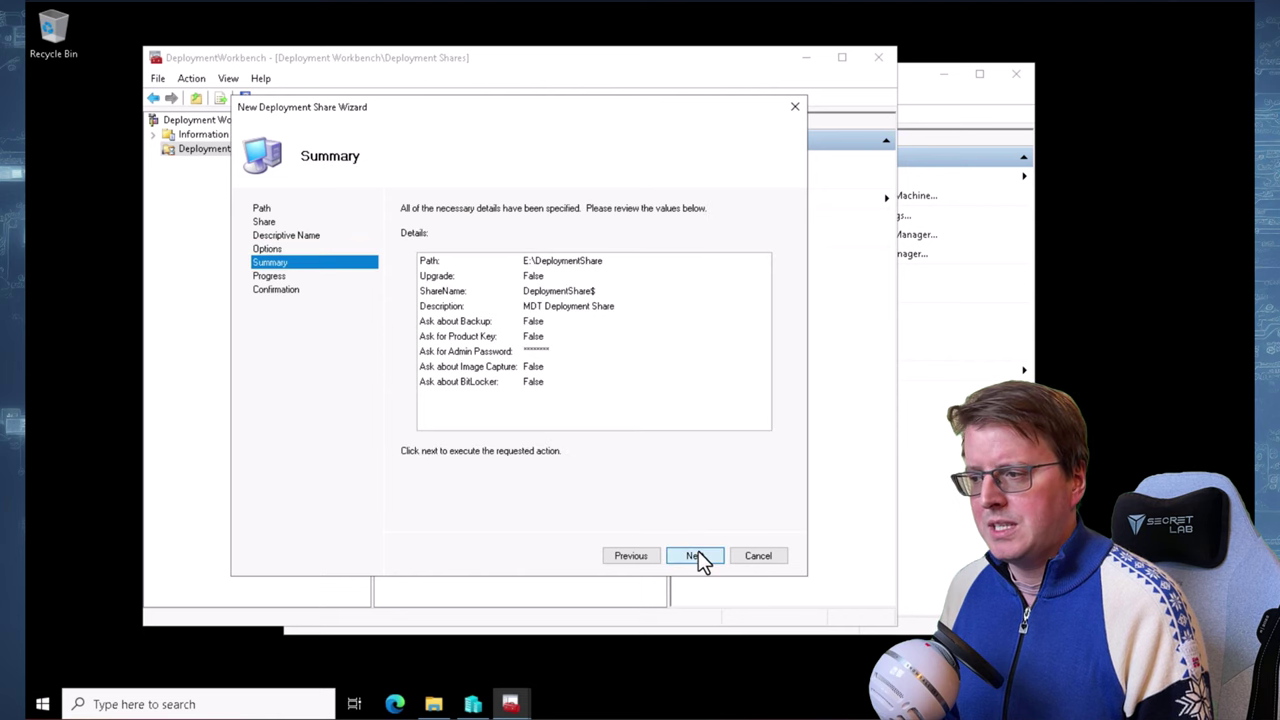
pyautogui.click(697, 555)
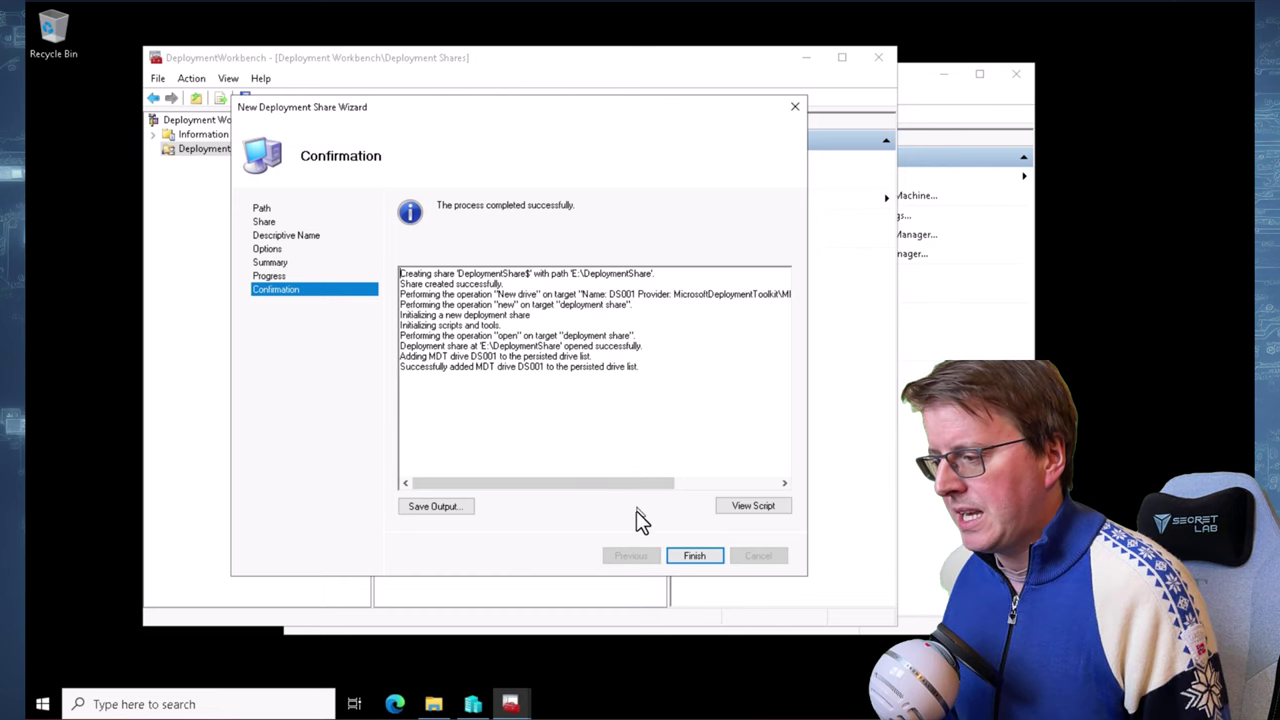
pyautogui.click(694, 555)
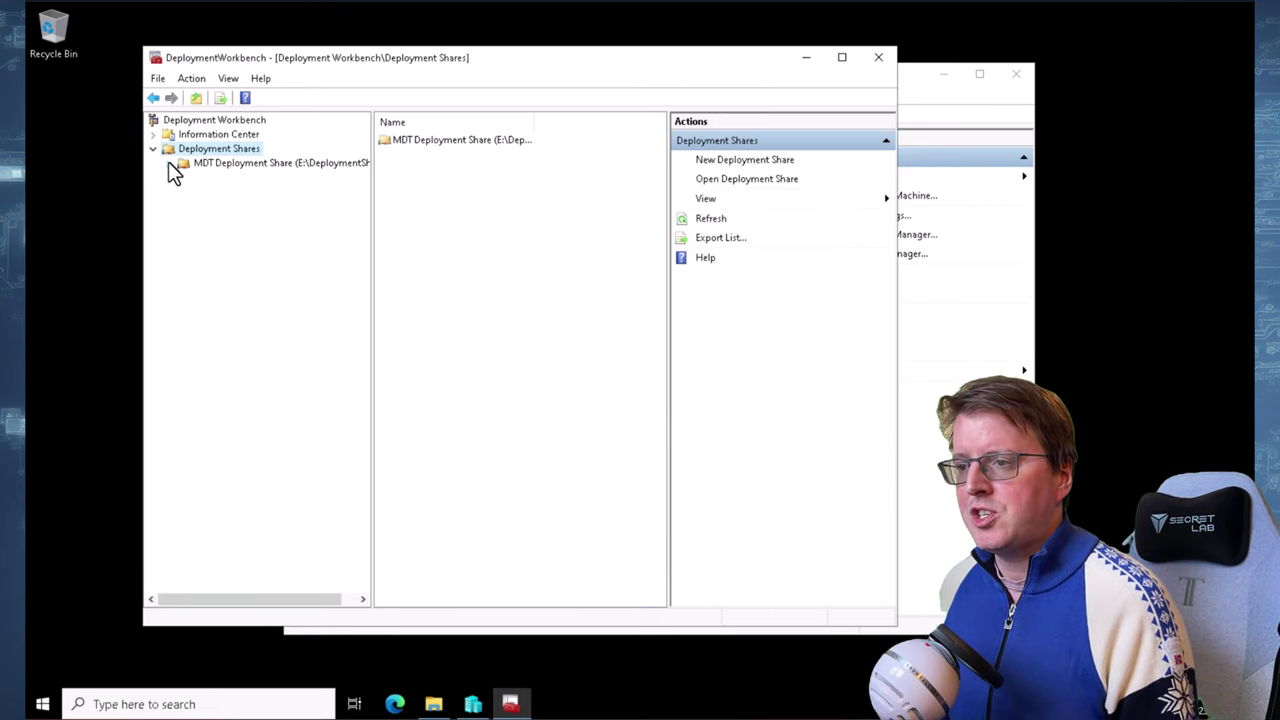
pyautogui.click(168, 163)
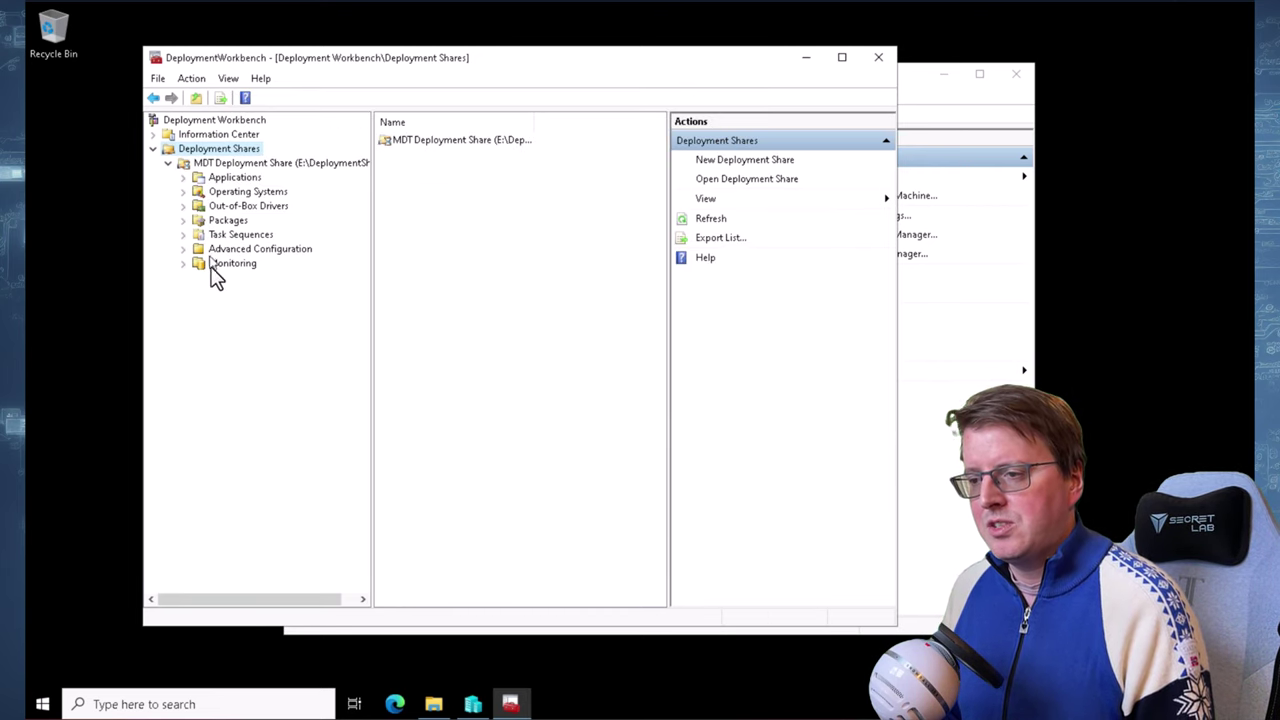
# View the E:\DeploymentShare subfolders in File Explorer, then return to Deployment Workbench
pyautogui.click(436, 706)
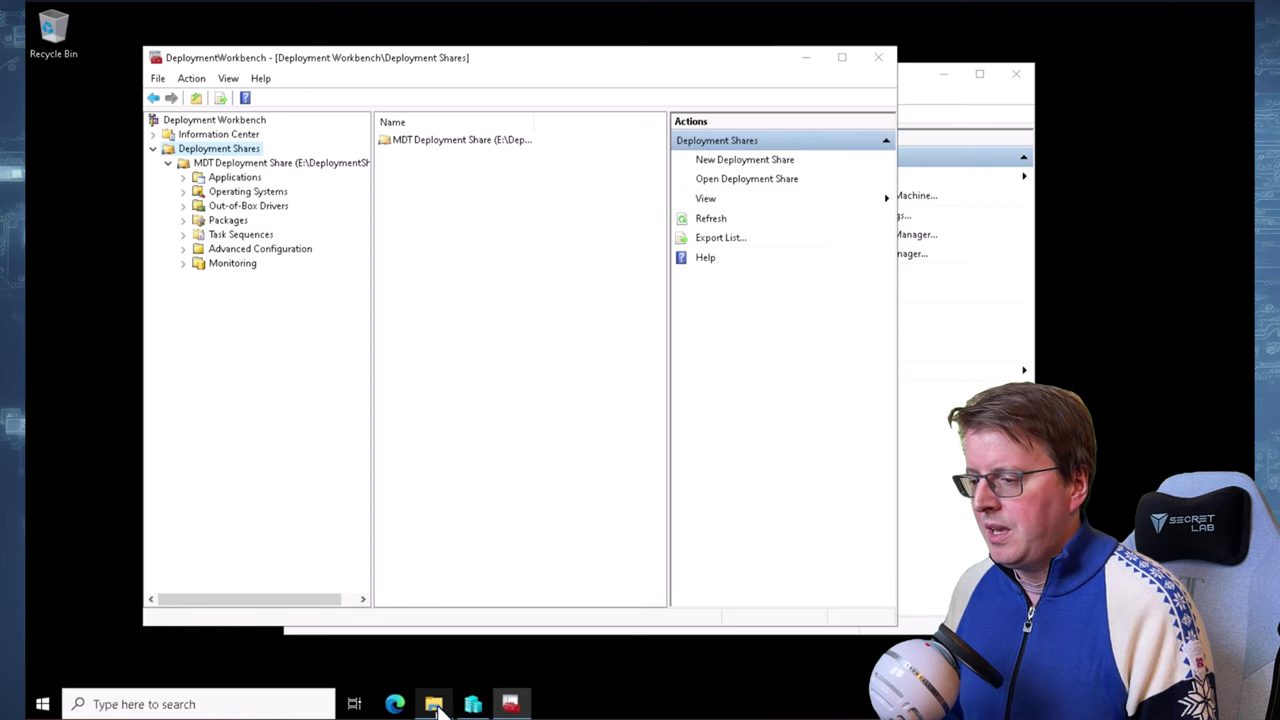
pyautogui.click(413, 243)
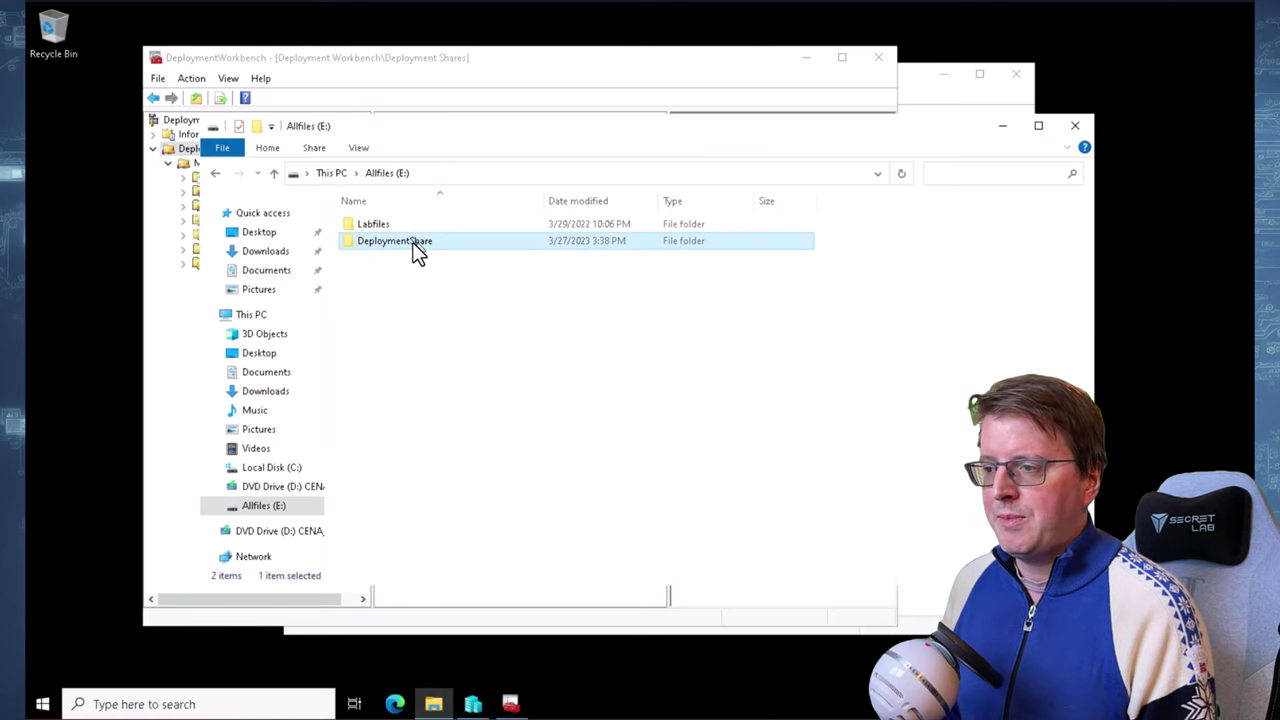
pyautogui.doubleClick(414, 244)
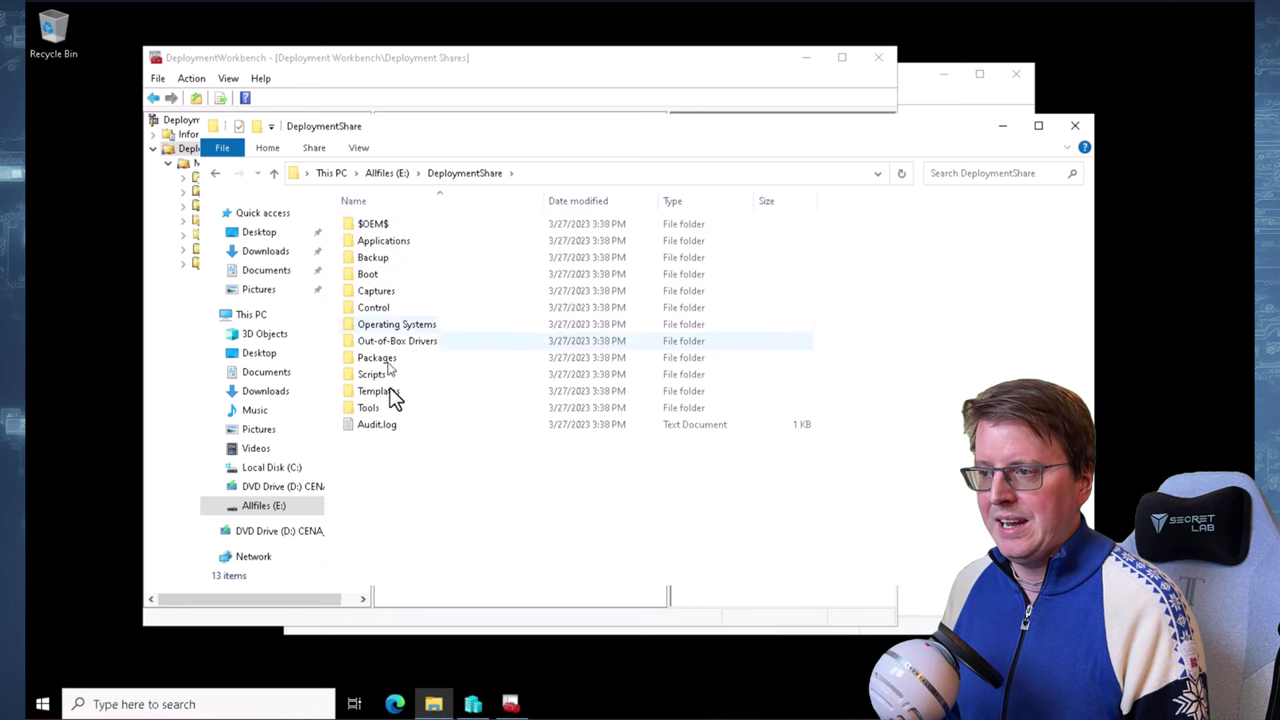
pyautogui.moveTo(662, 120); pyautogui.dragTo(852, 118)
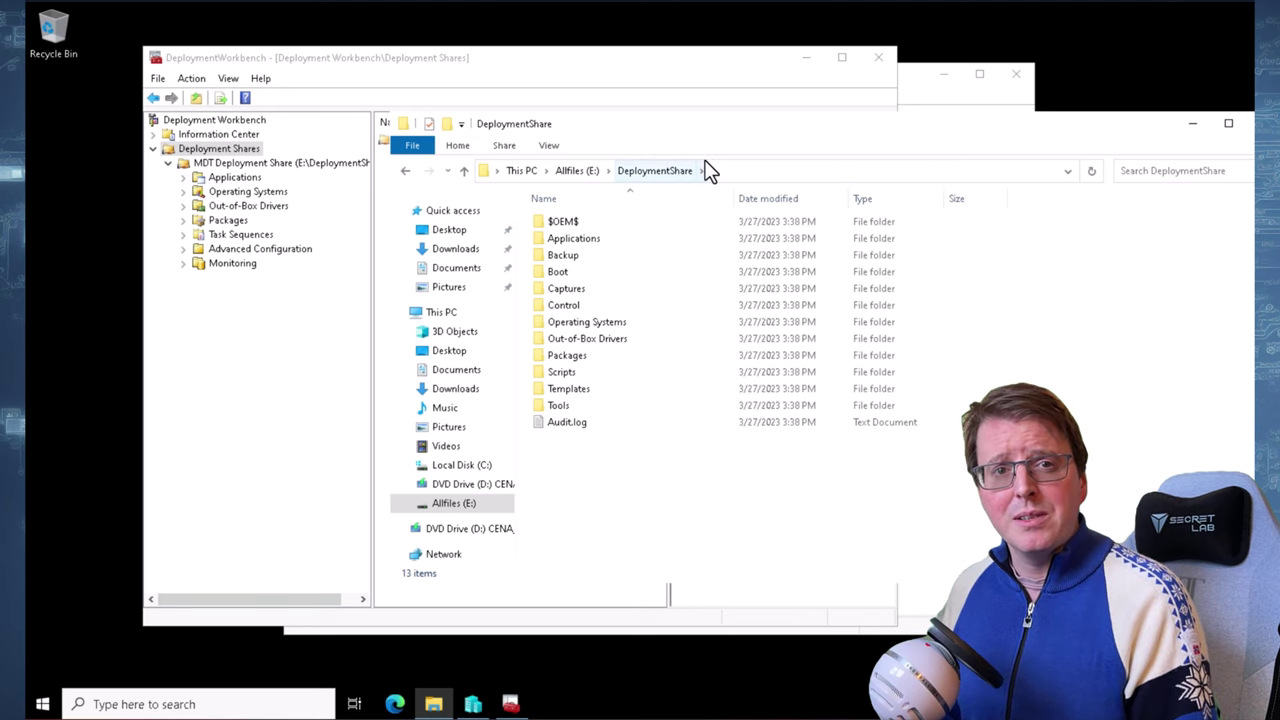
pyautogui.click(305, 357)
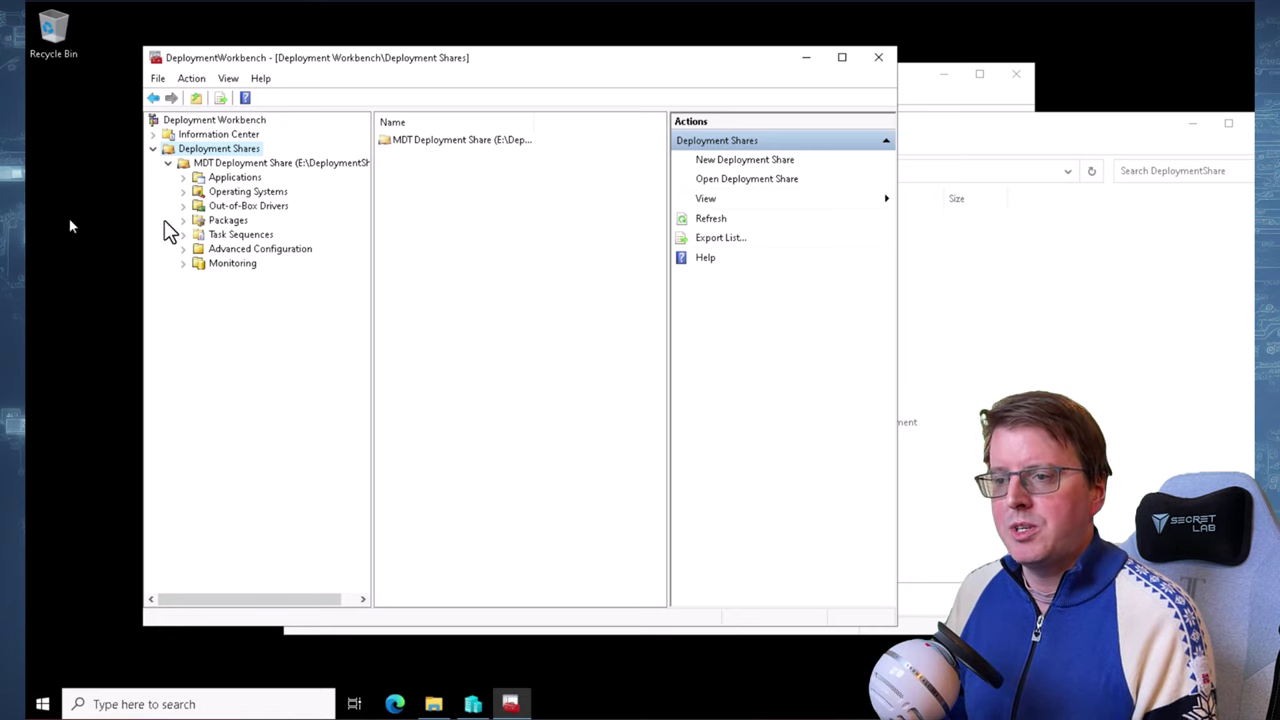
# Start an operating system import using a full set of source files from D:\
pyautogui.click(242, 193)
pyautogui.rightClick(242, 193)
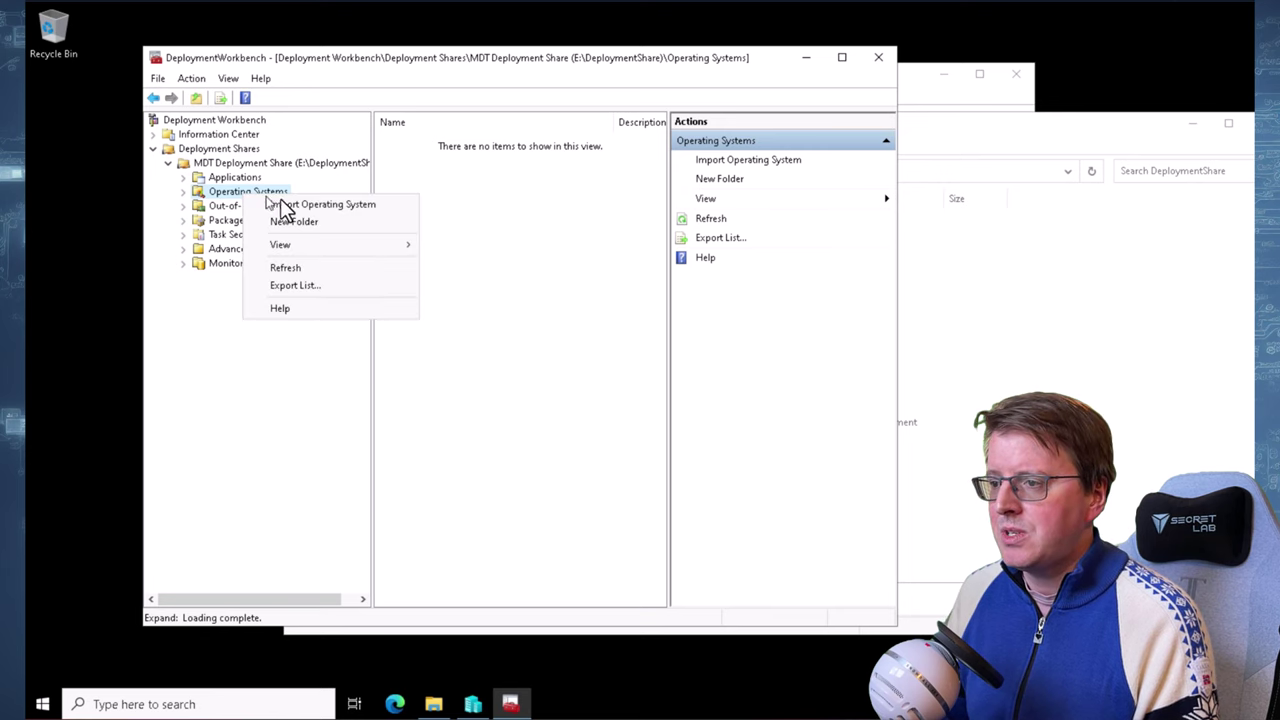
pyautogui.click(342, 210)
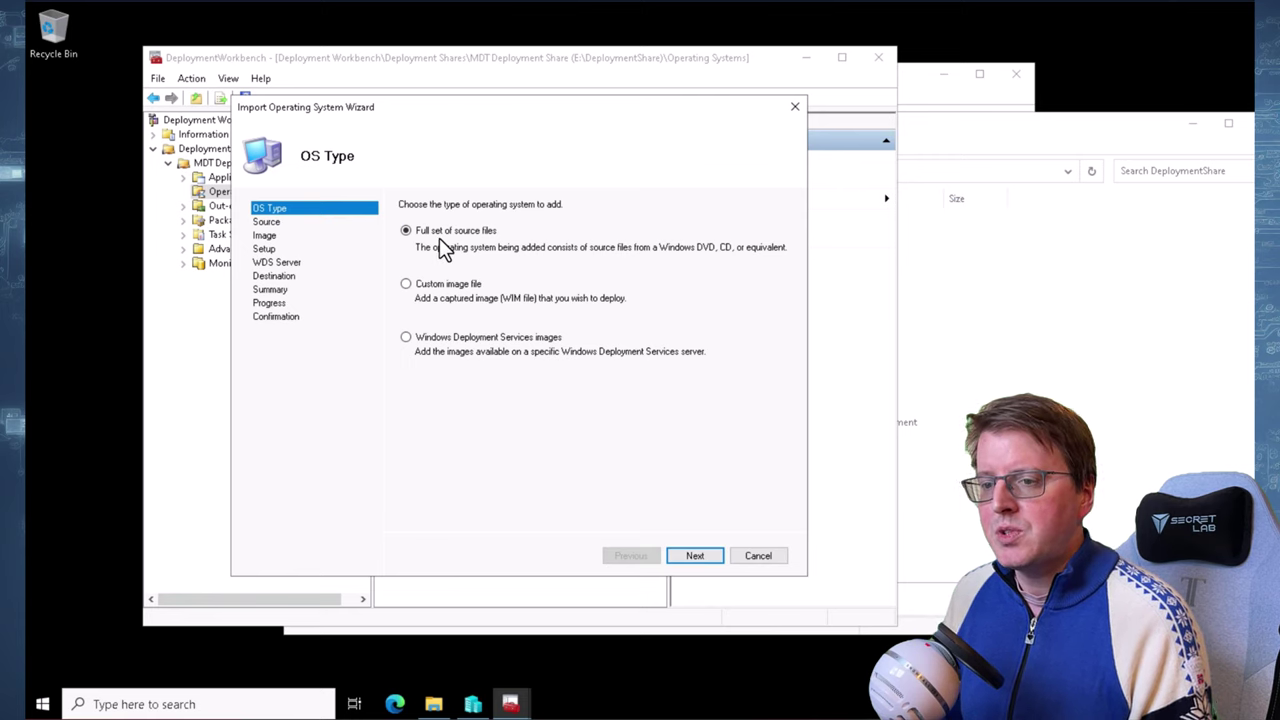
pyautogui.click(694, 556)
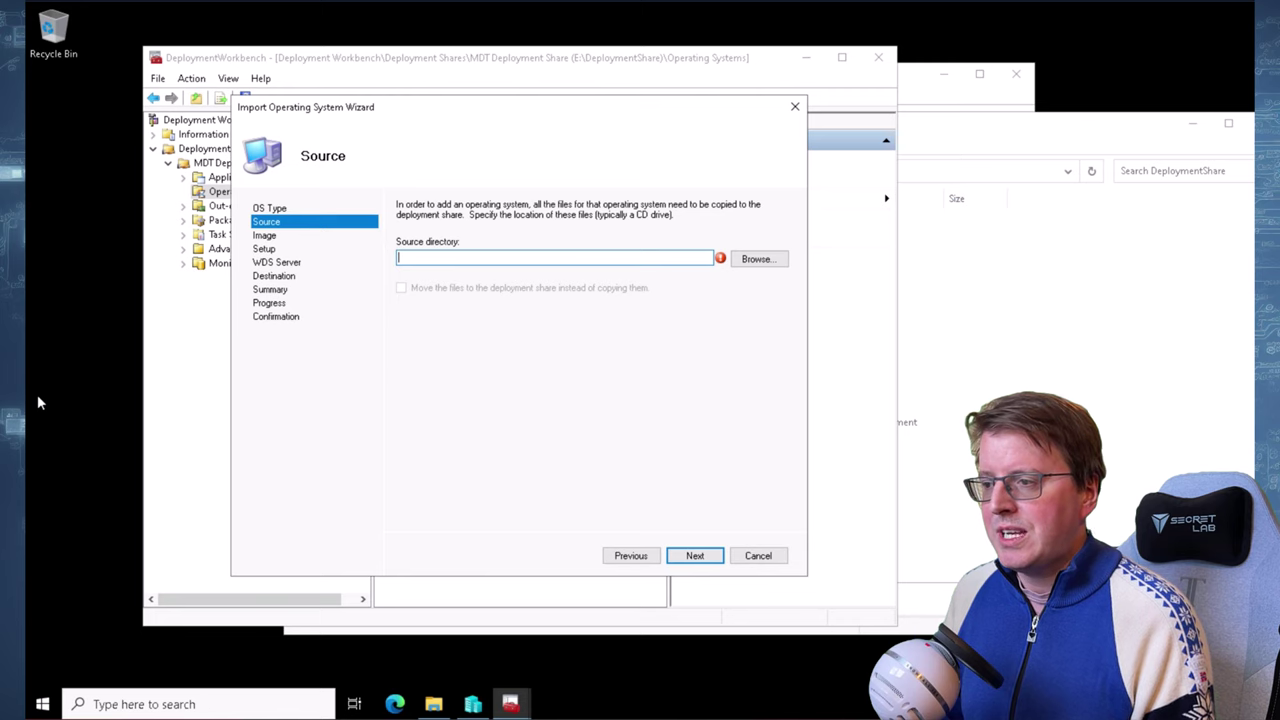
pyautogui.write('D:\\')
pyautogui.press('Escape')
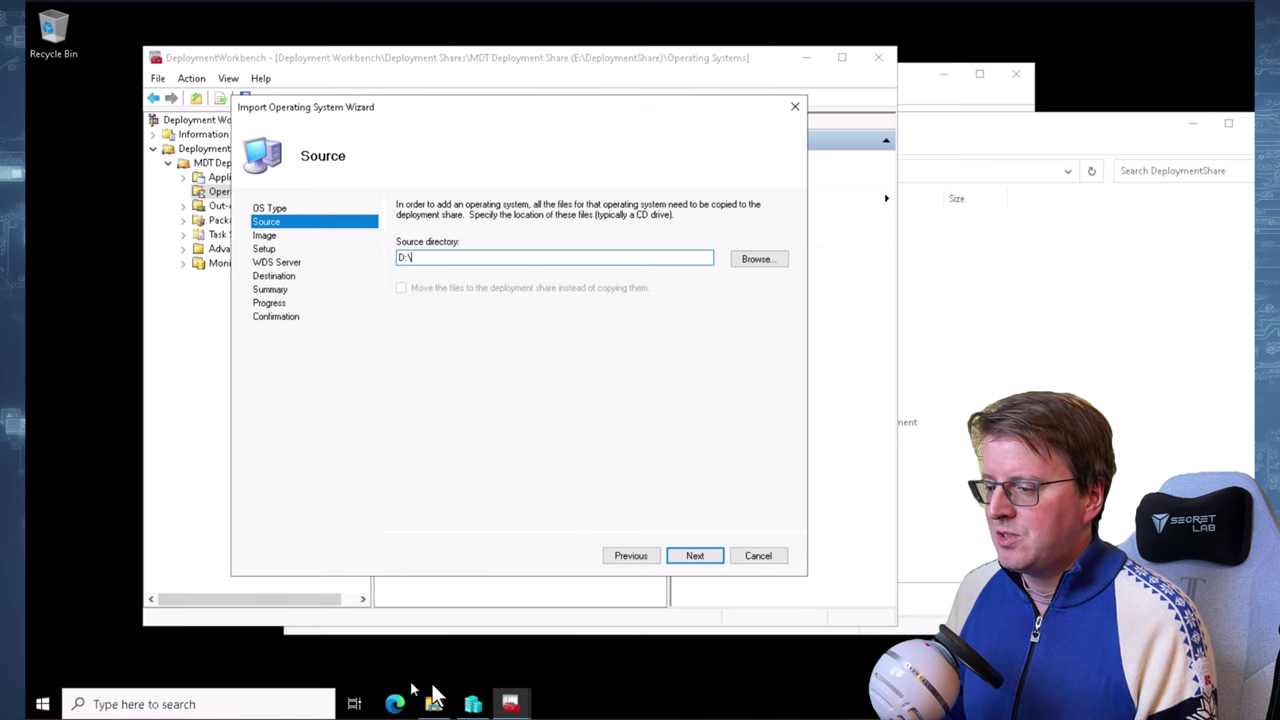
pyautogui.click(434, 700)
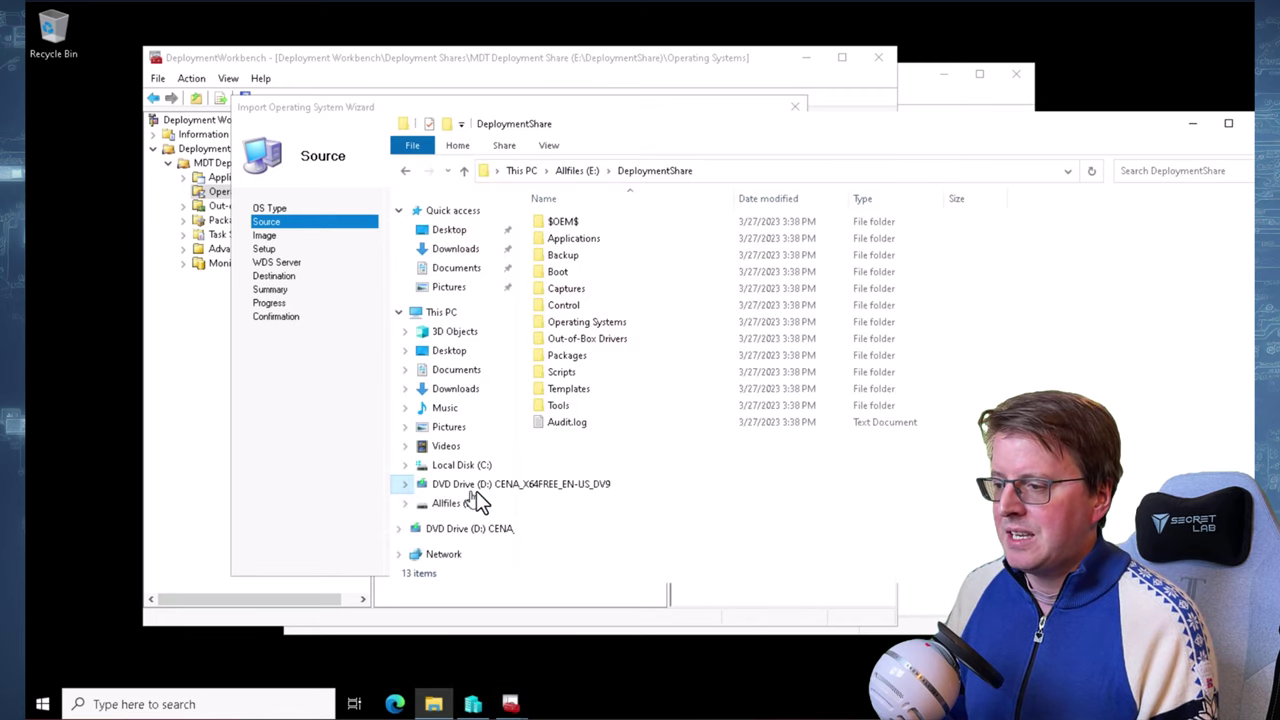
pyautogui.click(470, 489)
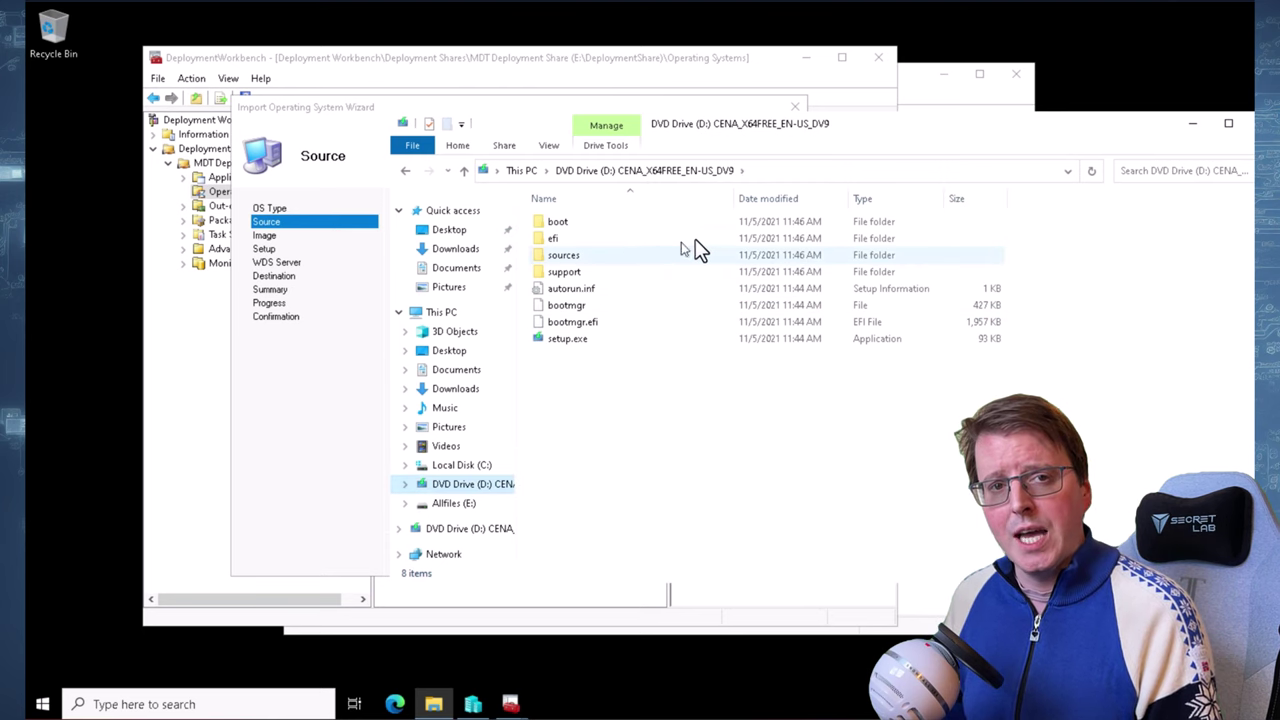
pyautogui.moveTo(946, 137); pyautogui.dragTo(1122, 193)
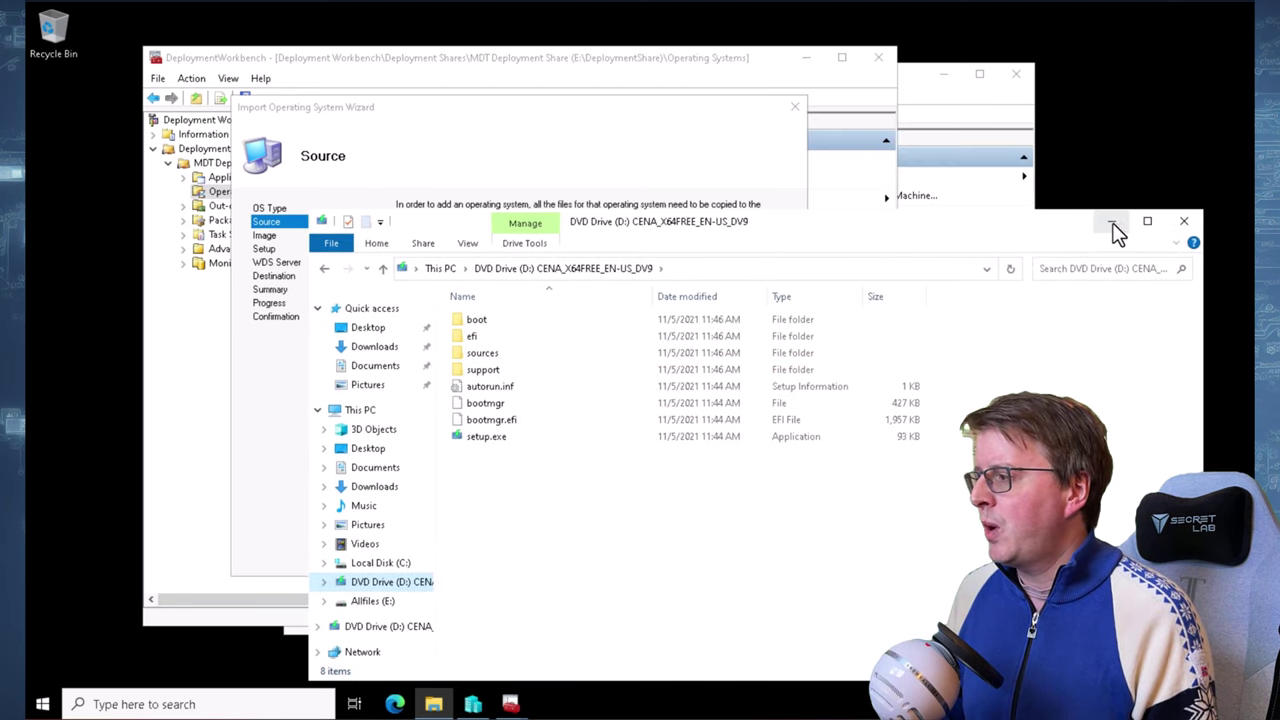
pyautogui.click(1111, 221)
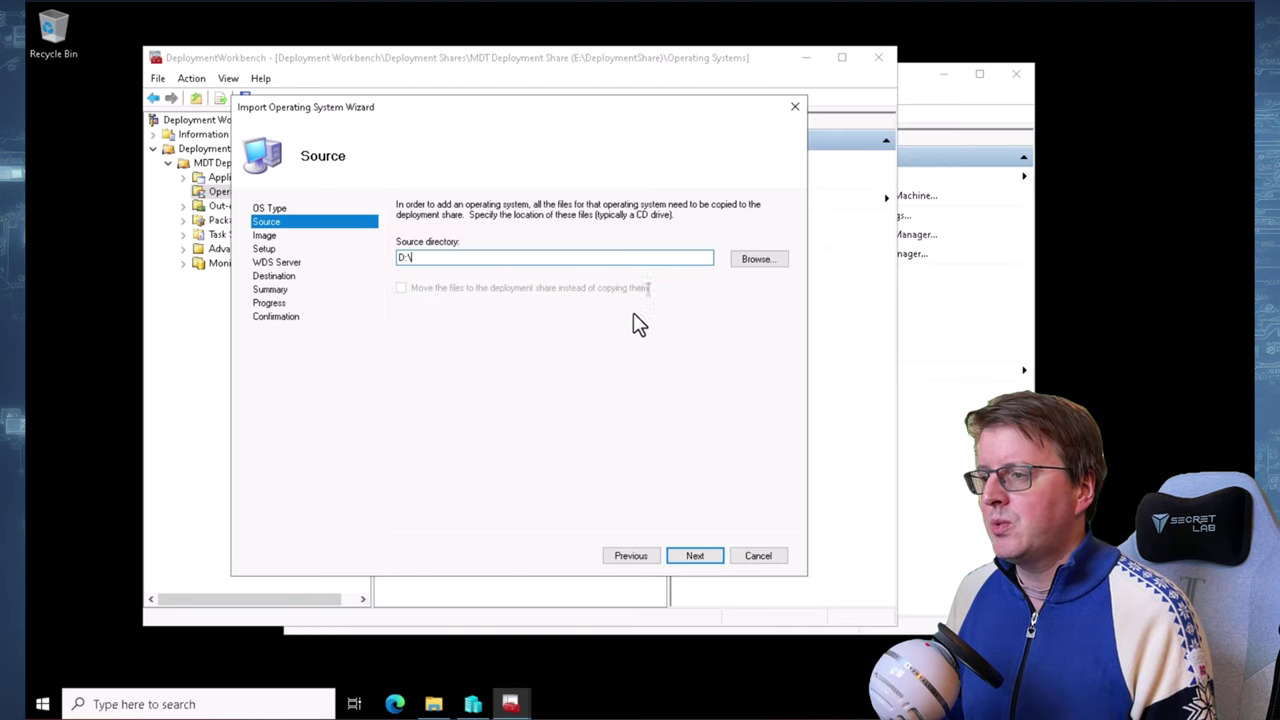
pyautogui.click(695, 556)
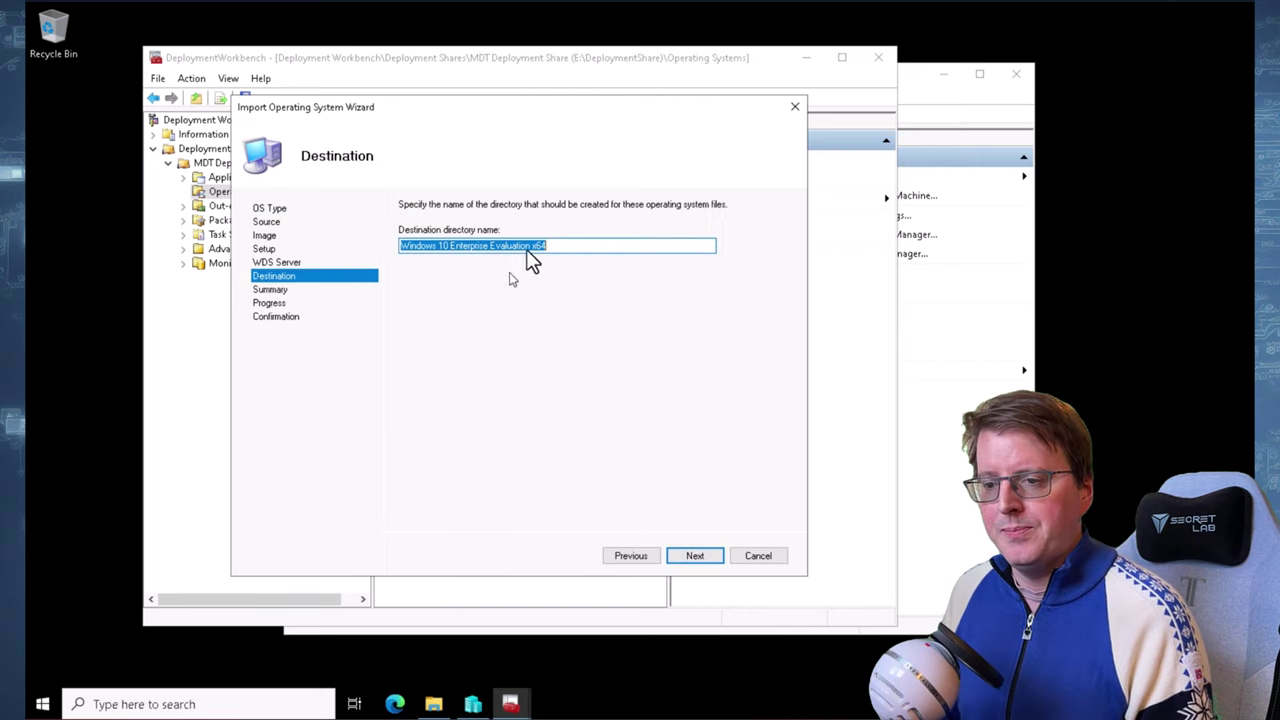
# Name the destination directory 'Windows 11 Enterprise x64' and complete the import
pyautogui.click(587, 248)
pyautogui.hotkey('ctrl', 'a')
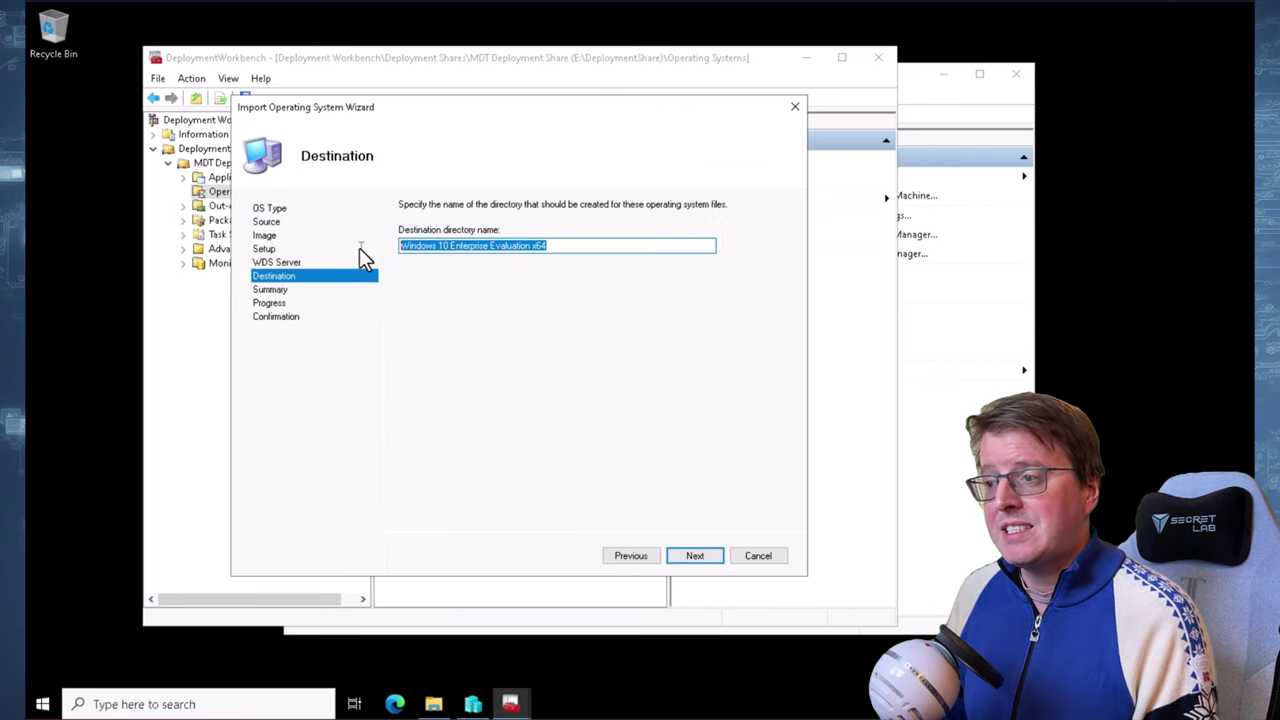
pyautogui.write('Windows 11 Enterprise x64')
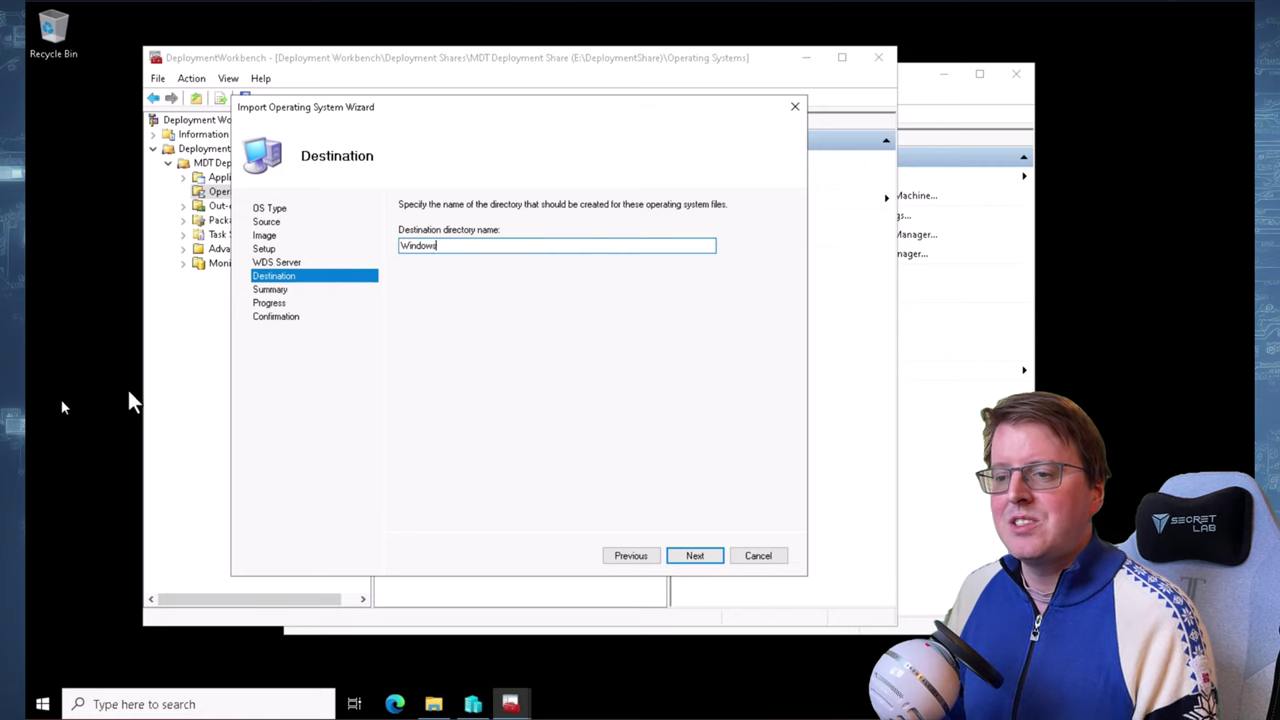
pyautogui.click(682, 558)
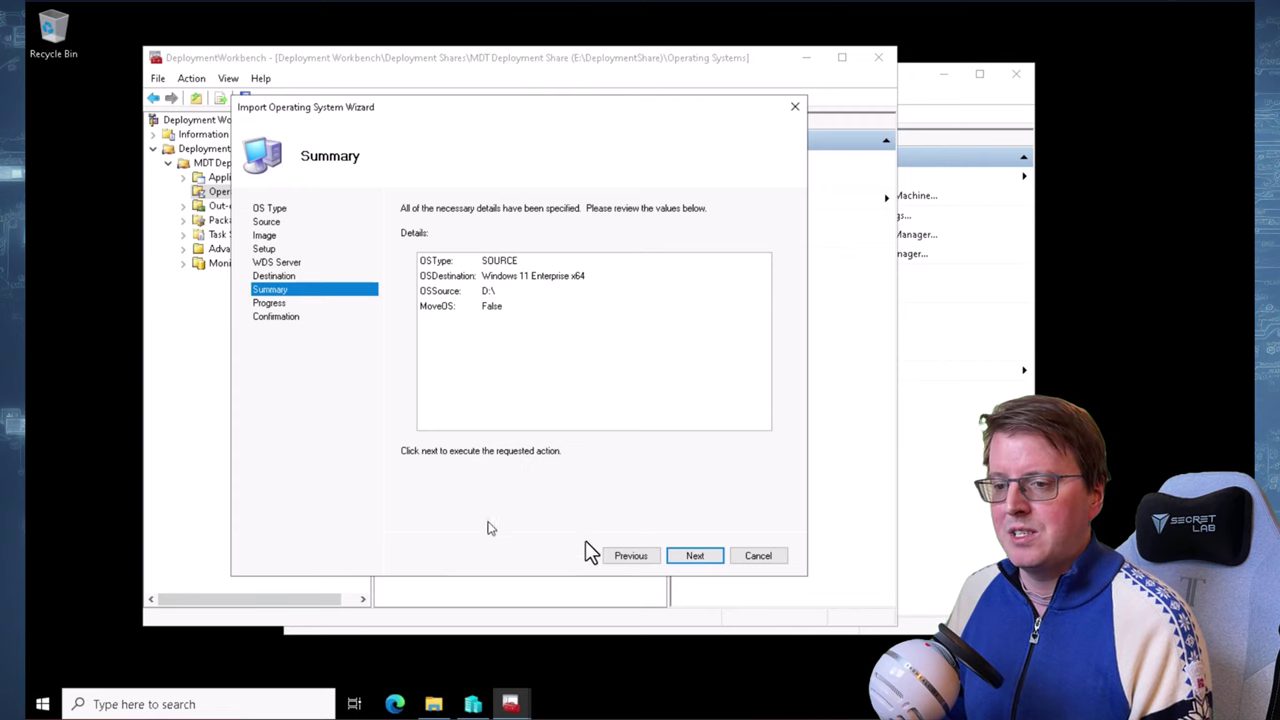
pyautogui.click(697, 556)
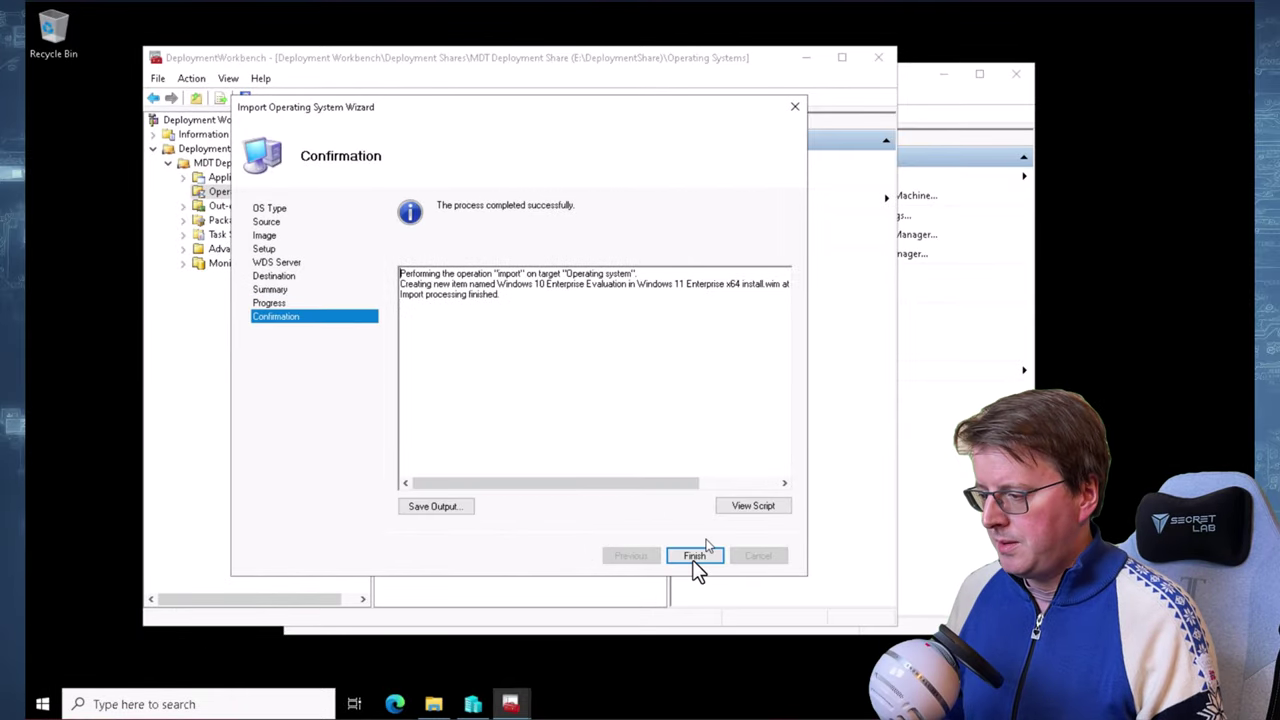
pyautogui.click(694, 557)
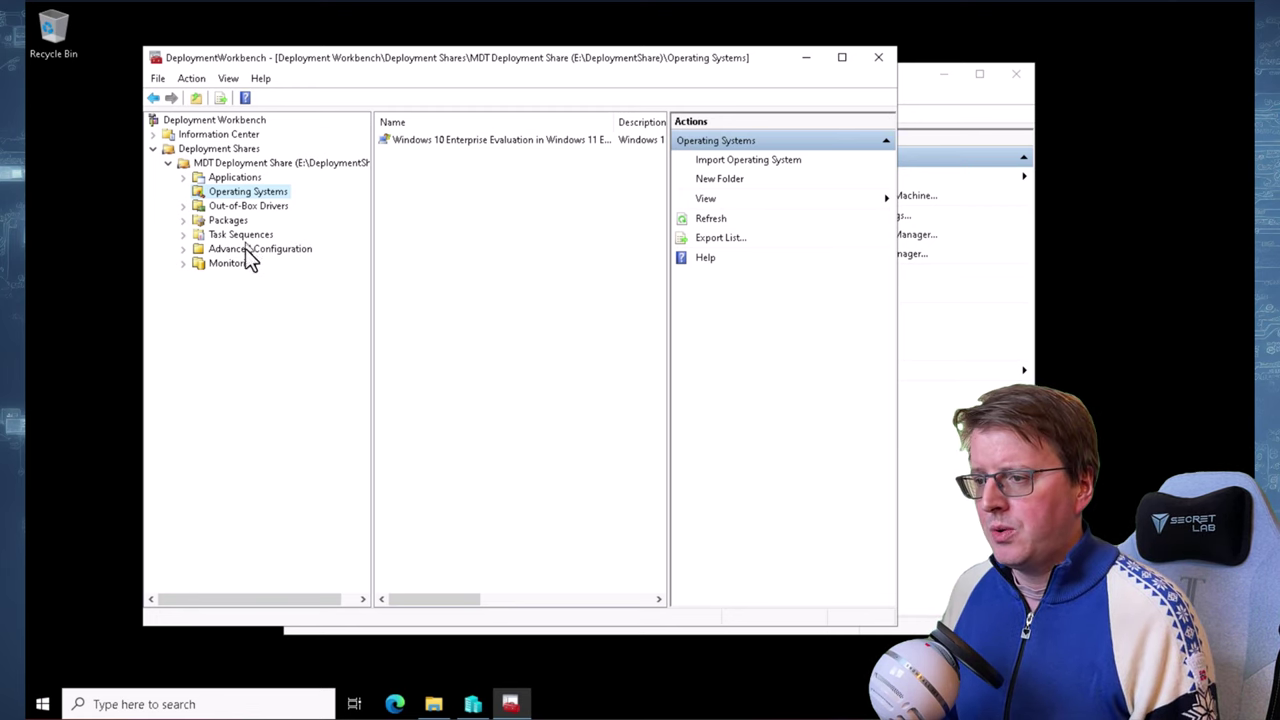
# Start a new source-files application with publisher Microsoft and its application name
pyautogui.click(233, 180)
pyautogui.rightClick(233, 180)
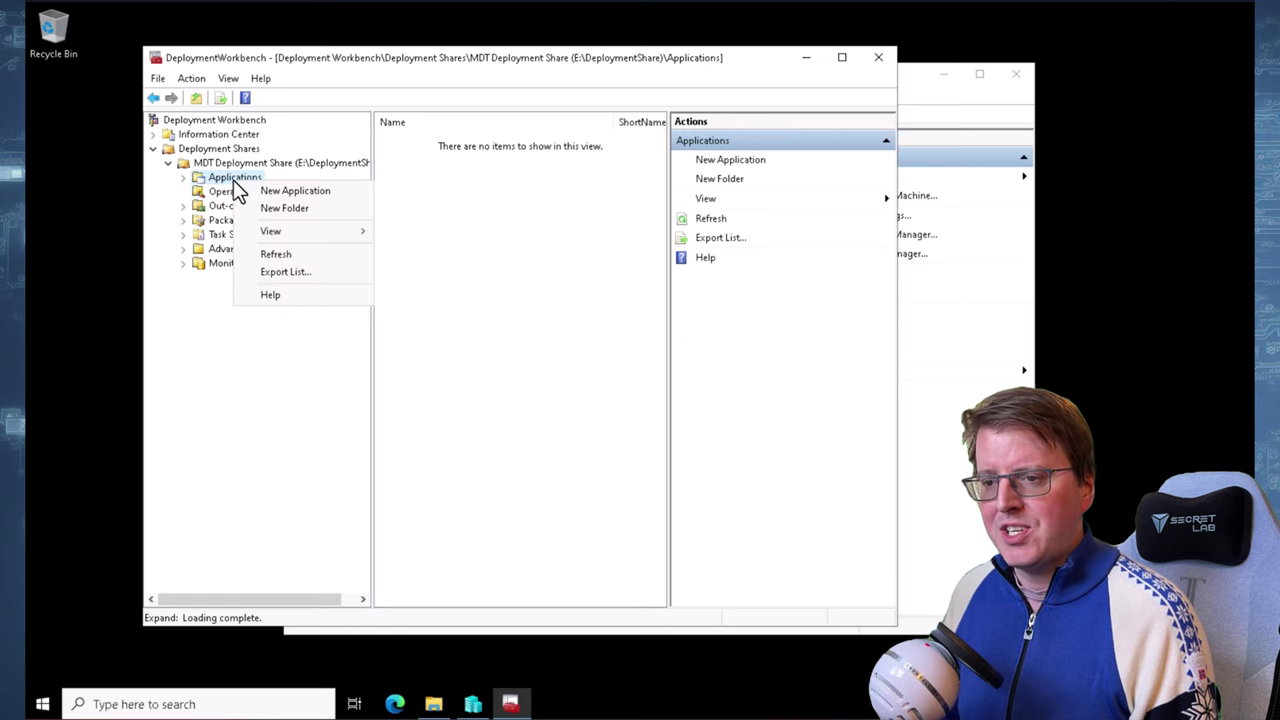
pyautogui.click(317, 195)
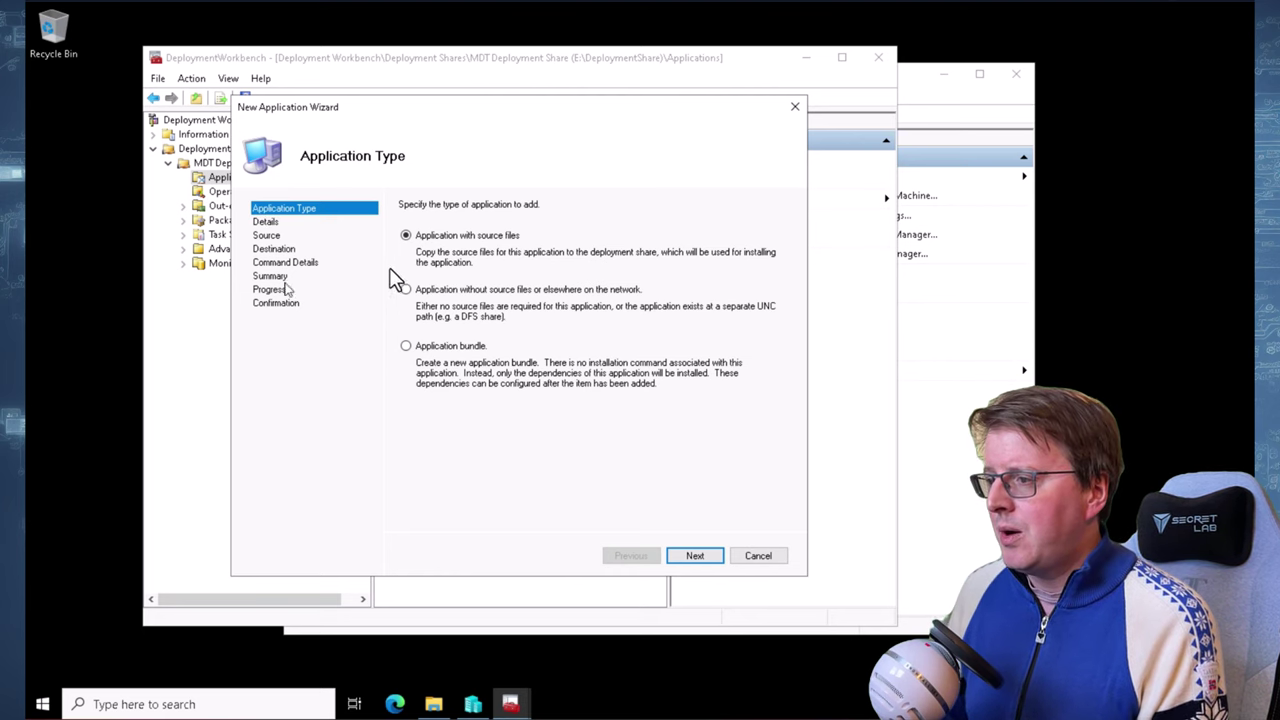
pyautogui.click(697, 557)
pyautogui.write('Microsoft')
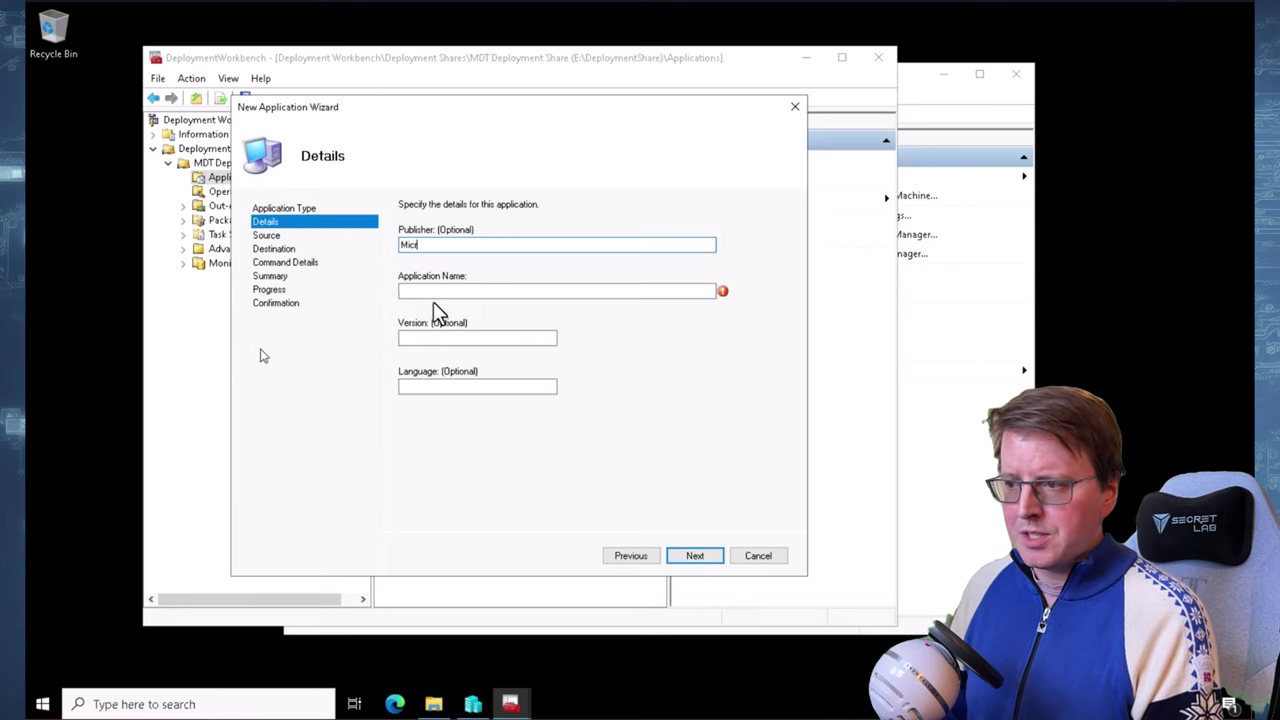
pyautogui.click(449, 291)
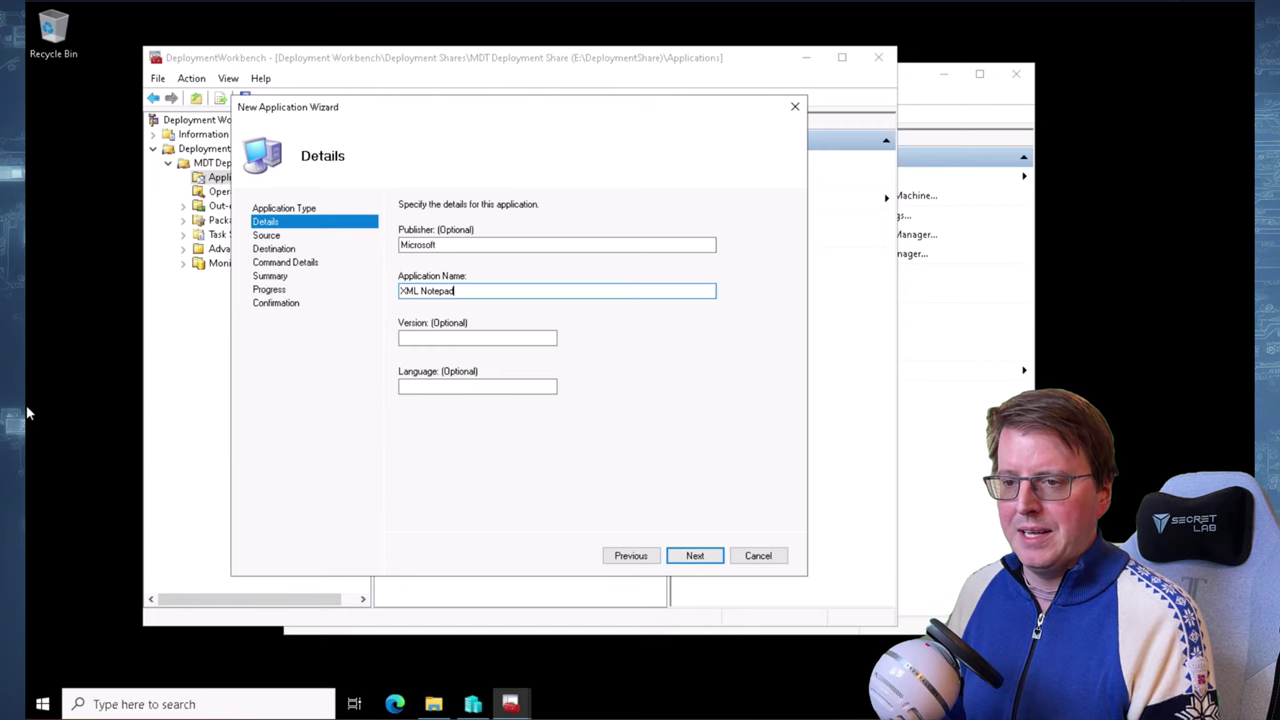
pyautogui.click(698, 556)
# Locate XmlNotepadSetup.msi in Explorer and set the source directory to E:\Labfiles\Apps
pyautogui.click(435, 690)
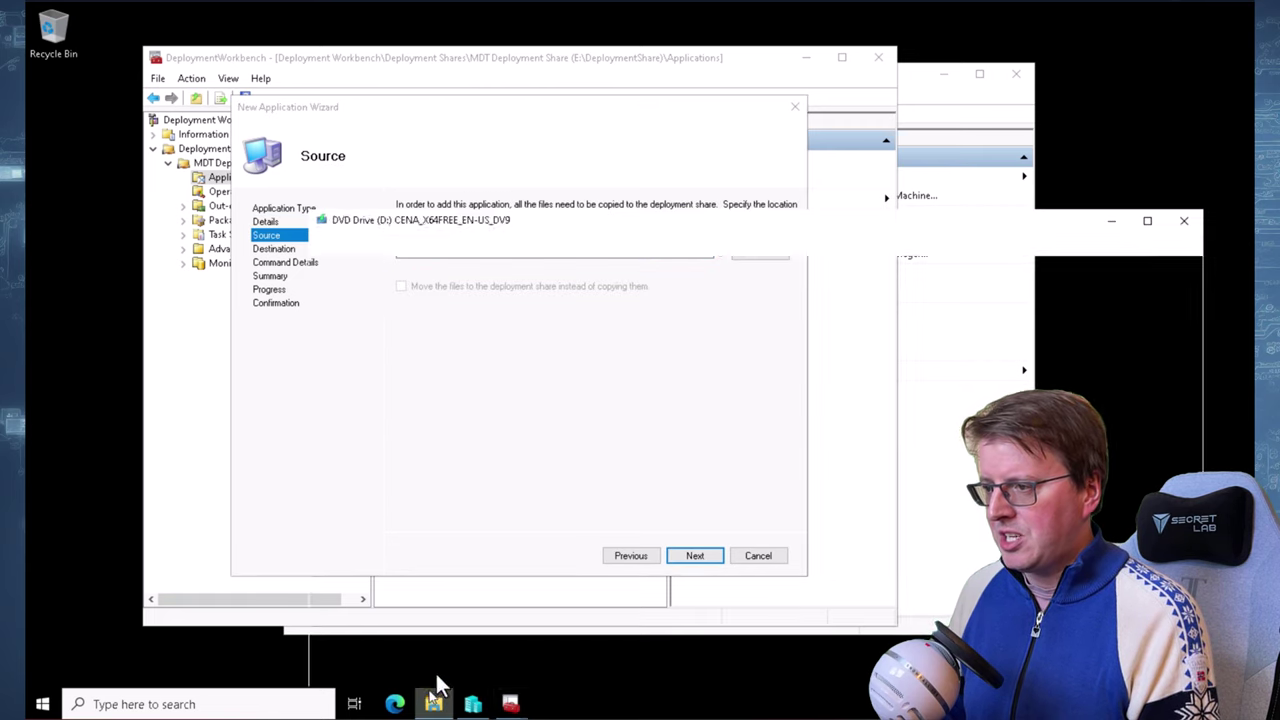
pyautogui.click(385, 602)
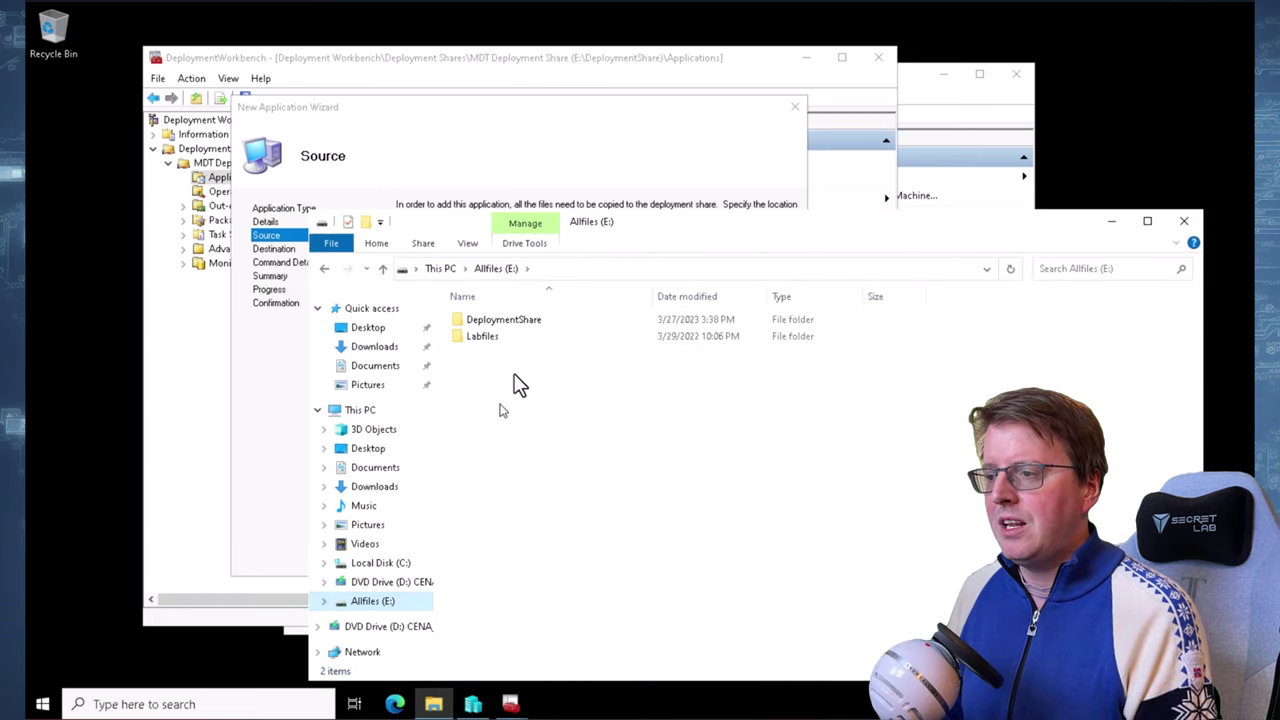
pyautogui.doubleClick(500, 338)
pyautogui.click(511, 320)
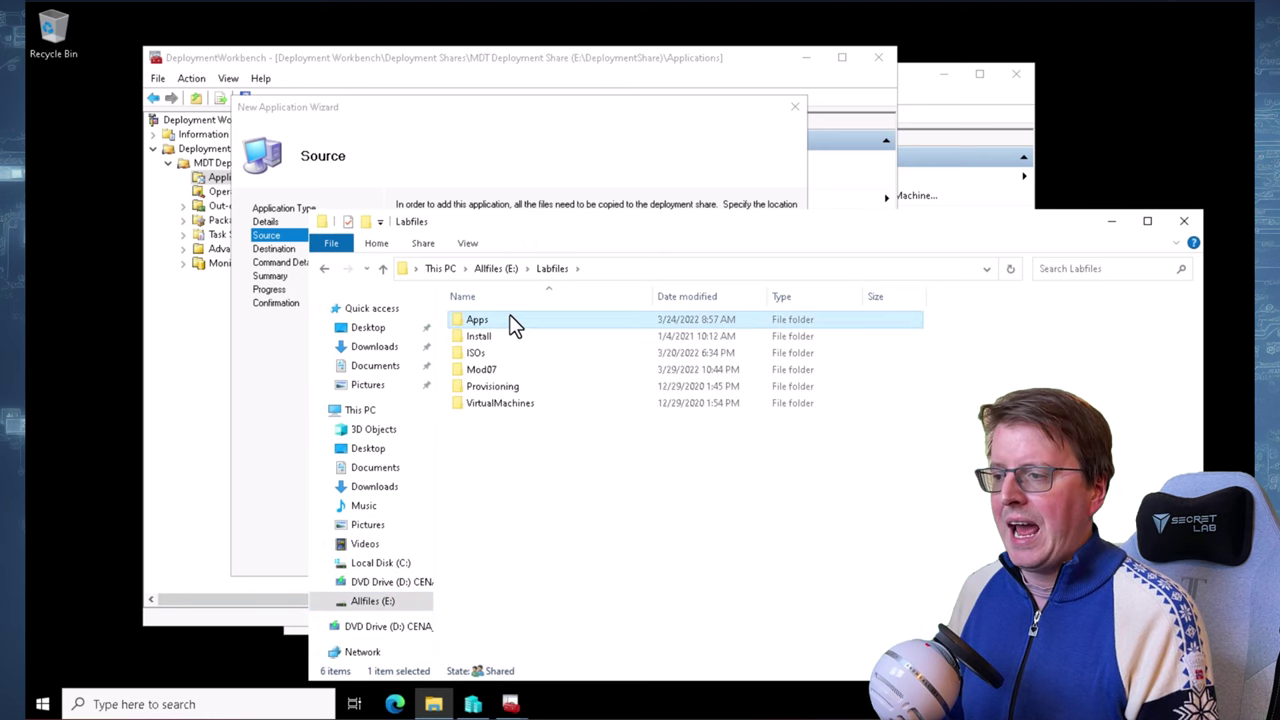
pyautogui.doubleClick(509, 320)
pyautogui.doubleClick(520, 354)
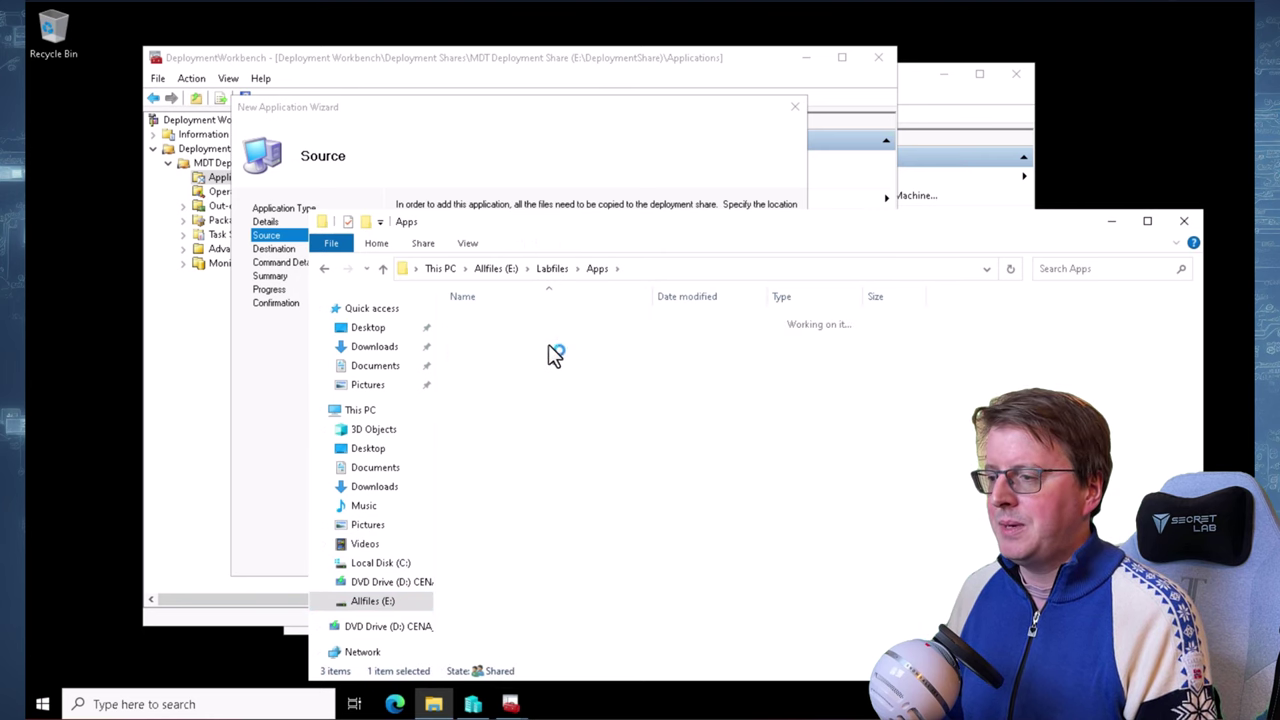
pyautogui.click(534, 386)
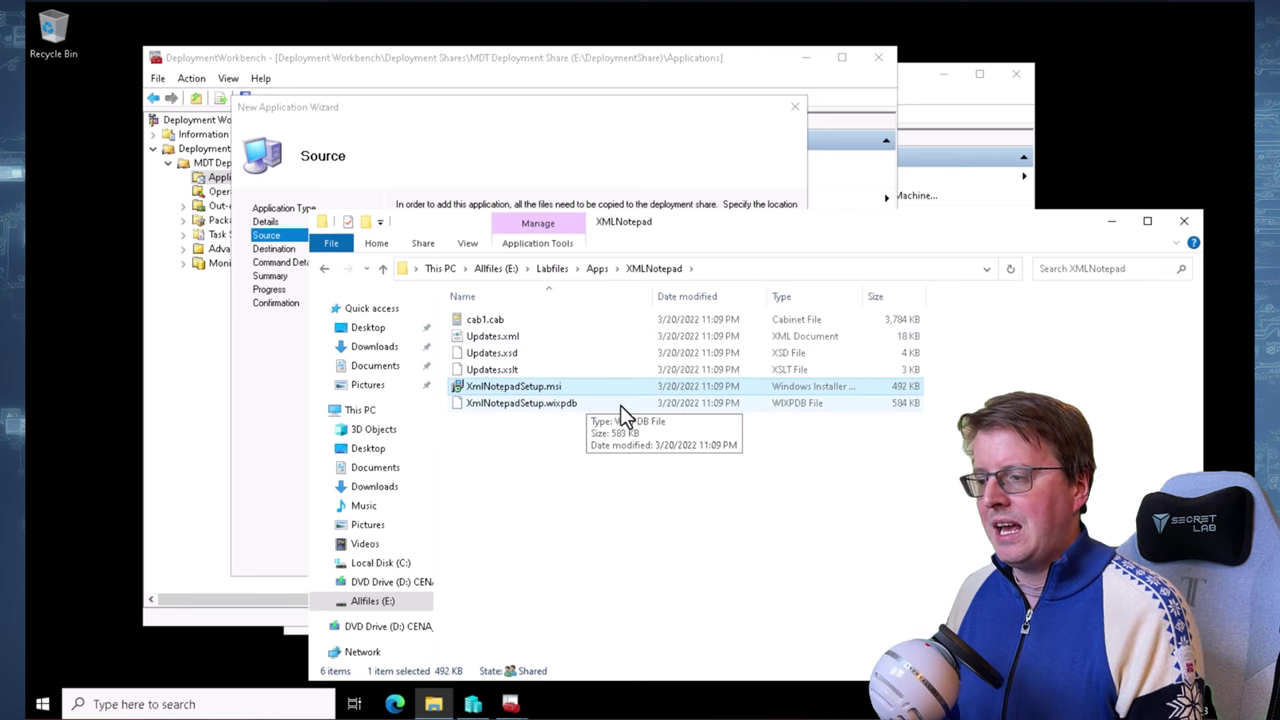
pyautogui.click(555, 120)
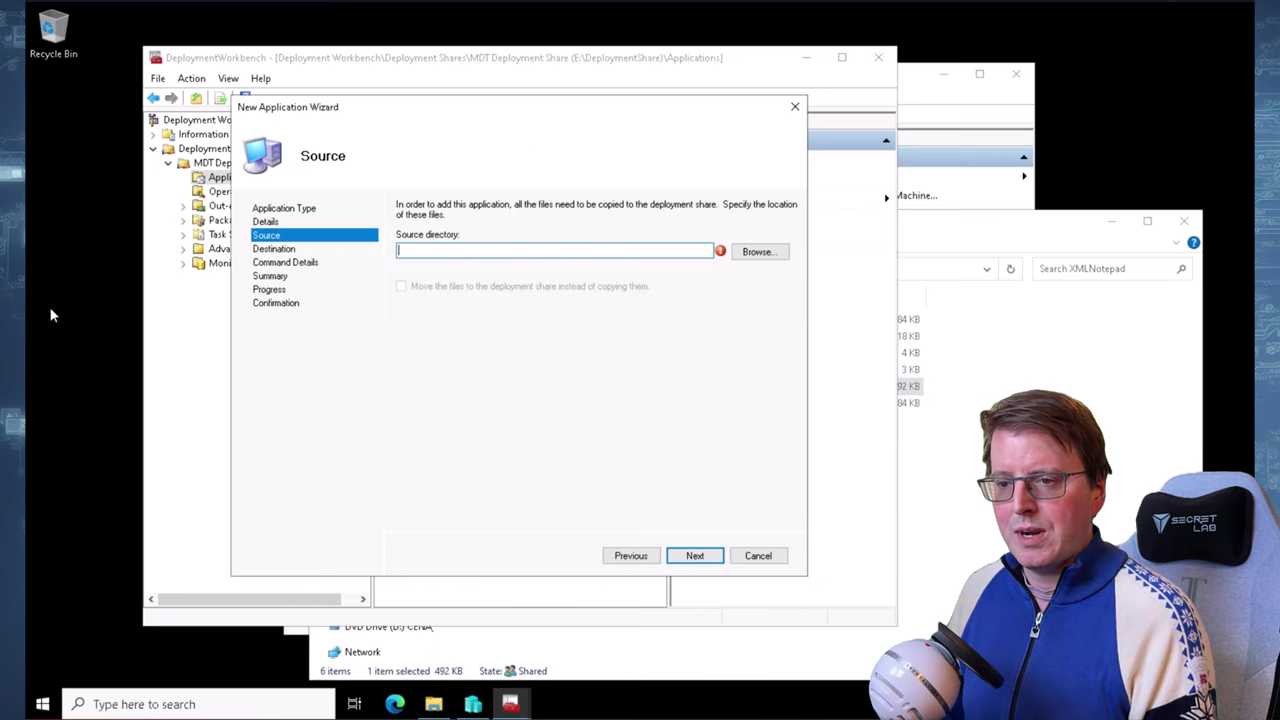
pyautogui.write('E:\\Labfiles\\Apps')
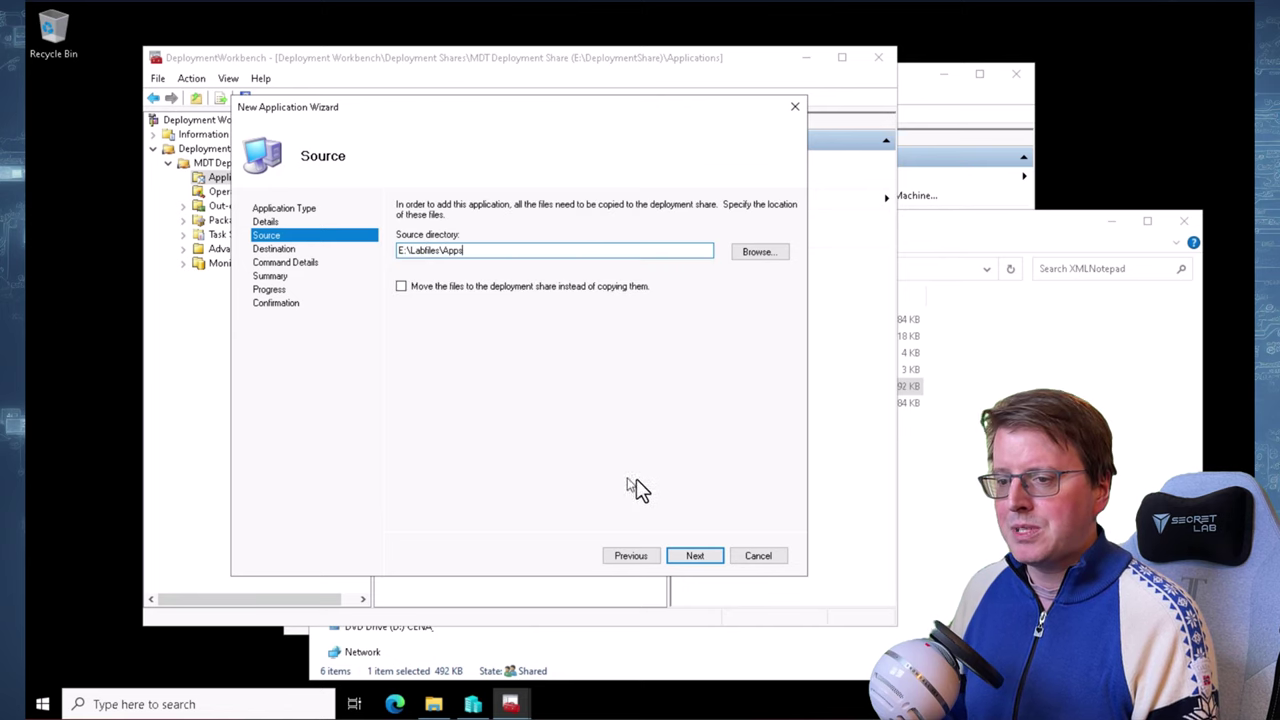
pyautogui.click(695, 556)
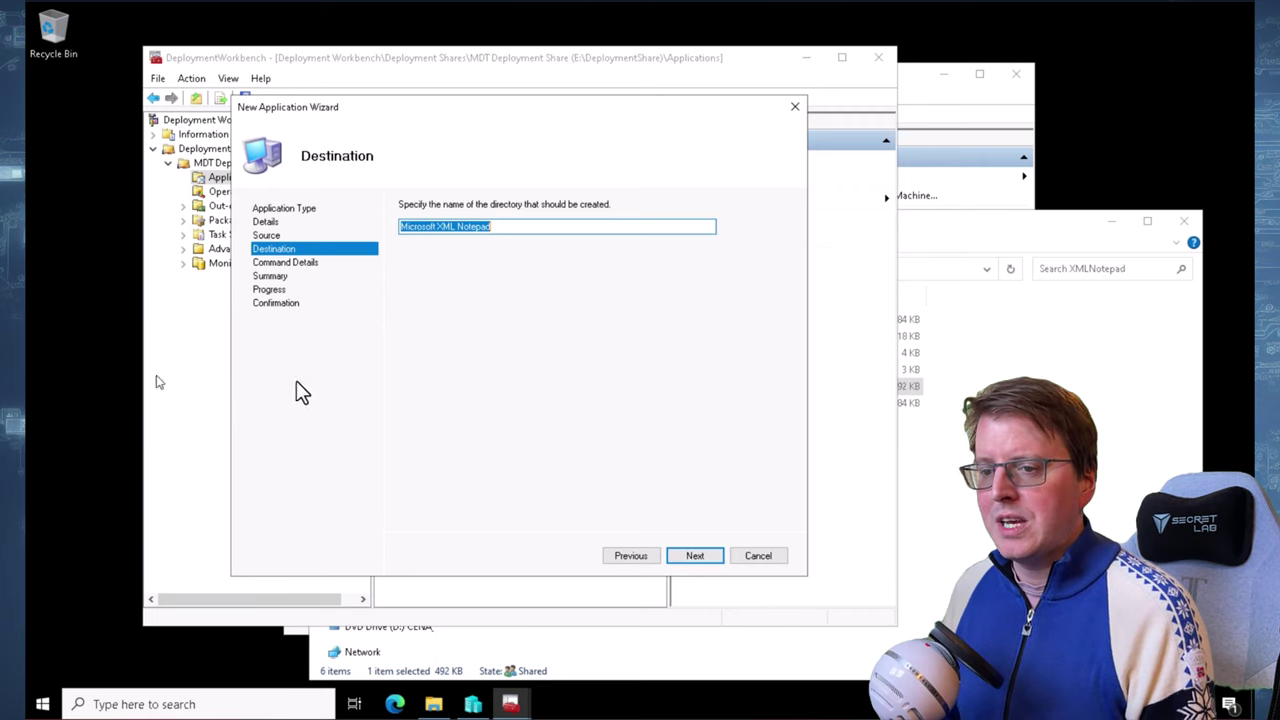
# Keep the Microsoft XML Notepad folder, set command XmlNotepadSetup.msi /q, and finish the import
pyautogui.click(692, 558)
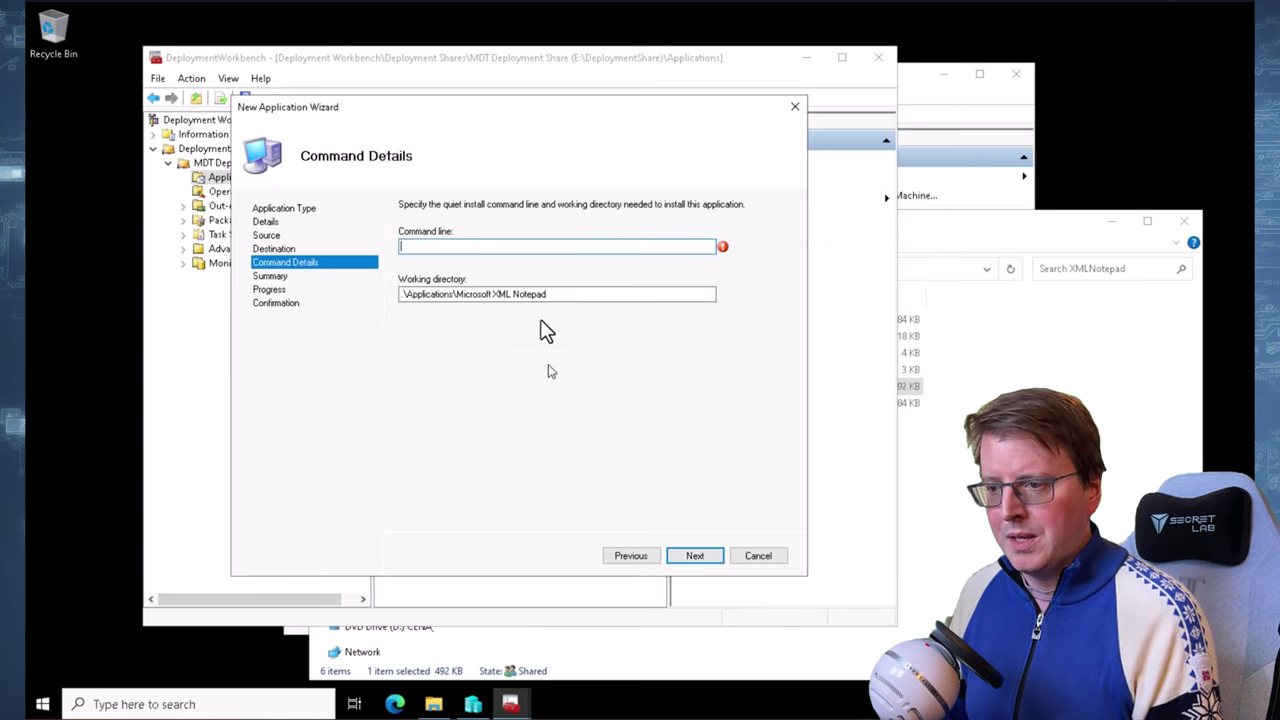
pyautogui.write('XmlNotepadSetup.msi /q')
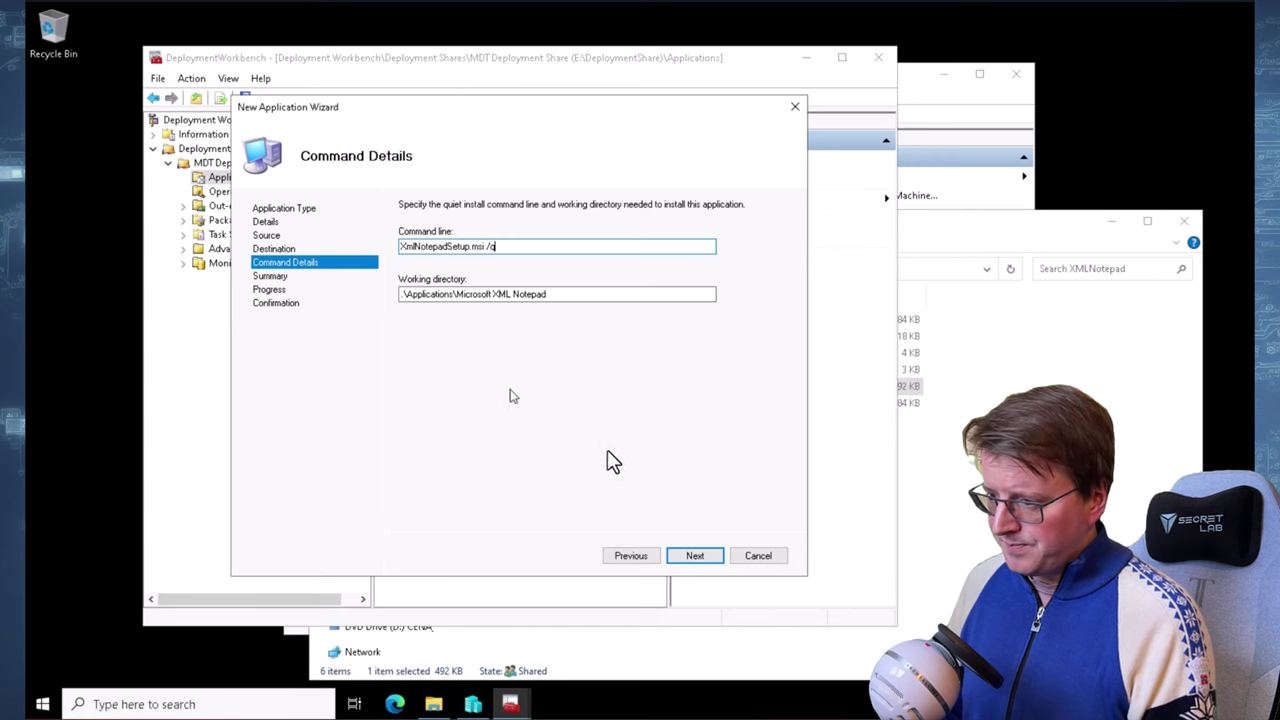
pyautogui.click(697, 556)
pyautogui.click(697, 558)
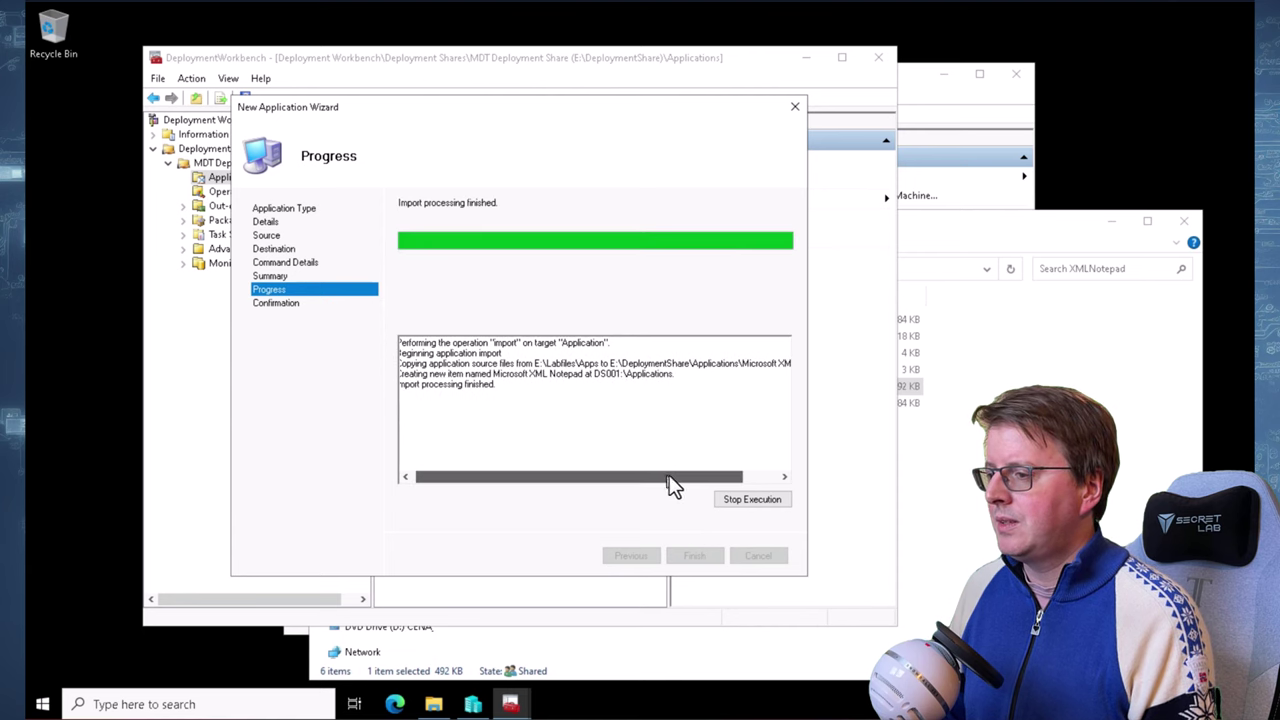
pyautogui.click(697, 558)
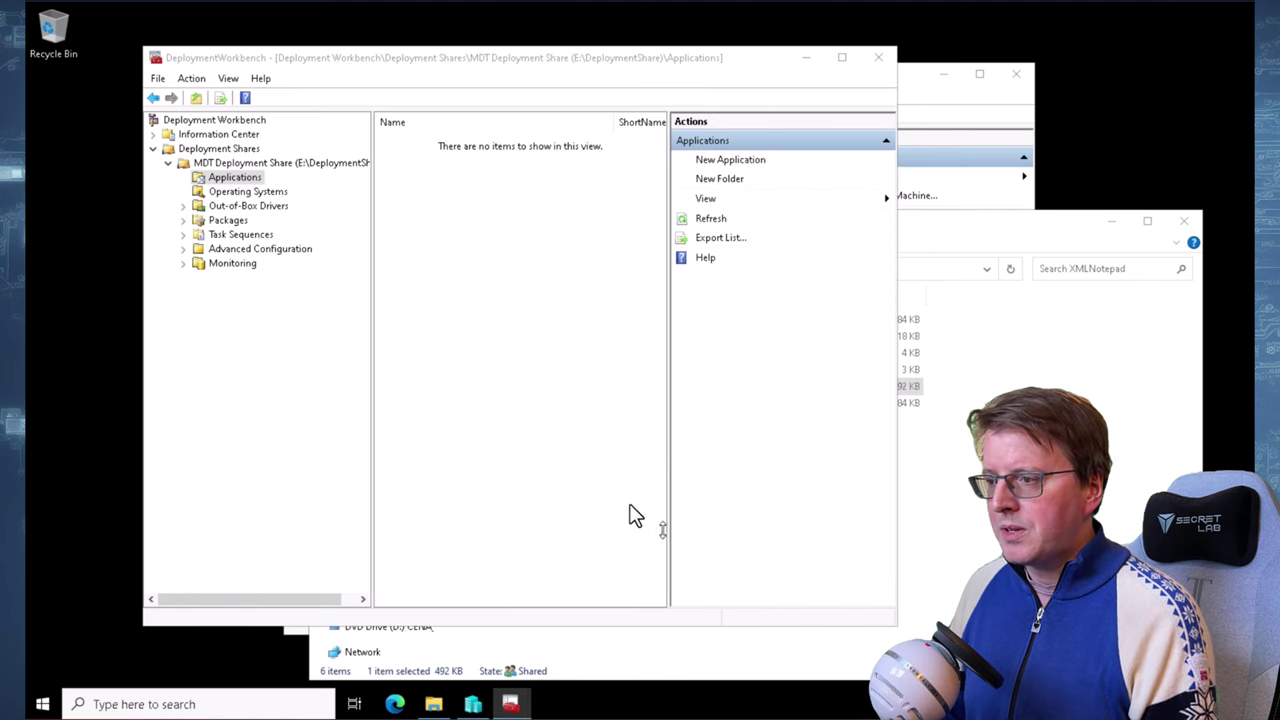
pyautogui.click(478, 144)
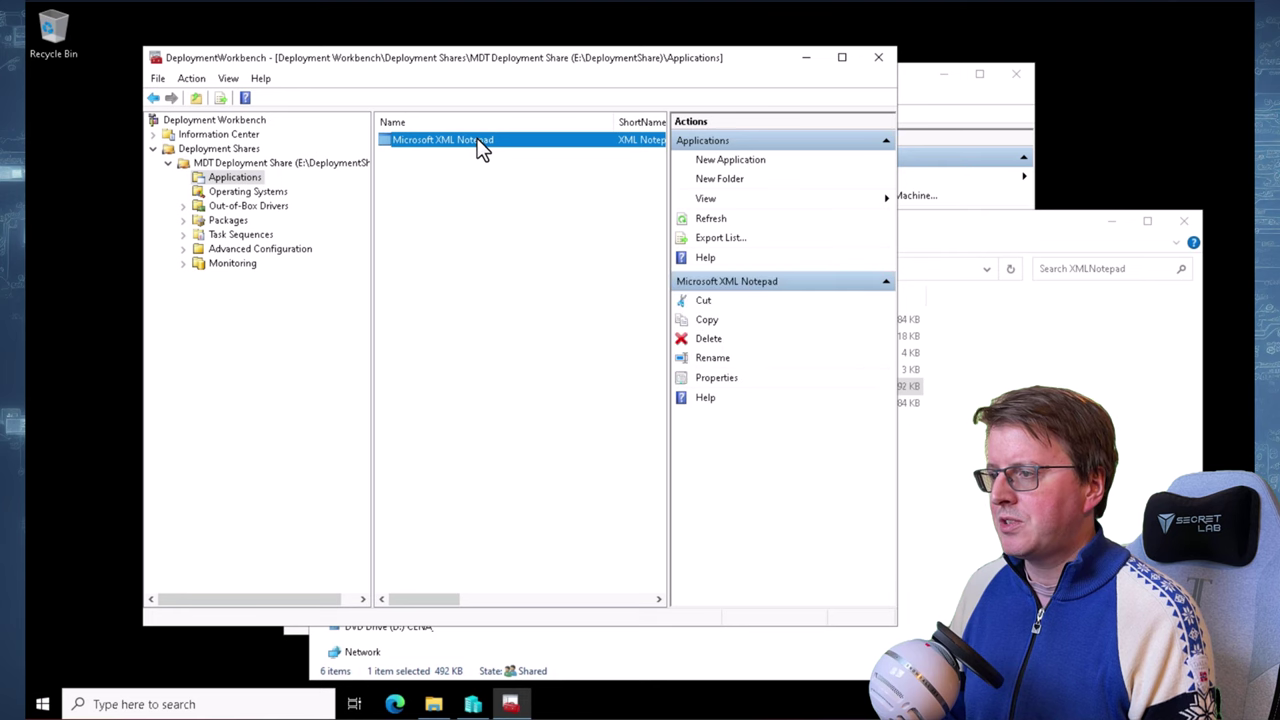
pyautogui.rightClick(478, 143)
pyautogui.click(528, 223)
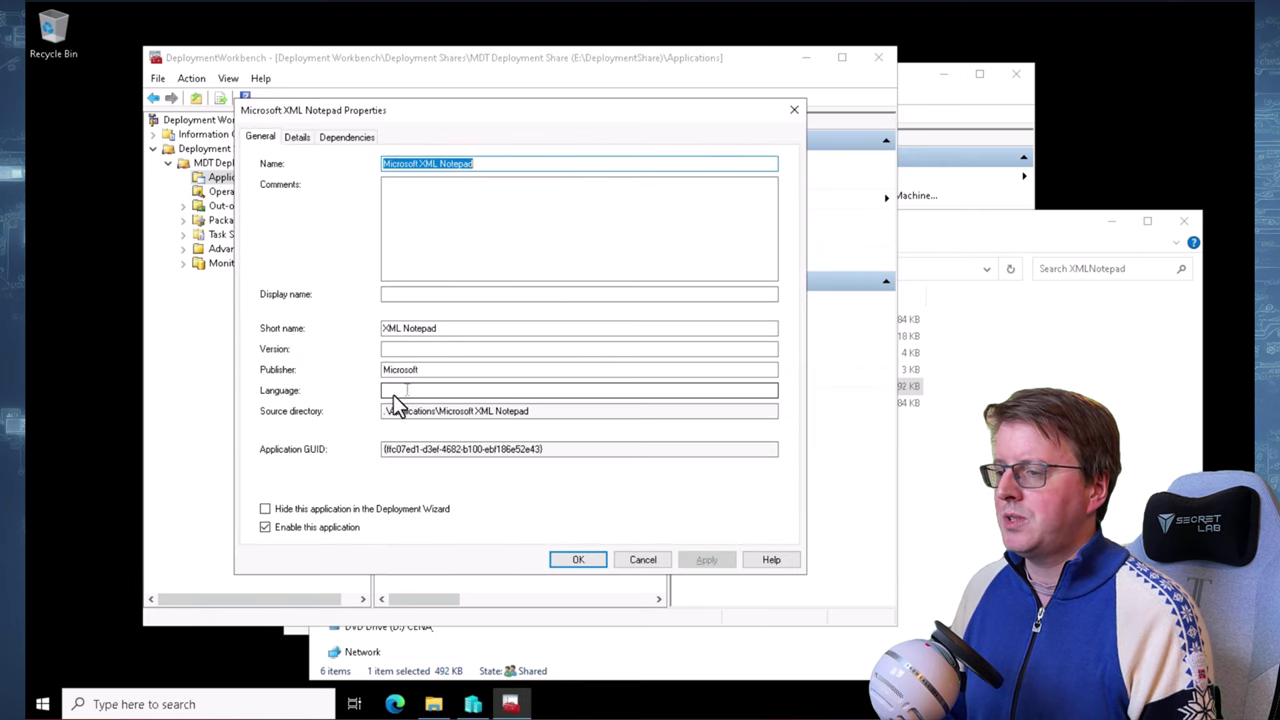
pyautogui.click(299, 136)
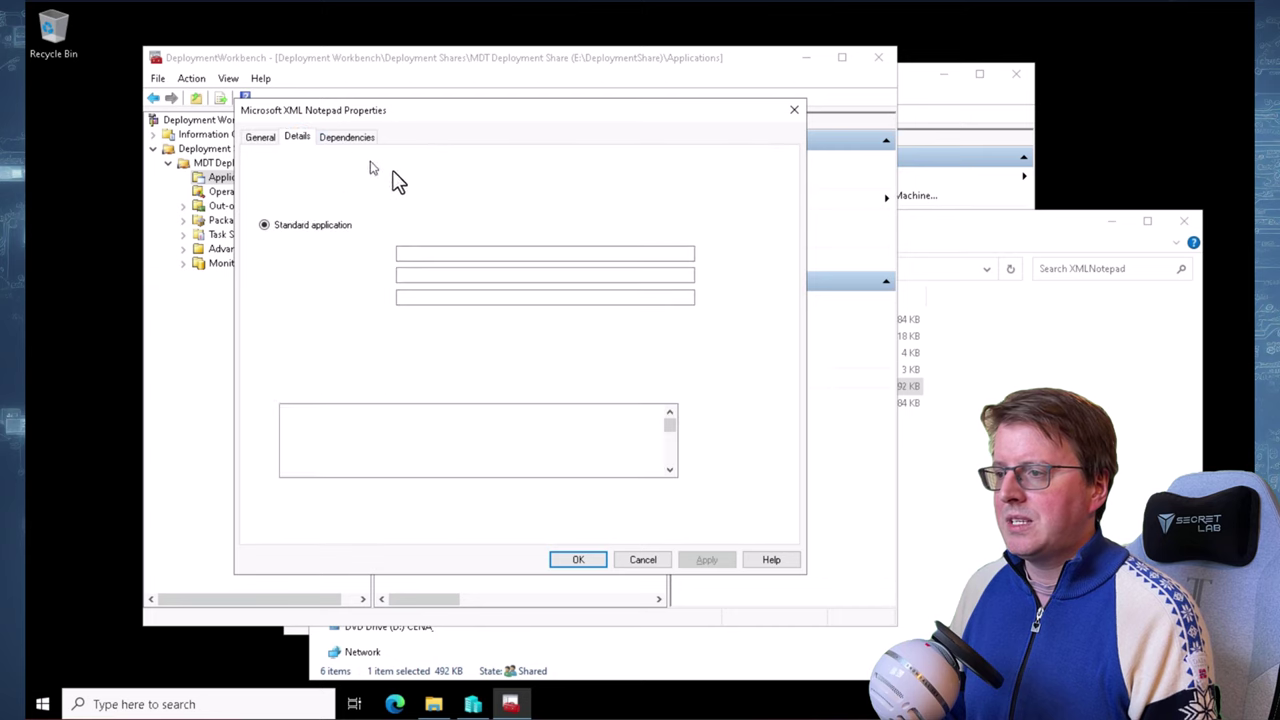
pyautogui.doubleClick(465, 255)
pyautogui.click(485, 262)
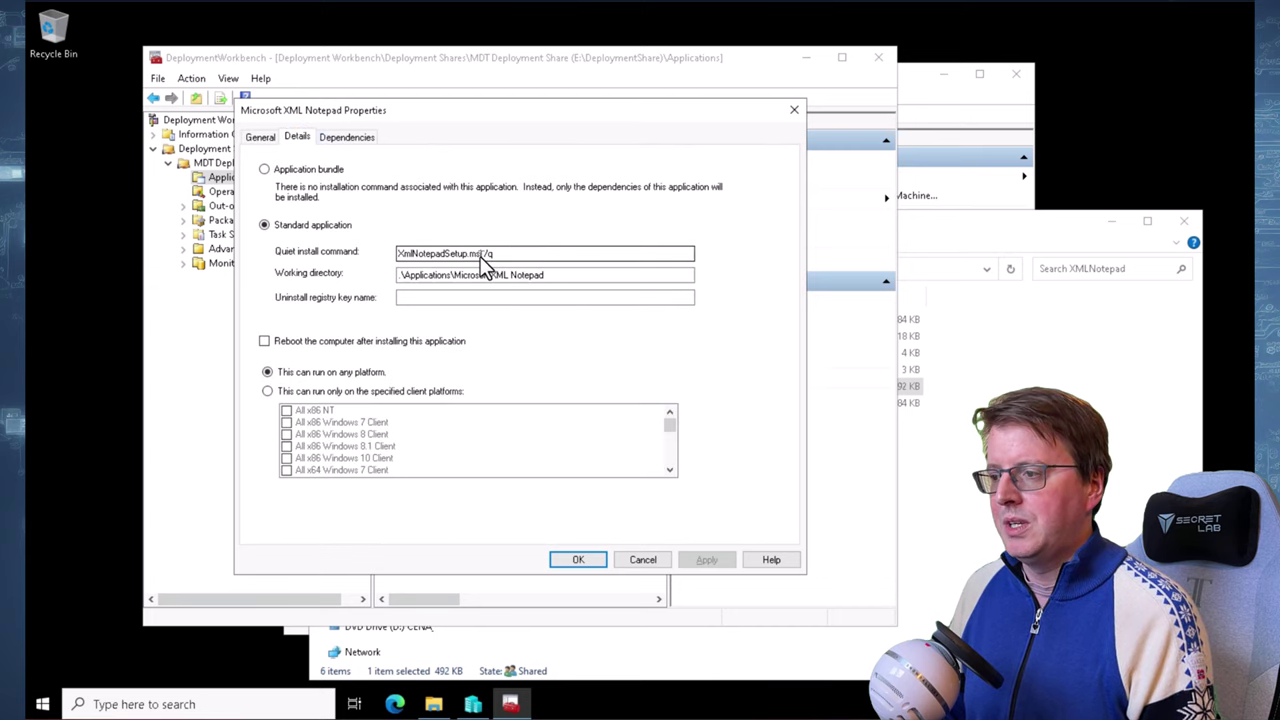
pyautogui.moveTo(481, 256); pyautogui.dragTo(506, 255)
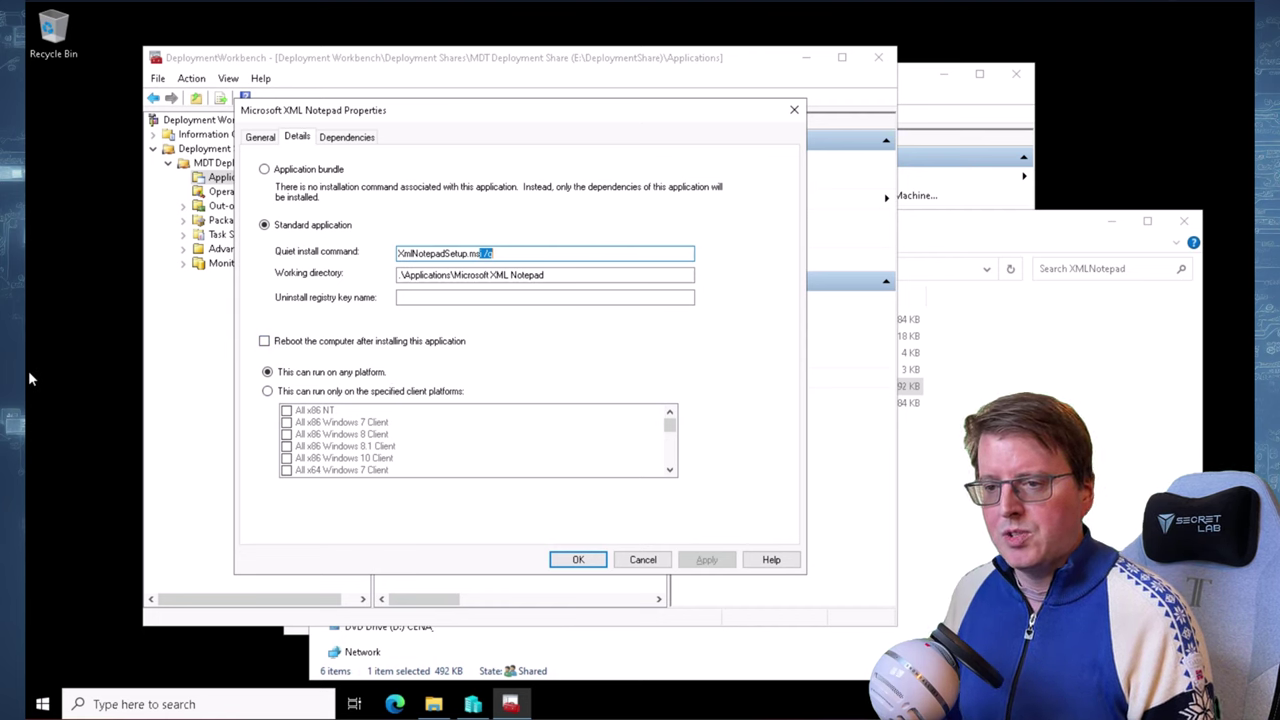
pyautogui.click(643, 562)
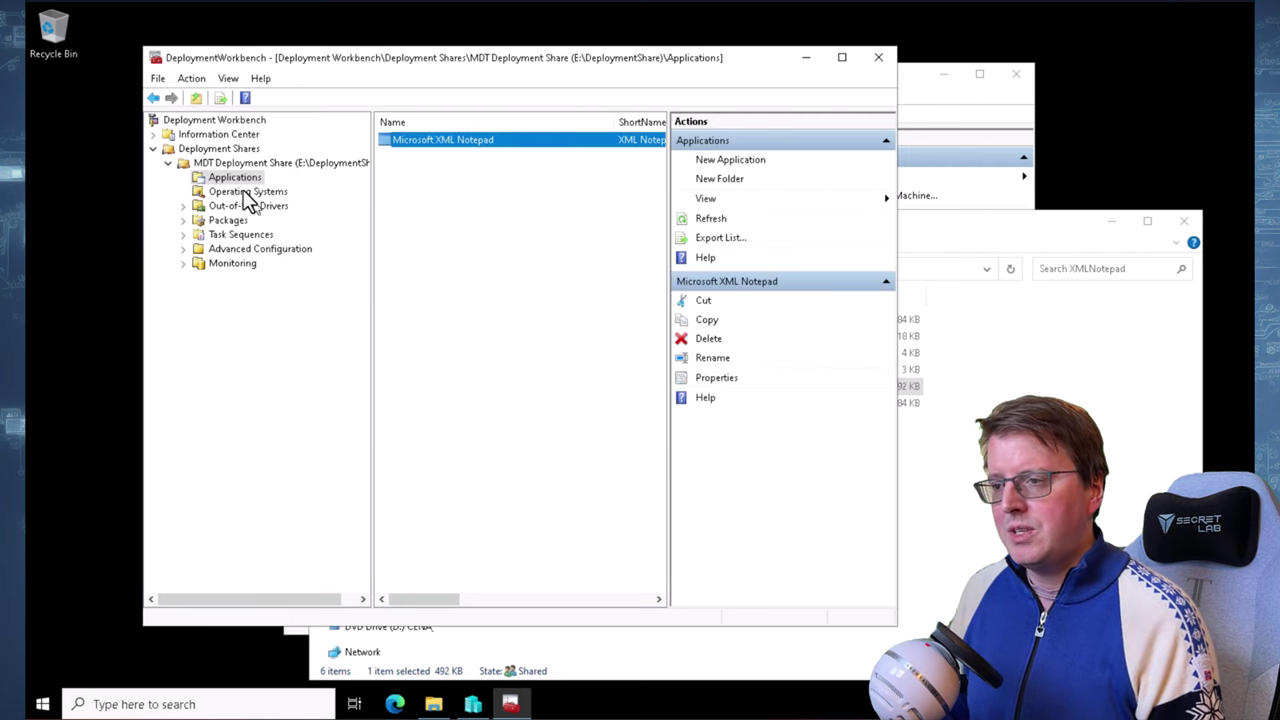
# Review the share's folders, then start a new application with source files
pyautogui.click(249, 192)
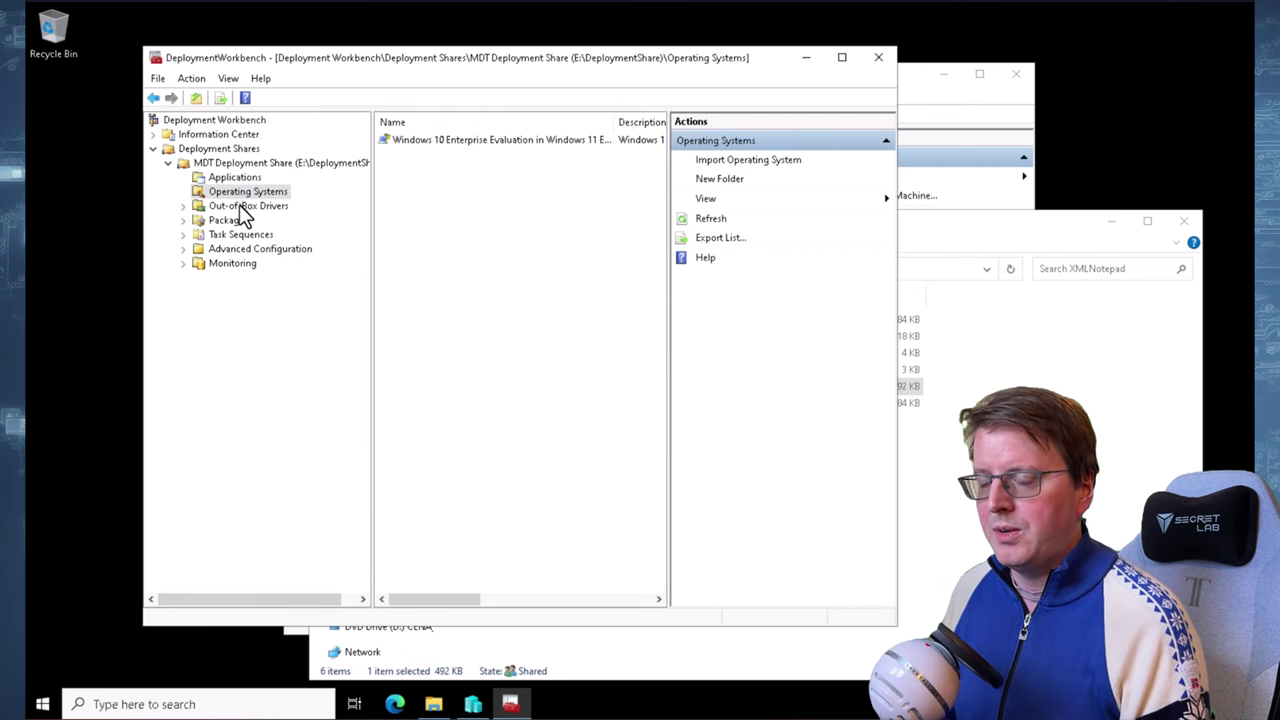
pyautogui.click(239, 204)
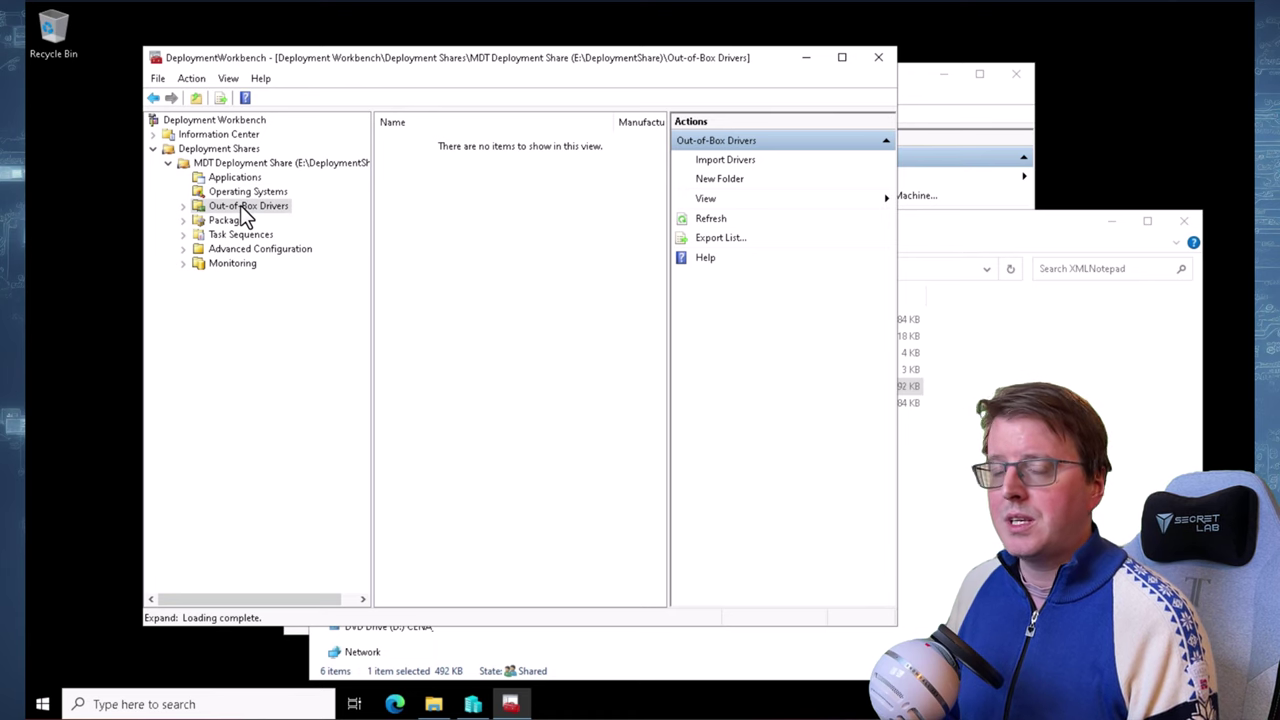
pyautogui.click(232, 221)
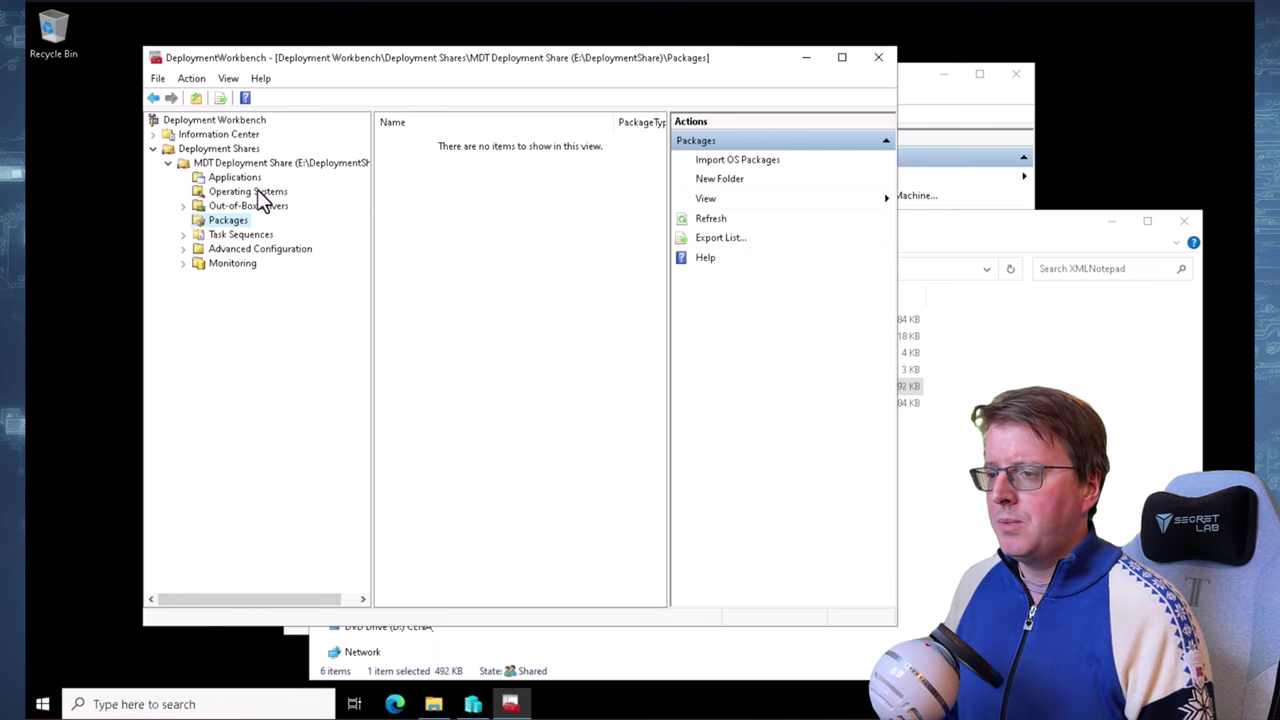
pyautogui.click(249, 188)
pyautogui.click(247, 180)
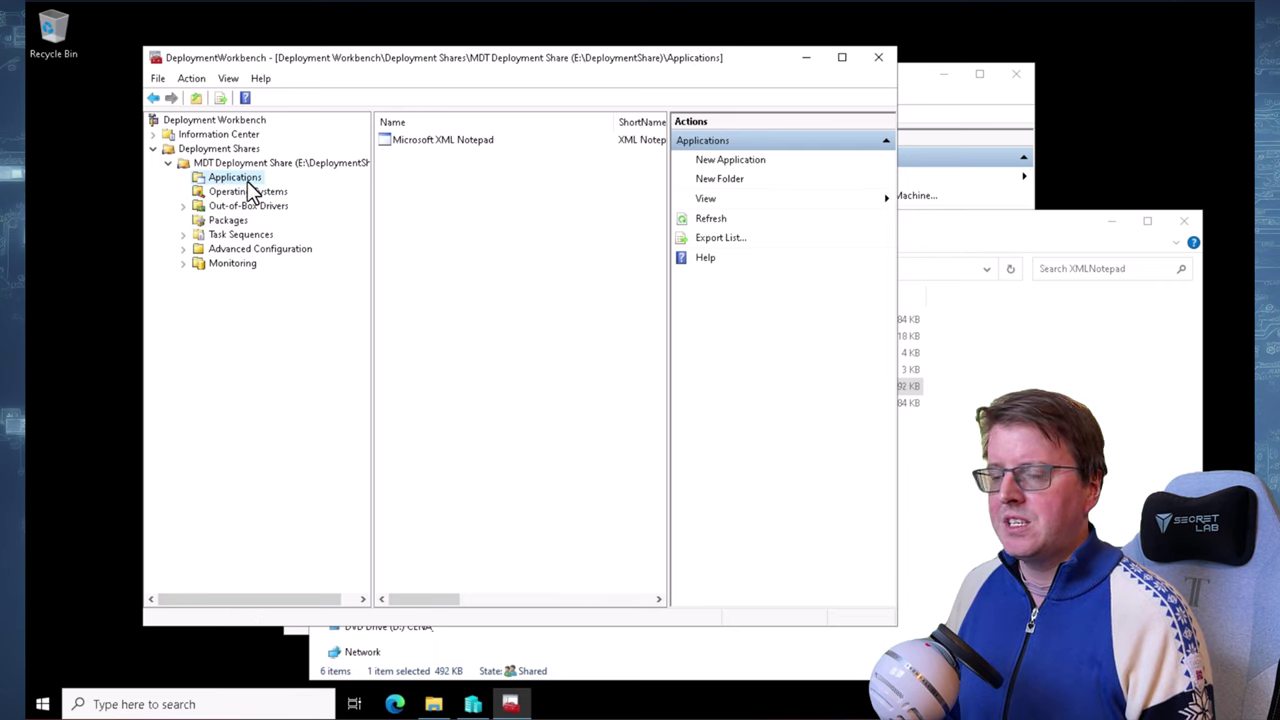
pyautogui.rightClick(247, 181)
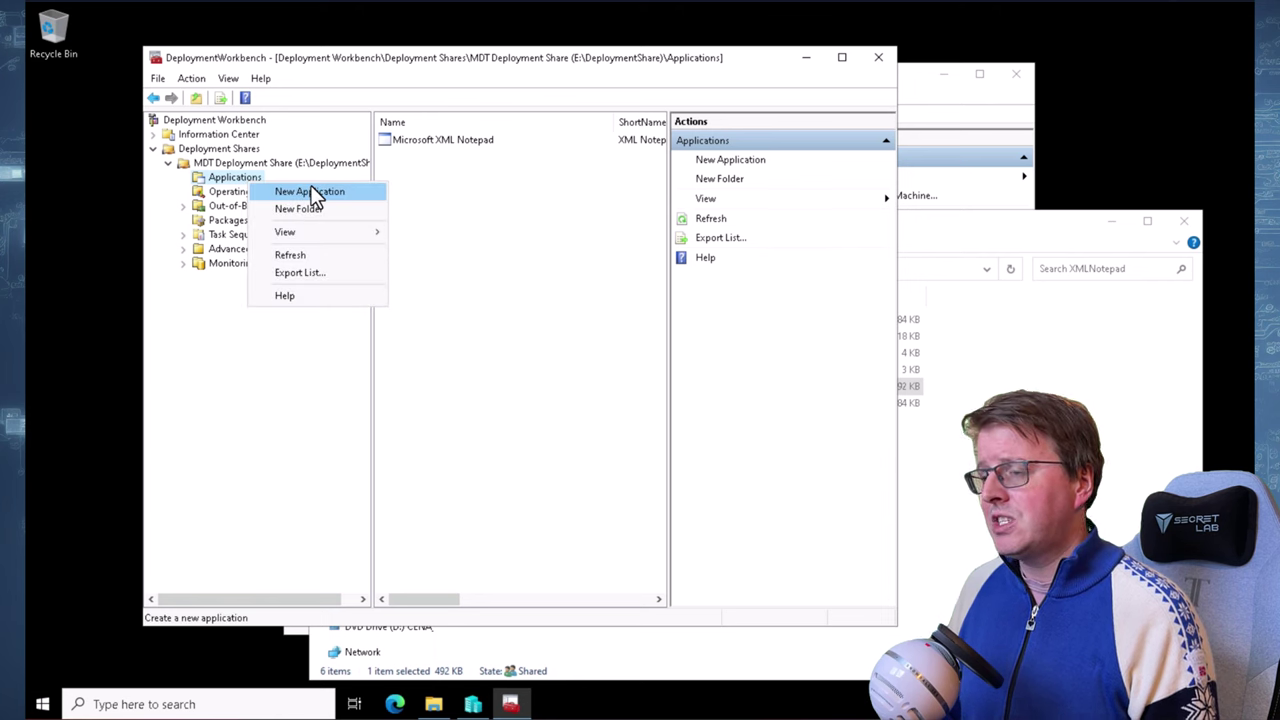
pyautogui.click(315, 193)
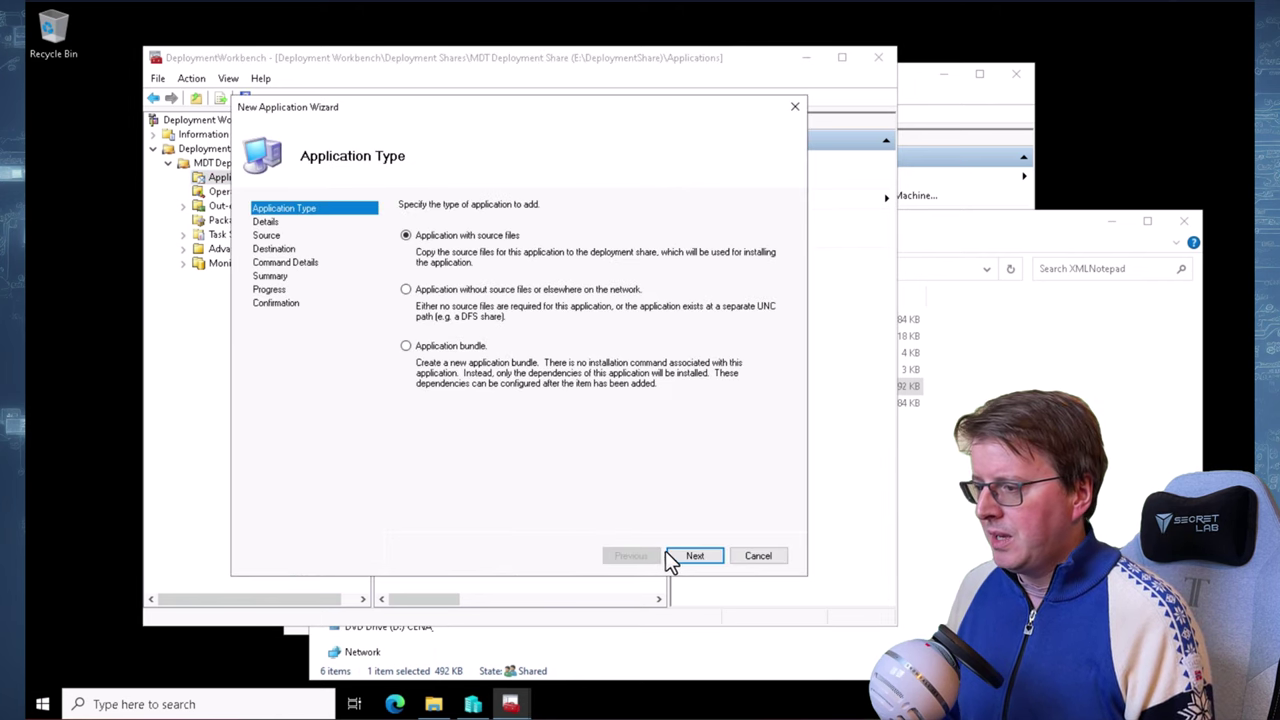
pyautogui.click(688, 556)
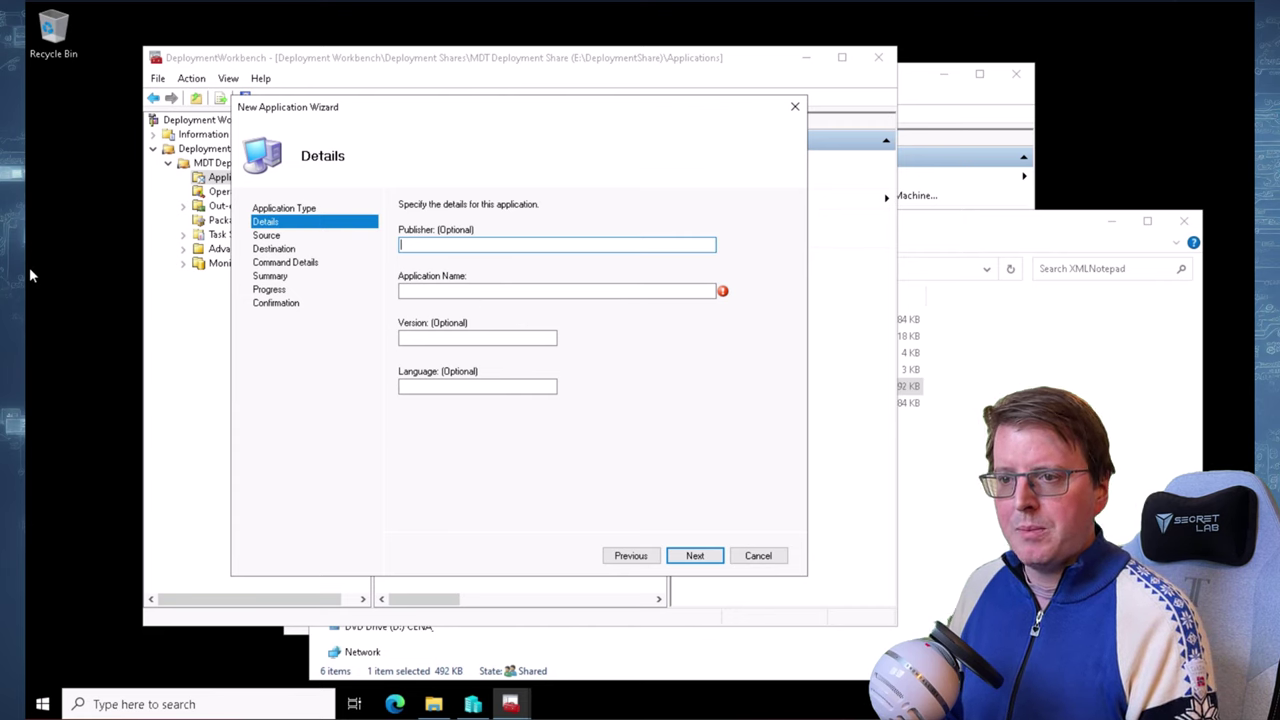
# Enter publisher Microsoft and application name Power Toys
pyautogui.write('Microsoft')
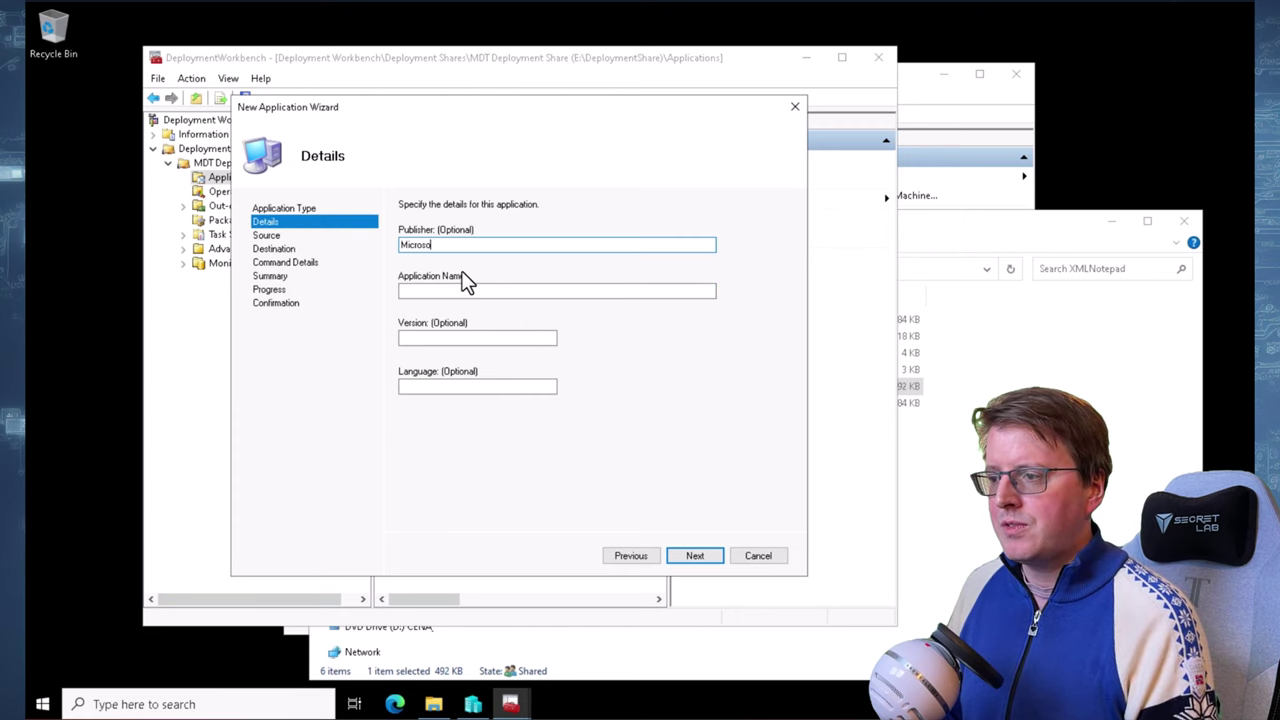
pyautogui.click(468, 292)
pyautogui.write('Power Toy')
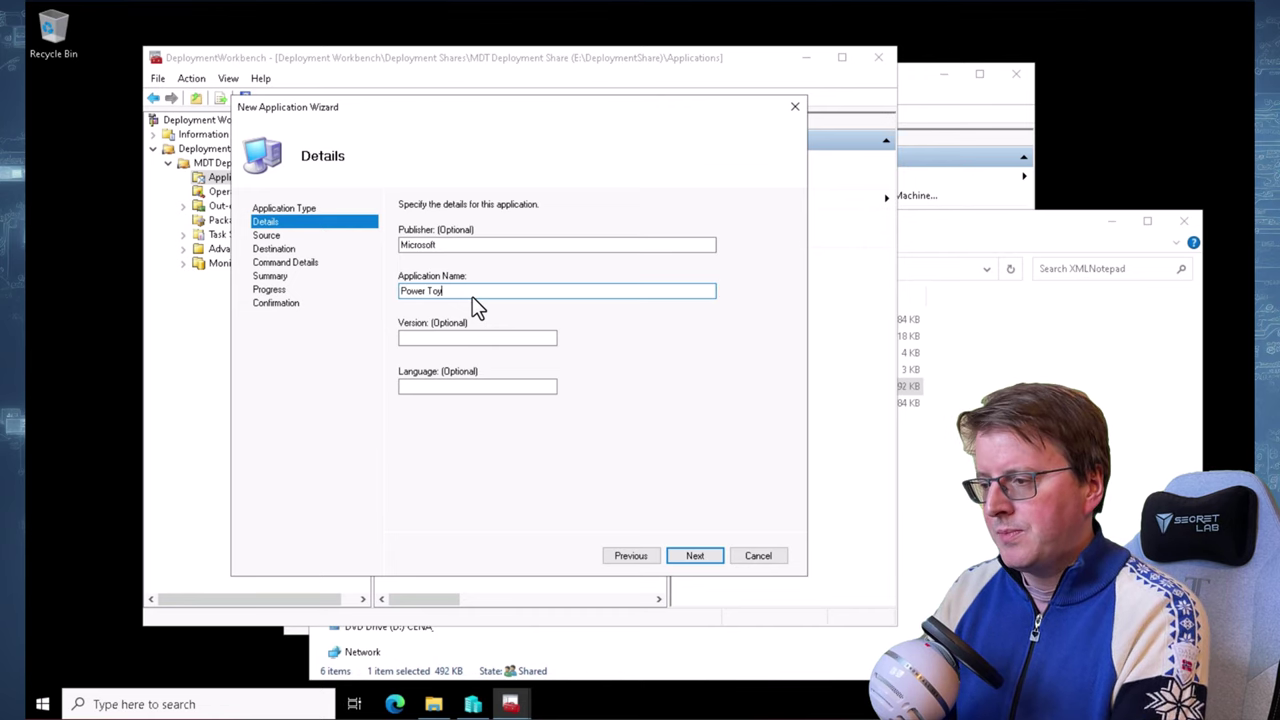
pyautogui.write('s')
pyautogui.click(694, 555)
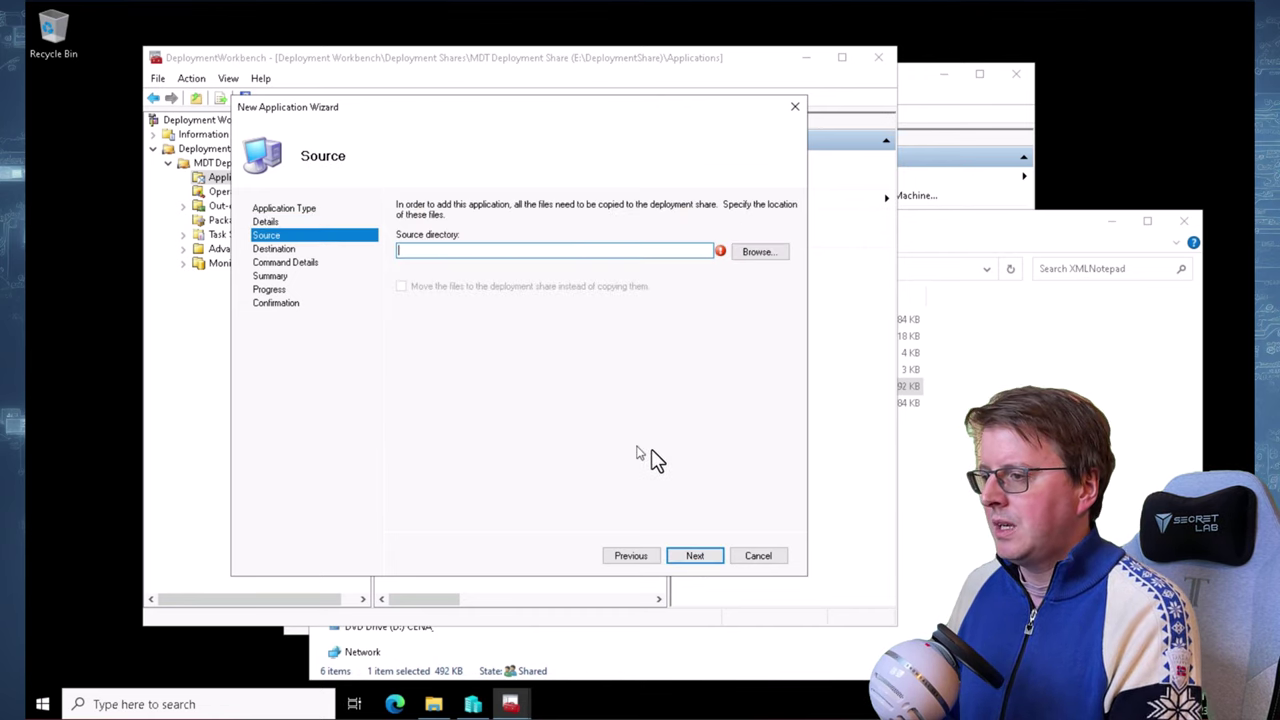
# Choose E:\Labfiles\Apps\PowerToys as the application's source directory
pyautogui.click(765, 252)
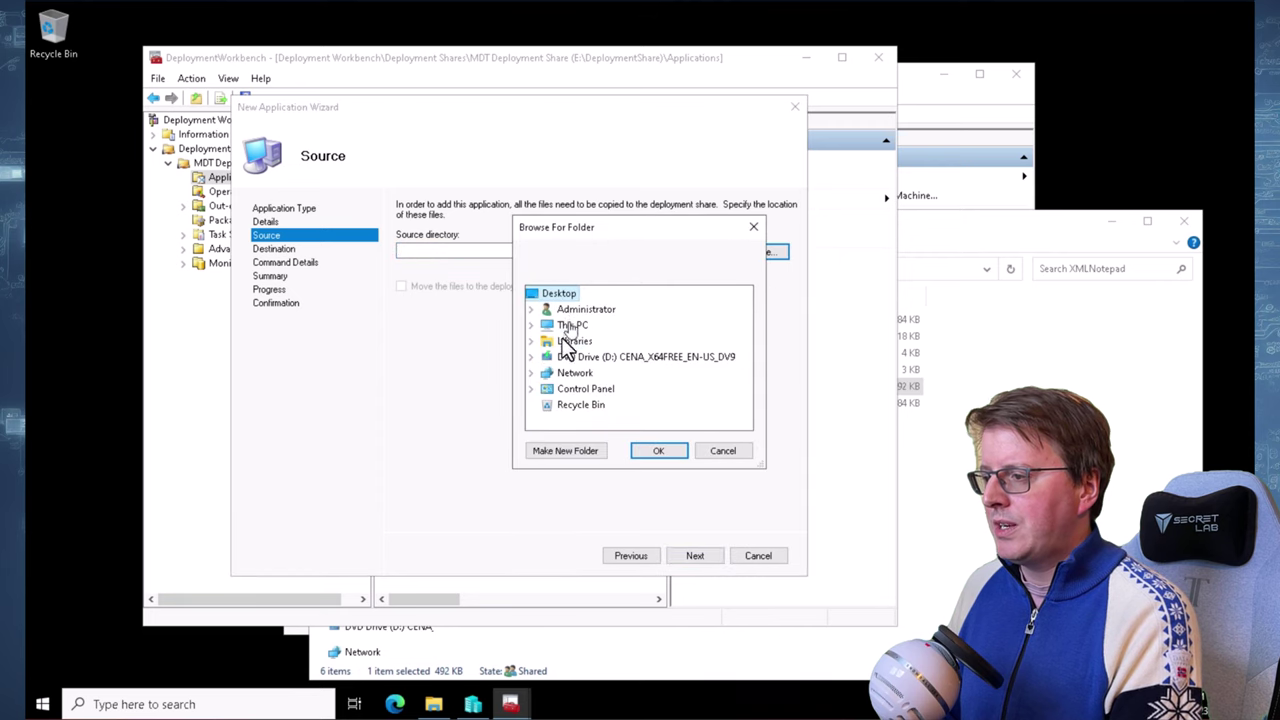
pyautogui.click(531, 357)
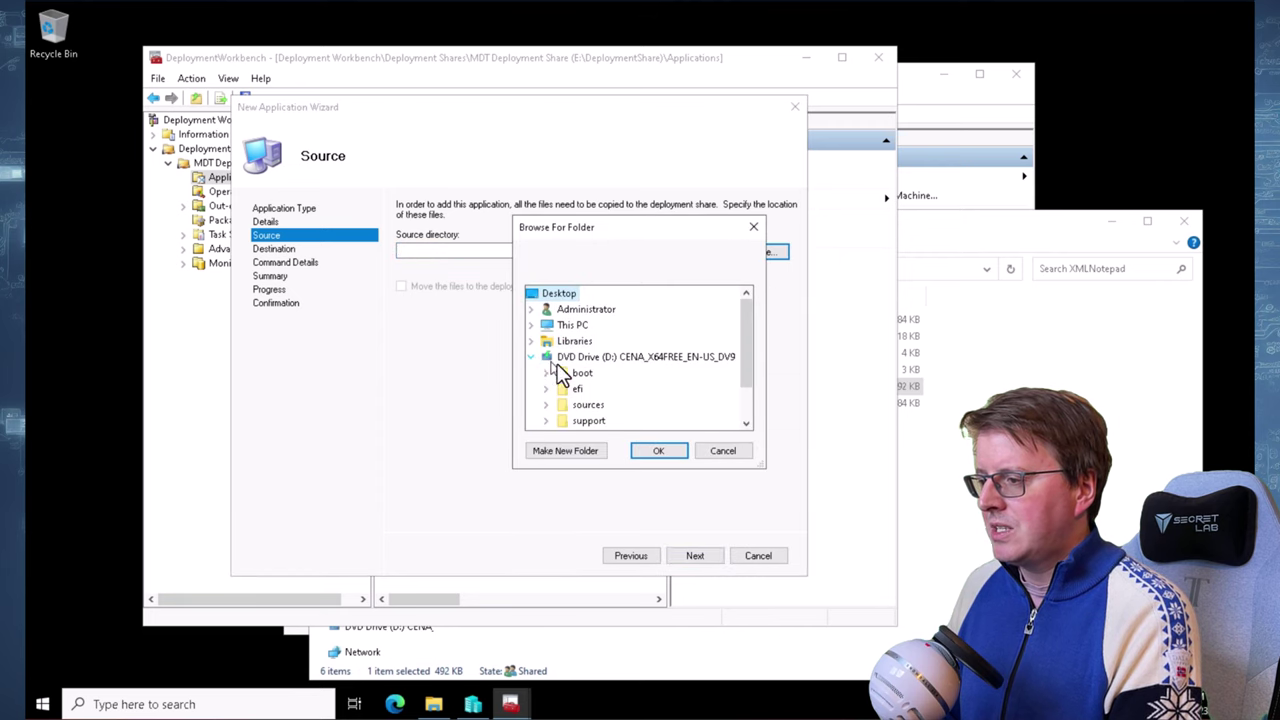
pyautogui.click(745, 426)
pyautogui.click(745, 426)
pyautogui.click(745, 426)
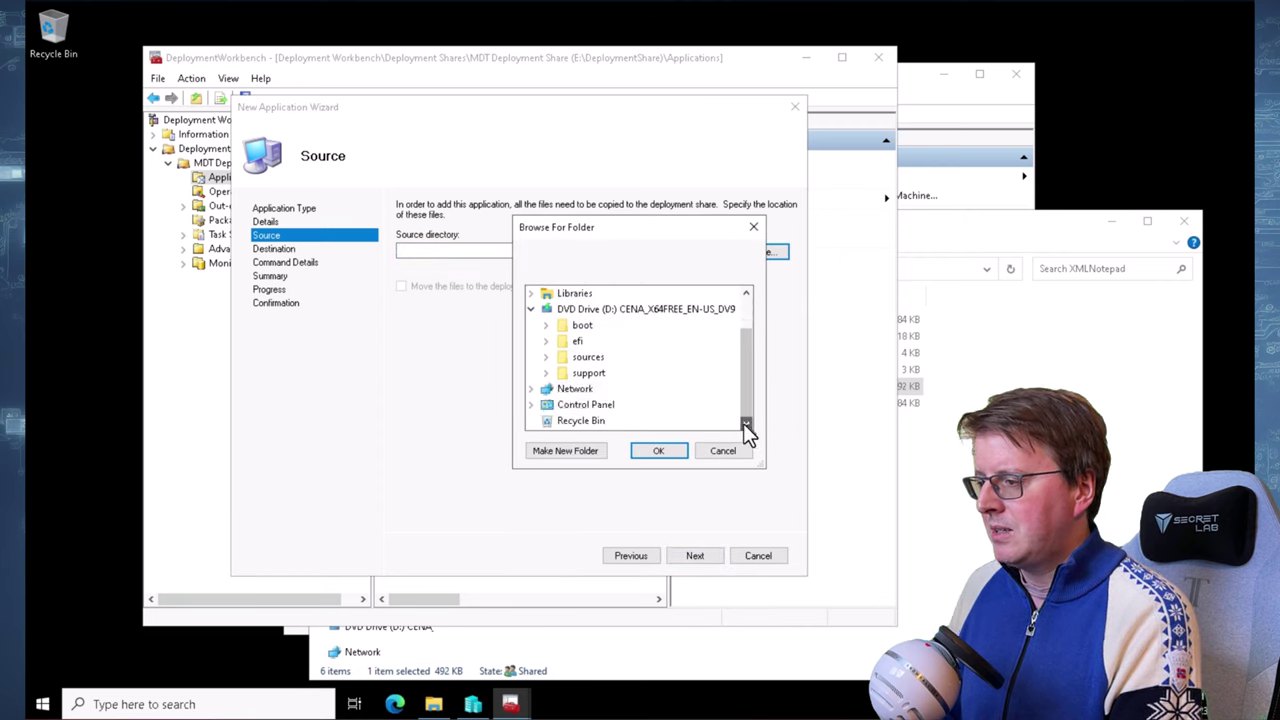
pyautogui.click(532, 310)
pyautogui.click(531, 324)
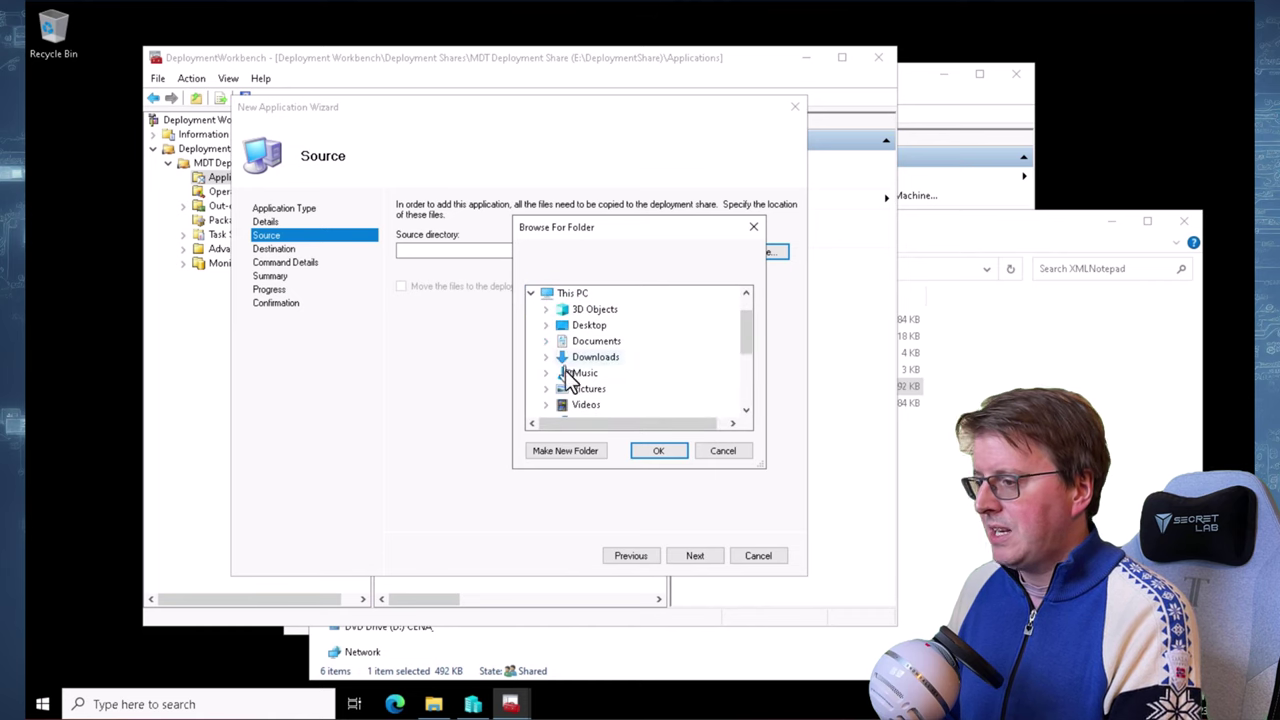
pyautogui.moveTo(746, 352); pyautogui.dragTo(747, 376)
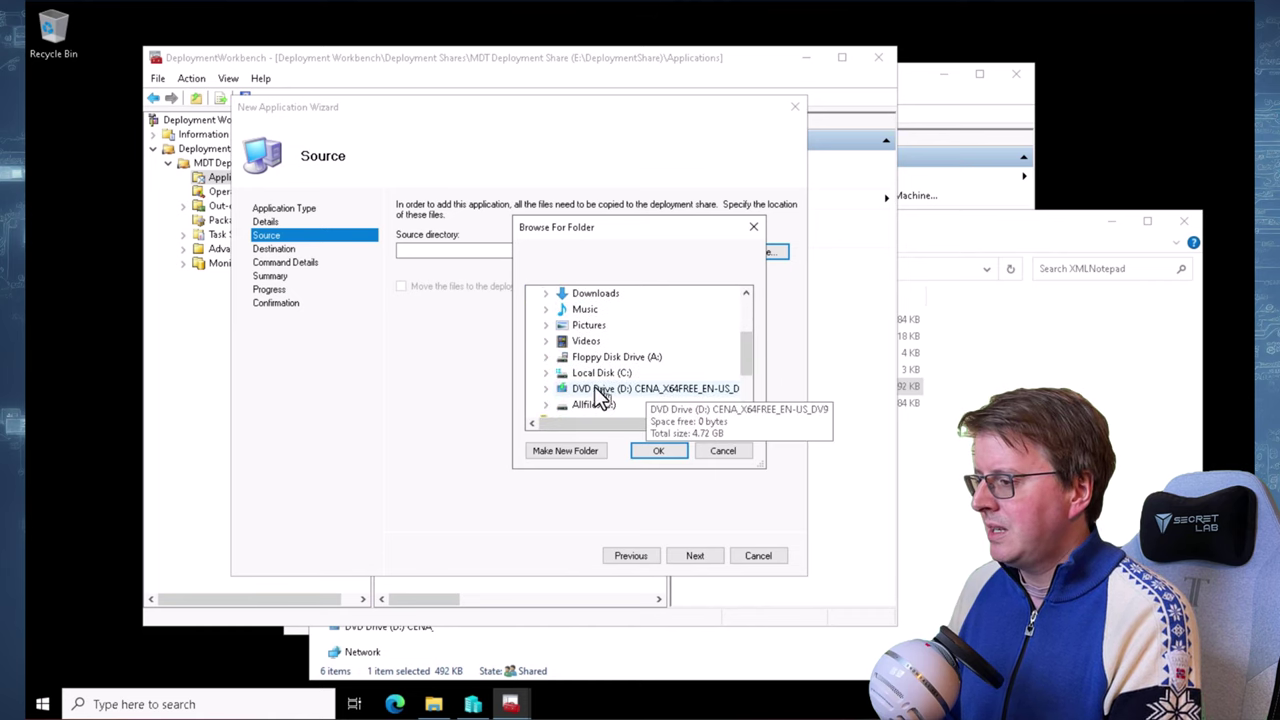
pyautogui.doubleClick(587, 404)
pyautogui.doubleClick(606, 407)
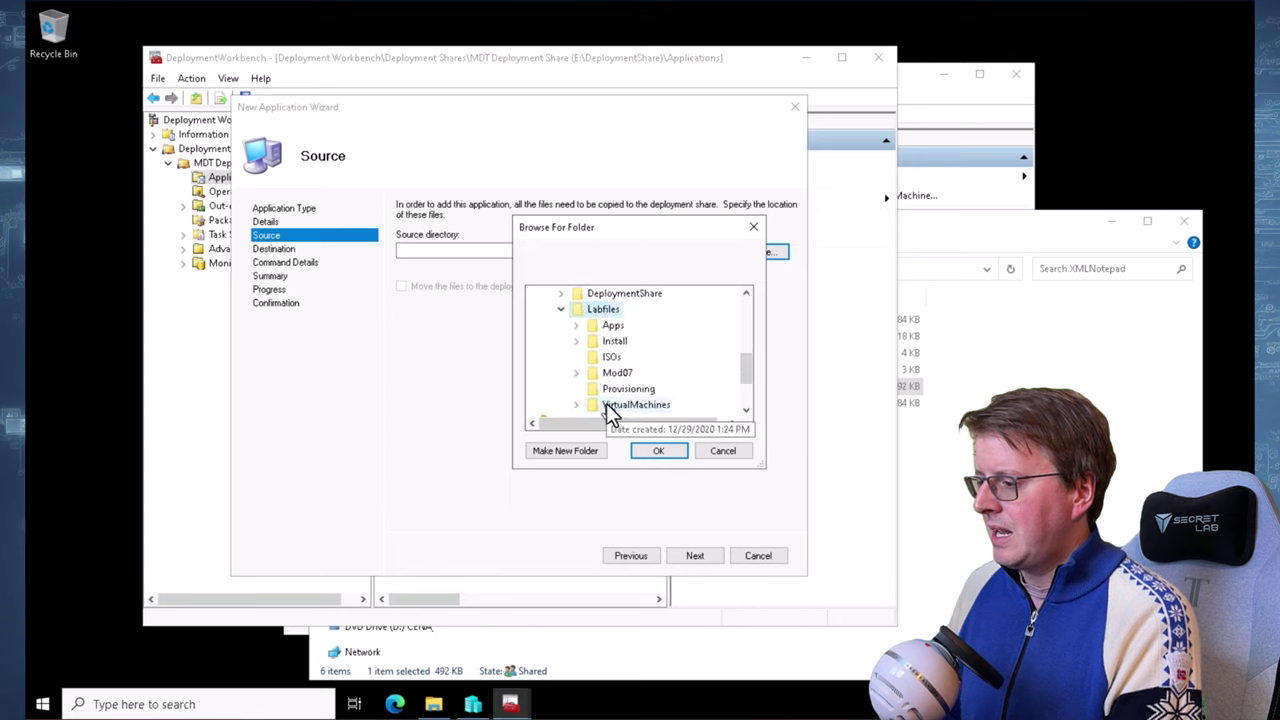
pyautogui.doubleClick(610, 326)
pyautogui.click(640, 357)
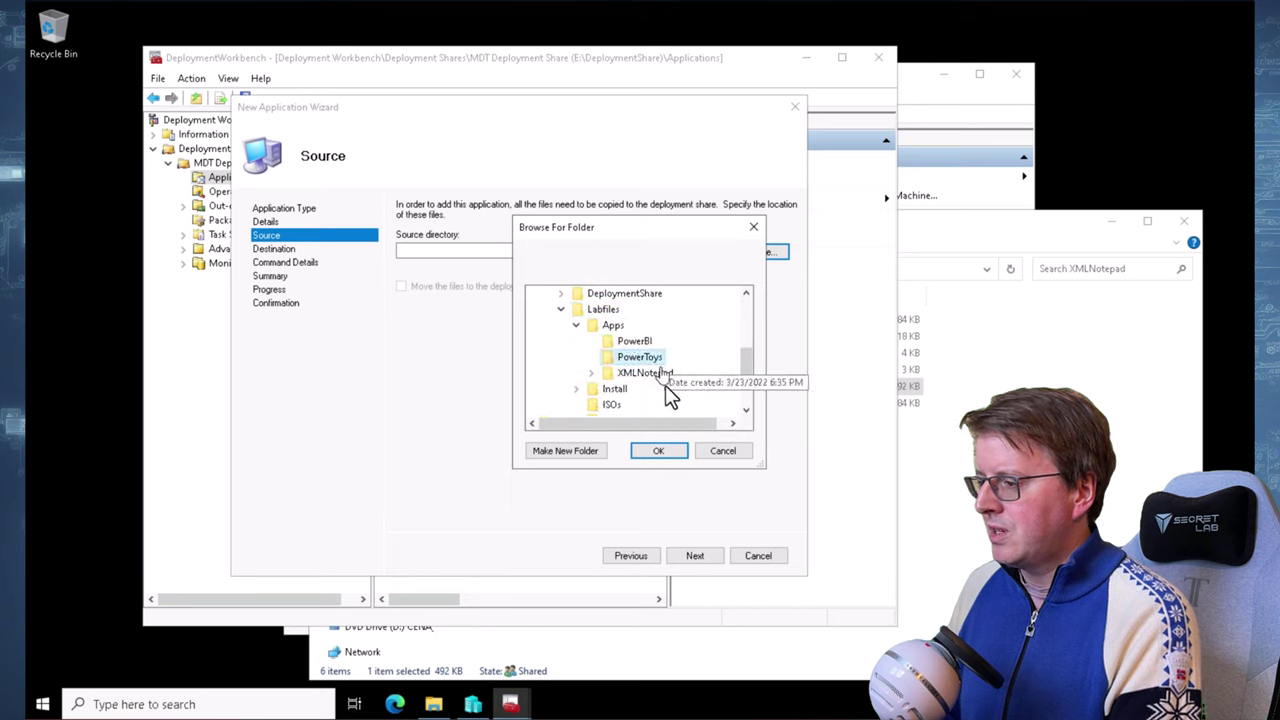
pyautogui.click(672, 450)
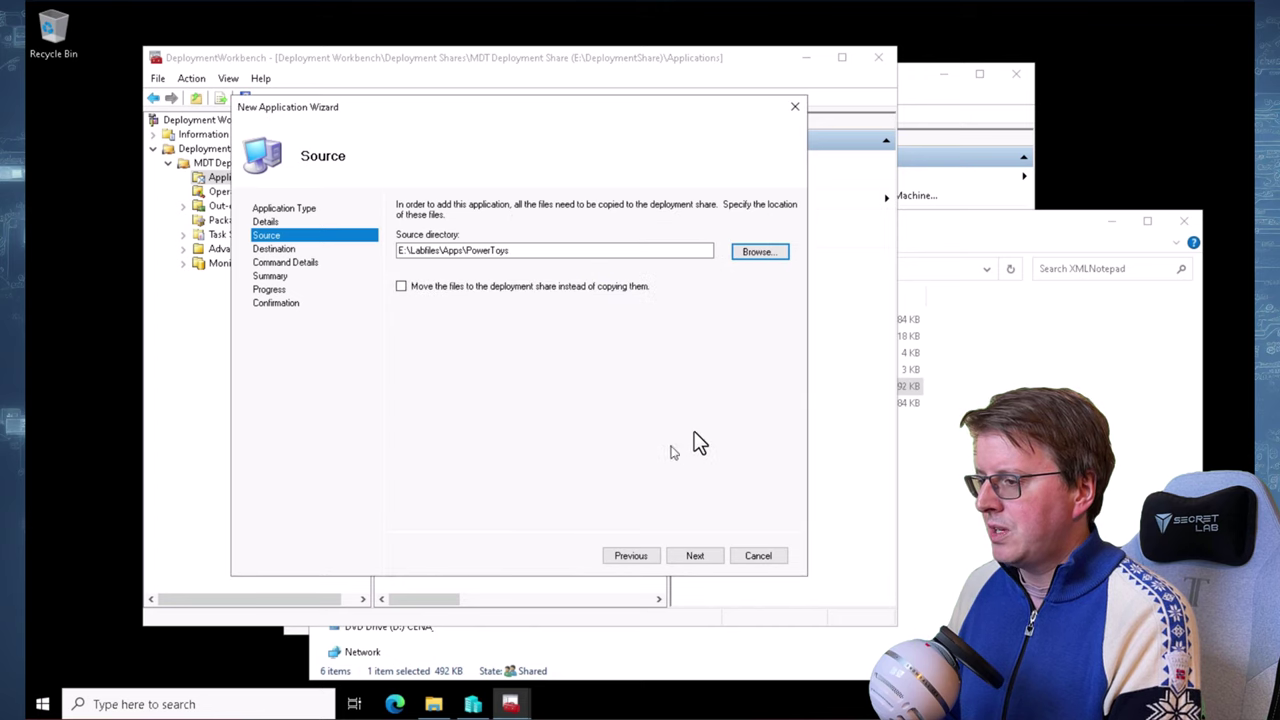
# Accept the source and default destination to reach Command Details, then switch to File Explorer
pyautogui.click(697, 557)
pyautogui.click(706, 566)
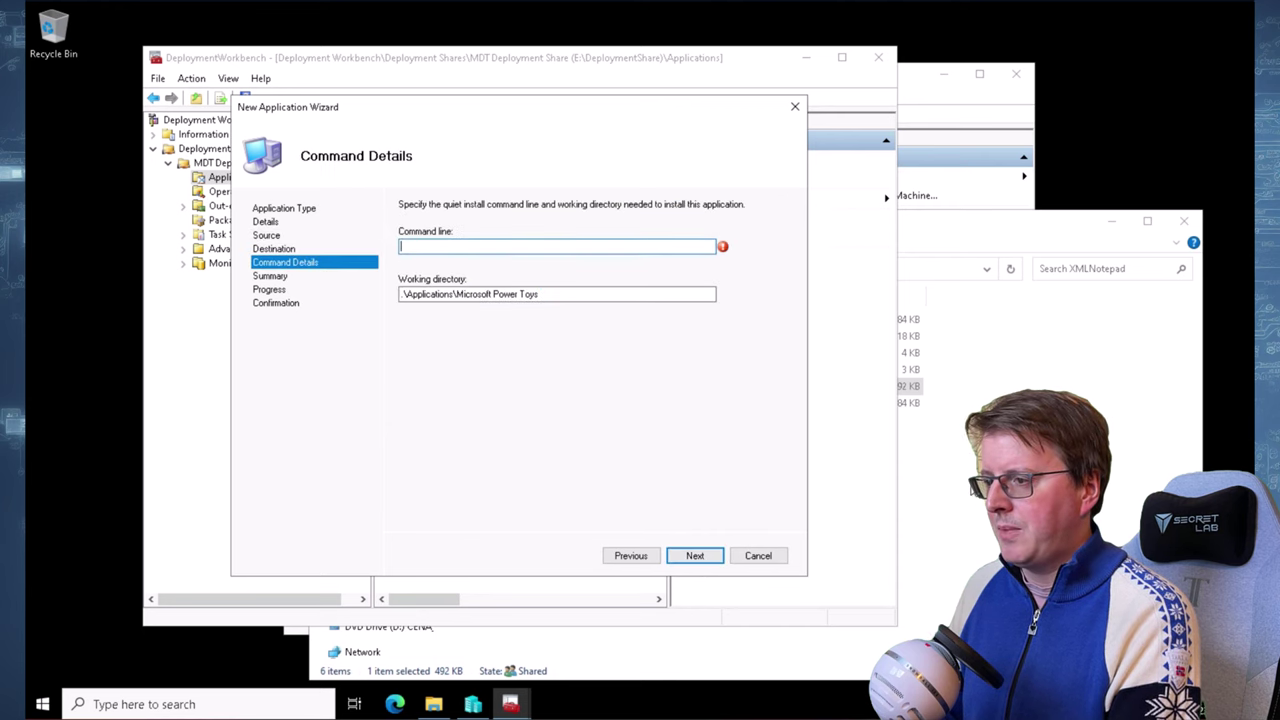
pyautogui.hotkey('alt', 'Tab')
# Open Apps > PowerToys and copy the PowerToysSetup-x64.exe file name from its Properties
pyautogui.click(594, 268)
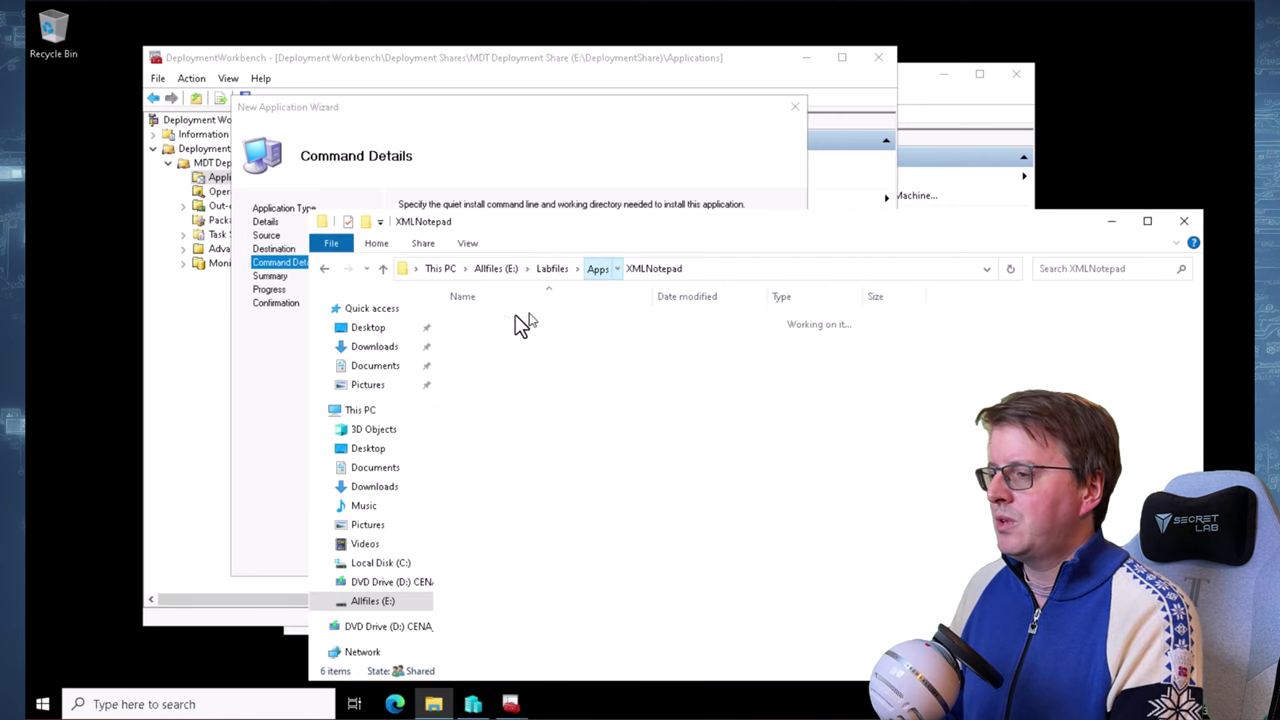
pyautogui.doubleClick(518, 337)
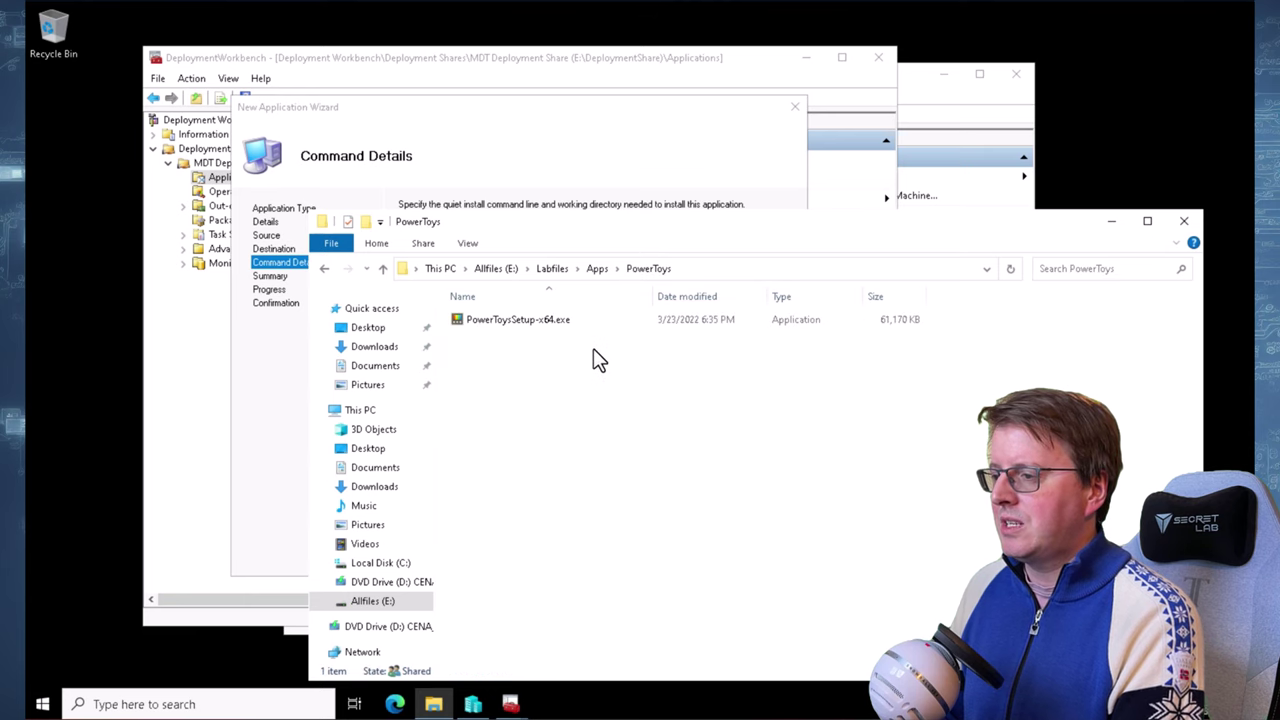
pyautogui.click(507, 321)
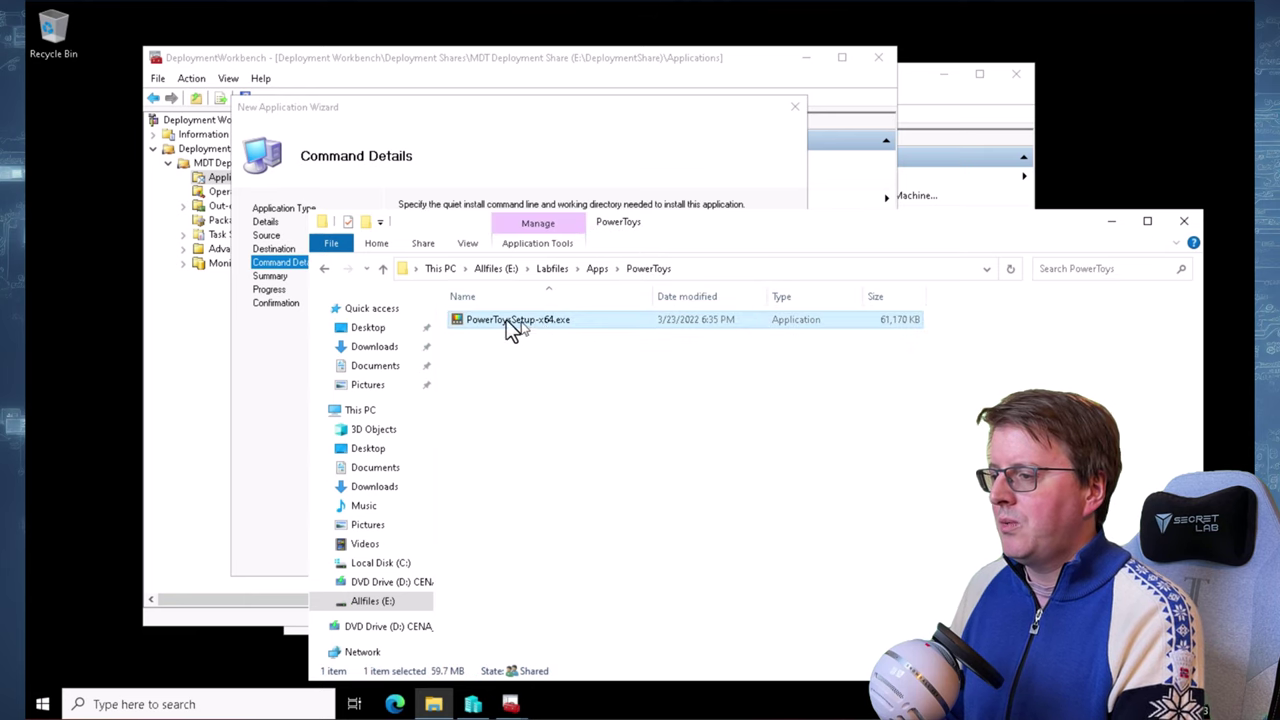
pyautogui.rightClick(592, 321)
pyautogui.click(660, 604)
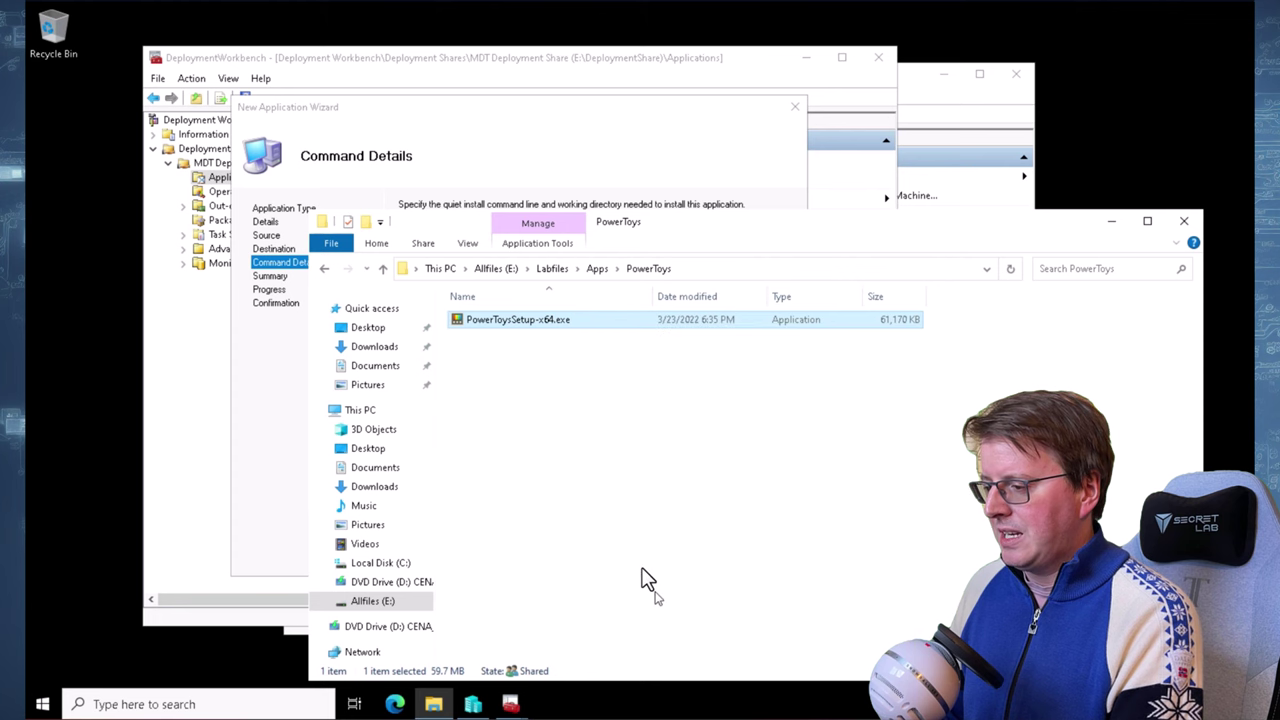
pyautogui.doubleClick(788, 340)
pyautogui.hotkey('ctrl', 'c')
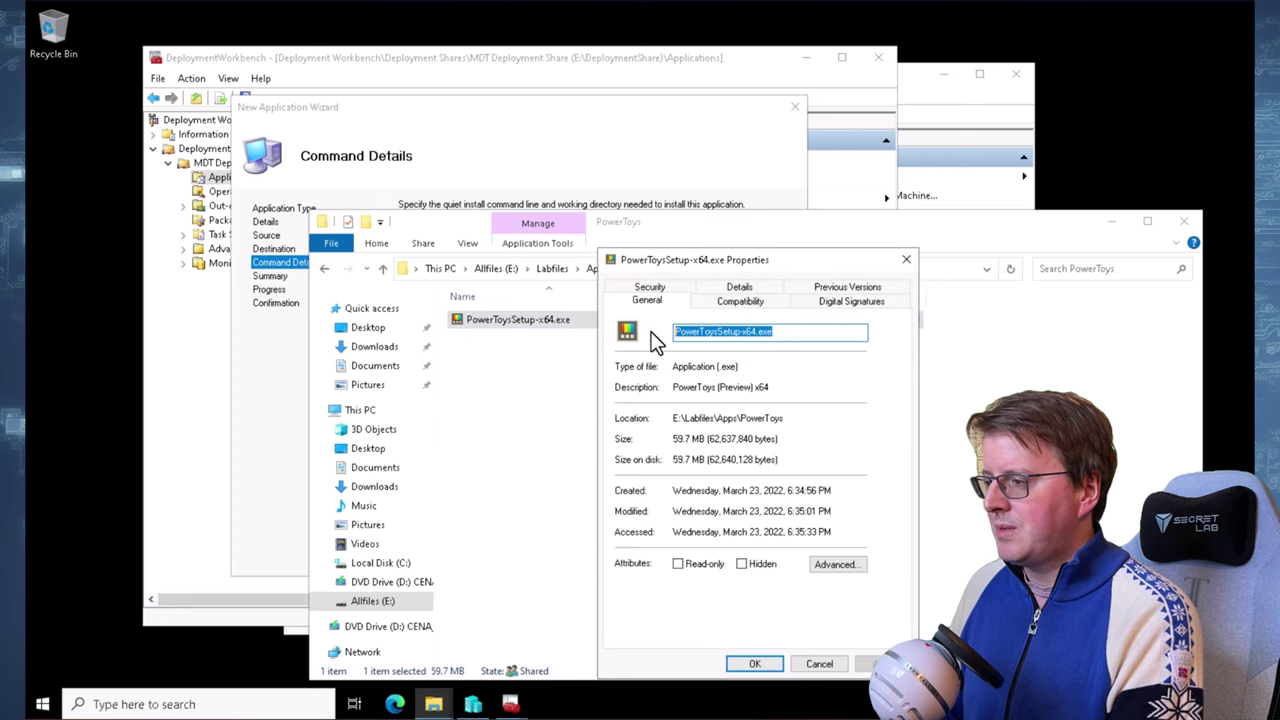
pyautogui.click(592, 160)
# Use PowerToysSetup-x64.exe as the command line, finish importing Microsoft Power Toys, then show Task Sequences
pyautogui.hotkey('ctrl', 'v')
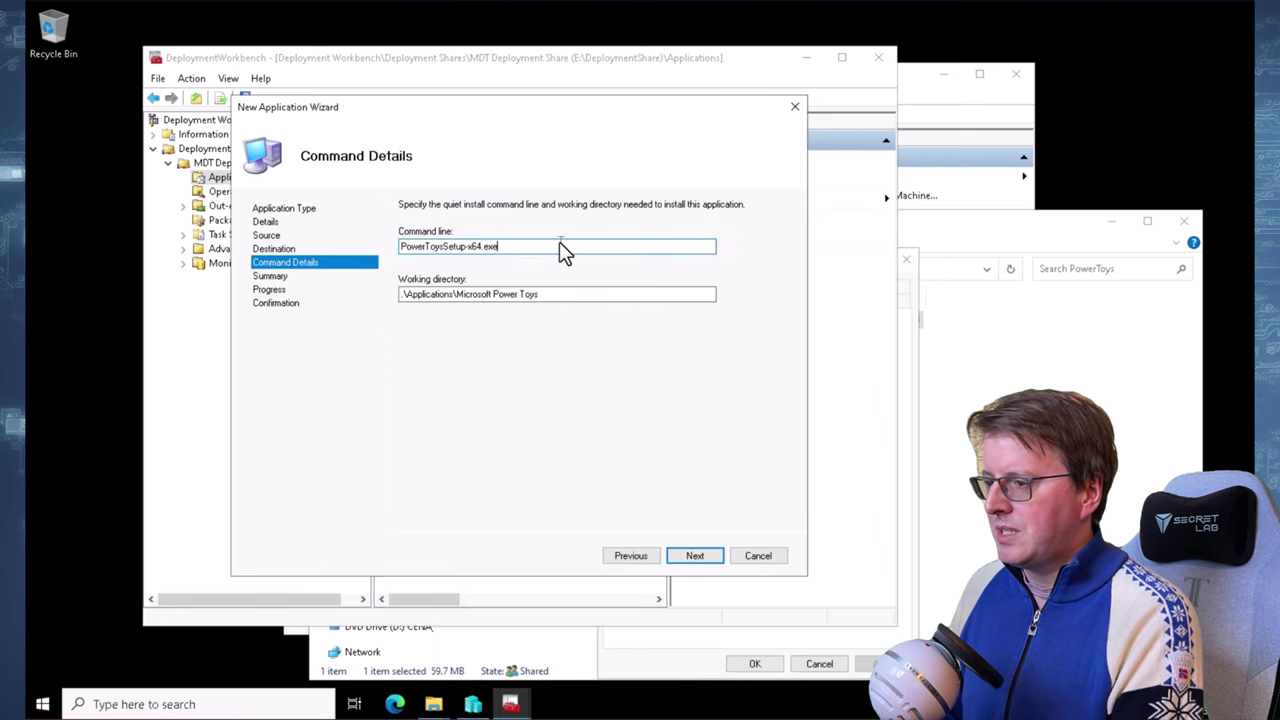
pyautogui.click(690, 555)
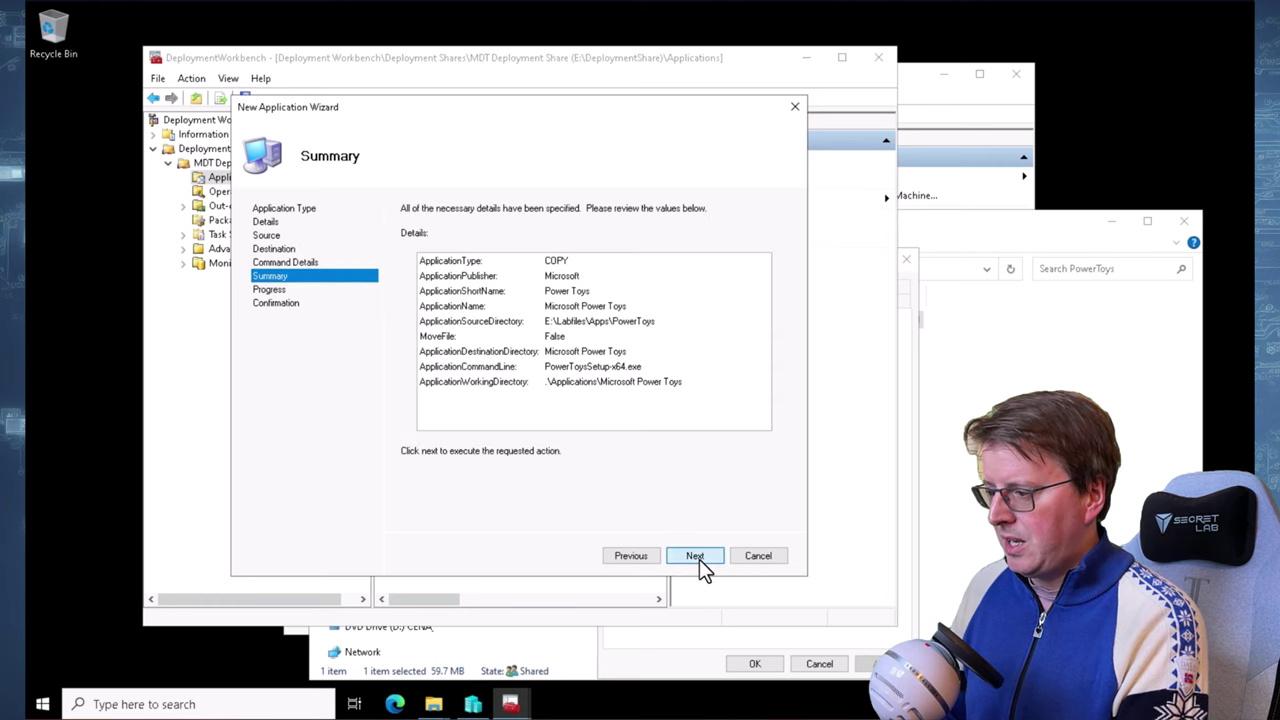
pyautogui.click(698, 557)
pyautogui.click(695, 560)
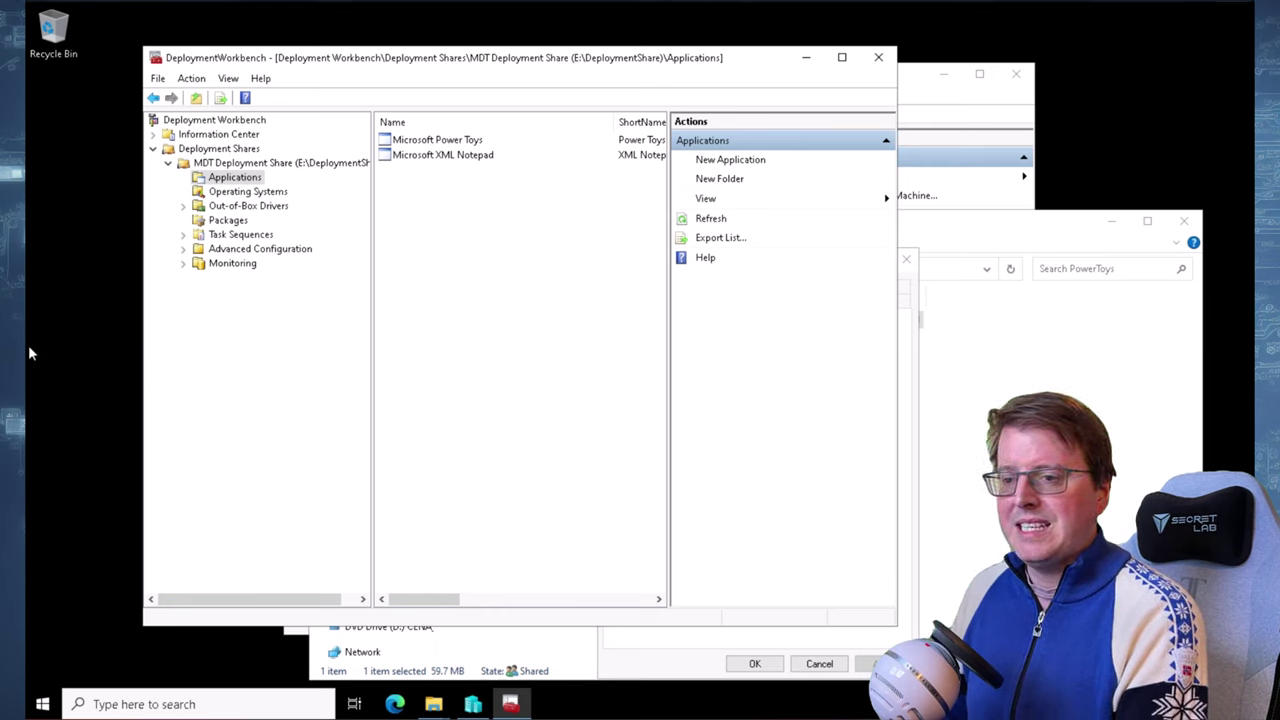
pyautogui.click(255, 235)
# Start task sequence ID 001 'Deploy Windows 11 Enterprise' using the Standard Client Task Sequence template
pyautogui.rightClick(258, 235)
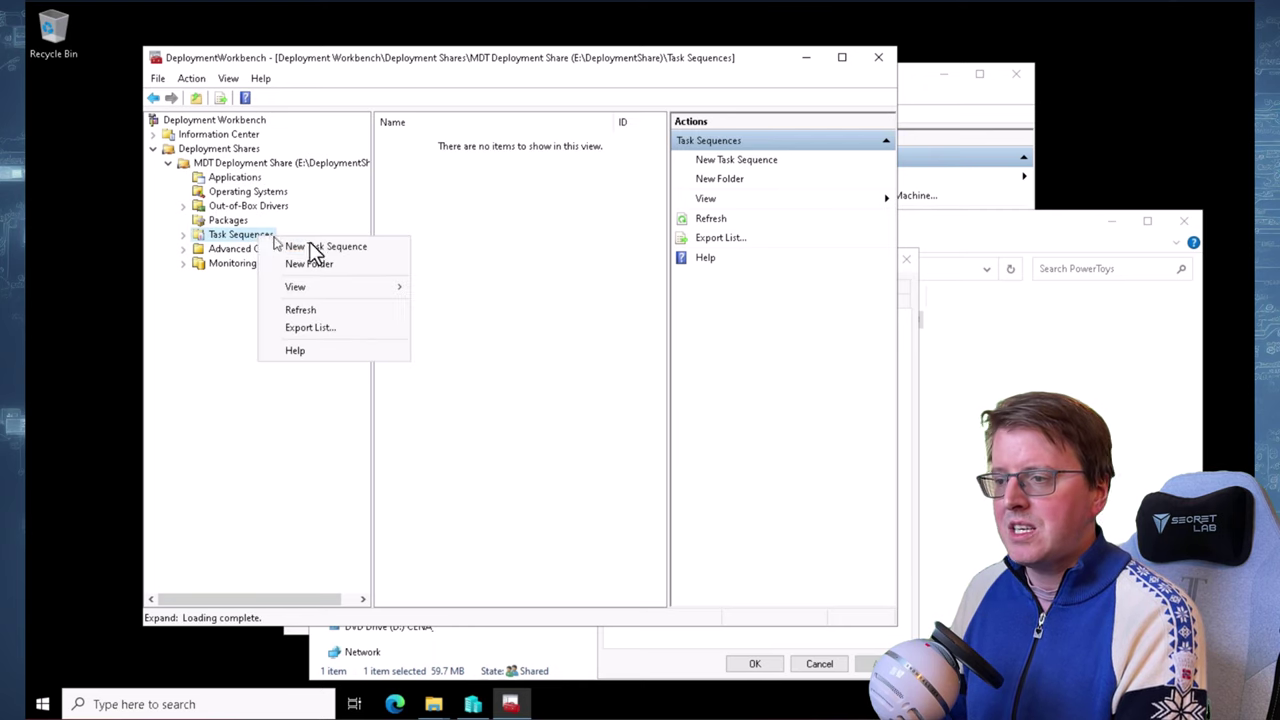
pyautogui.click(335, 247)
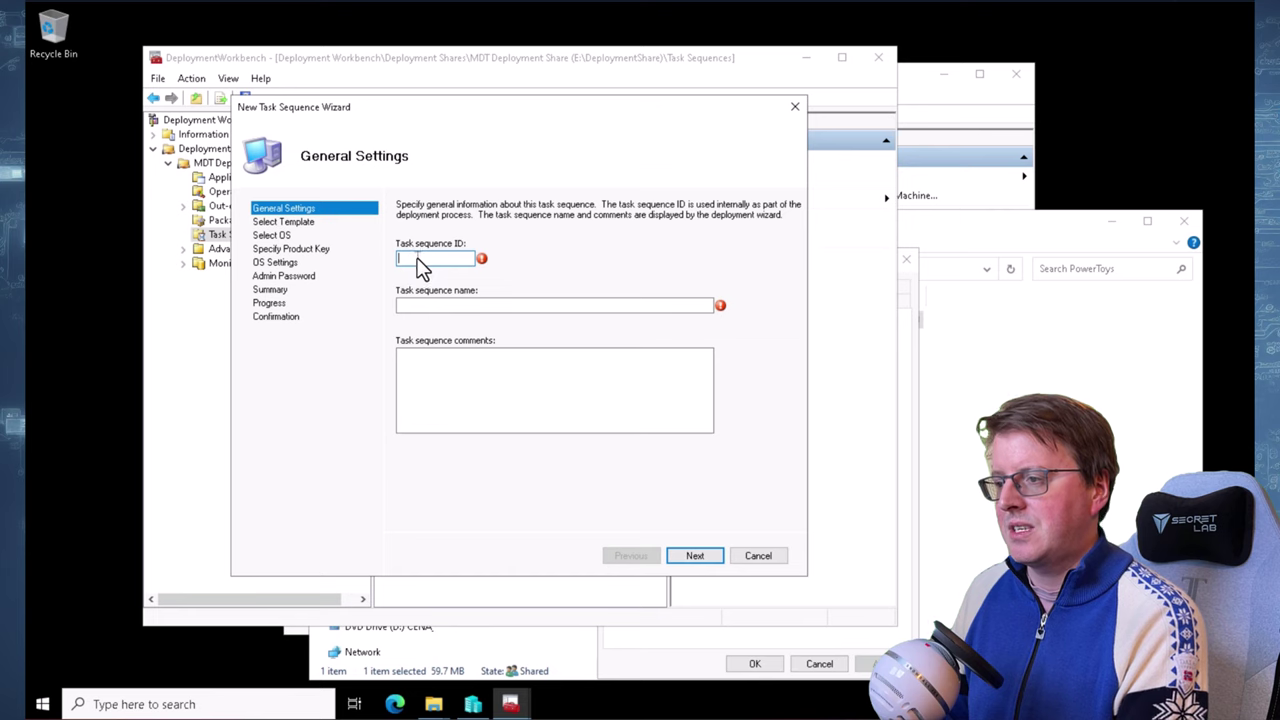
pyautogui.write('001')
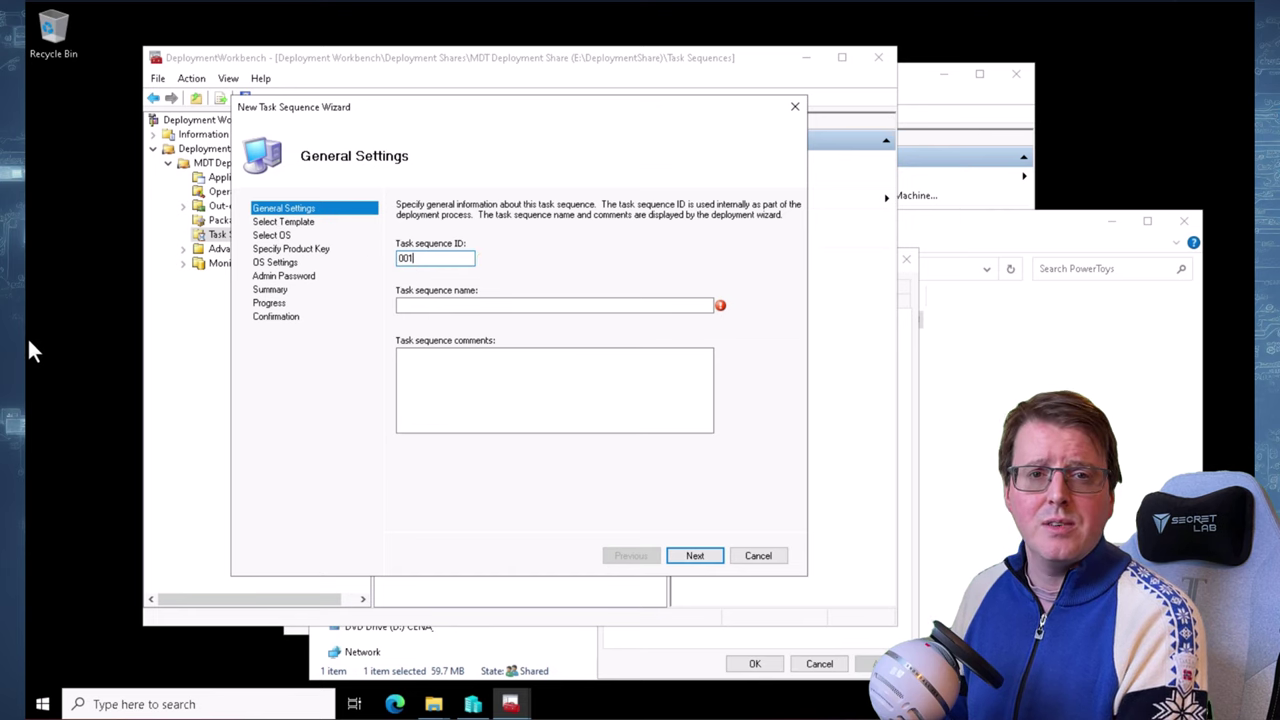
pyautogui.click(445, 306)
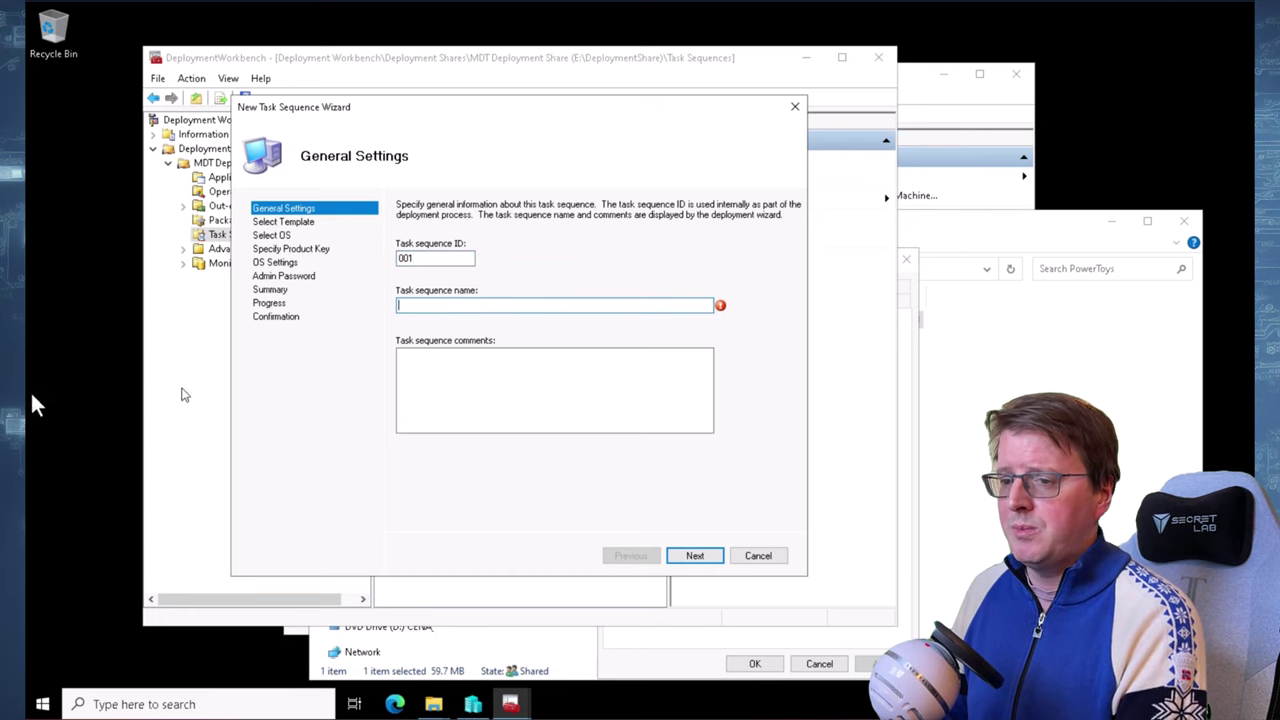
pyautogui.write('Deploy Windows 11 Enterprise')
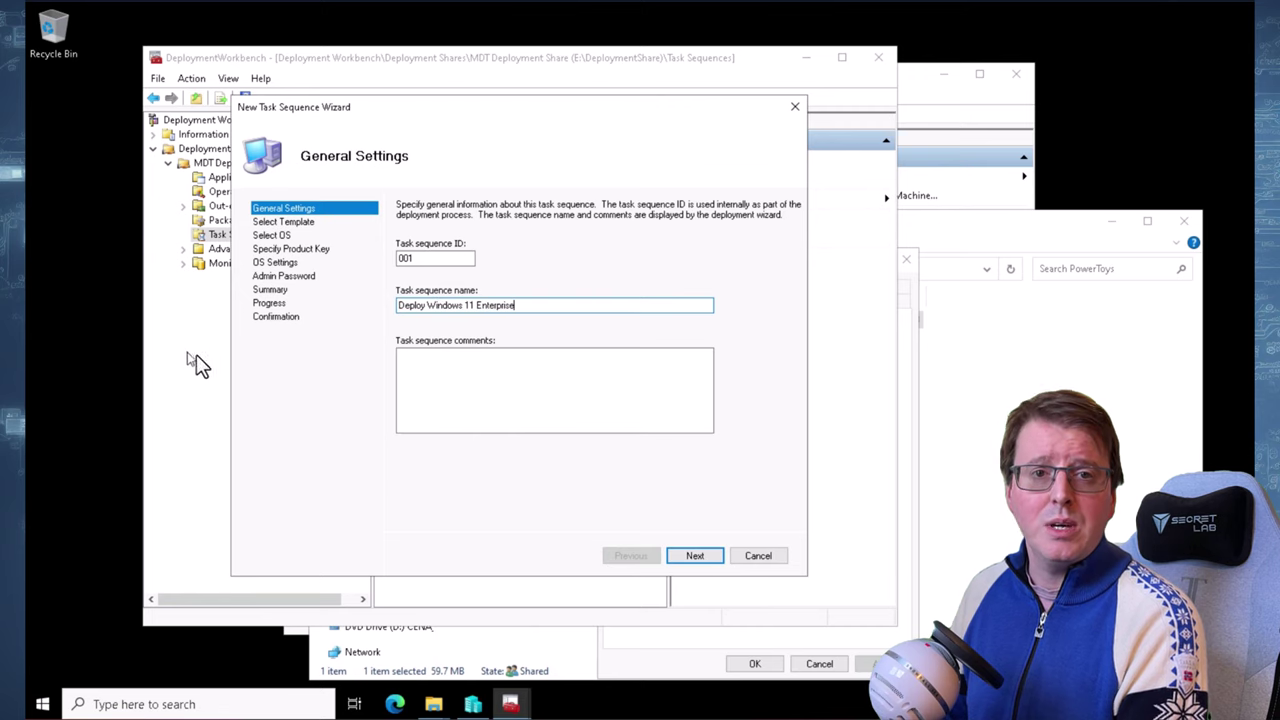
pyautogui.click(694, 556)
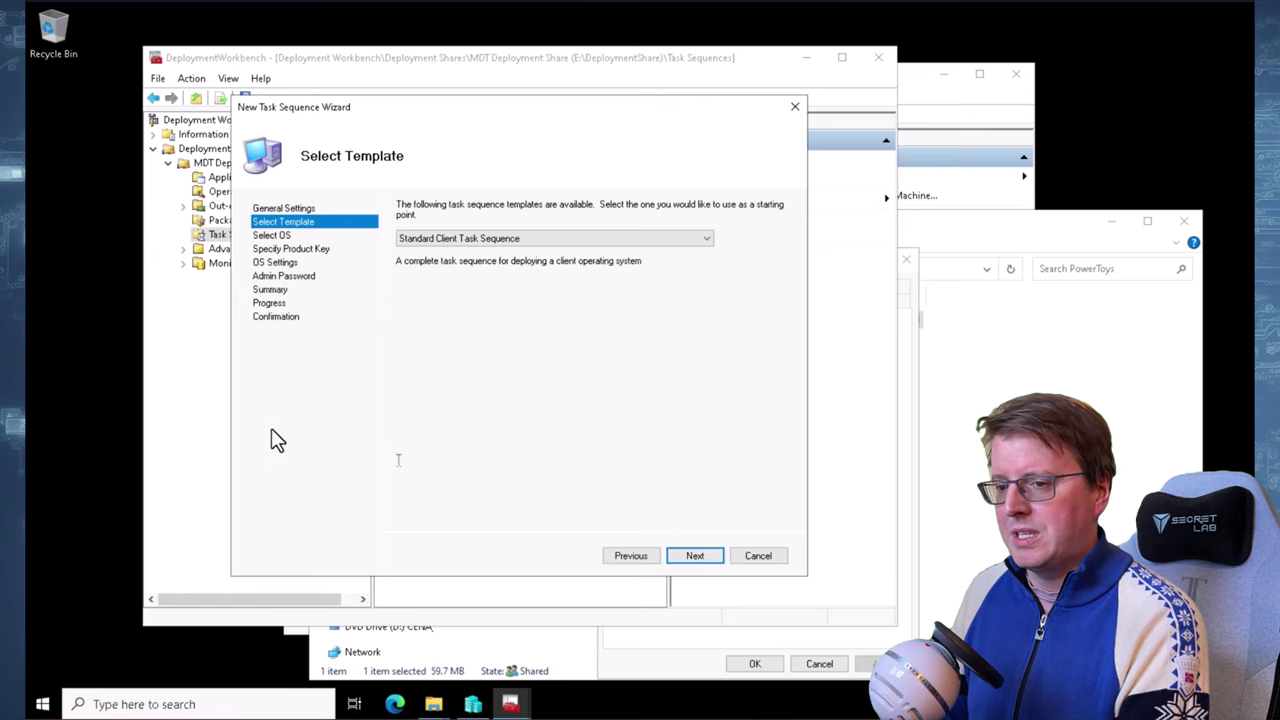
pyautogui.click(549, 241)
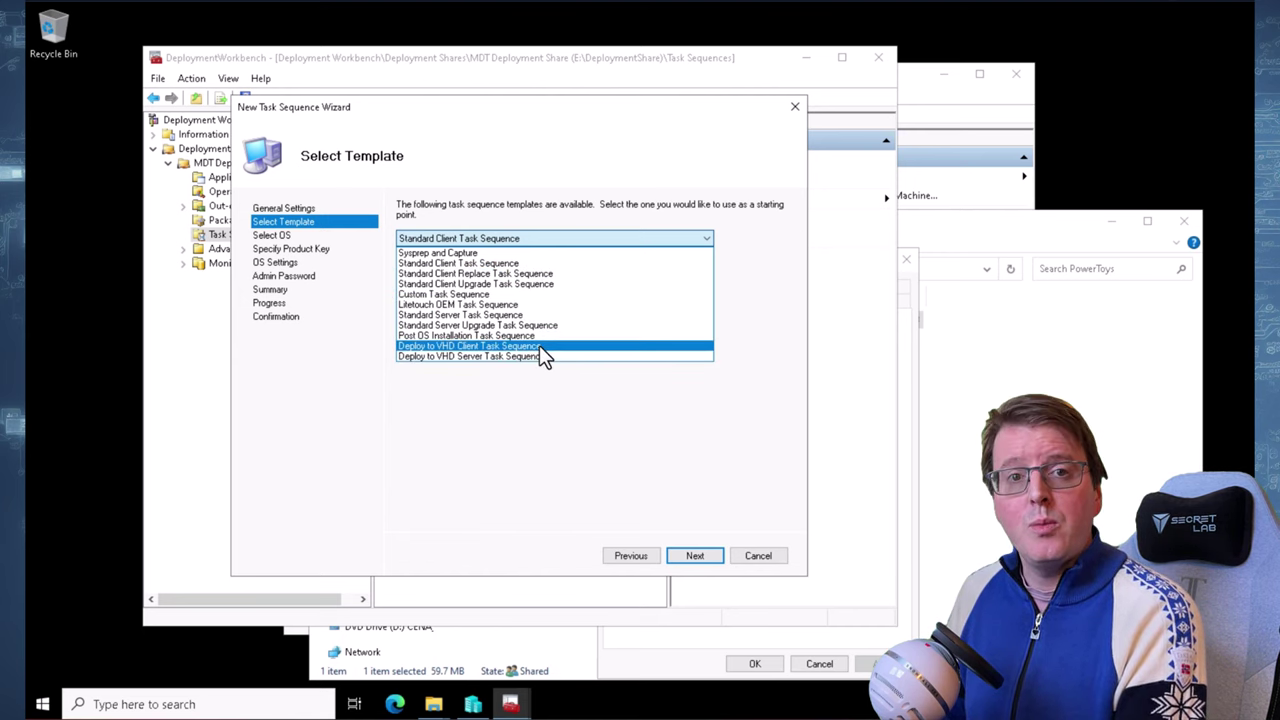
pyautogui.click(541, 237)
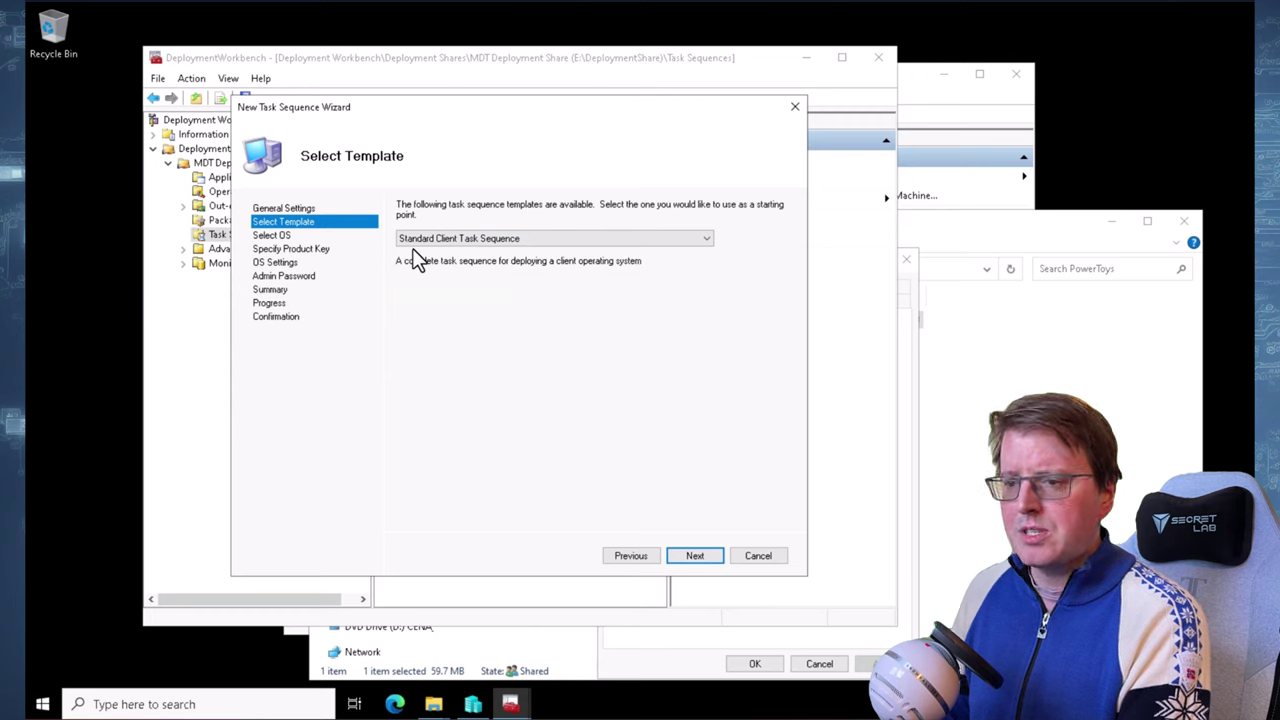
# Choose the Windows 11 Enterprise install image and skip the product key
pyautogui.click(703, 551)
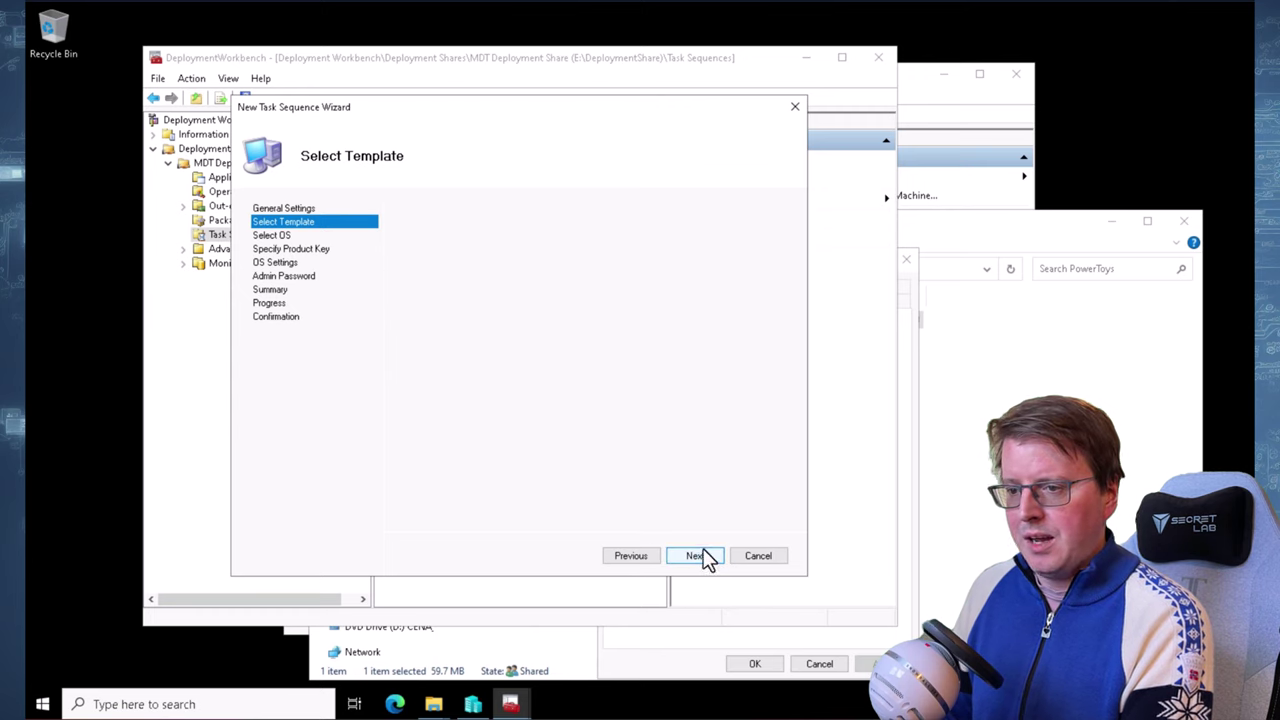
pyautogui.click(526, 254)
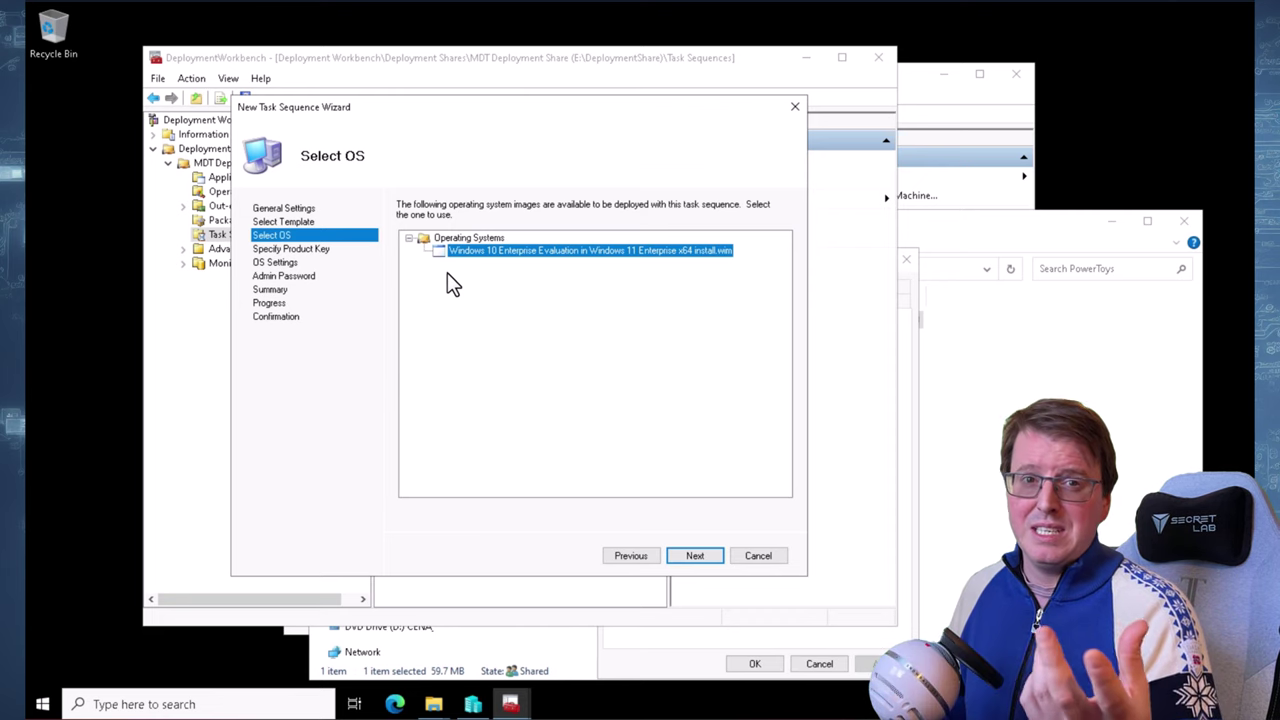
pyautogui.click(689, 557)
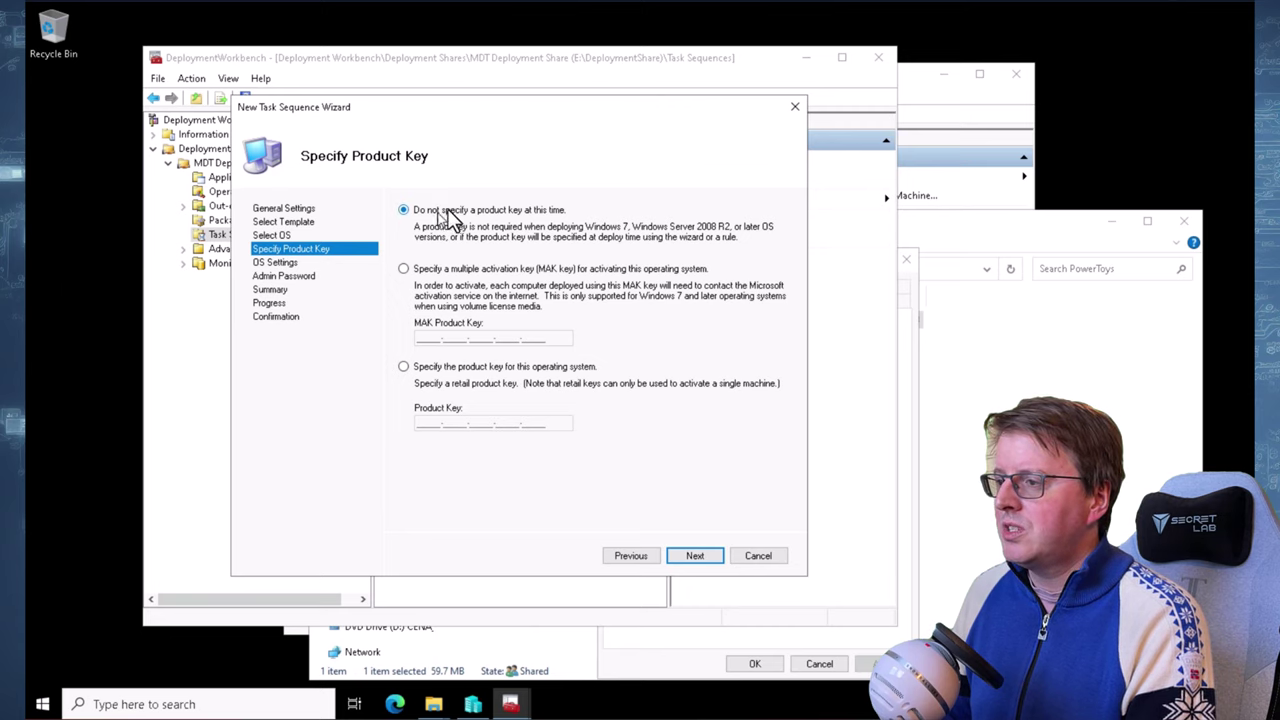
pyautogui.click(700, 560)
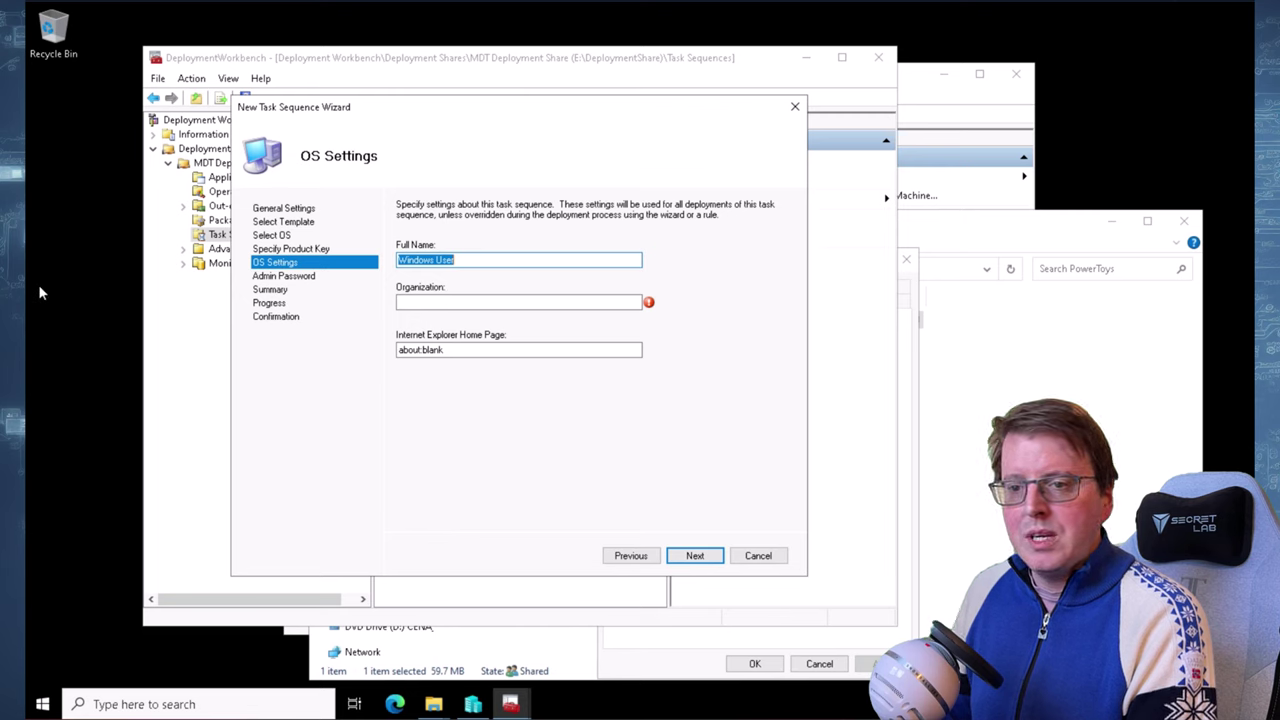
# Enter a full name, organization Contoso Corporation and the administrator password, then finish the wizard
pyautogui.write('User')
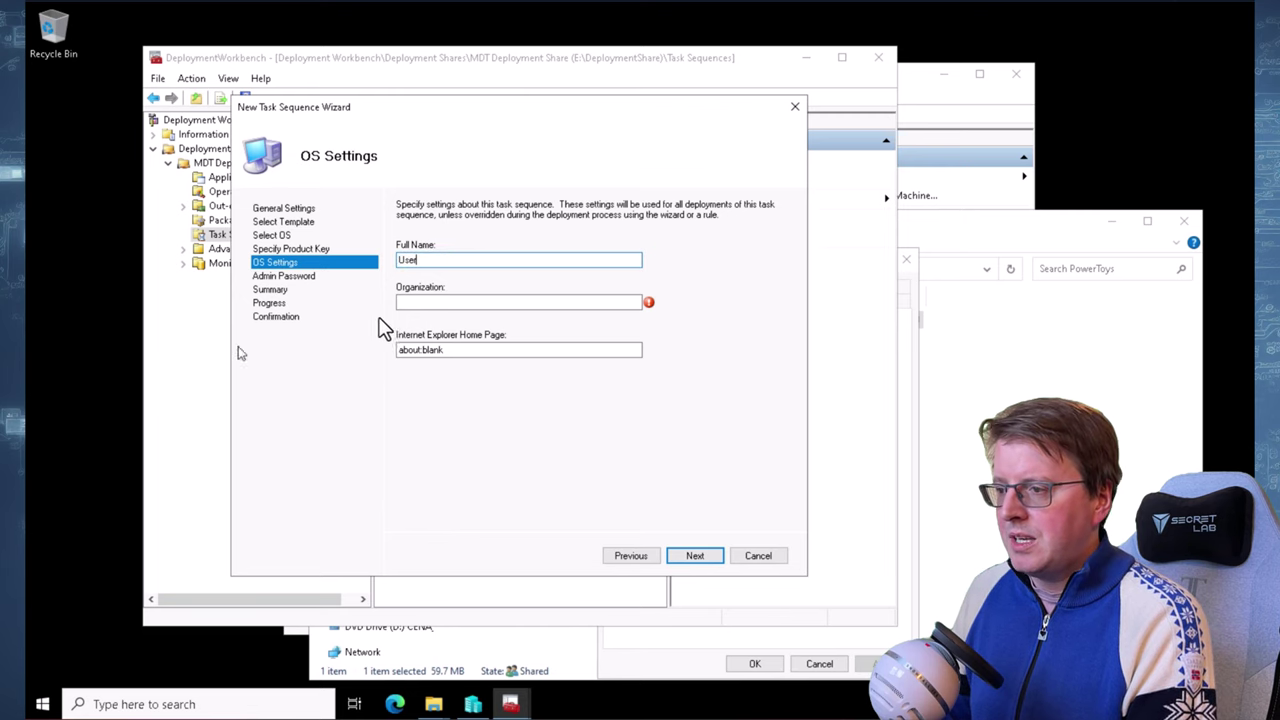
pyautogui.click(429, 302)
pyautogui.write('Contoso C')
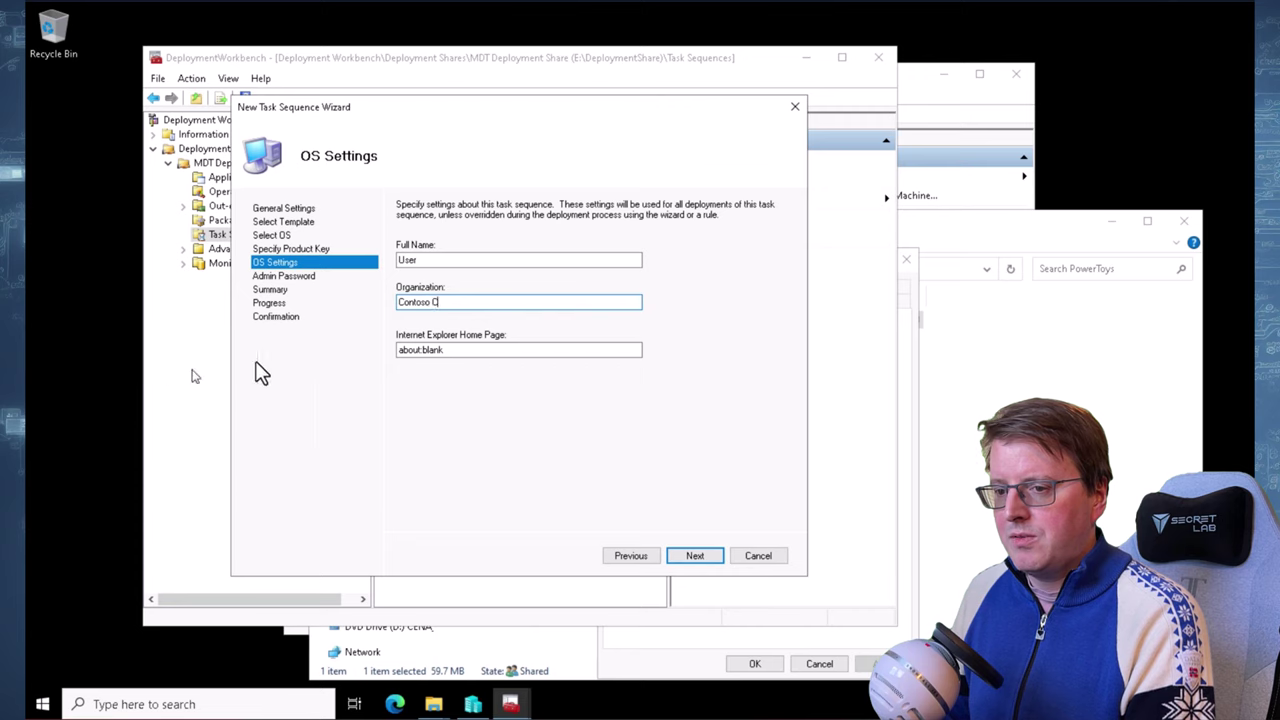
pyautogui.write('orporation')
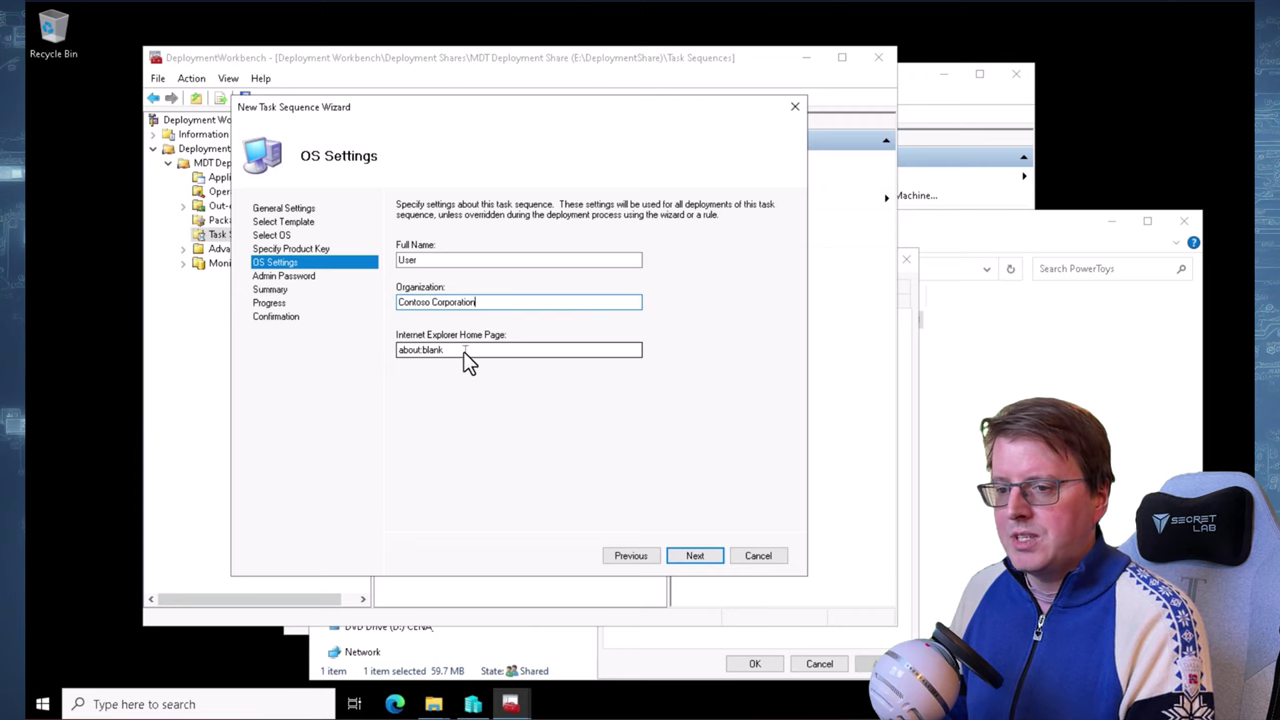
pyautogui.click(697, 557)
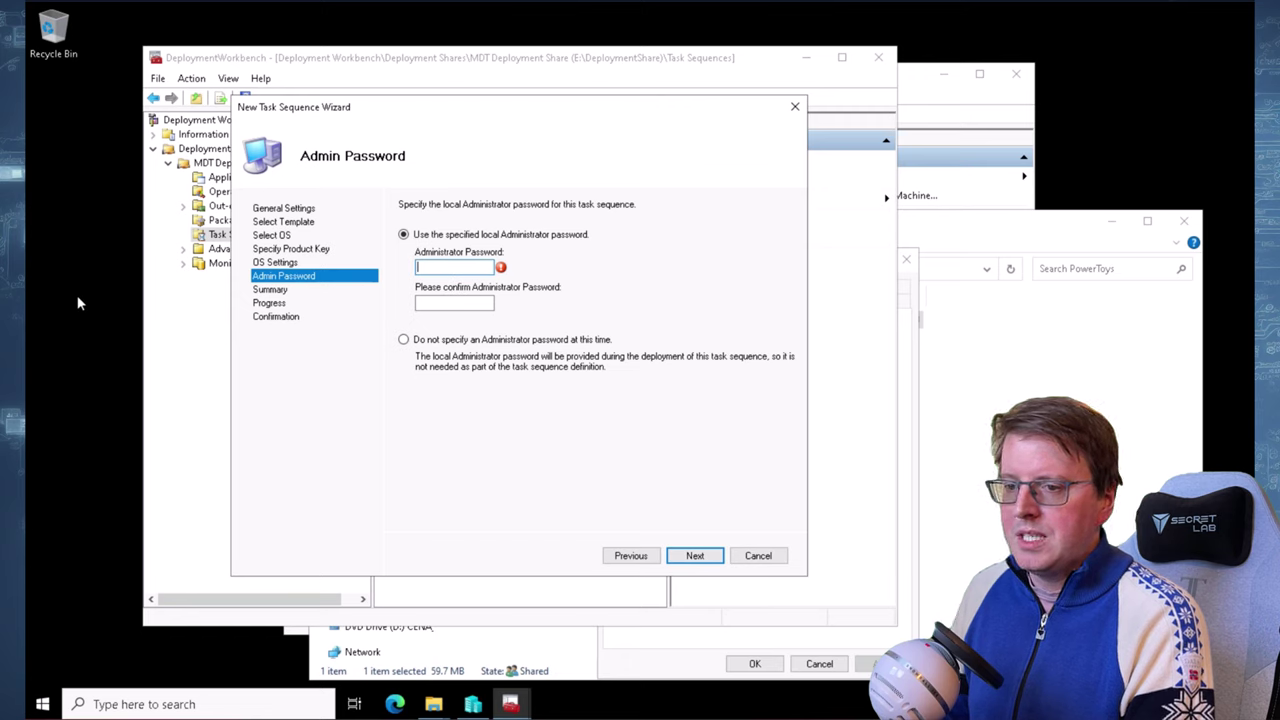
pyautogui.write('P@ssw0rdP@ssw0rd')
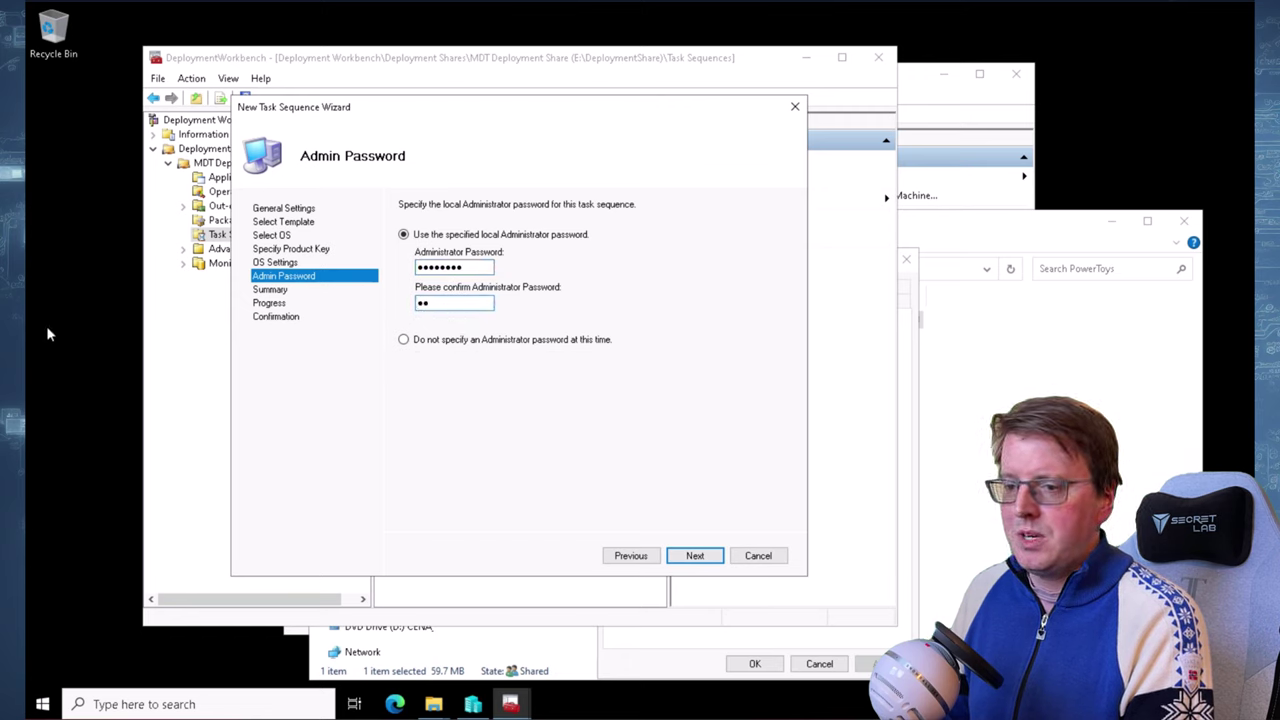
pyautogui.click(703, 560)
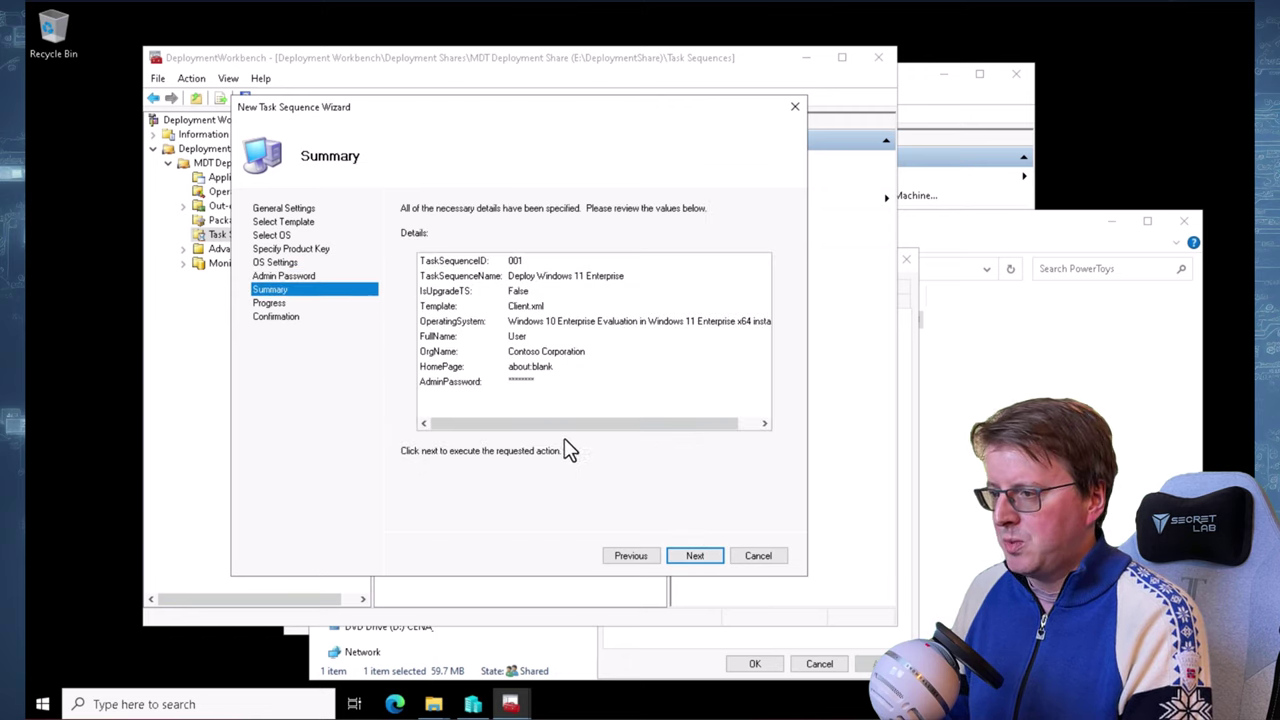
pyautogui.click(694, 556)
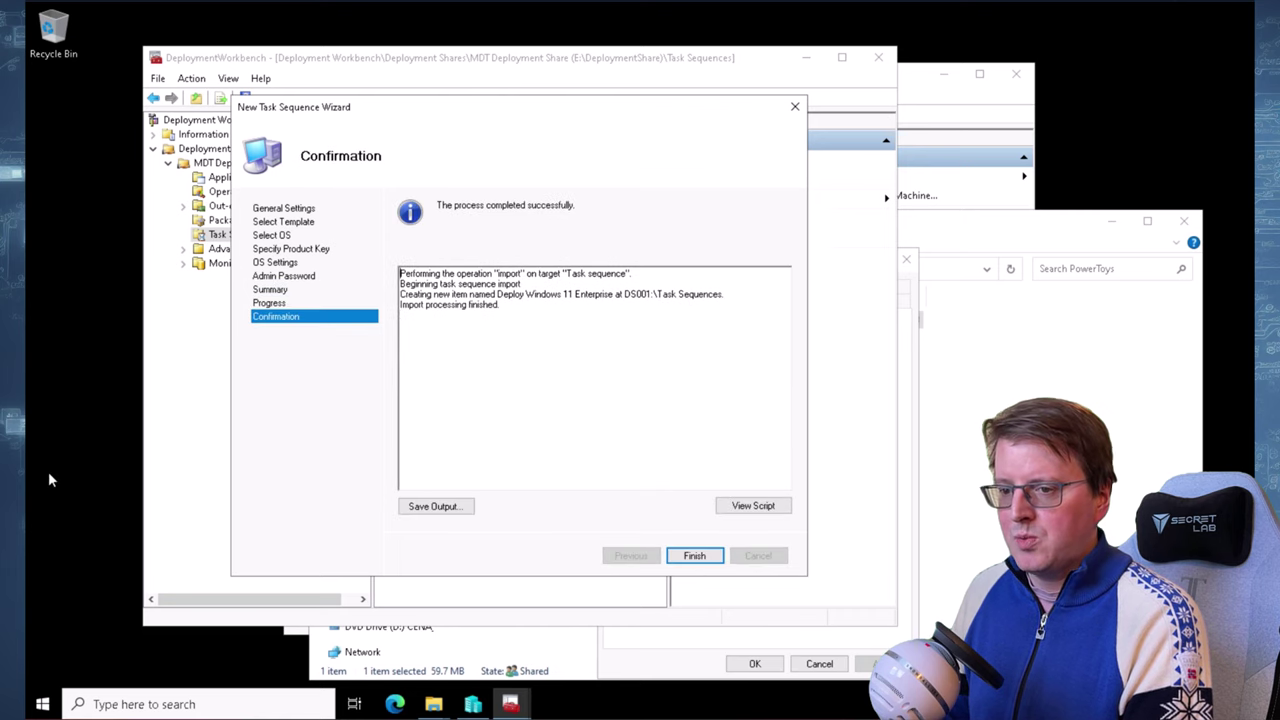
pyautogui.click(700, 556)
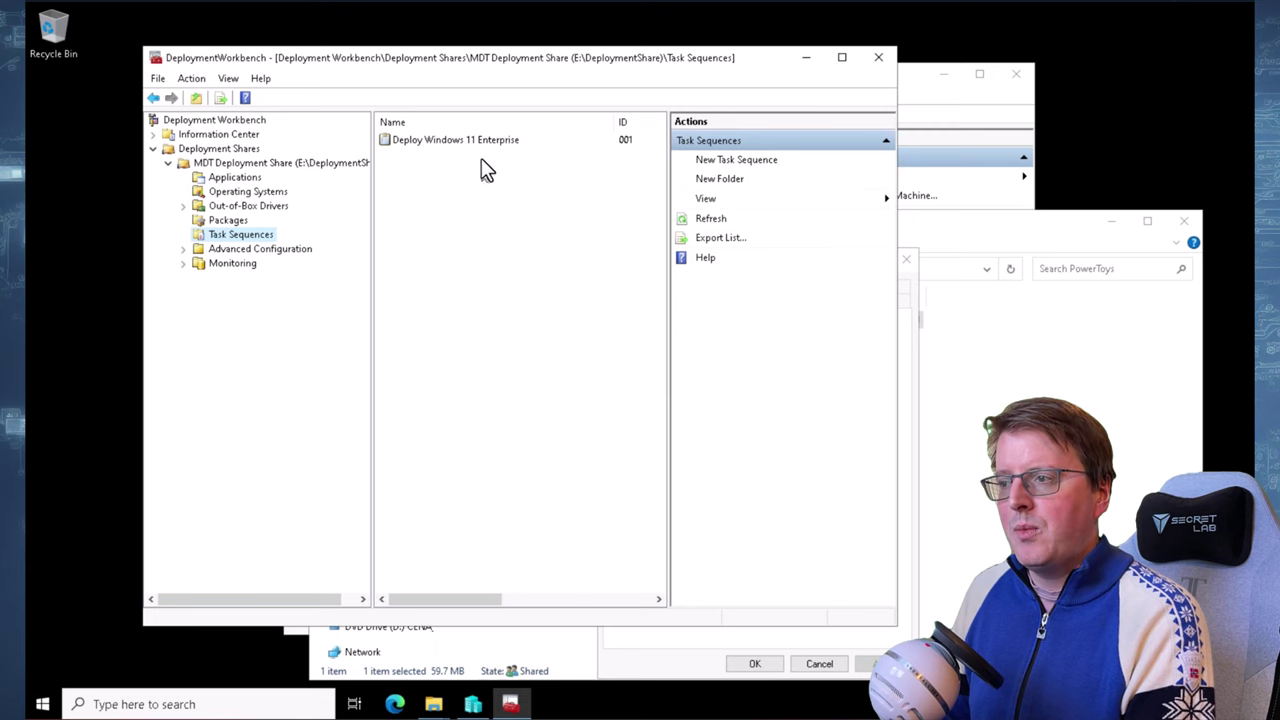
# Open the Deploy Windows 11 Enterprise properties on the Task Sequence tab
pyautogui.click(430, 148)
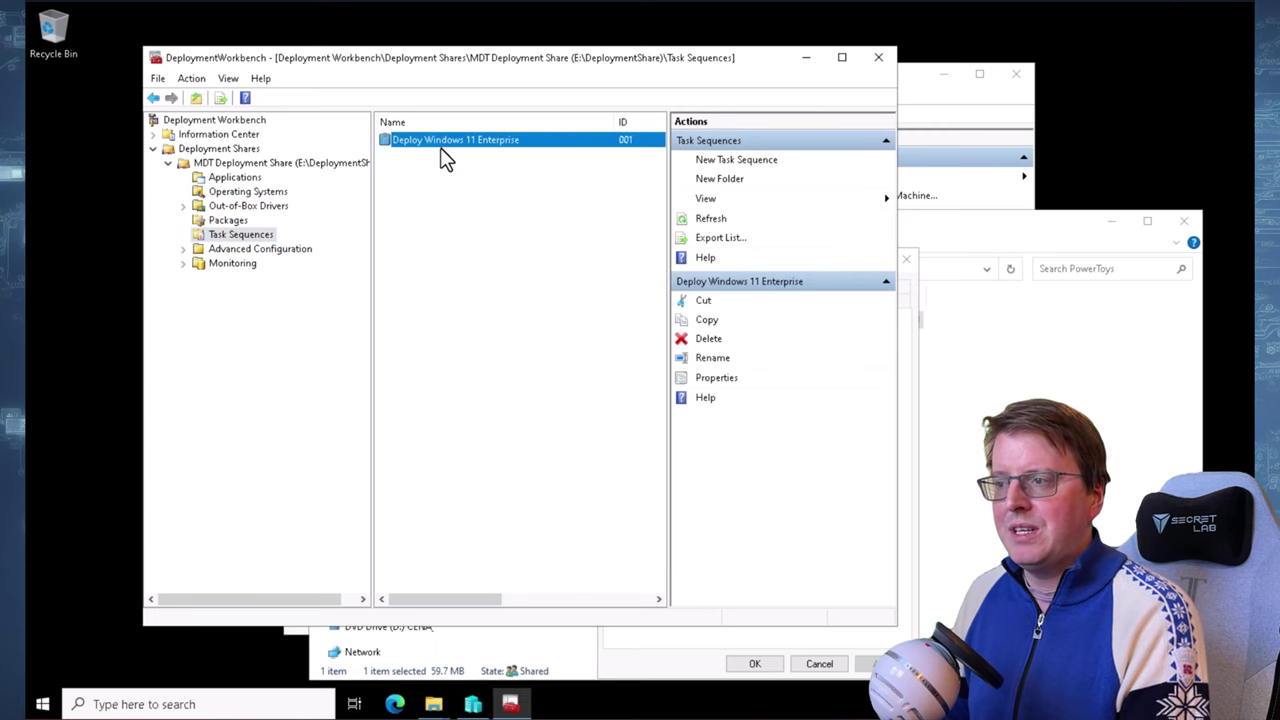
pyautogui.rightClick(451, 141)
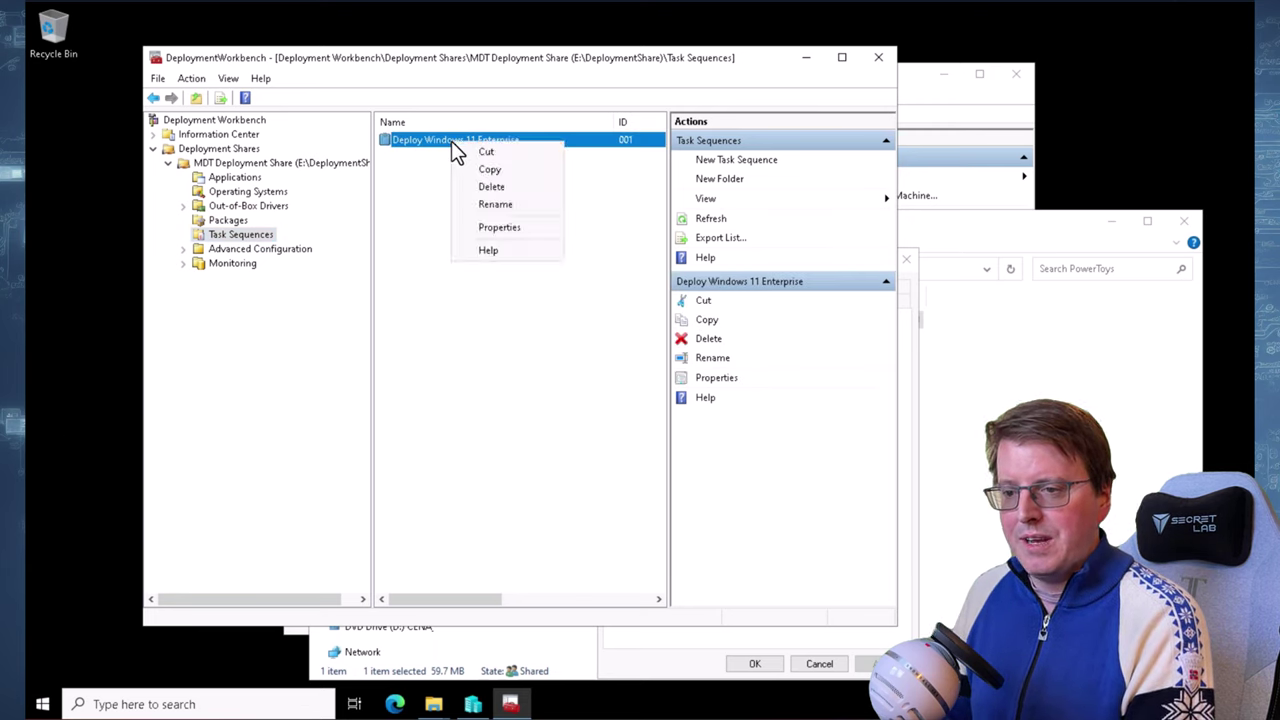
pyautogui.click(512, 248)
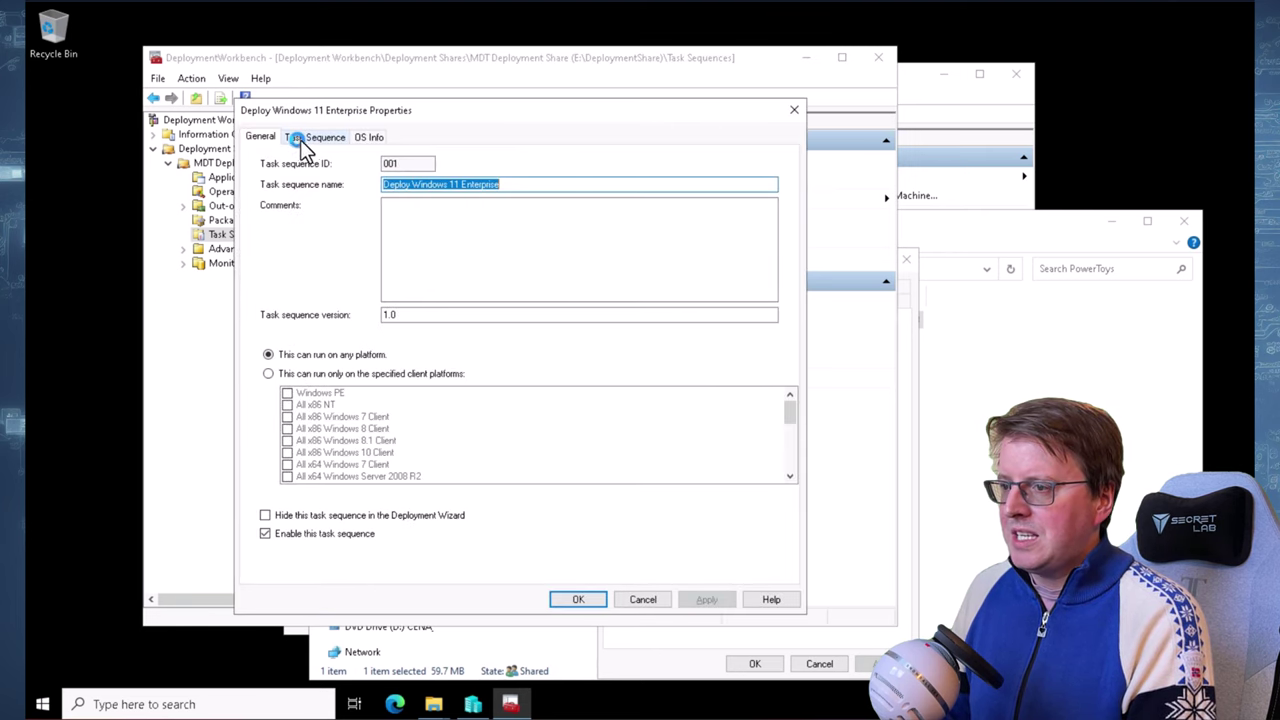
pyautogui.click(303, 137)
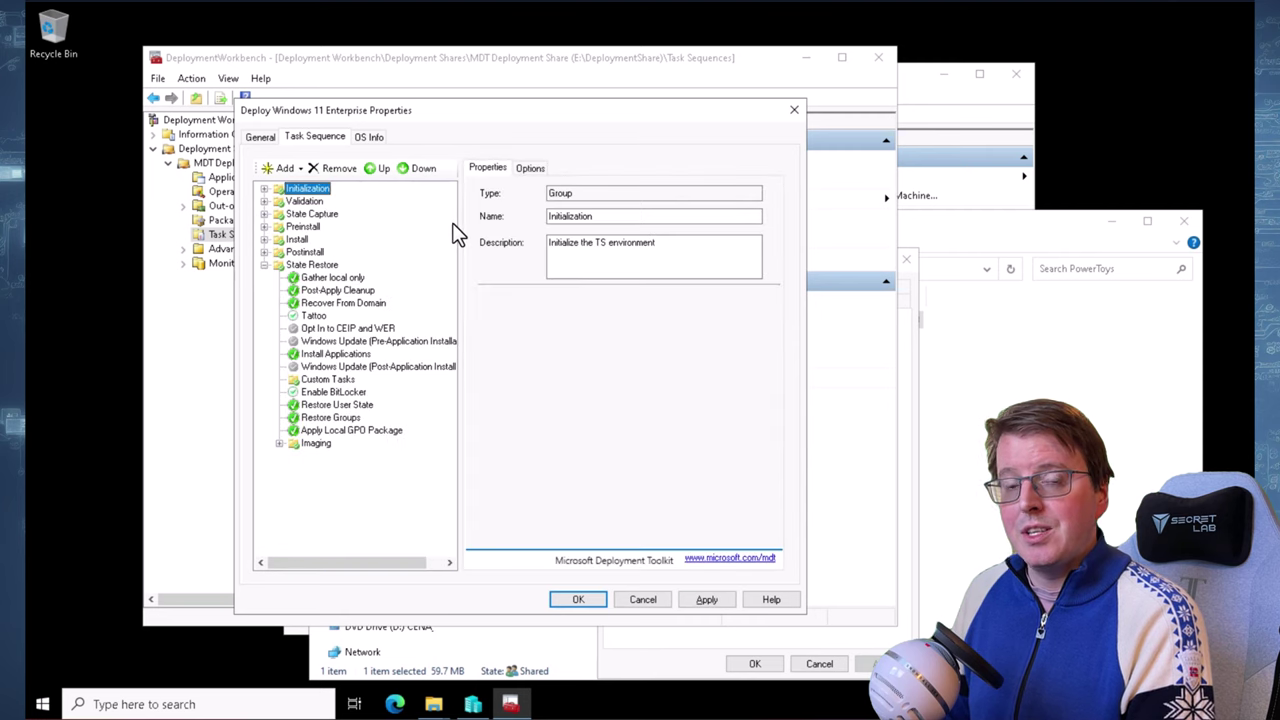
# Expand the Initialization, Validation, State Capture, Preinstall, Install and Postinstall groups
pyautogui.click(265, 190)
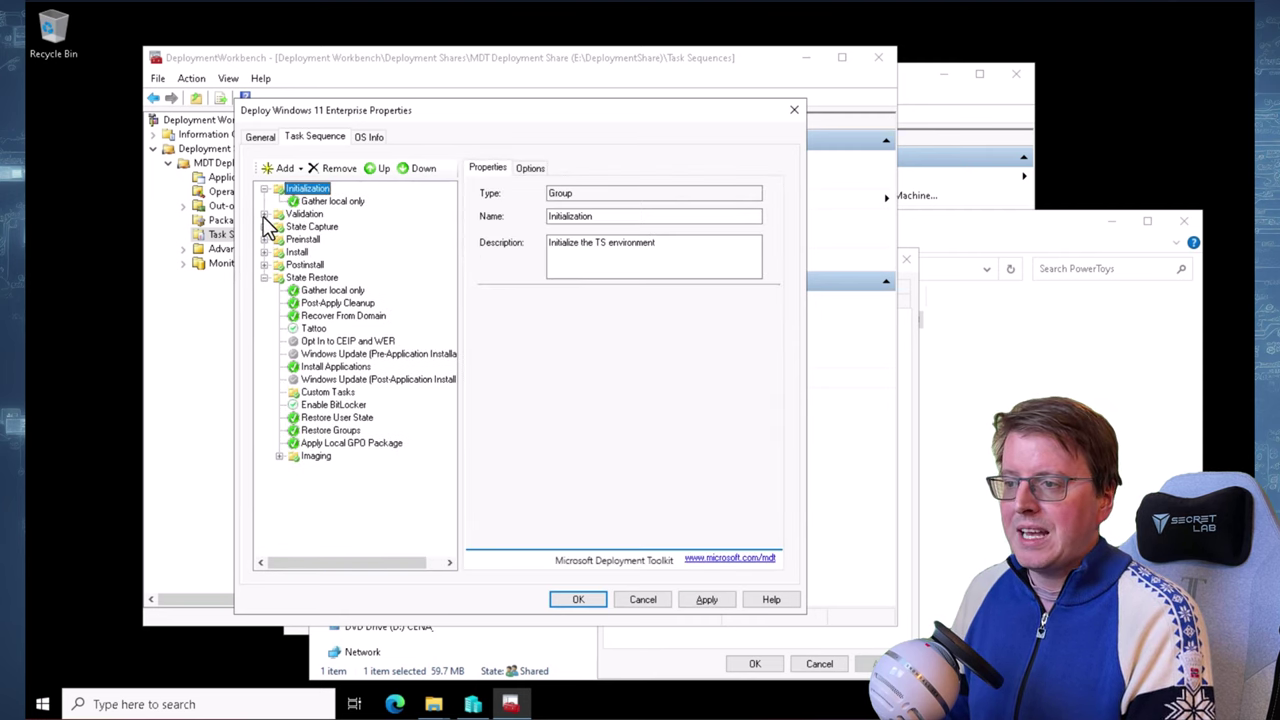
pyautogui.click(264, 215)
pyautogui.click(264, 265)
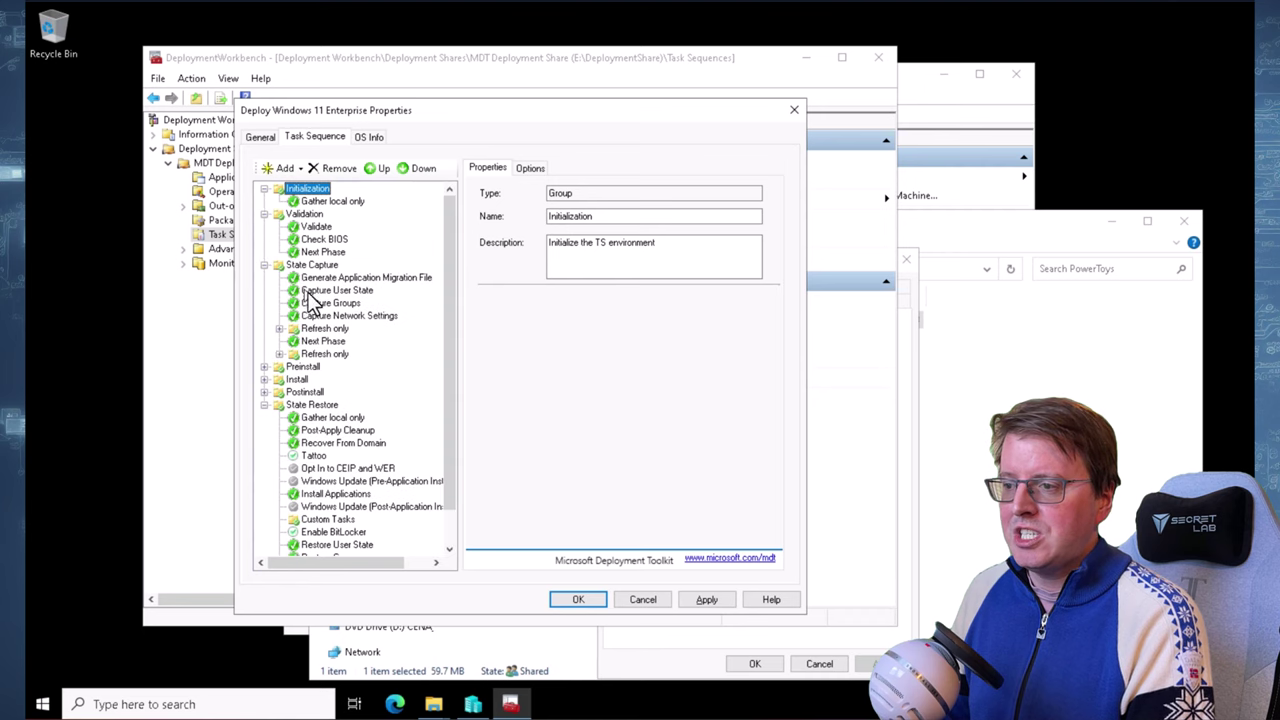
pyautogui.click(264, 367)
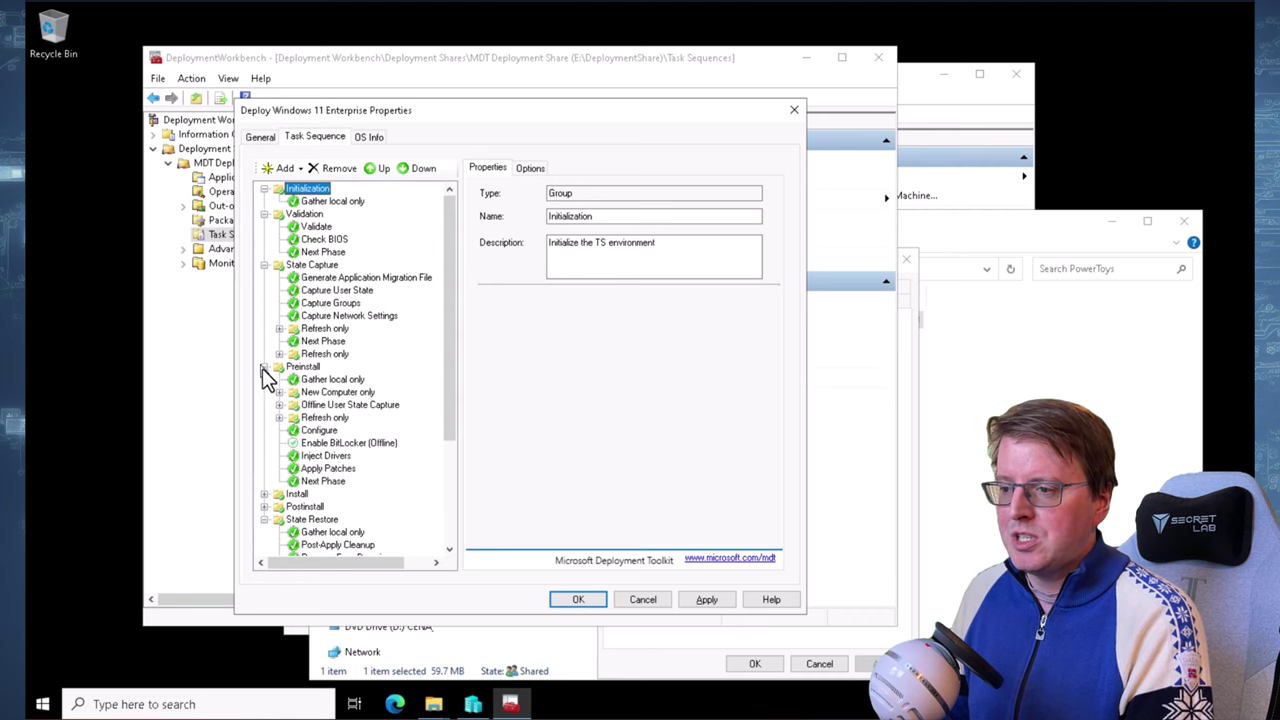
pyautogui.click(264, 494)
pyautogui.scroll(-4, 284, 450)
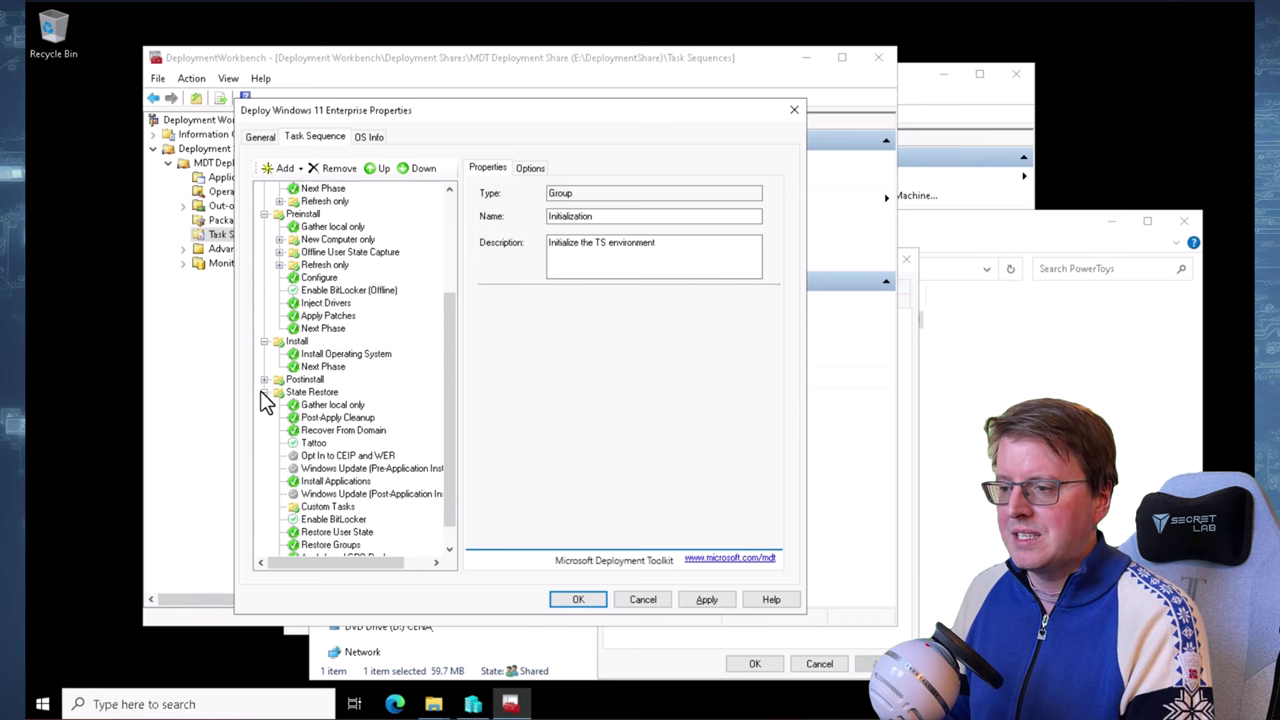
pyautogui.click(263, 380)
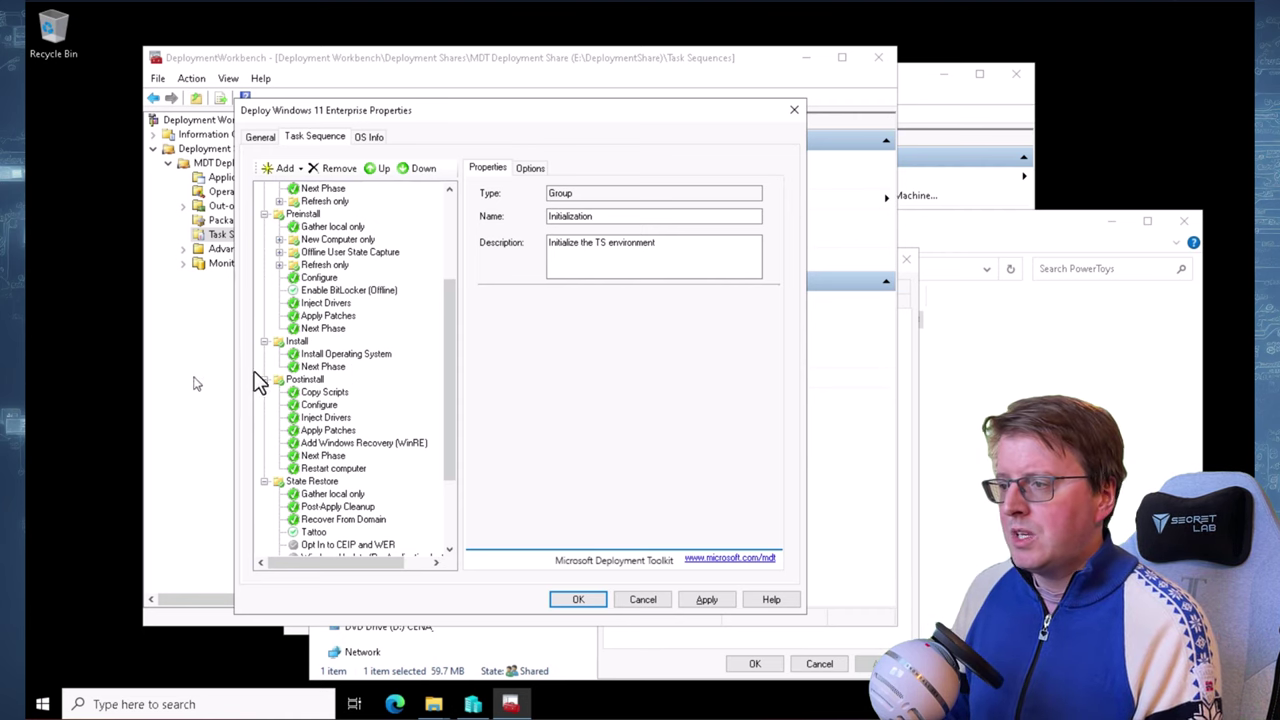
pyautogui.scroll(4, 330, 262)
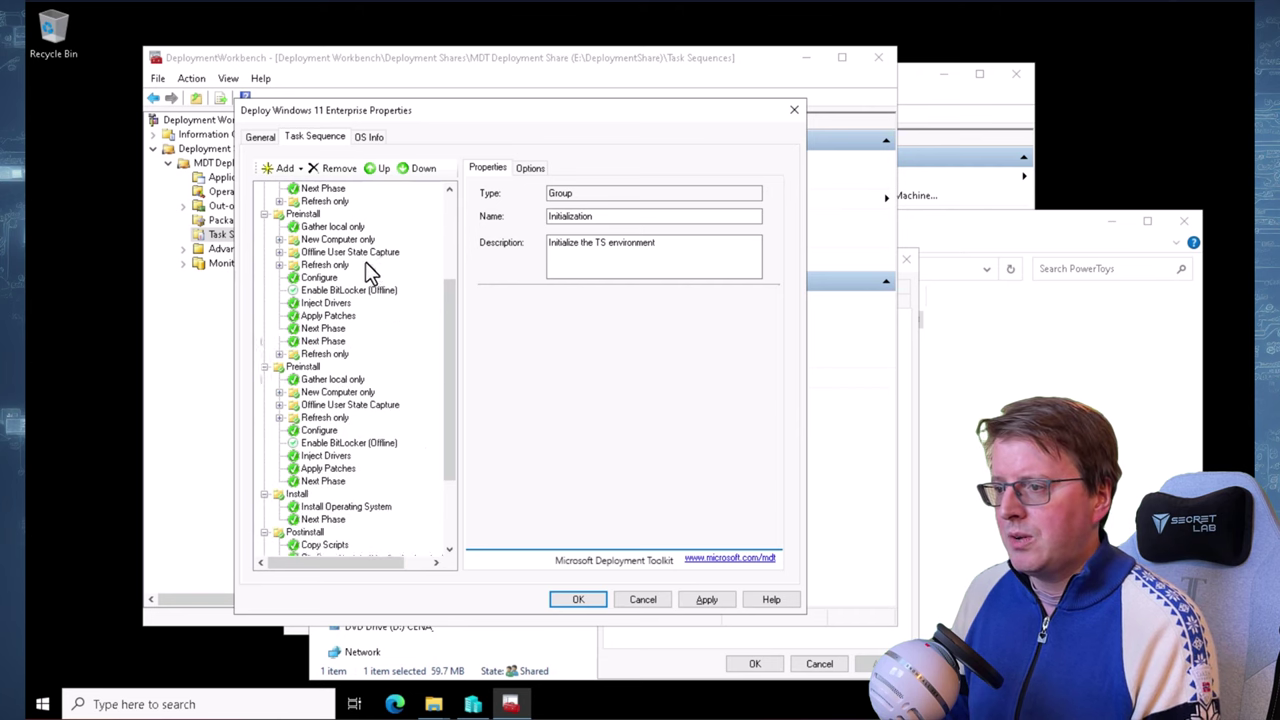
# Disable the Validate step's minimum memory and minimum processor speed checks and apply
pyautogui.click(306, 214)
pyautogui.click(325, 228)
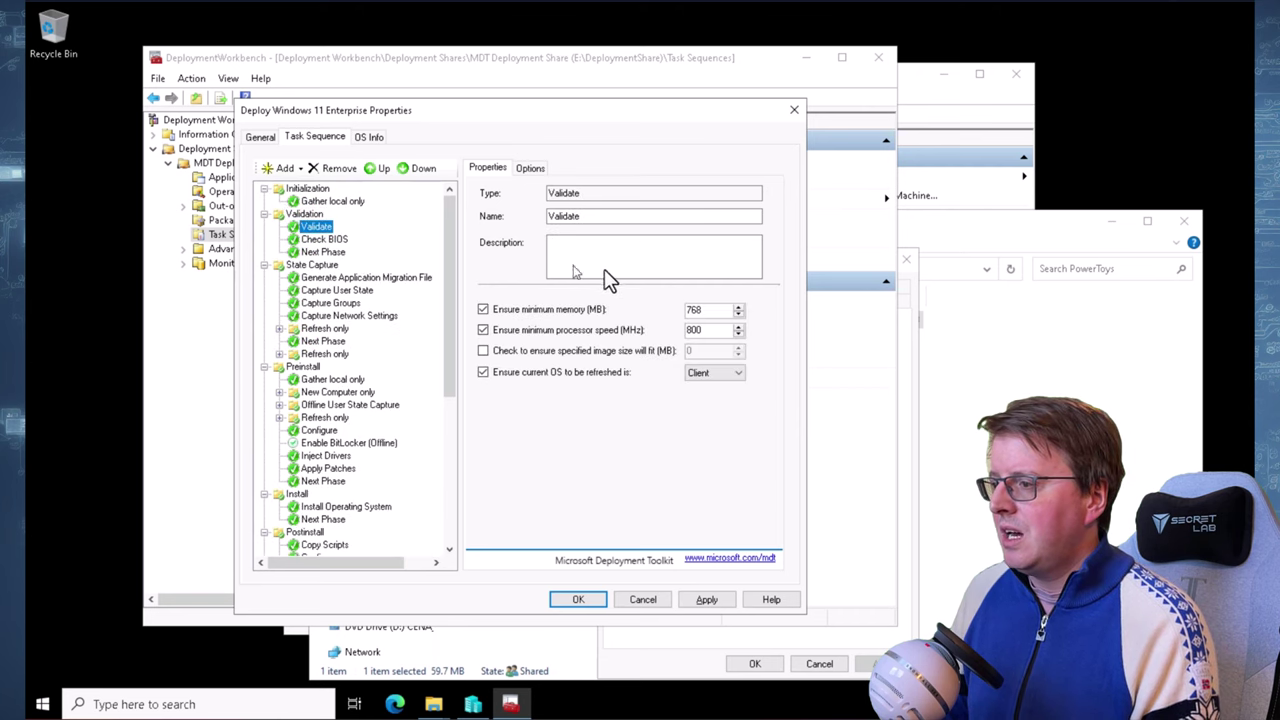
pyautogui.click(495, 312)
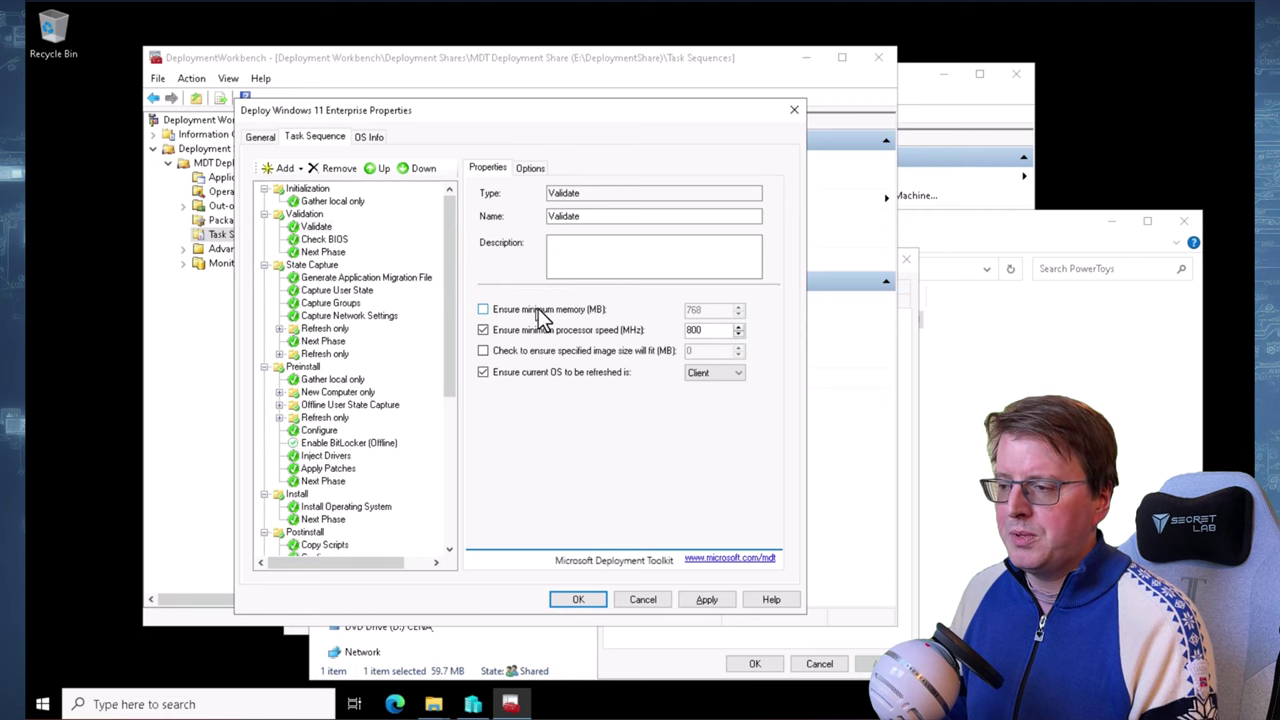
pyautogui.click(557, 333)
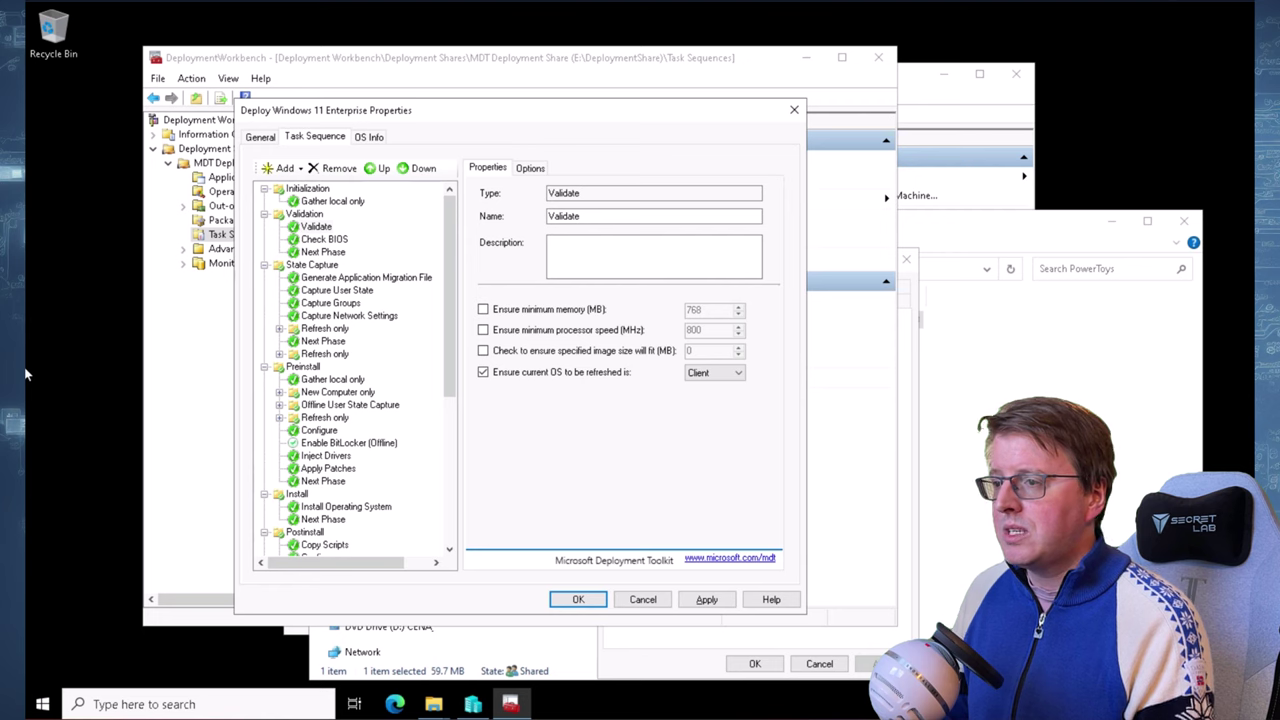
pyautogui.click(706, 600)
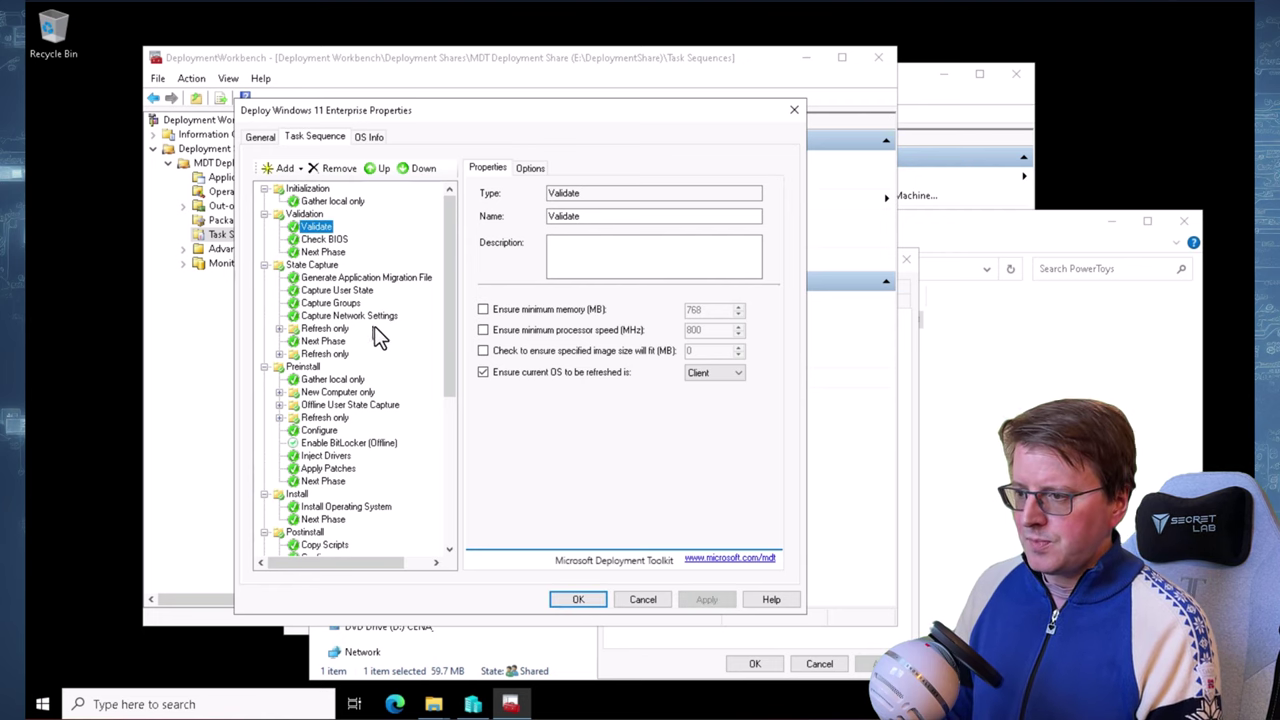
# Browse the Imaging, Apply Patches and Postinstall steps down to Install Applications
pyautogui.moveTo(454, 336); pyautogui.dragTo(440, 515)
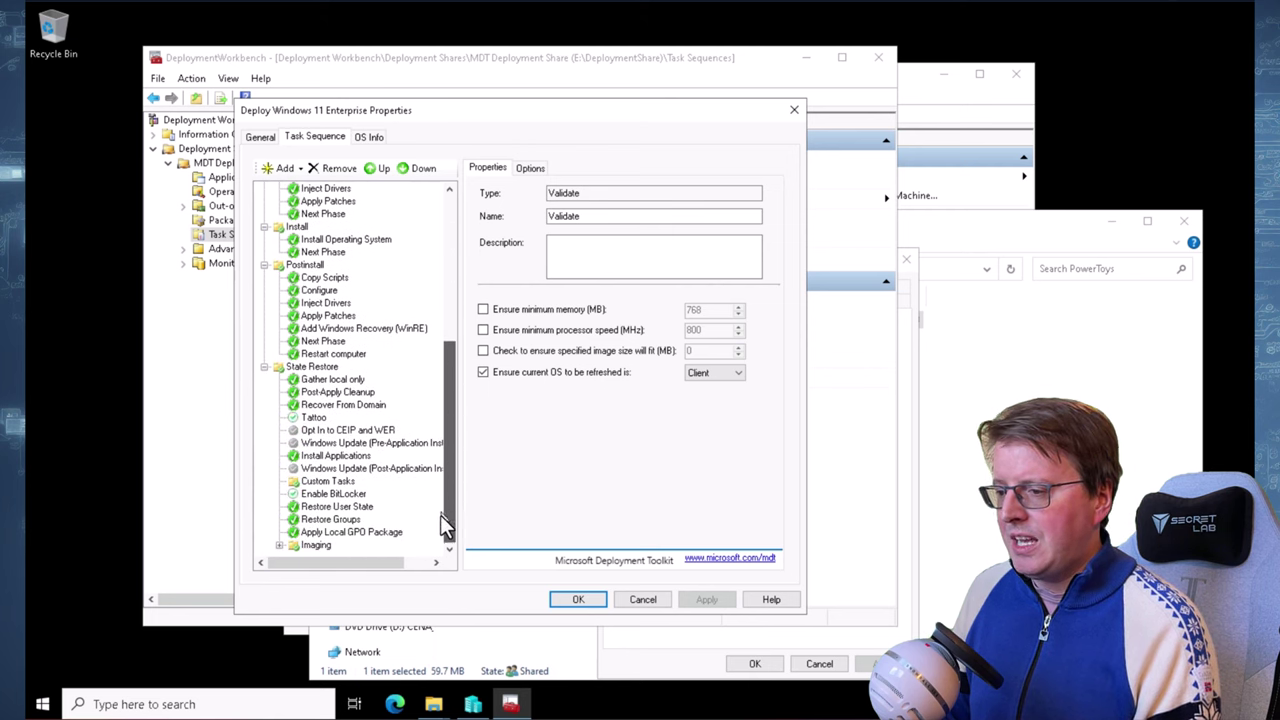
pyautogui.click(279, 545)
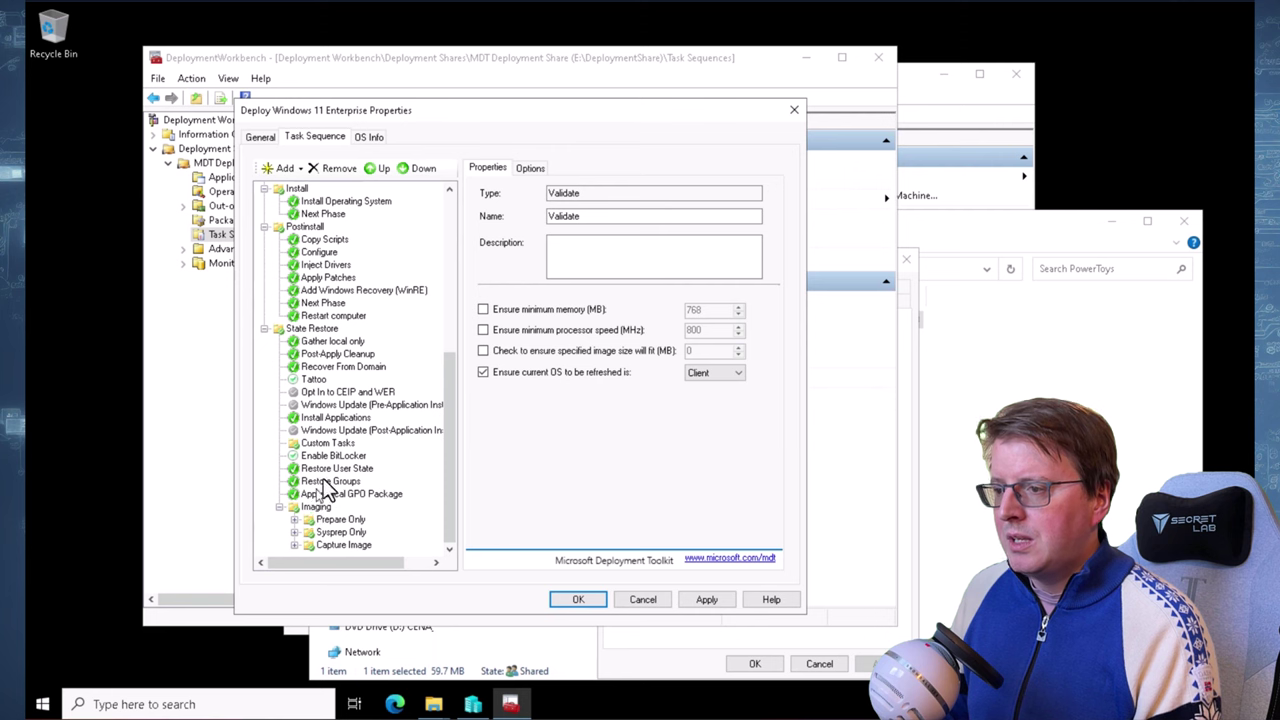
pyautogui.scroll(2, 356, 393)
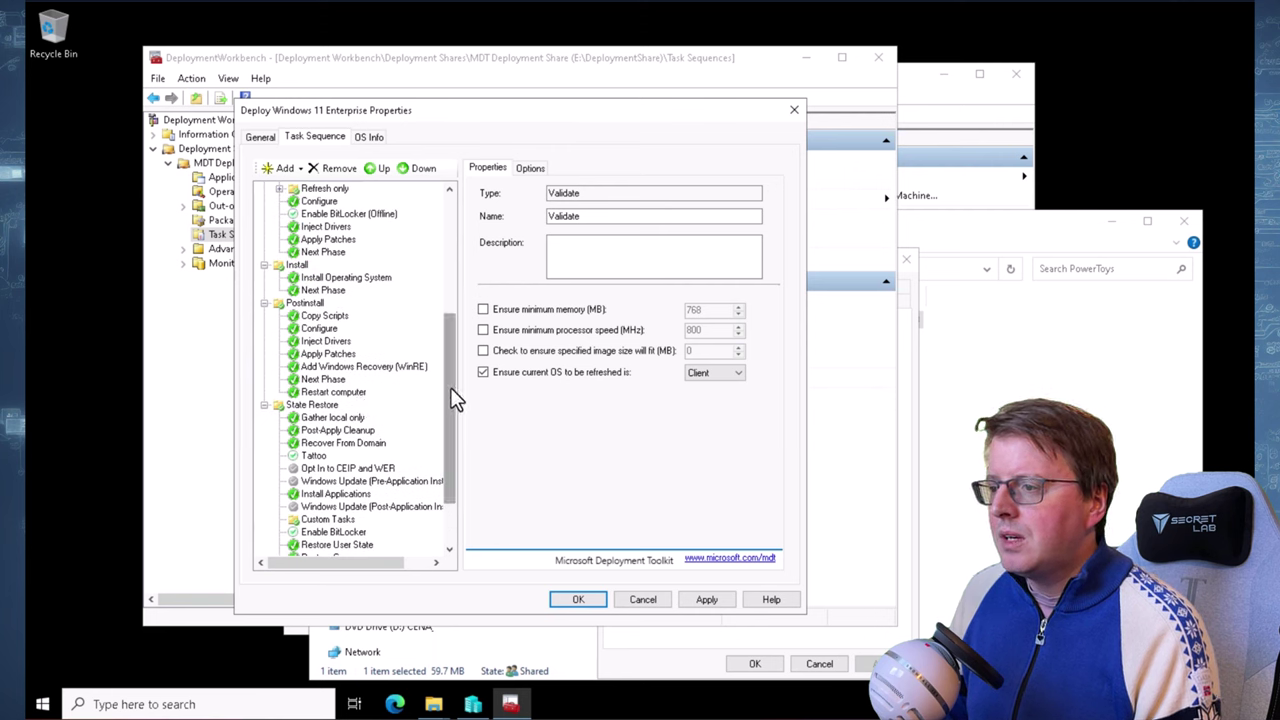
pyautogui.moveTo(450, 388); pyautogui.dragTo(444, 356)
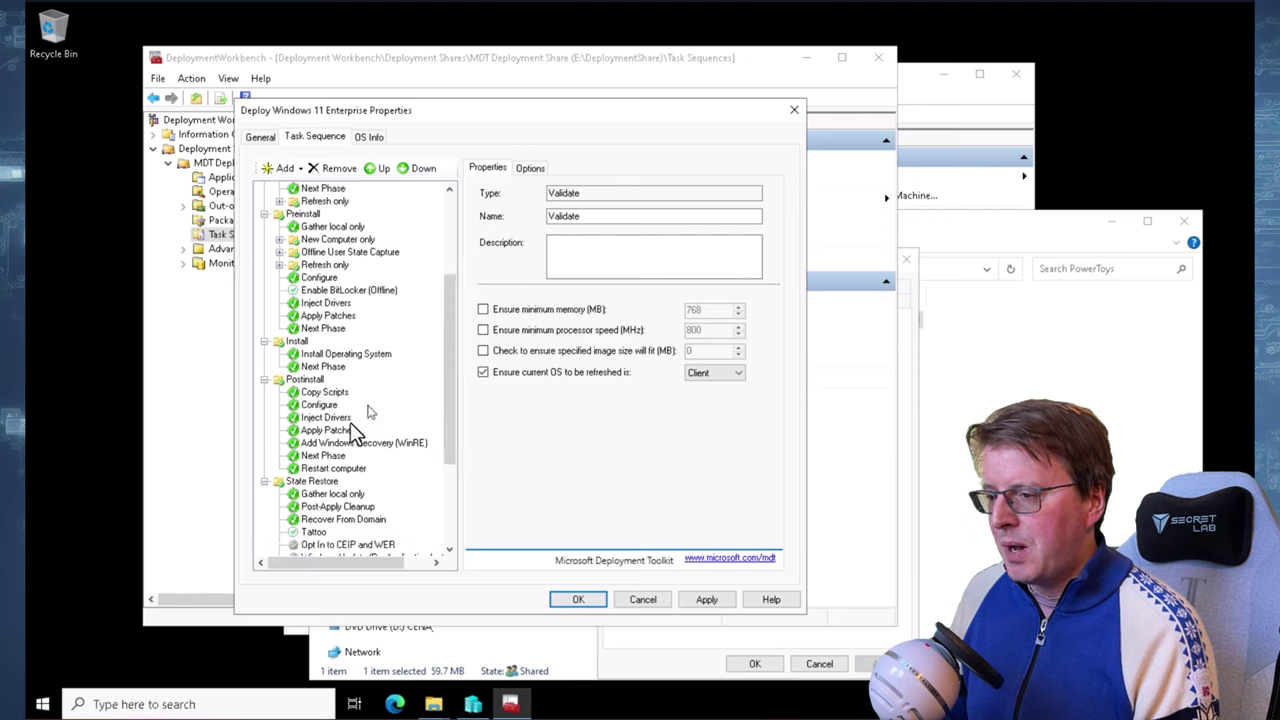
pyautogui.click(330, 431)
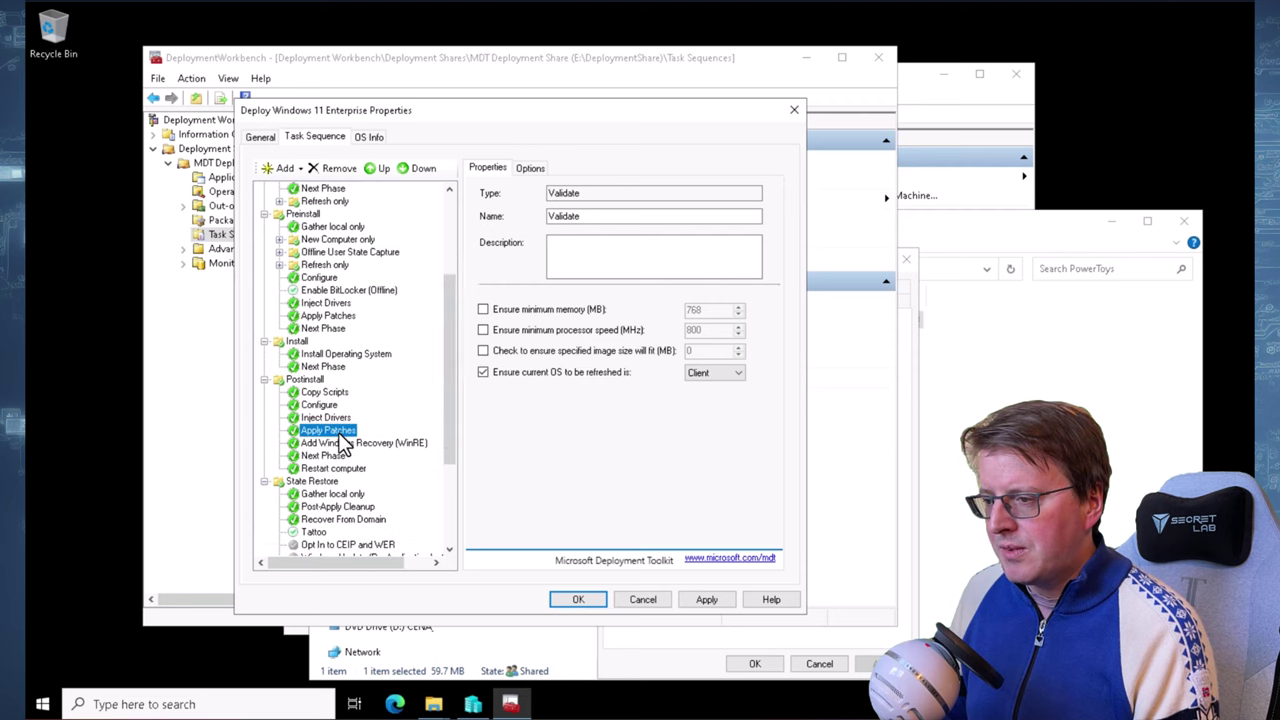
pyautogui.scroll(-2, 448, 440)
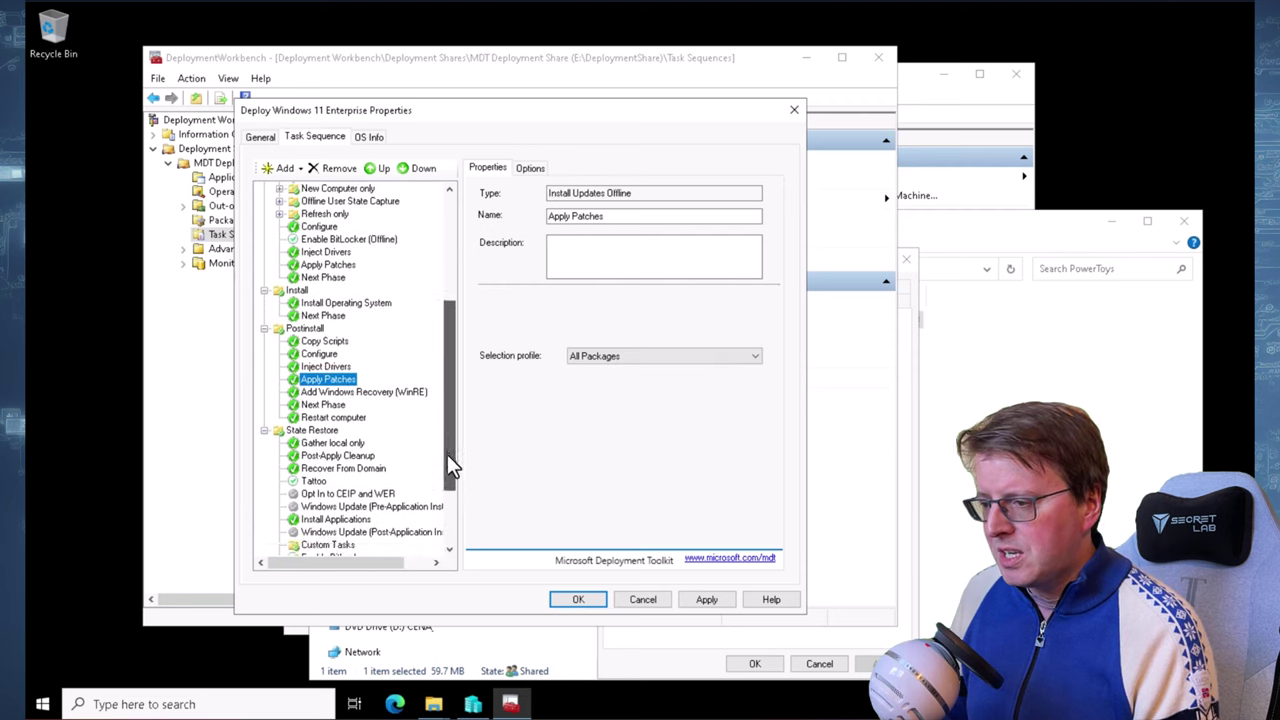
pyautogui.click(306, 316)
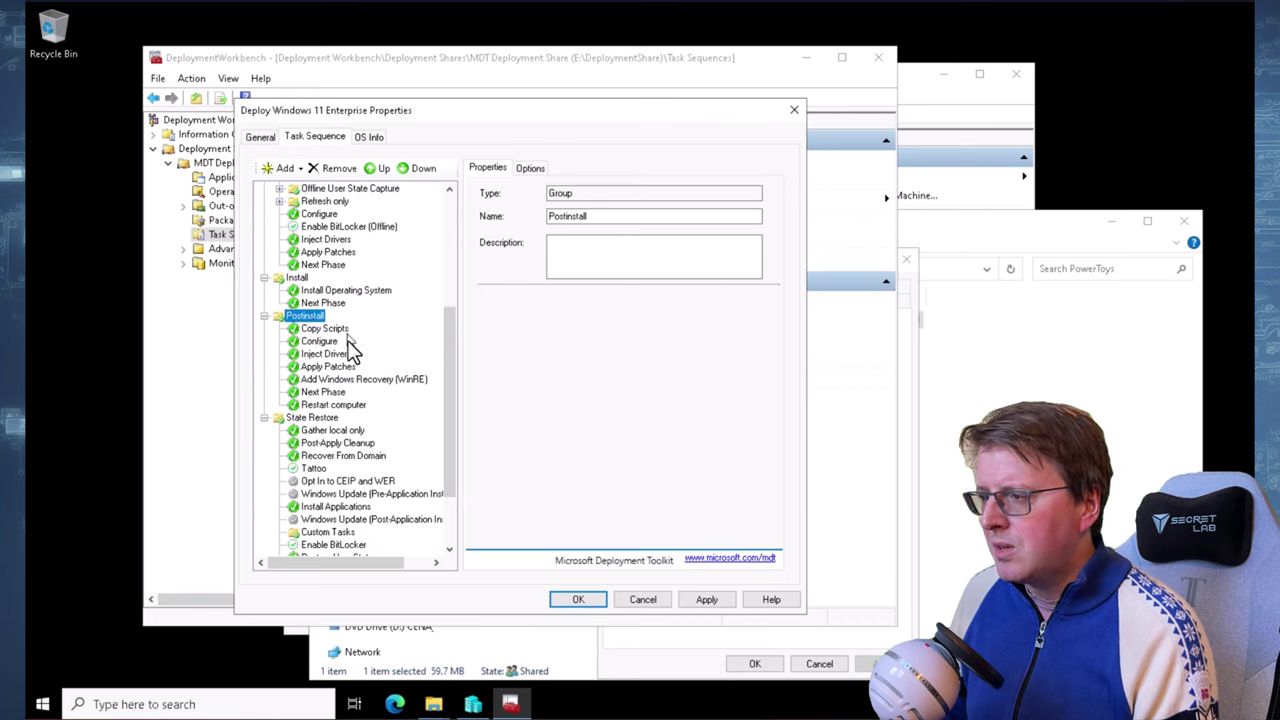
pyautogui.scroll(-2, 455, 452)
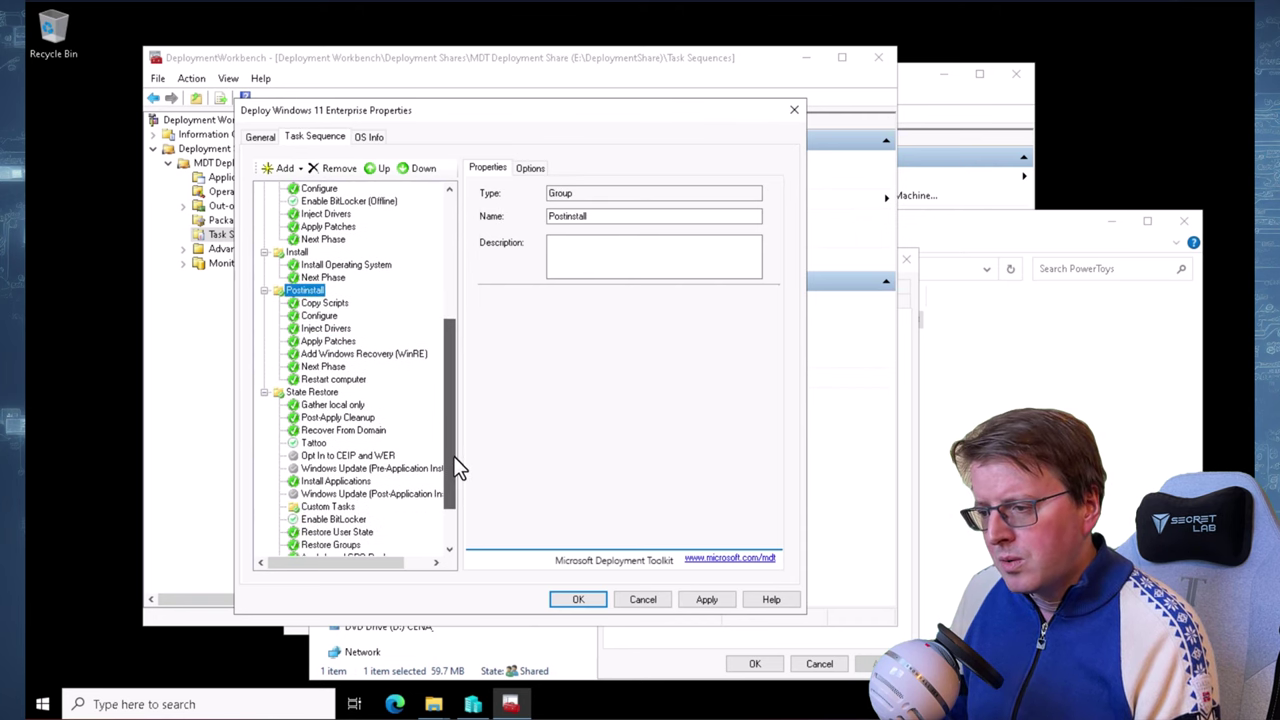
pyautogui.click(330, 468)
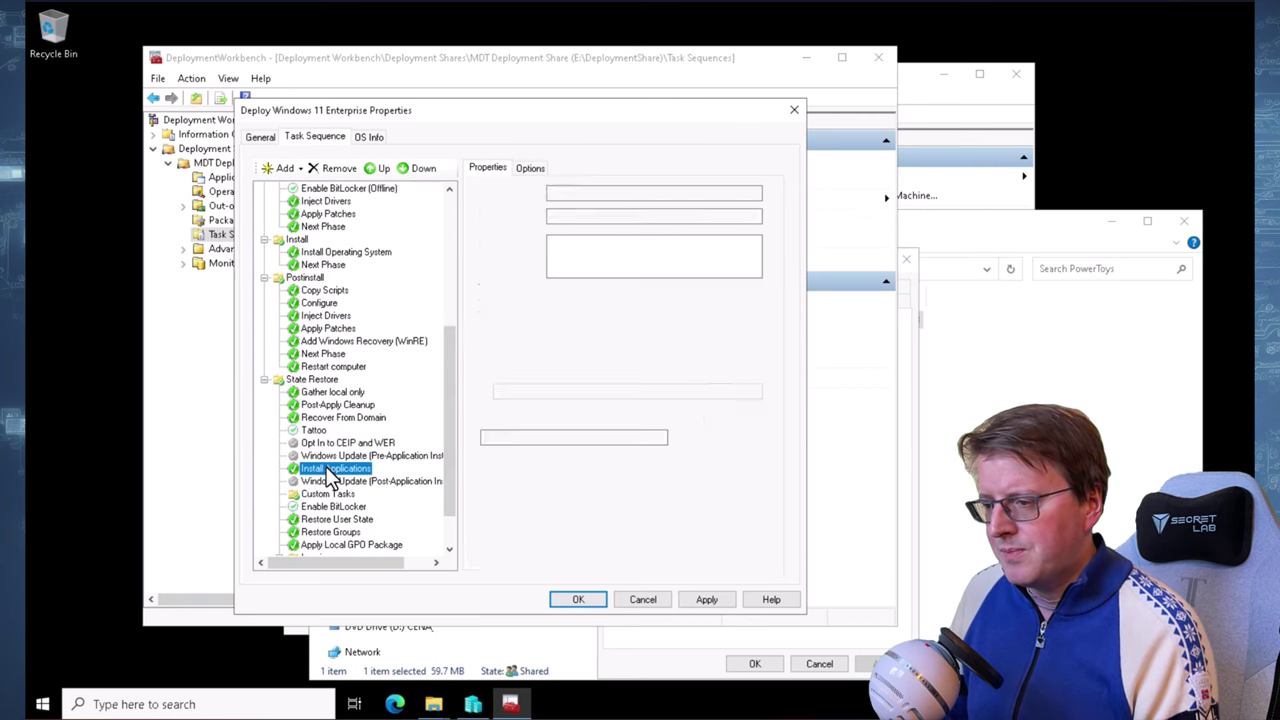
# Try an If statement condition on Install Applications, cancel it, and close the properties with OK
pyautogui.click(528, 169)
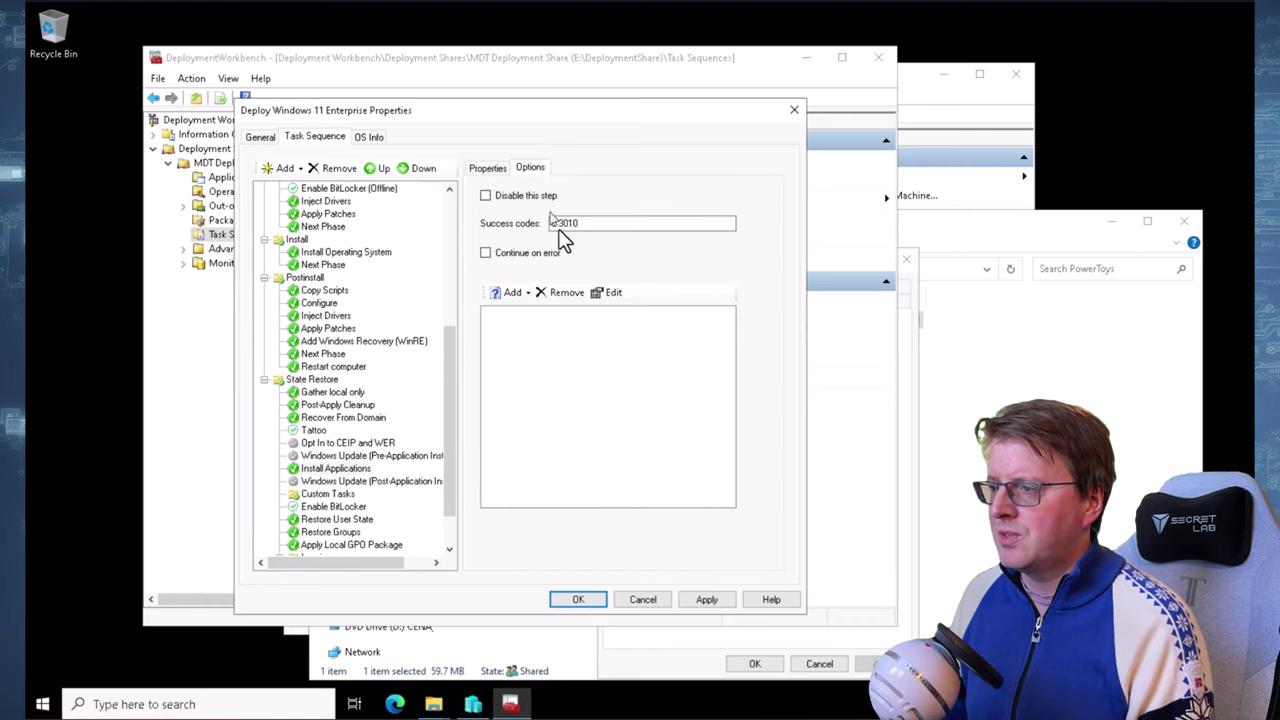
pyautogui.click(518, 296)
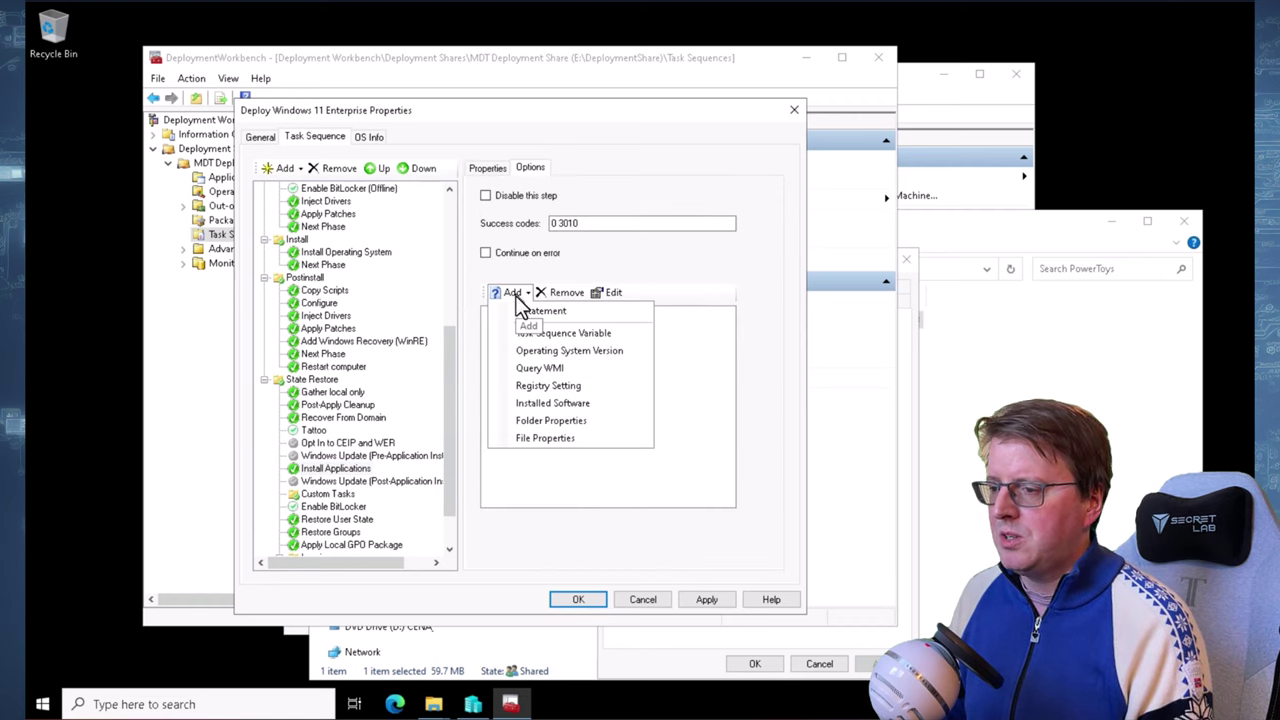
pyautogui.click(589, 316)
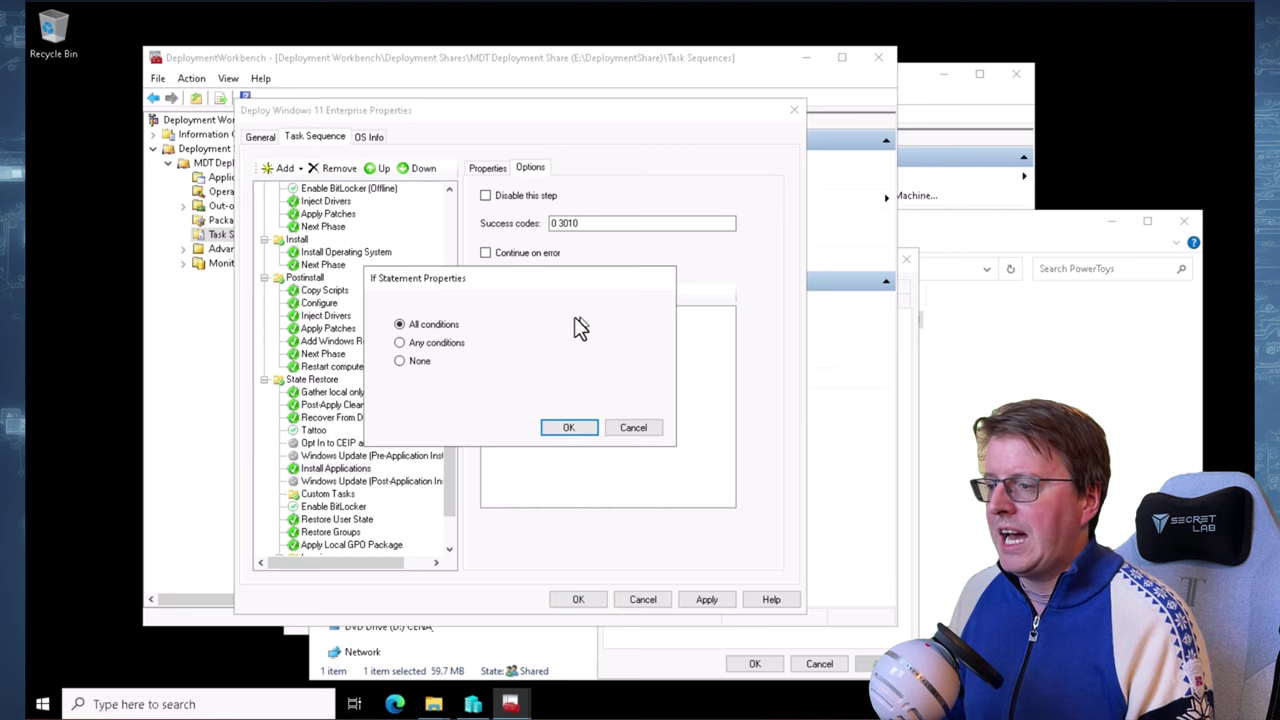
pyautogui.click(616, 430)
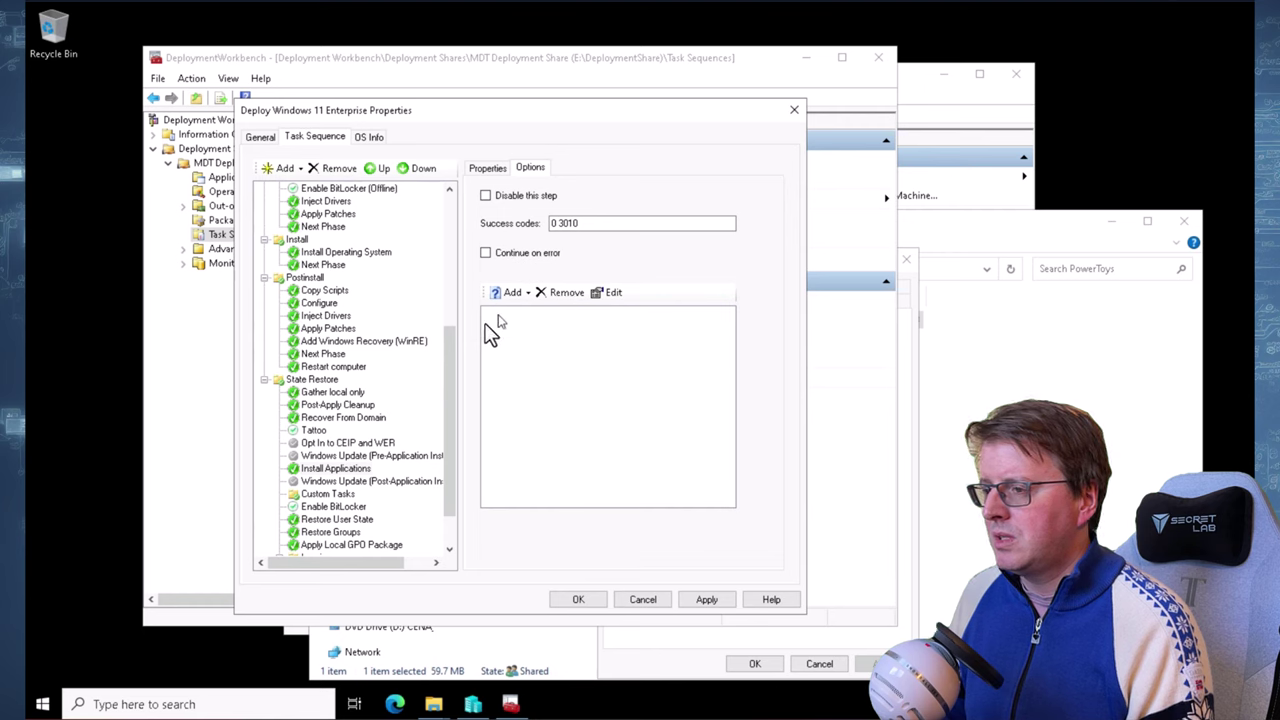
pyautogui.click(350, 468)
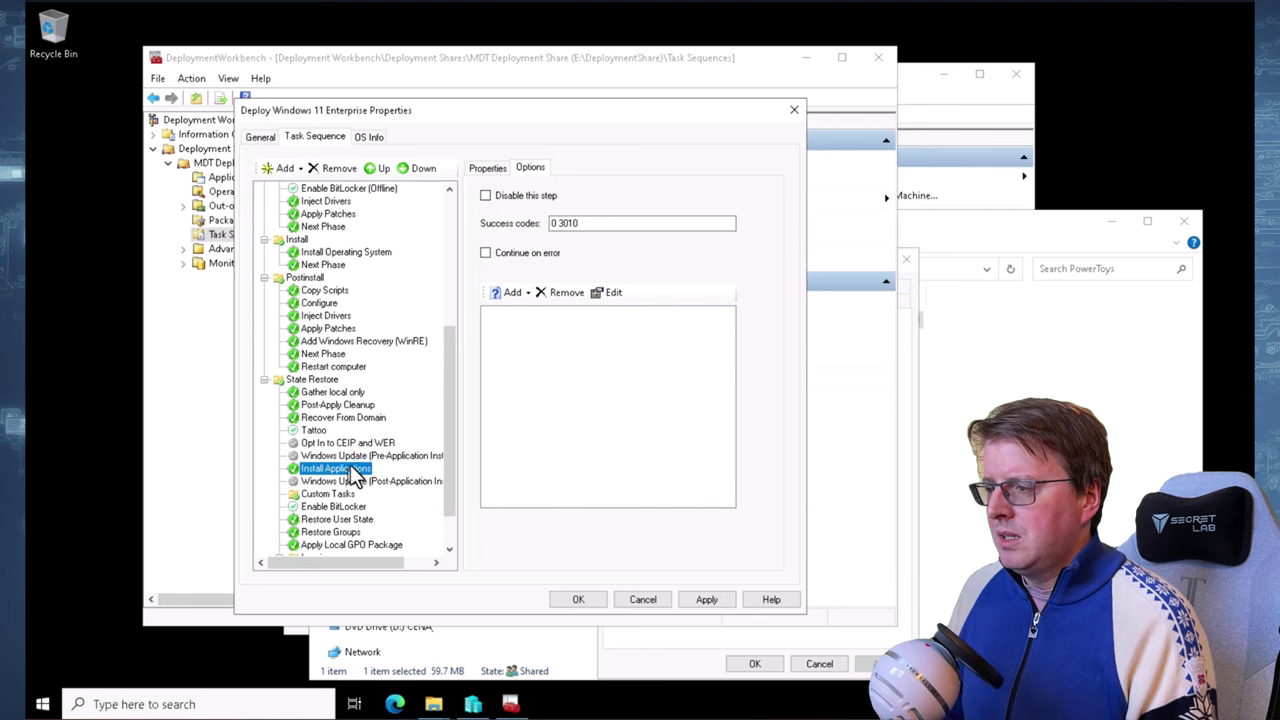
pyautogui.click(490, 169)
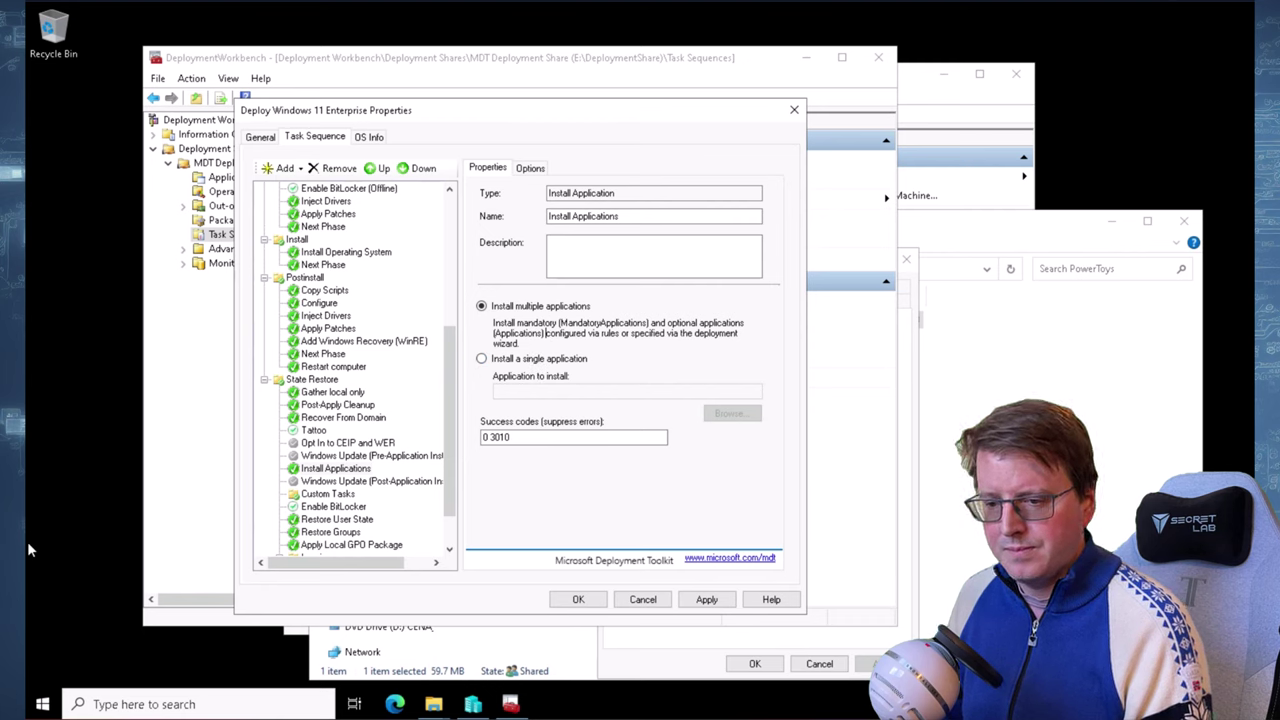
pyautogui.click(578, 600)
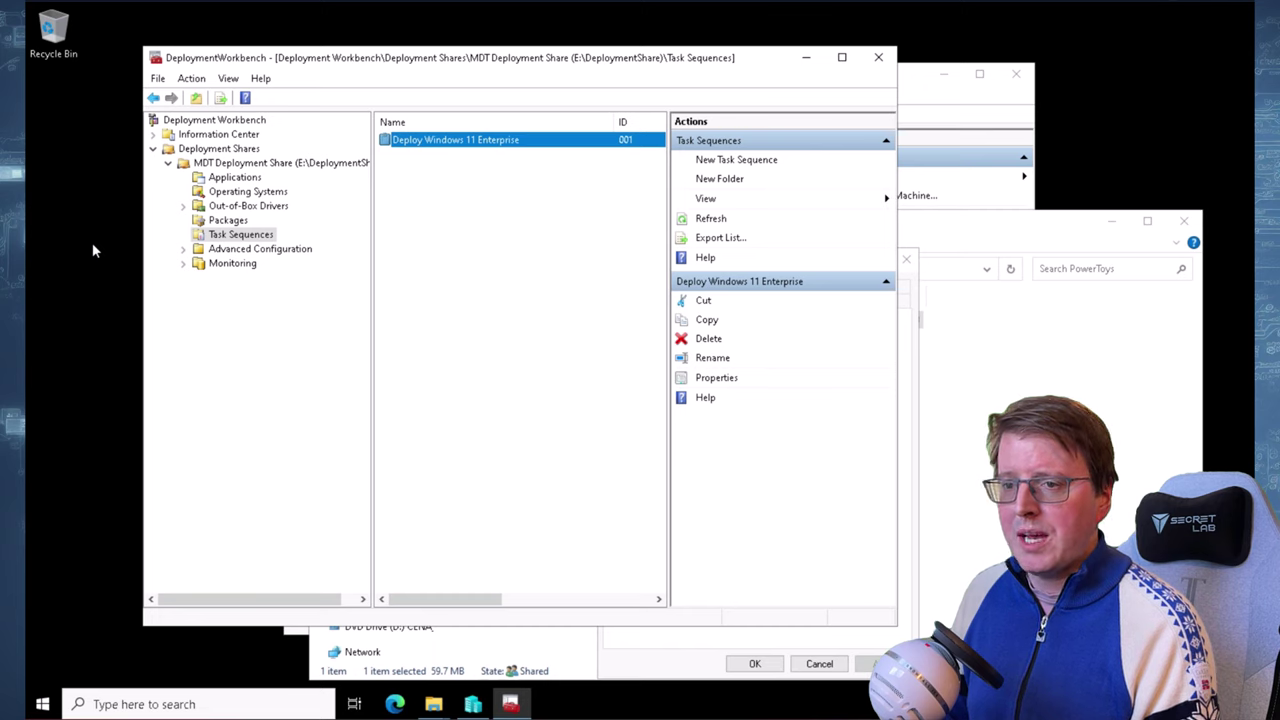
# Open the MDT Deployment Share properties and add x64 as a supported platform
pyautogui.click(258, 164)
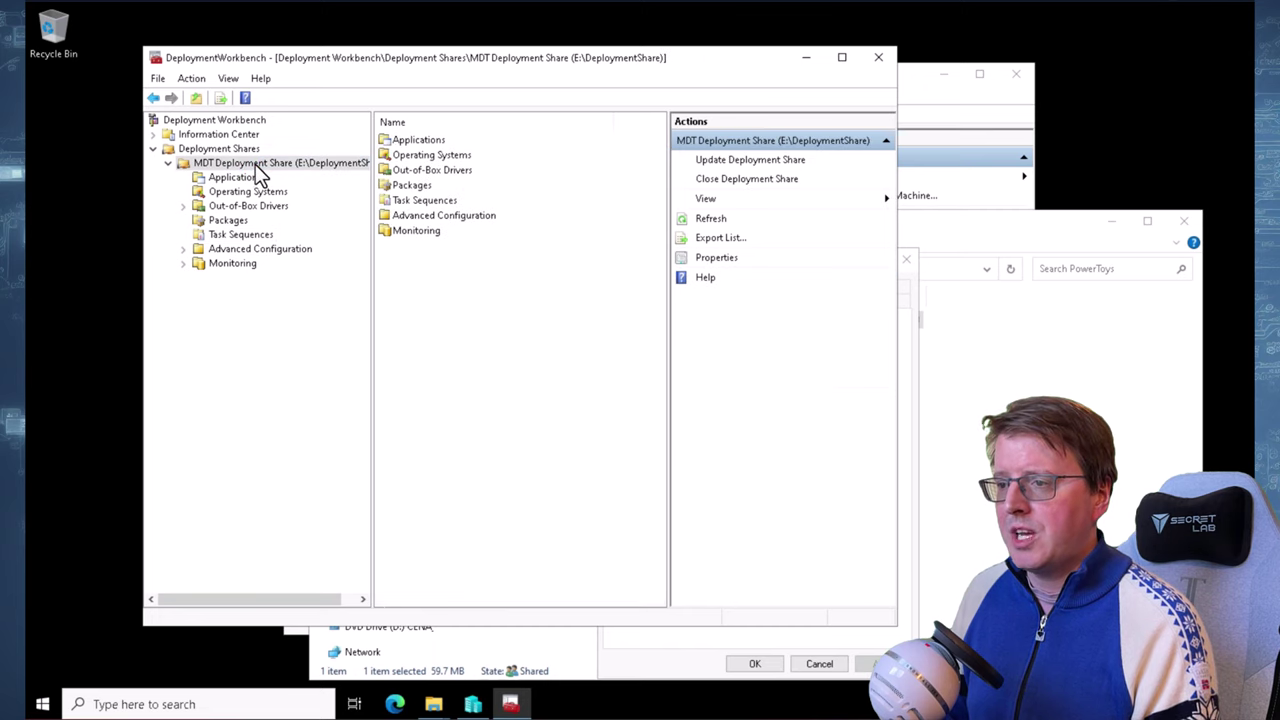
pyautogui.rightClick(258, 165)
pyautogui.click(306, 279)
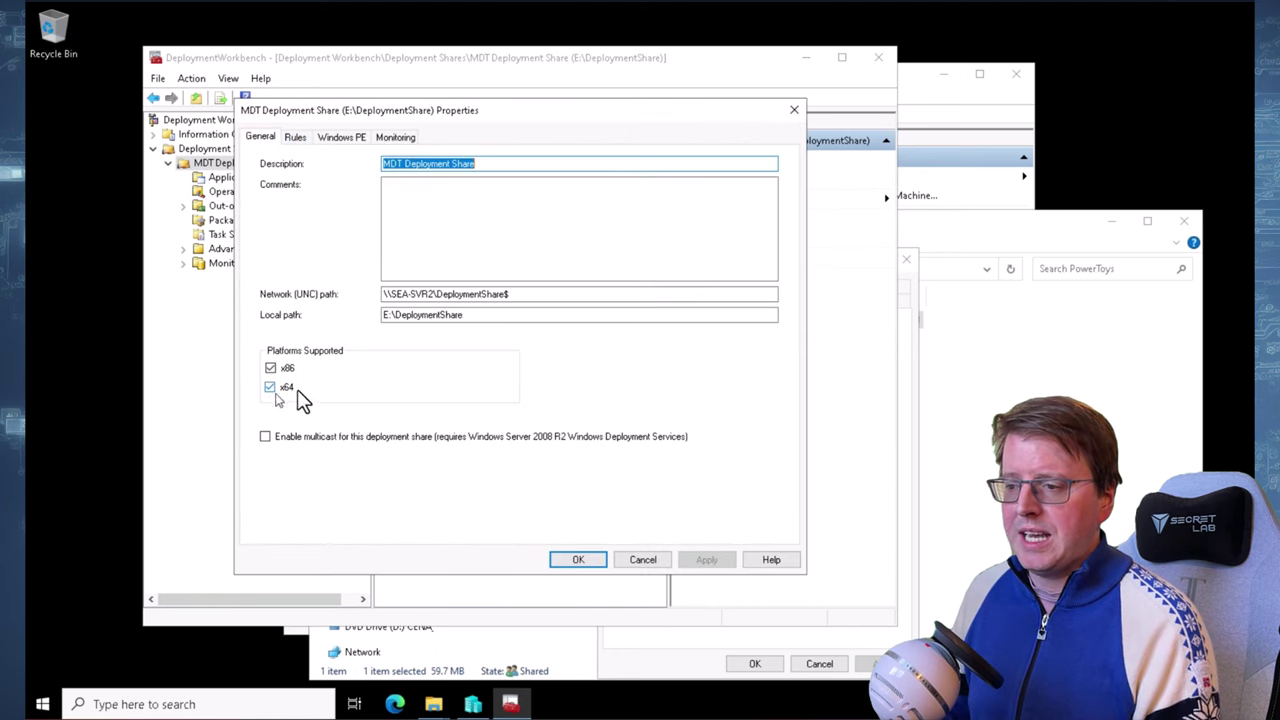
pyautogui.click(270, 387)
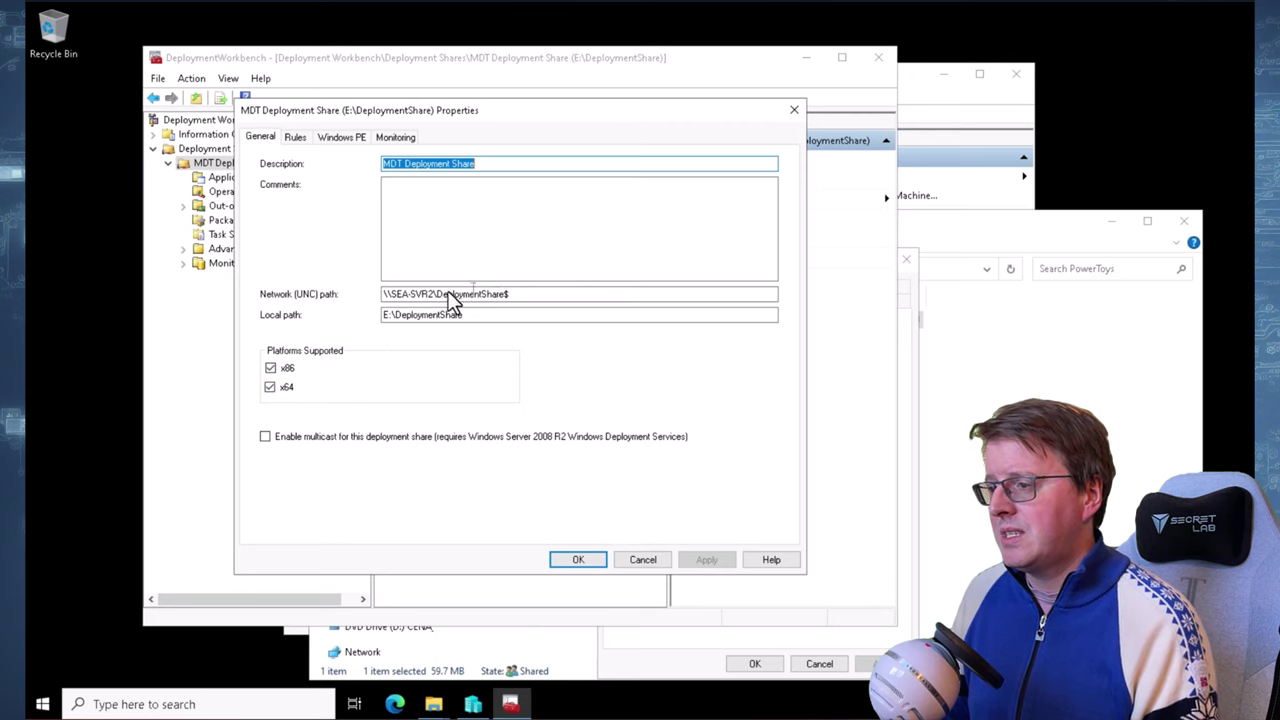
# Review the share's Rules text, then view its Windows PE settings
pyautogui.click(288, 137)
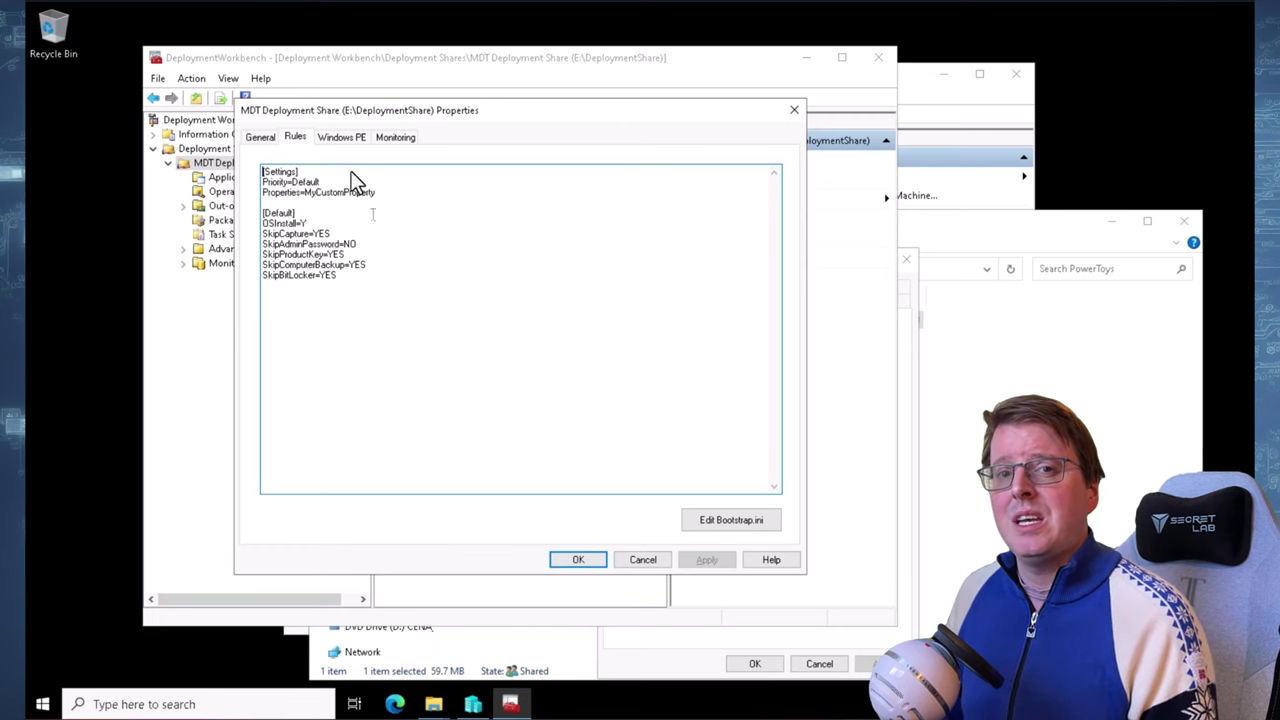
pyautogui.moveTo(340, 276); pyautogui.dragTo(251, 177)
pyautogui.click(396, 254)
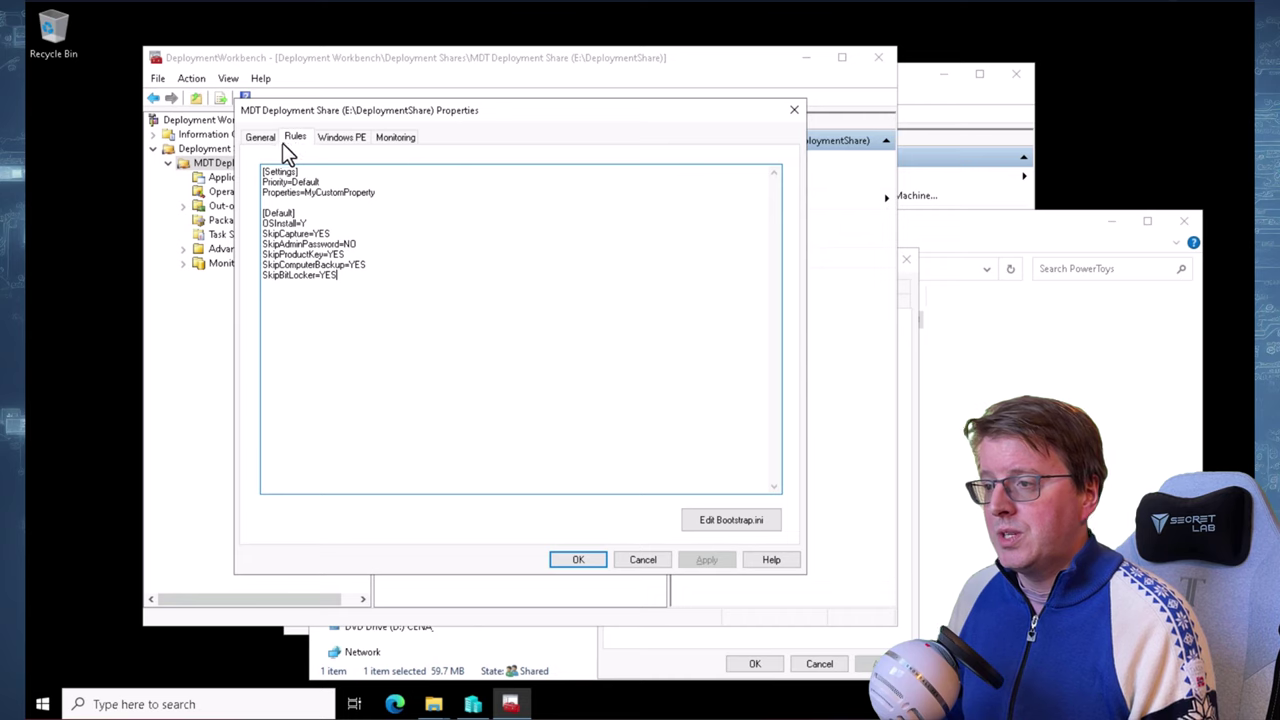
pyautogui.click(350, 140)
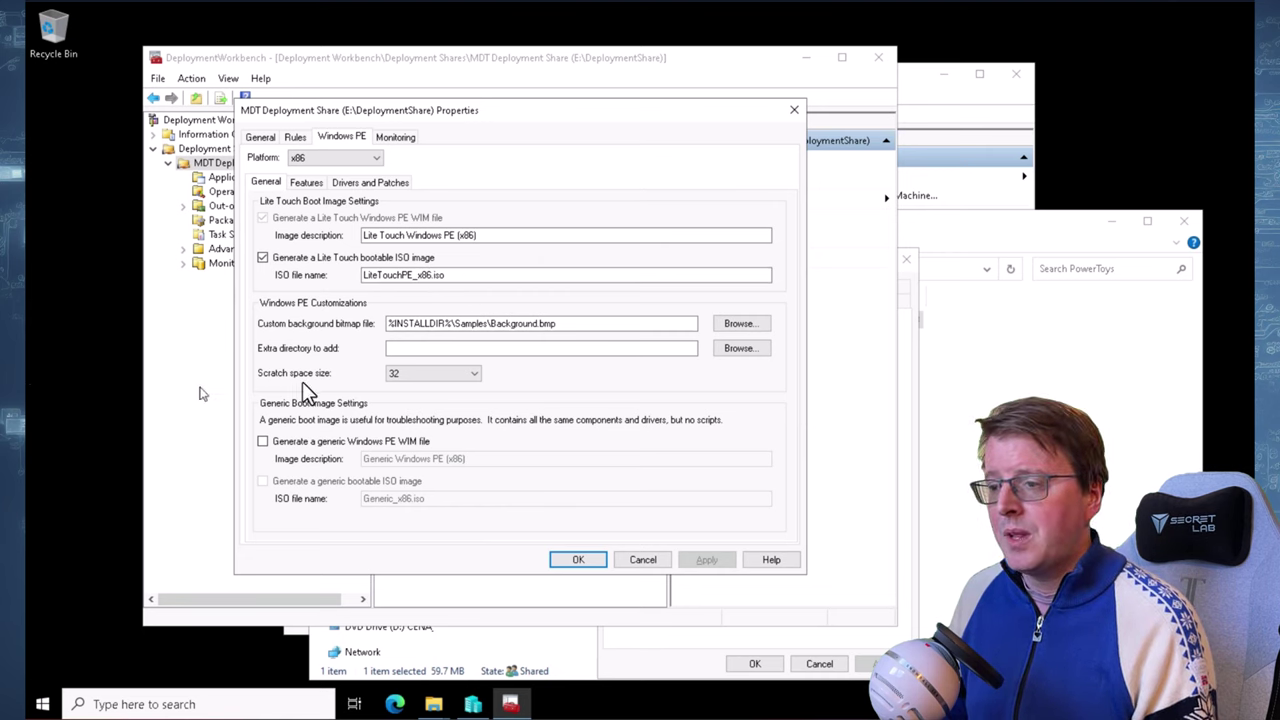
# Set scratch space to 64, enable DISM Cmdlets and MDAC feature packs, then apply and close
pyautogui.click(423, 372)
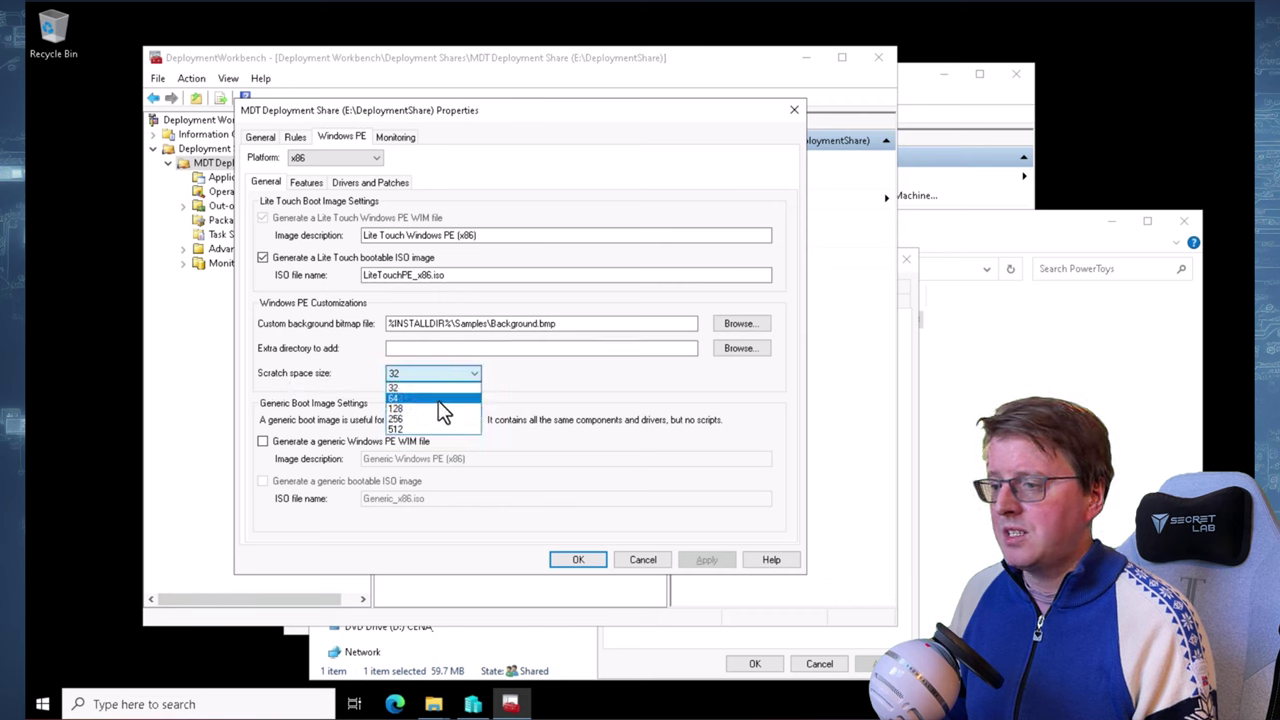
pyautogui.click(438, 400)
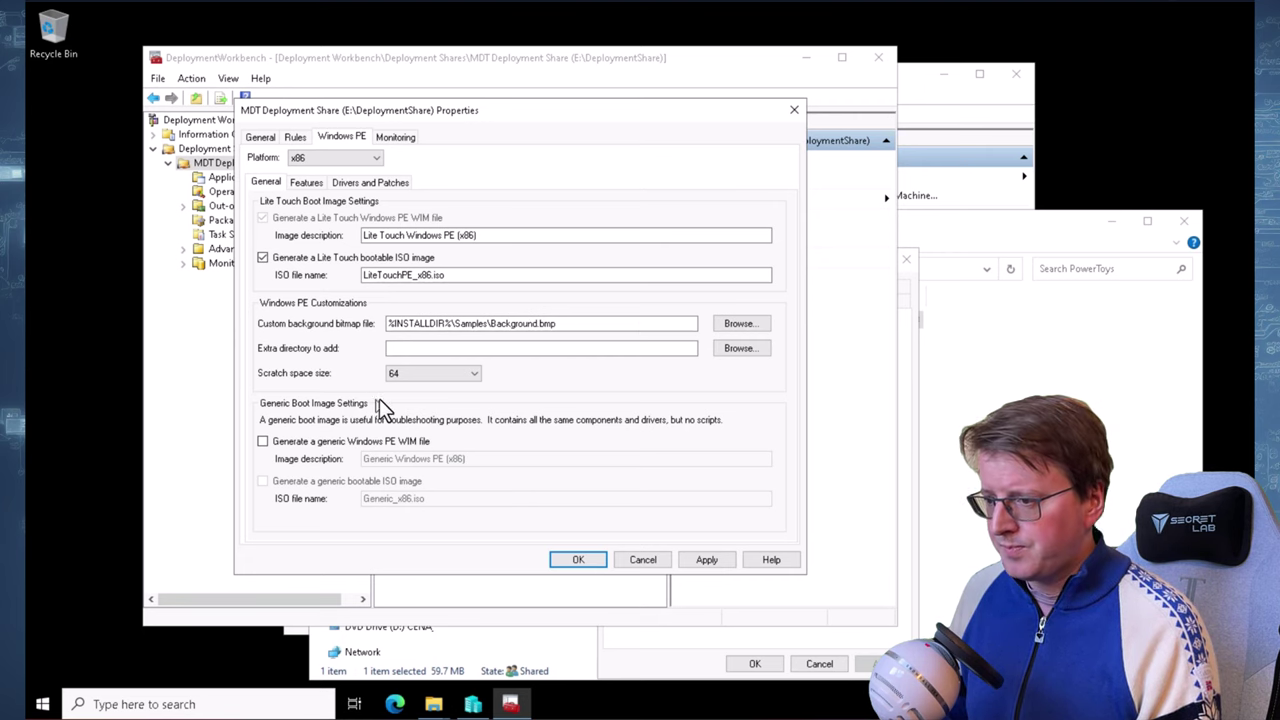
pyautogui.click(303, 183)
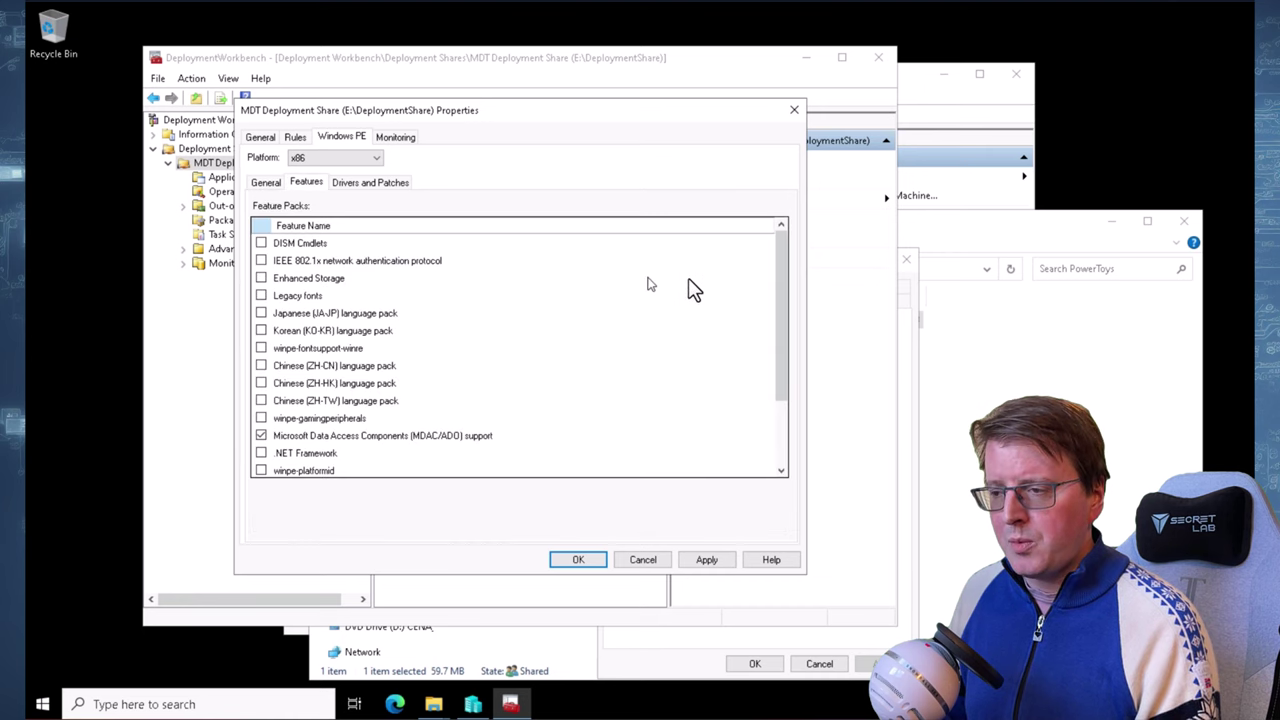
pyautogui.click(261, 243)
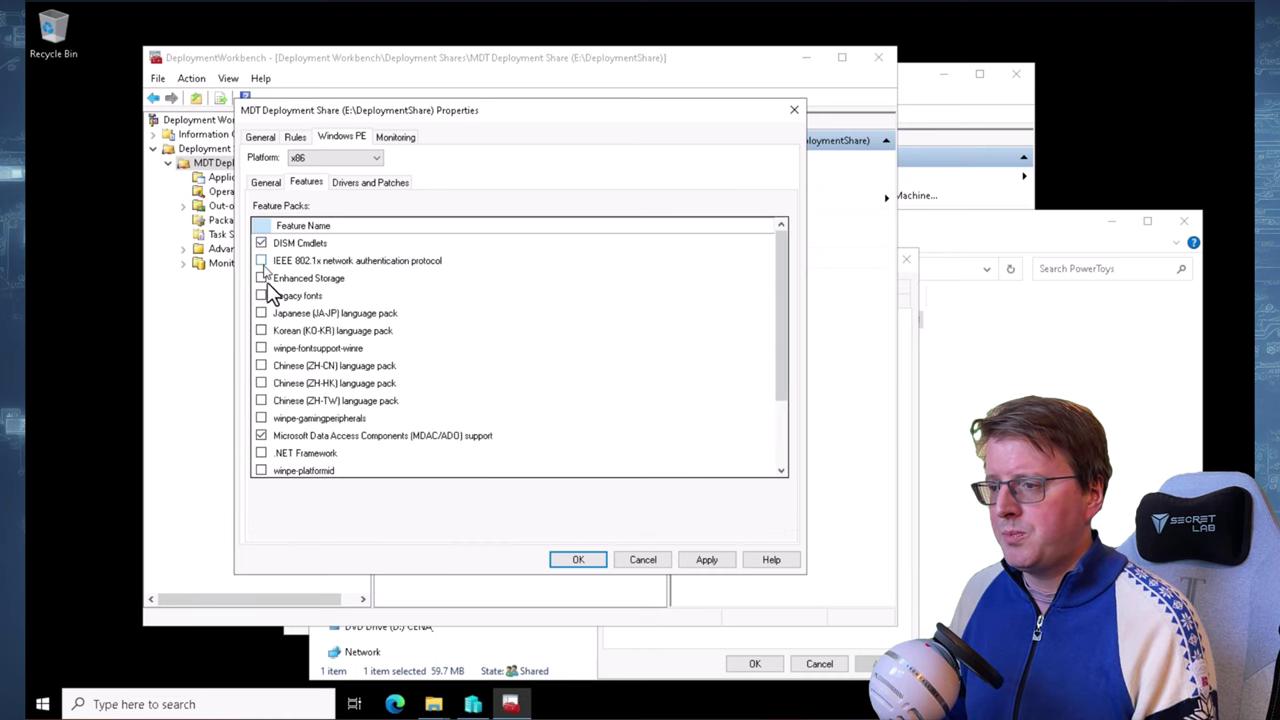
pyautogui.scroll(-2, 266, 365)
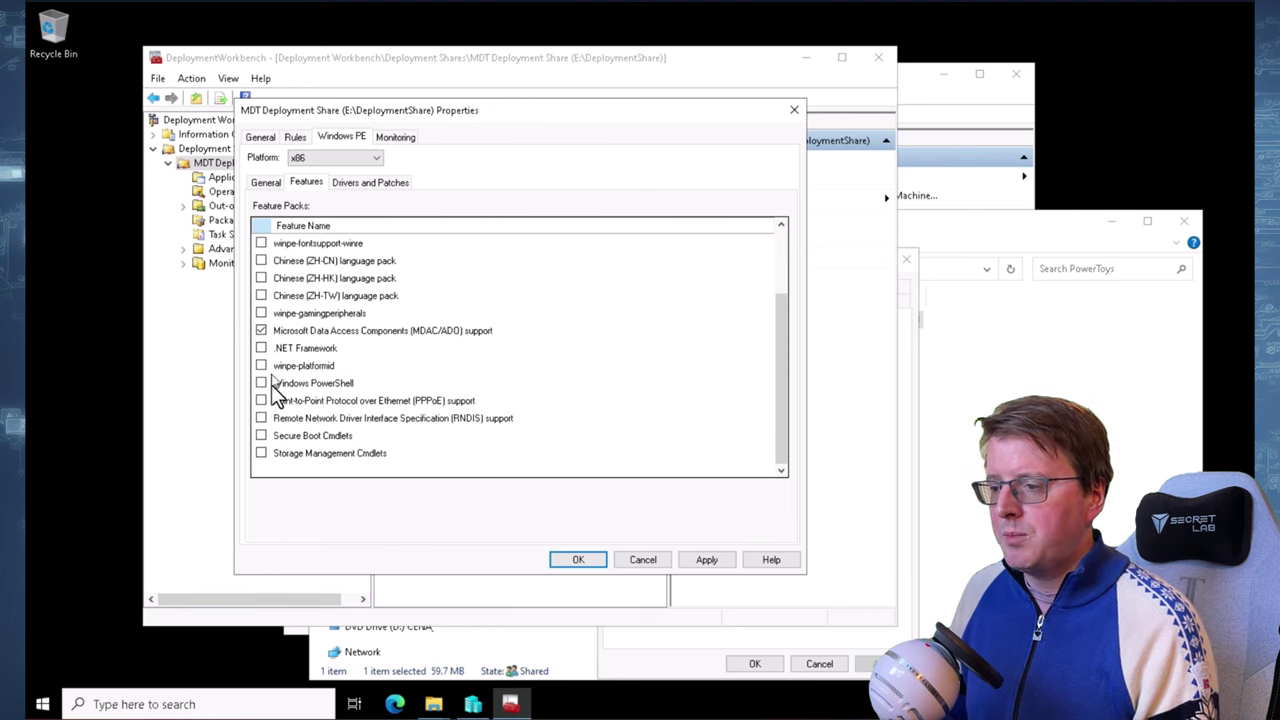
pyautogui.click(260, 383)
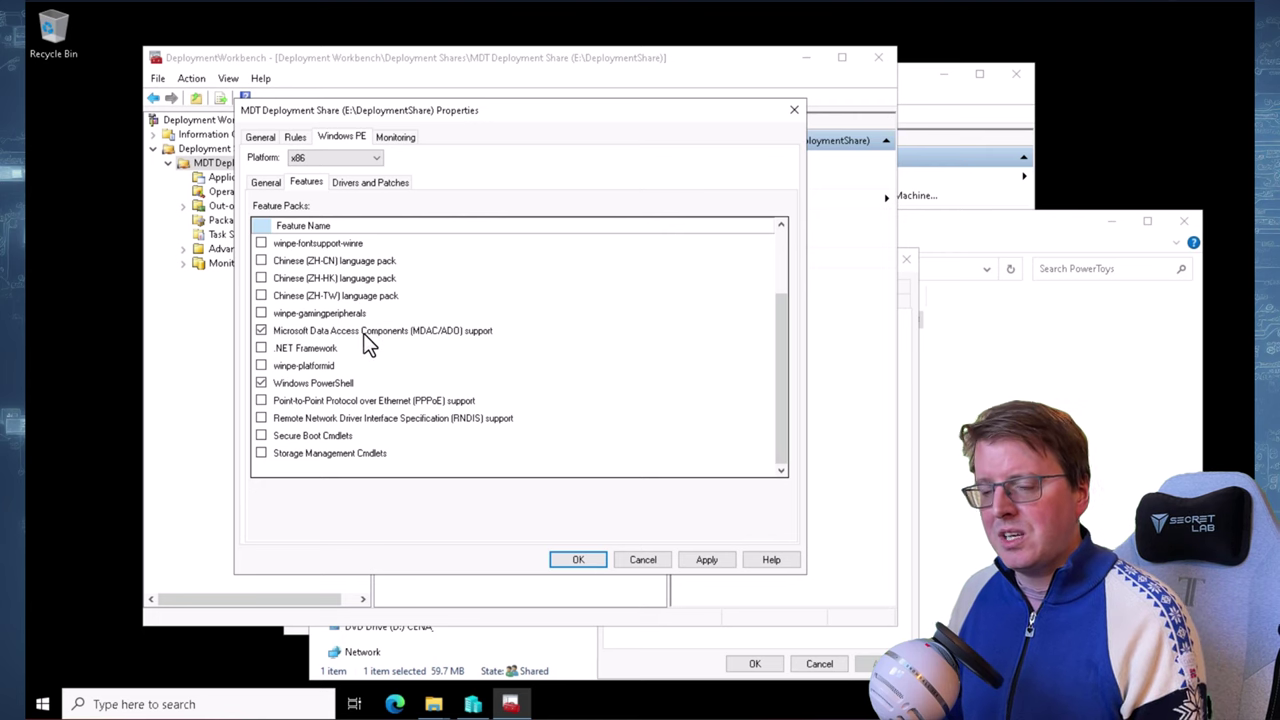
pyautogui.scroll(2, 385, 368)
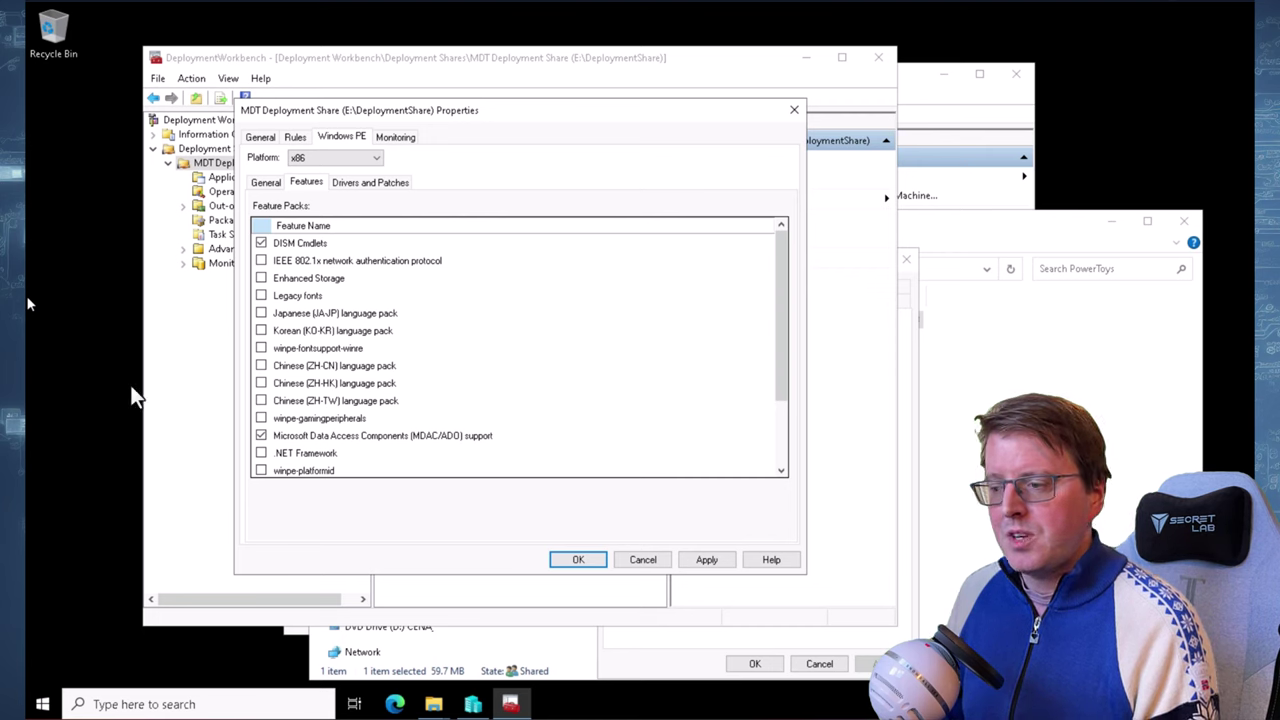
pyautogui.click(704, 559)
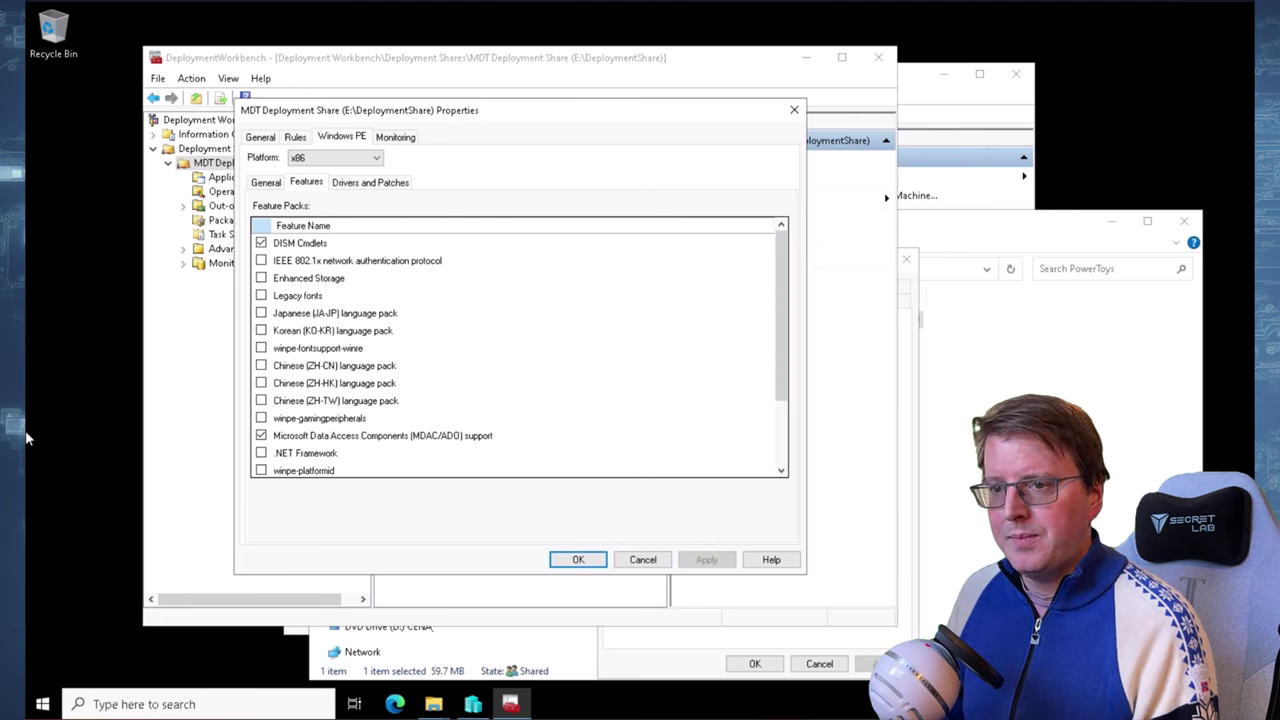
pyautogui.click(588, 560)
# Run Update Deployment Share with the optimized boot image option
pyautogui.rightClick(268, 161)
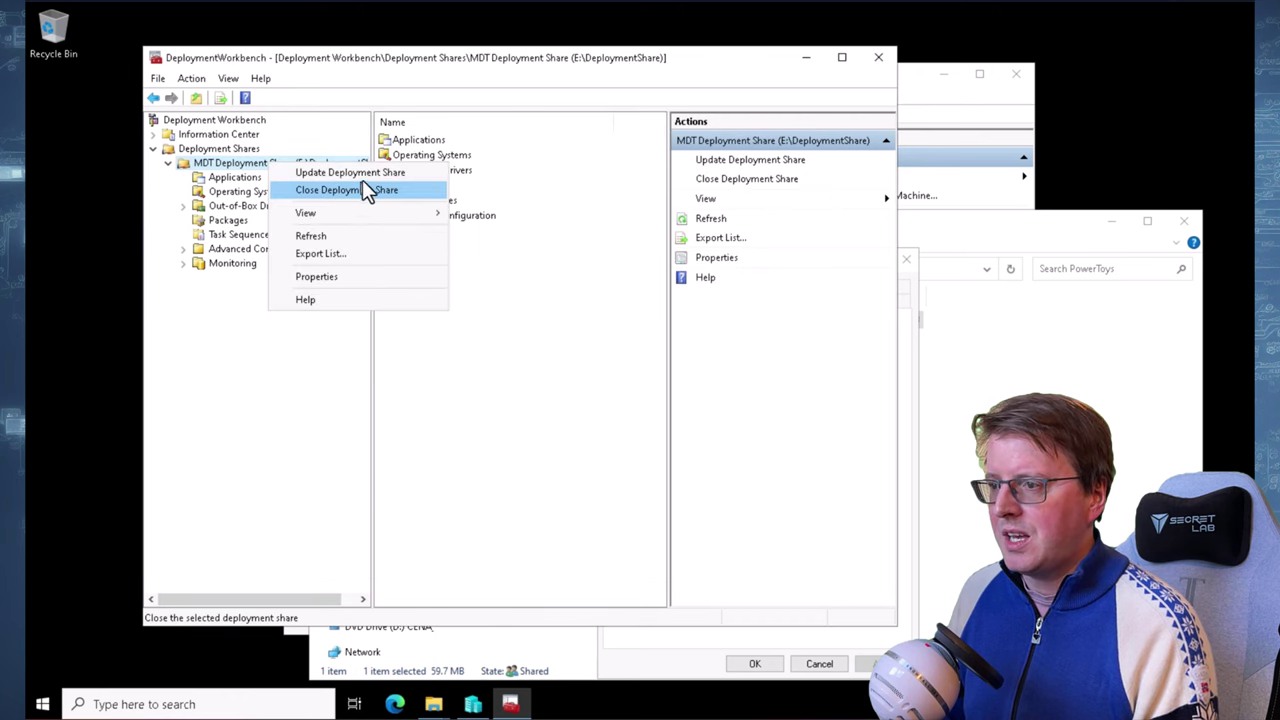
pyautogui.click(362, 172)
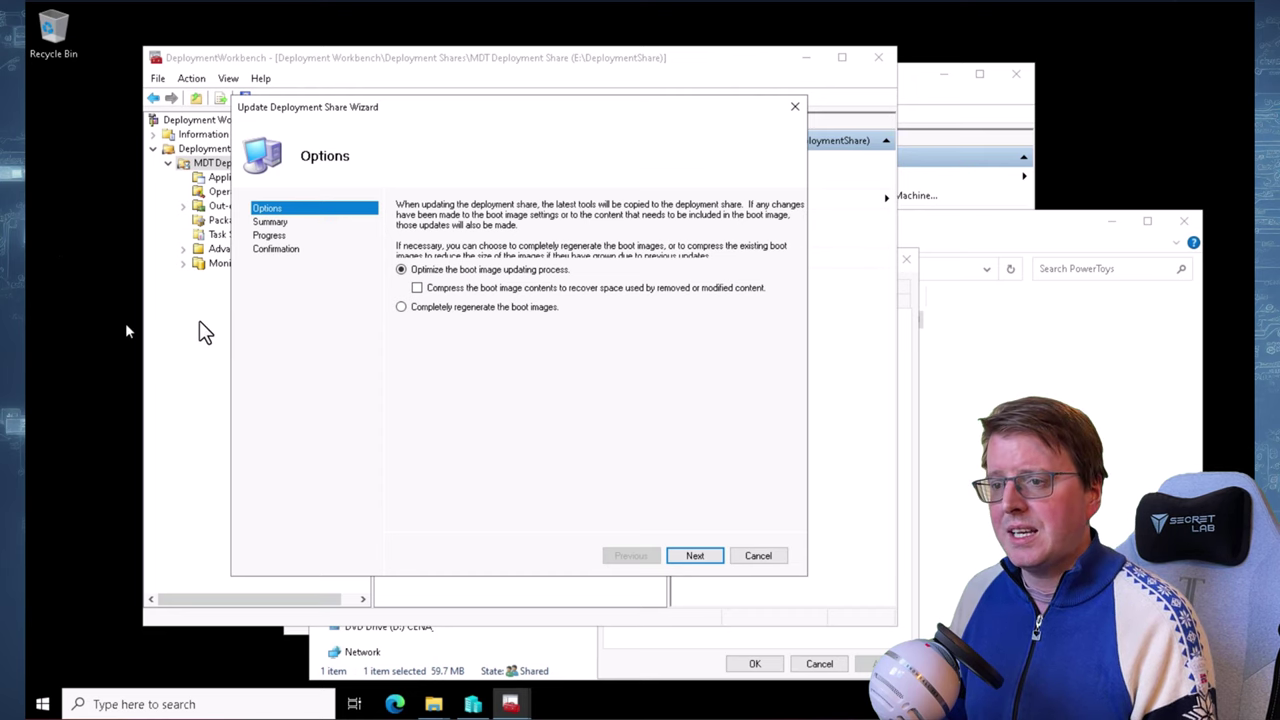
pyautogui.click(689, 559)
pyautogui.click(689, 556)
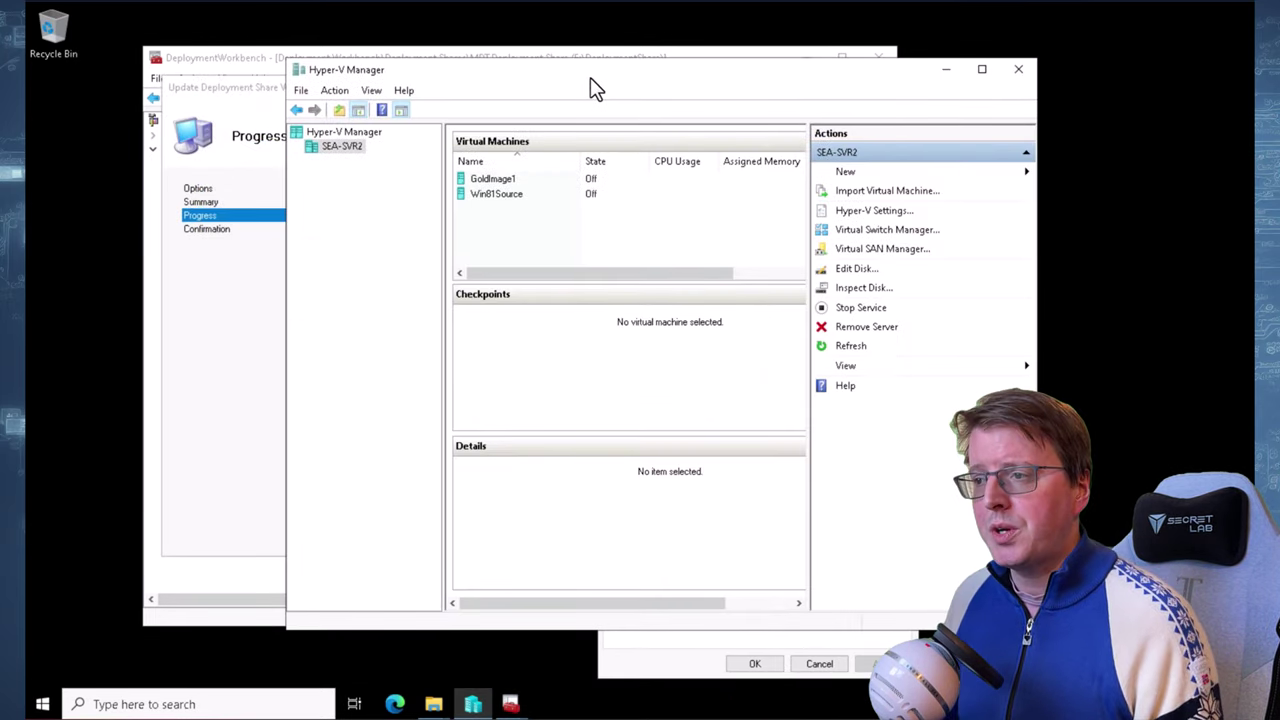
# Create an external virtual switch named 'External network' on the Hyper-V network adapter and apply it
pyautogui.click(876, 229)
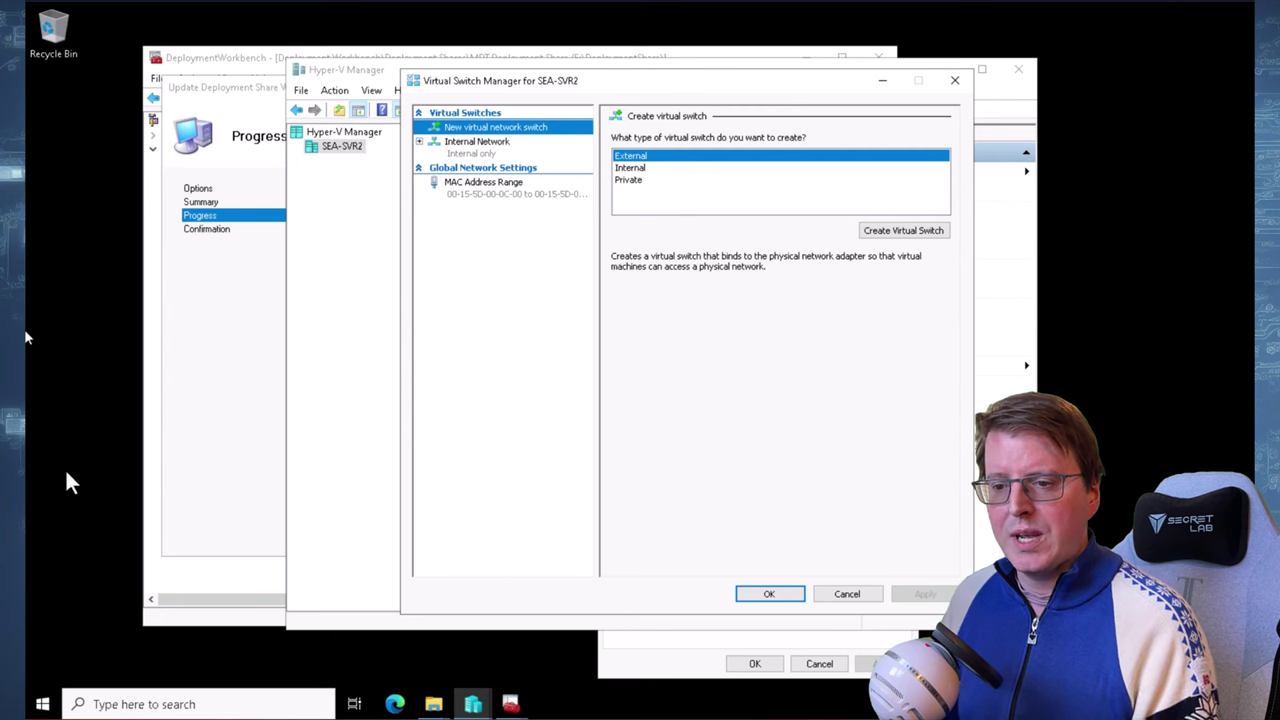
pyautogui.click(918, 231)
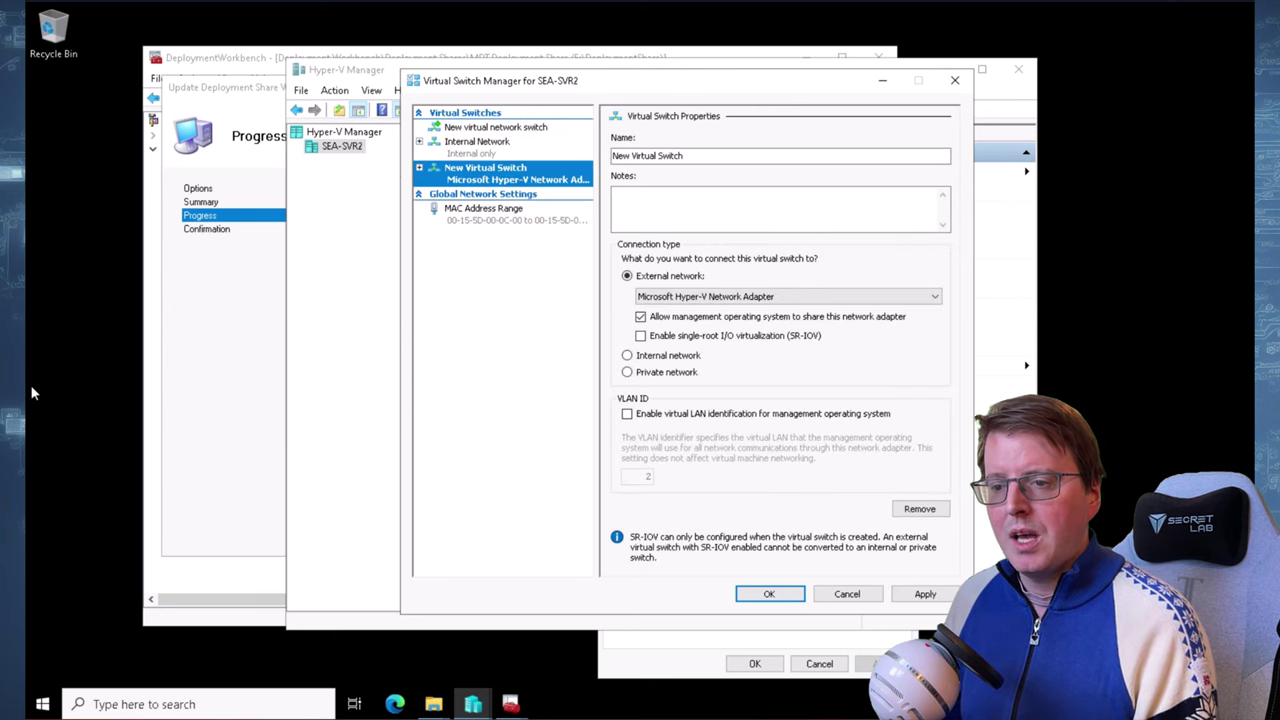
pyautogui.press('Tab')
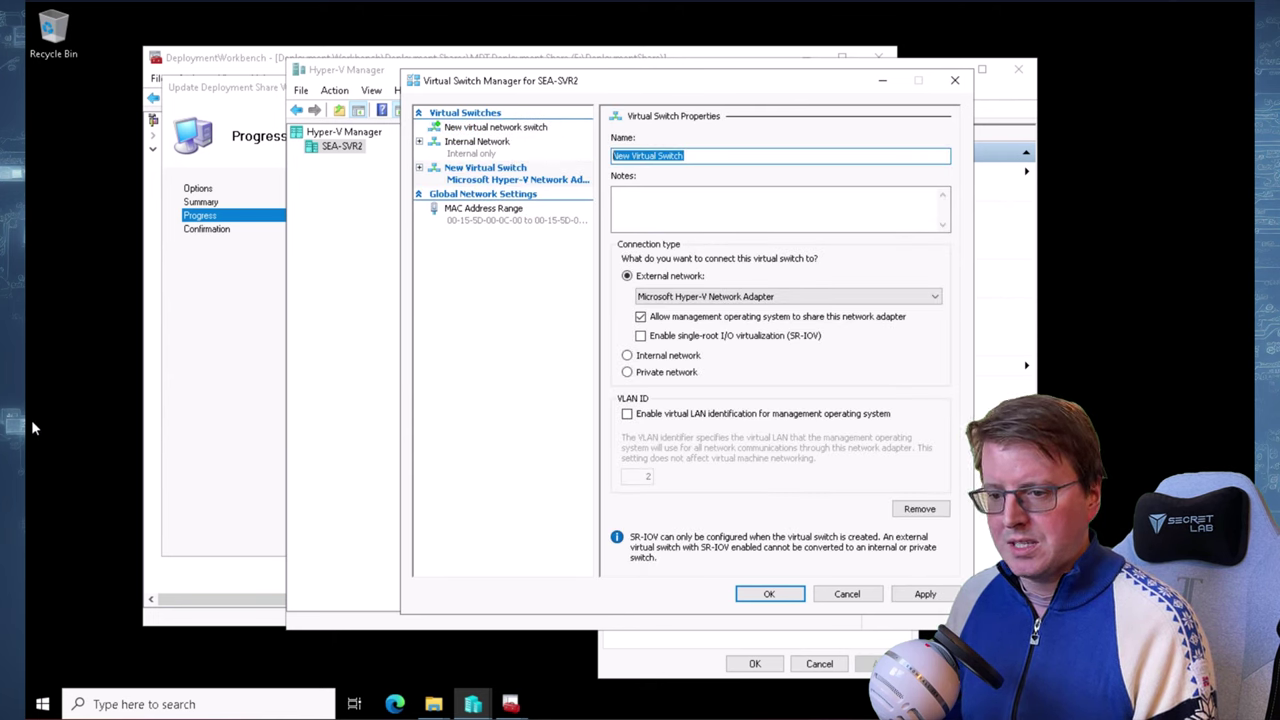
pyautogui.write('External network')
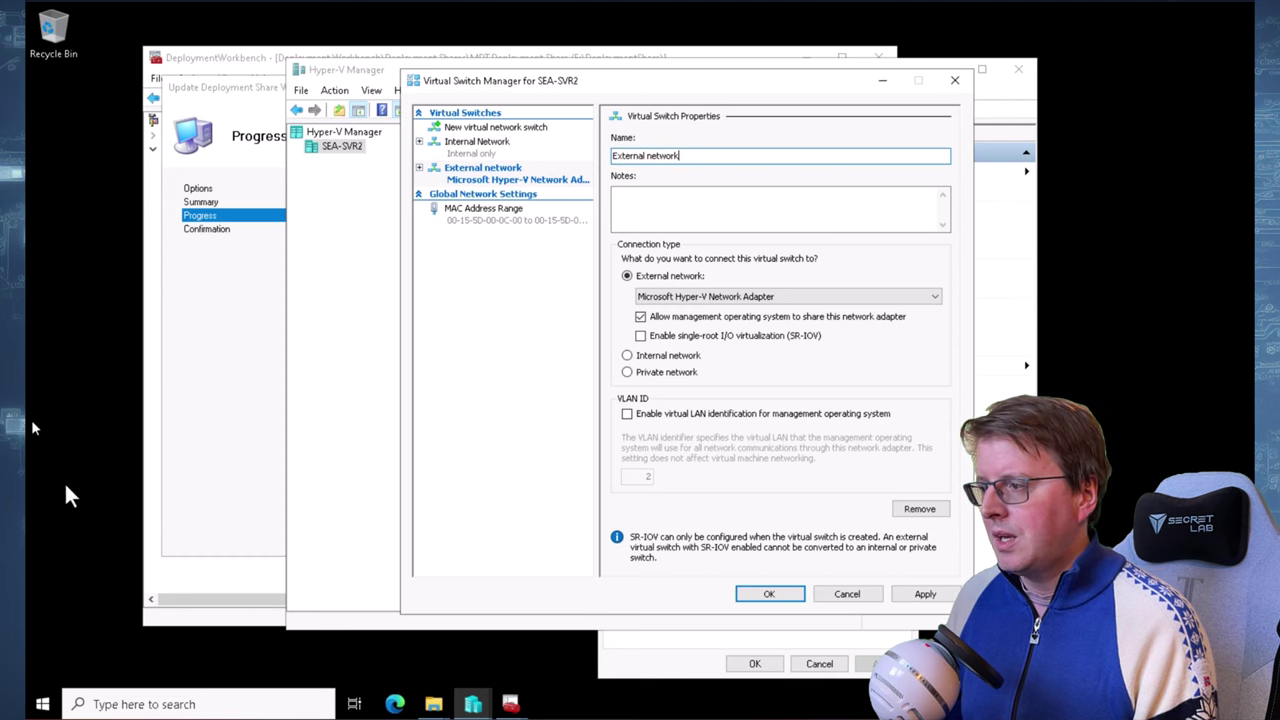
pyautogui.click(779, 596)
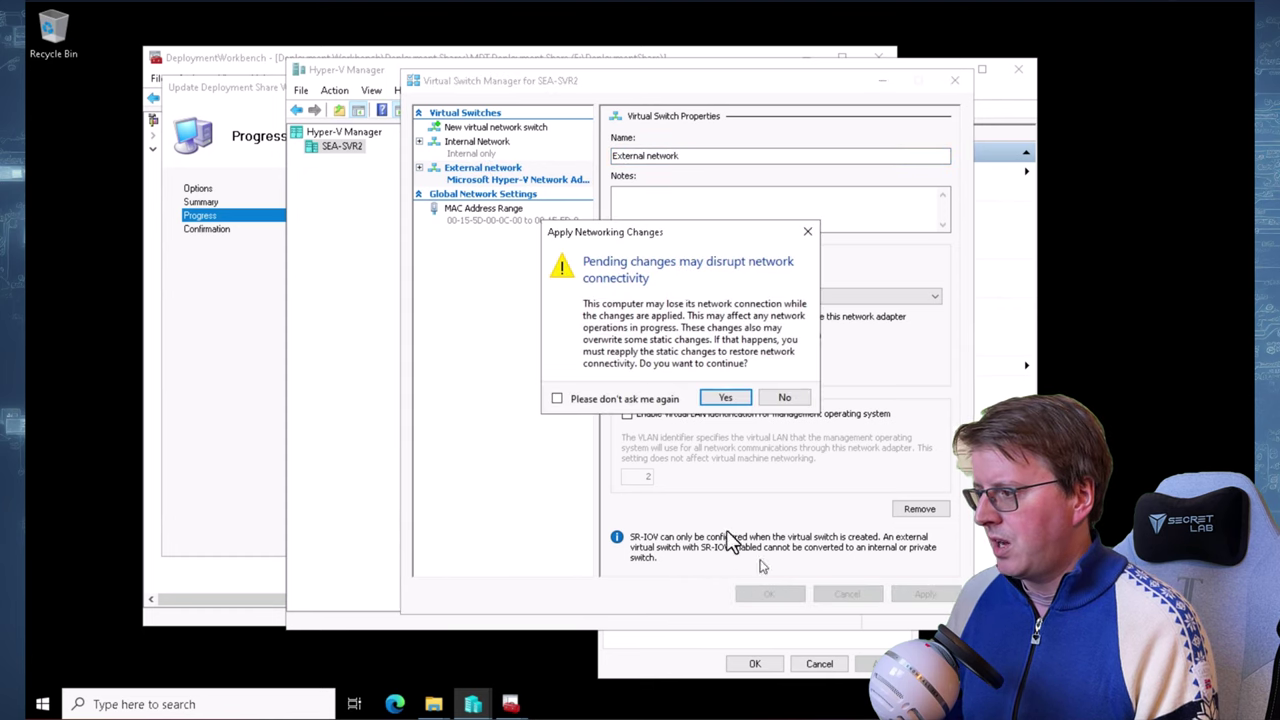
pyautogui.click(726, 399)
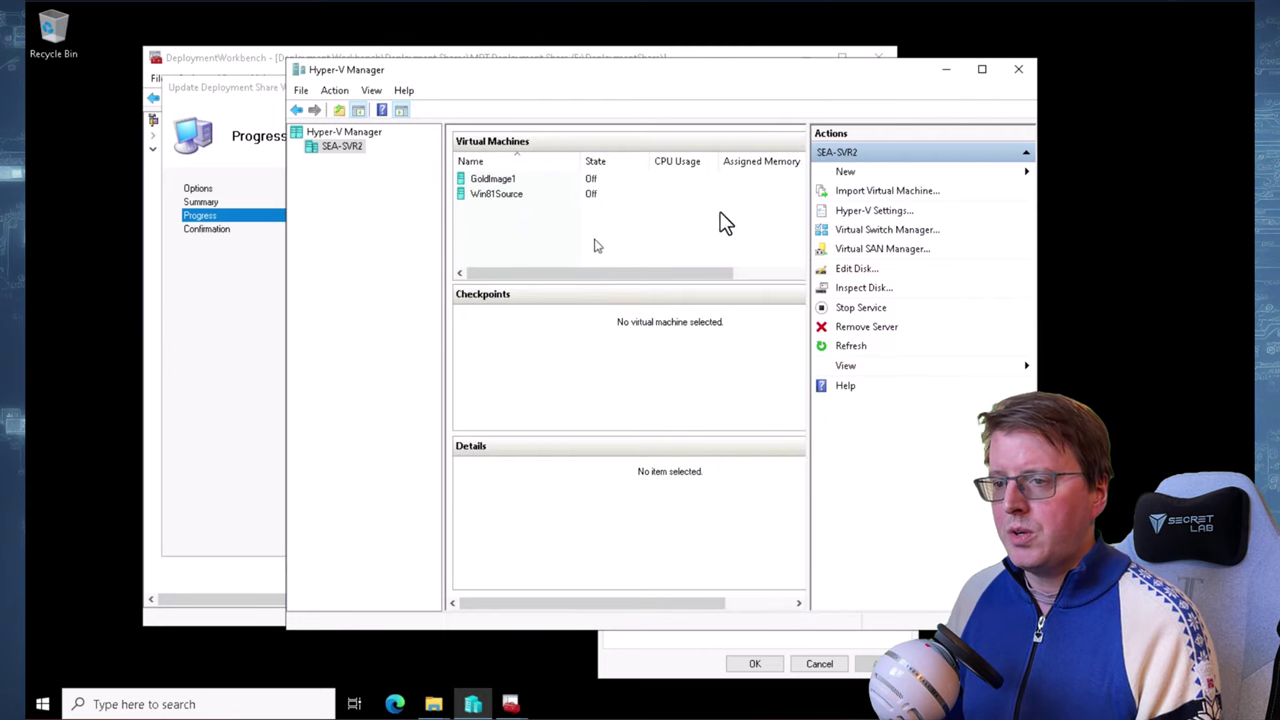
# Start a new virtual machine named SEA-WS4 stored in E:\Labfiles\VirtualMachines
pyautogui.click(926, 172)
pyautogui.click(1084, 172)
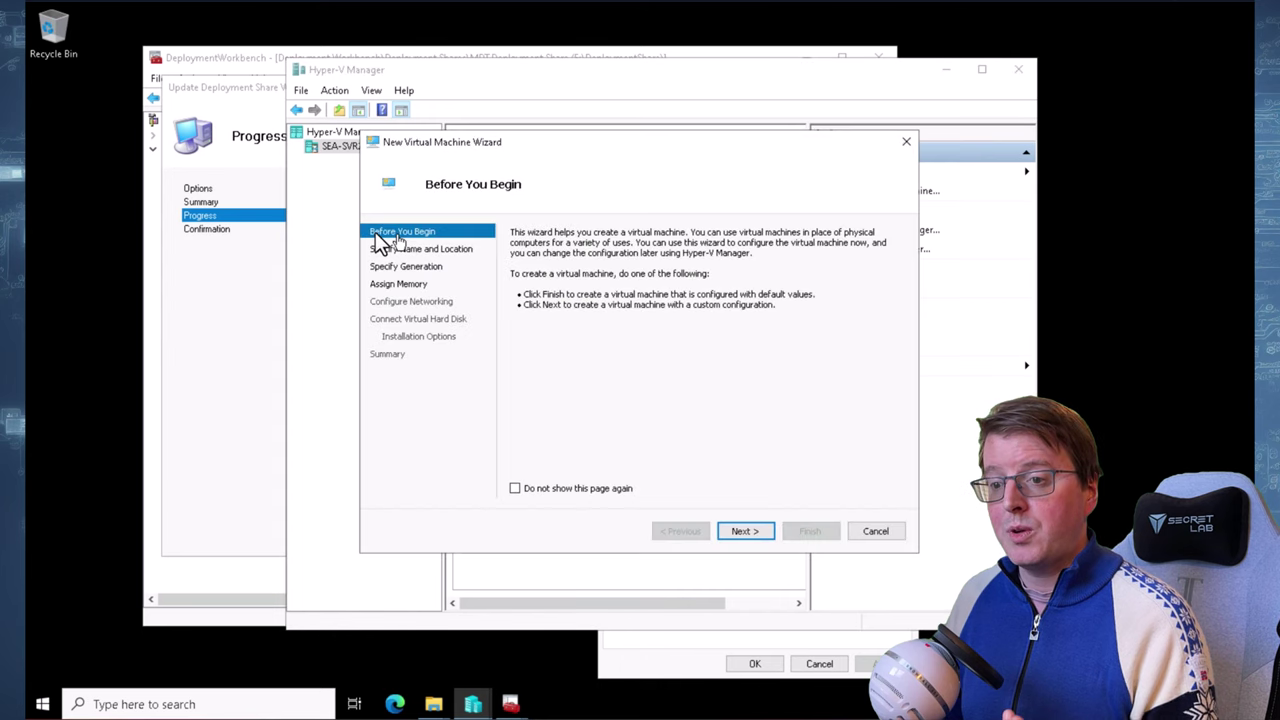
pyautogui.click(745, 531)
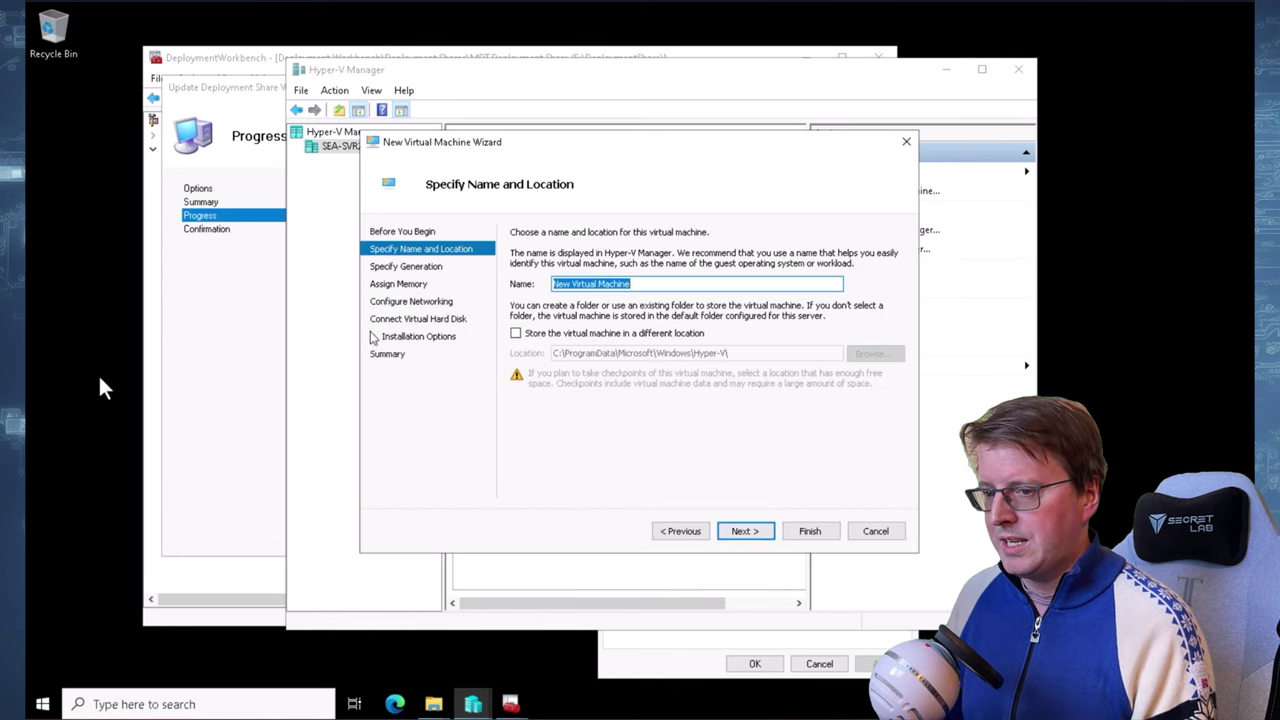
pyautogui.write('SEA-WS4')
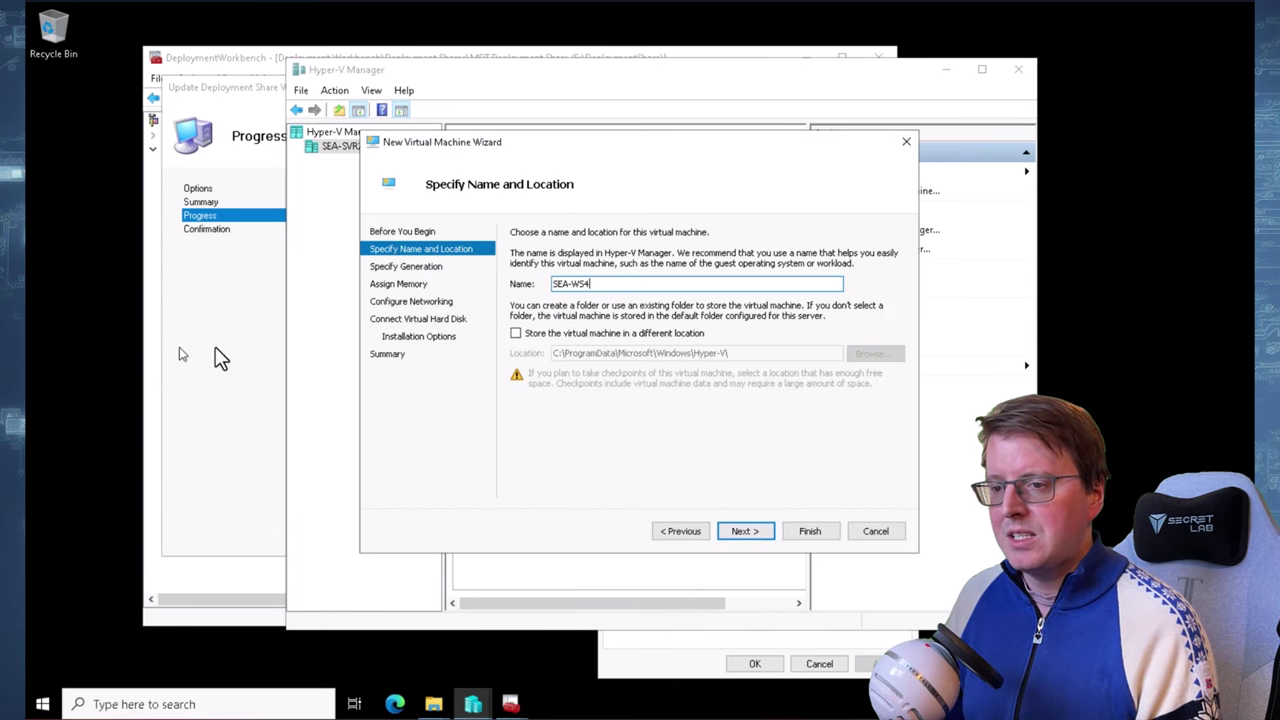
pyautogui.click(516, 333)
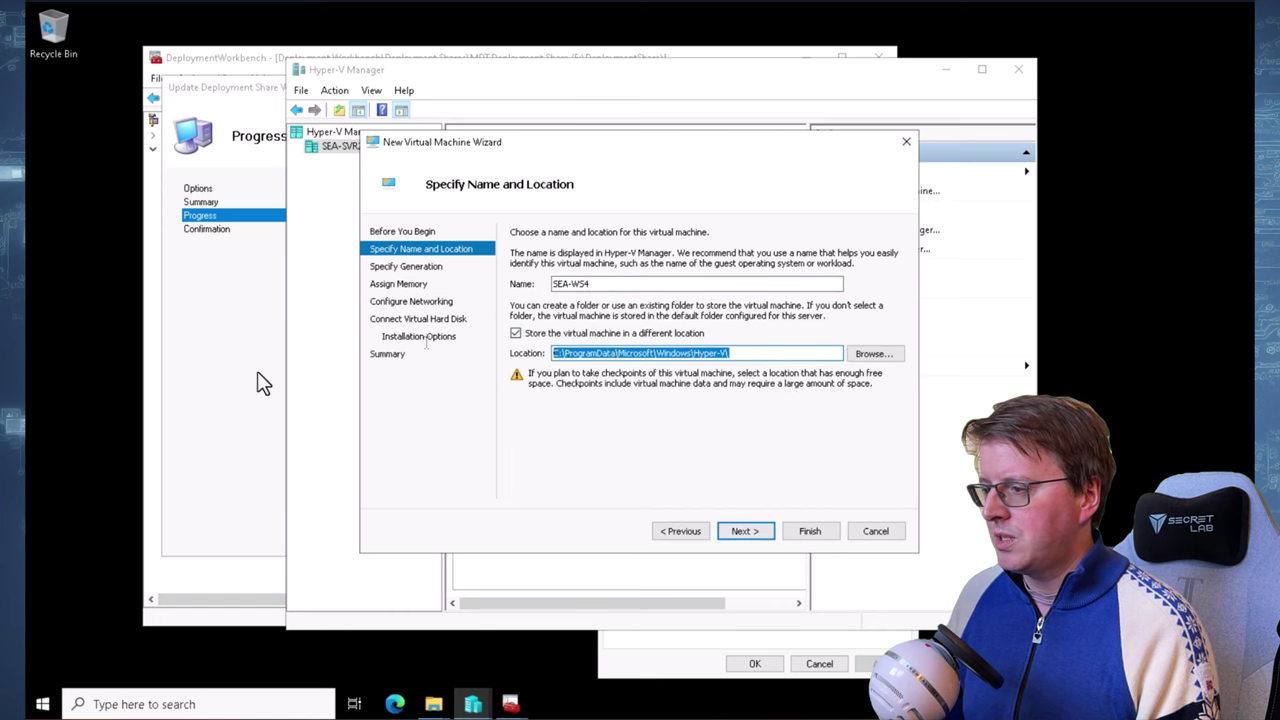
pyautogui.write('E:\\Labfiles\\VirtualMachines')
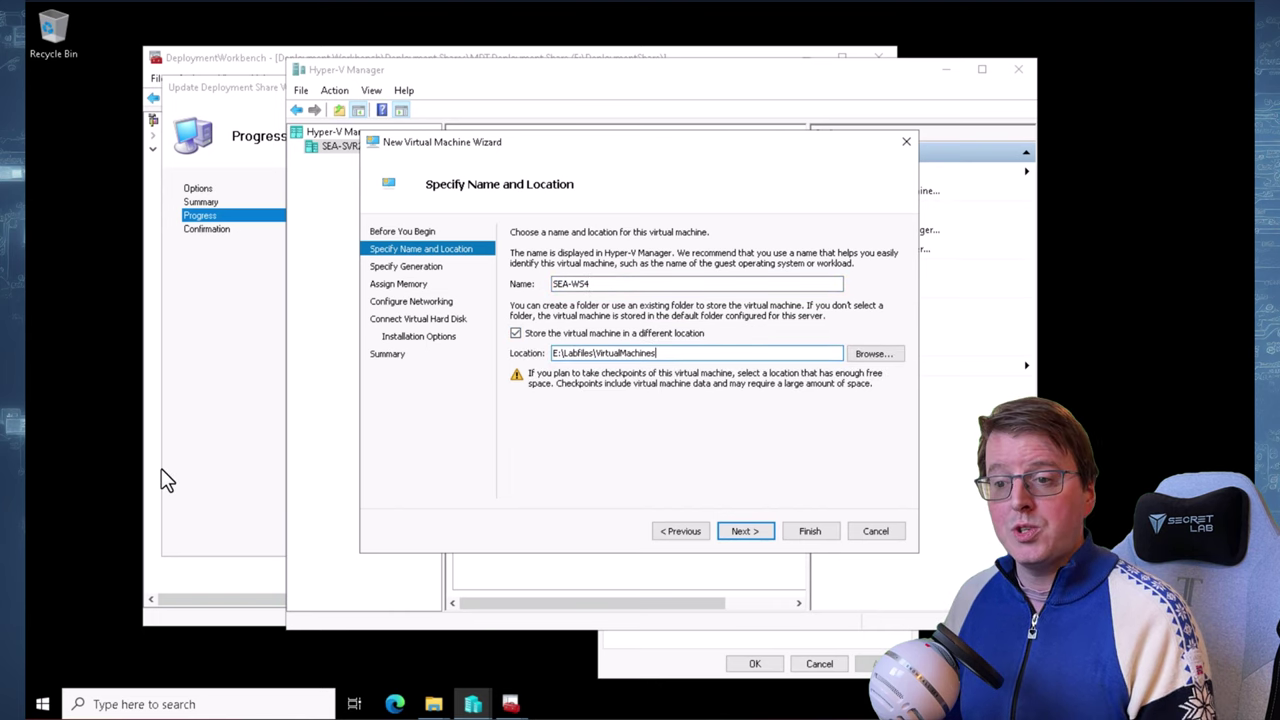
# Make SEA-WS4 a Generation 2 VM with 8192 MB startup memory
pyautogui.click(752, 535)
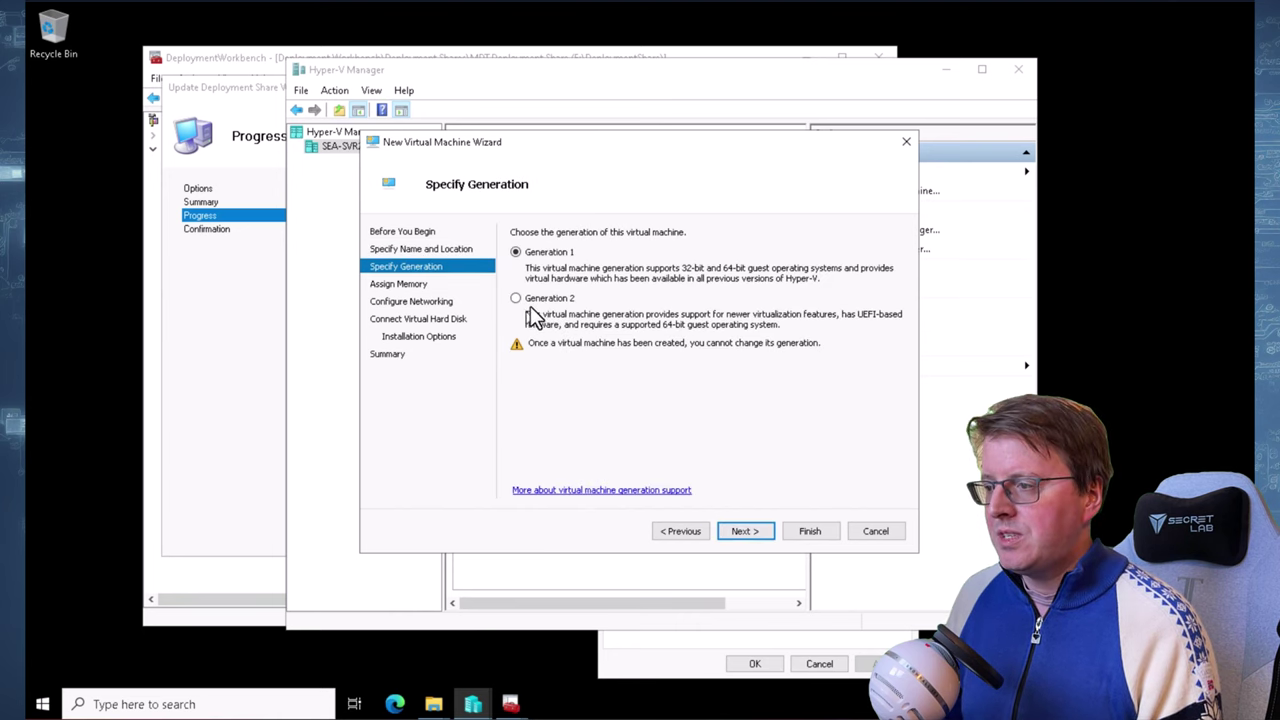
pyautogui.click(752, 531)
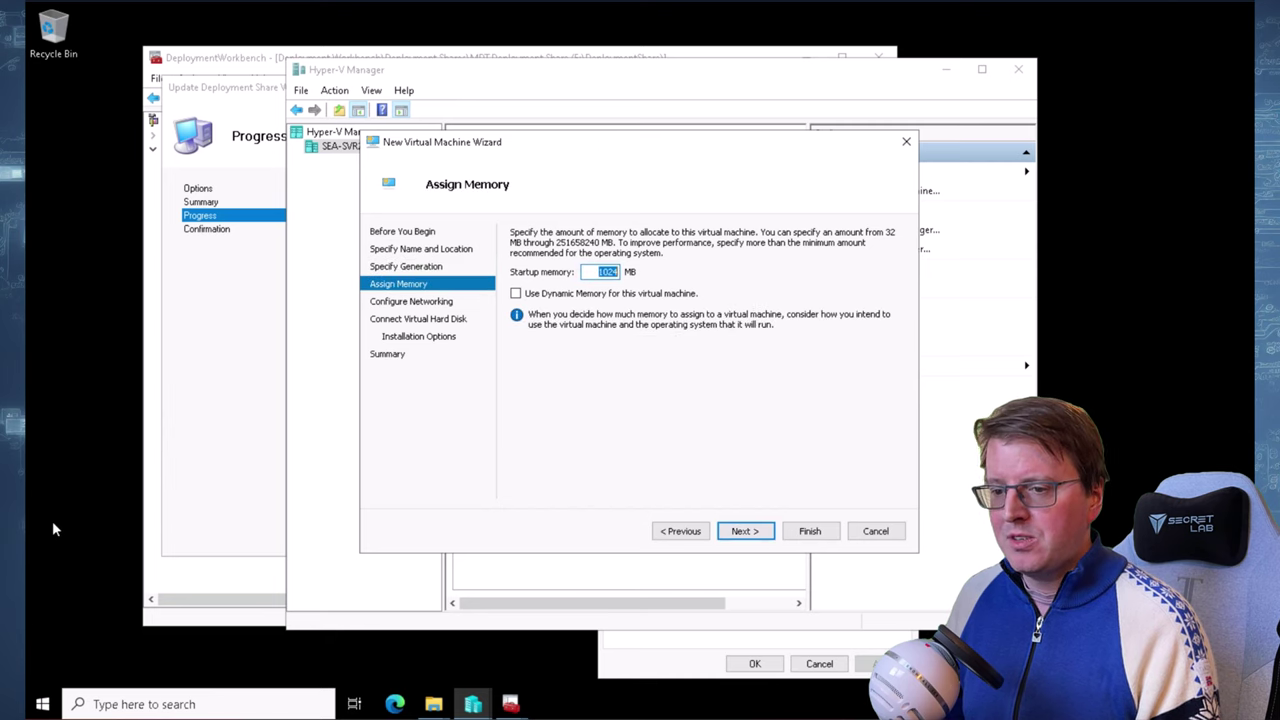
pyautogui.write('8192')
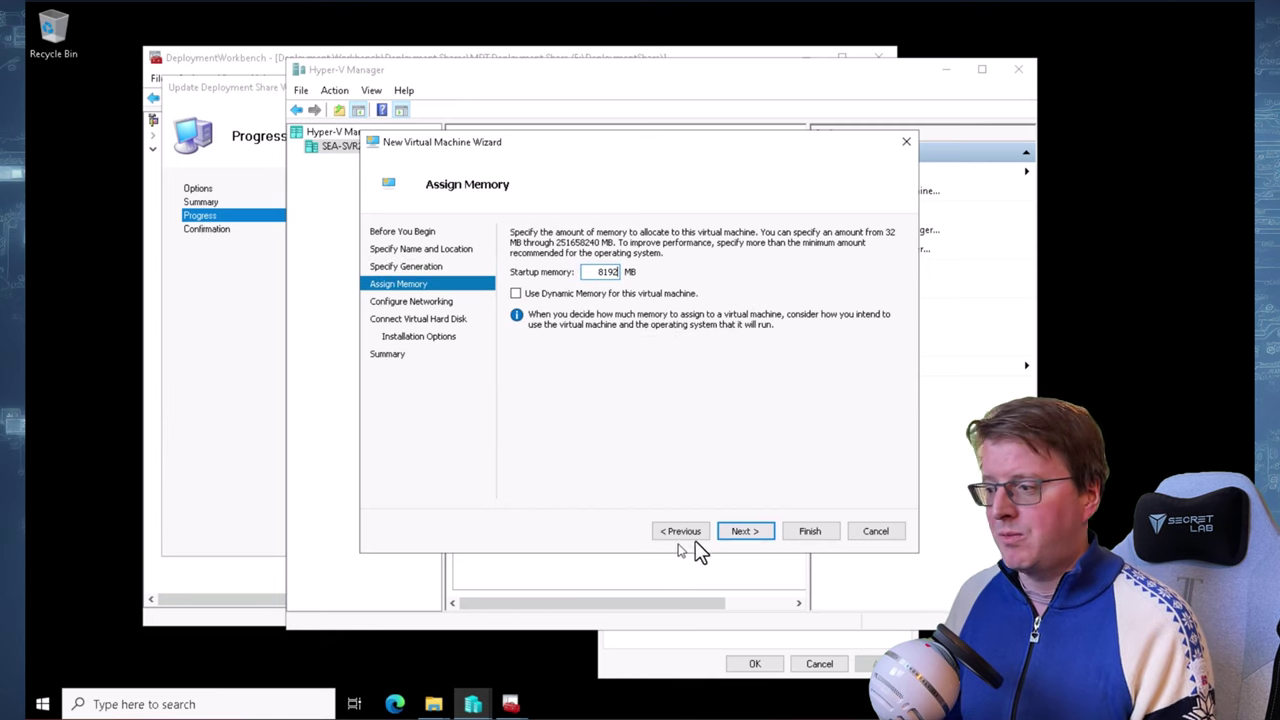
pyautogui.click(738, 540)
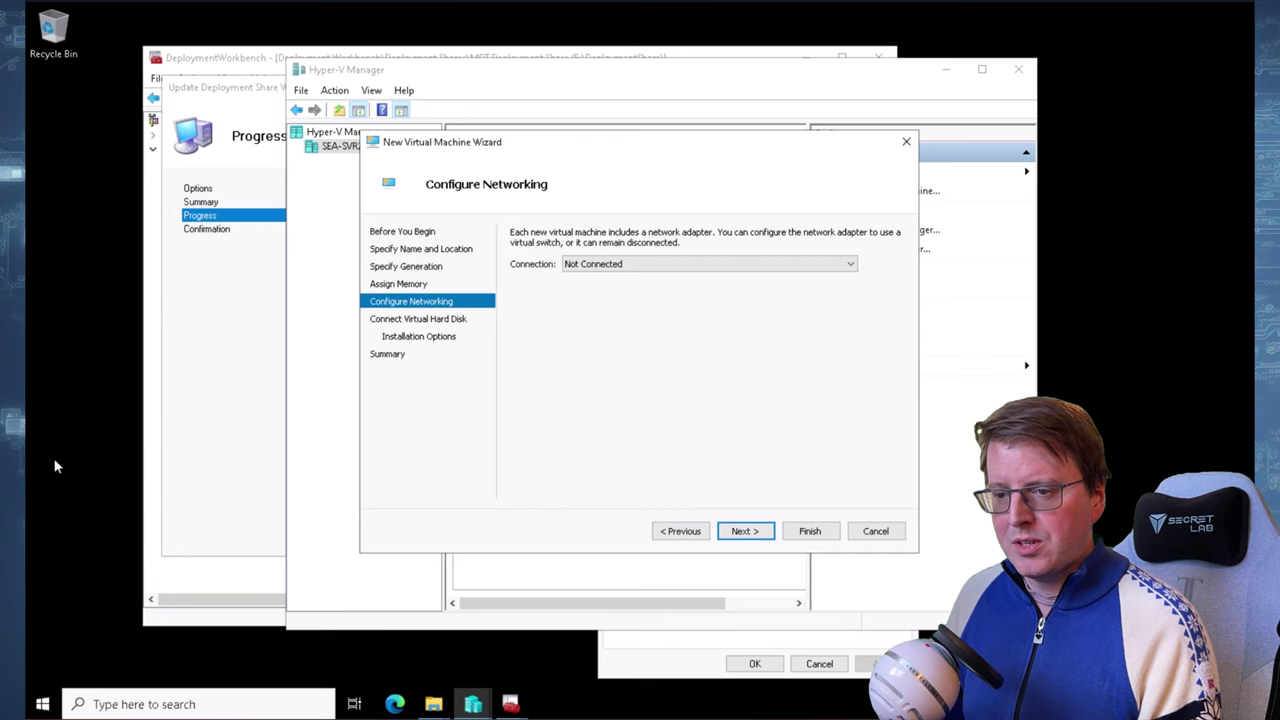
# Connect SEA-WS4's network adapter to the External network switch
pyautogui.click(614, 266)
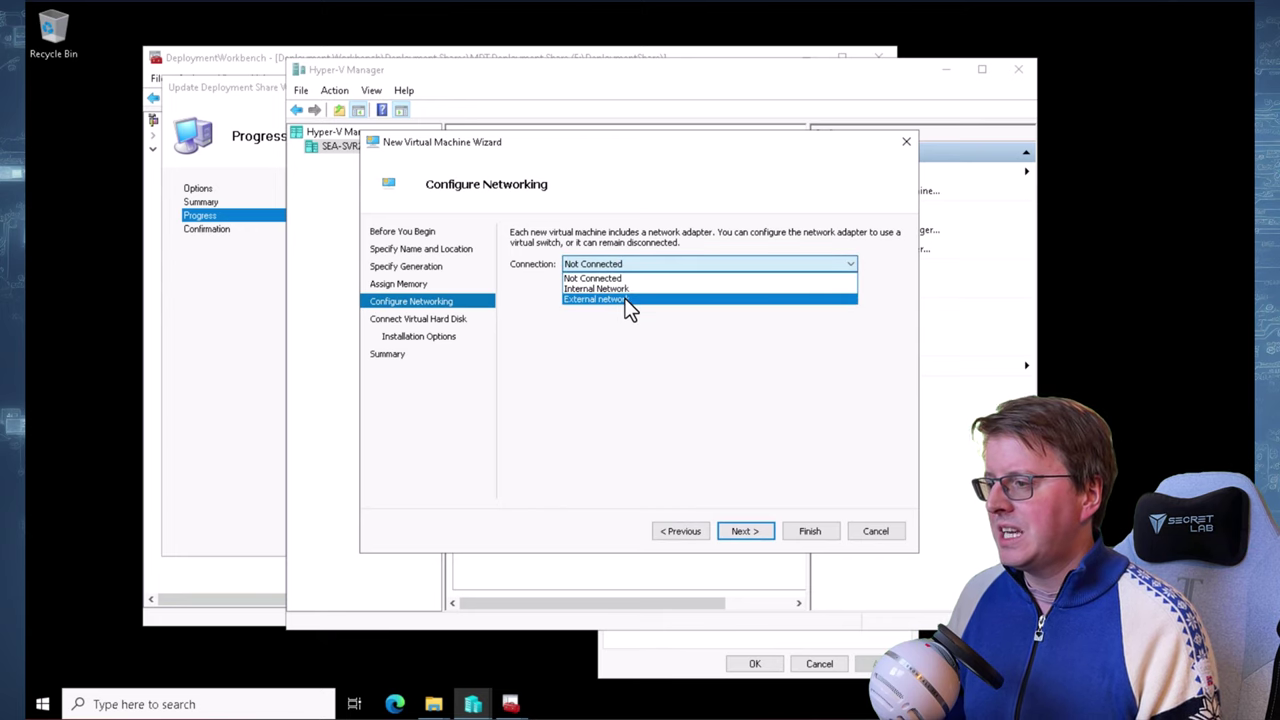
pyautogui.click(628, 300)
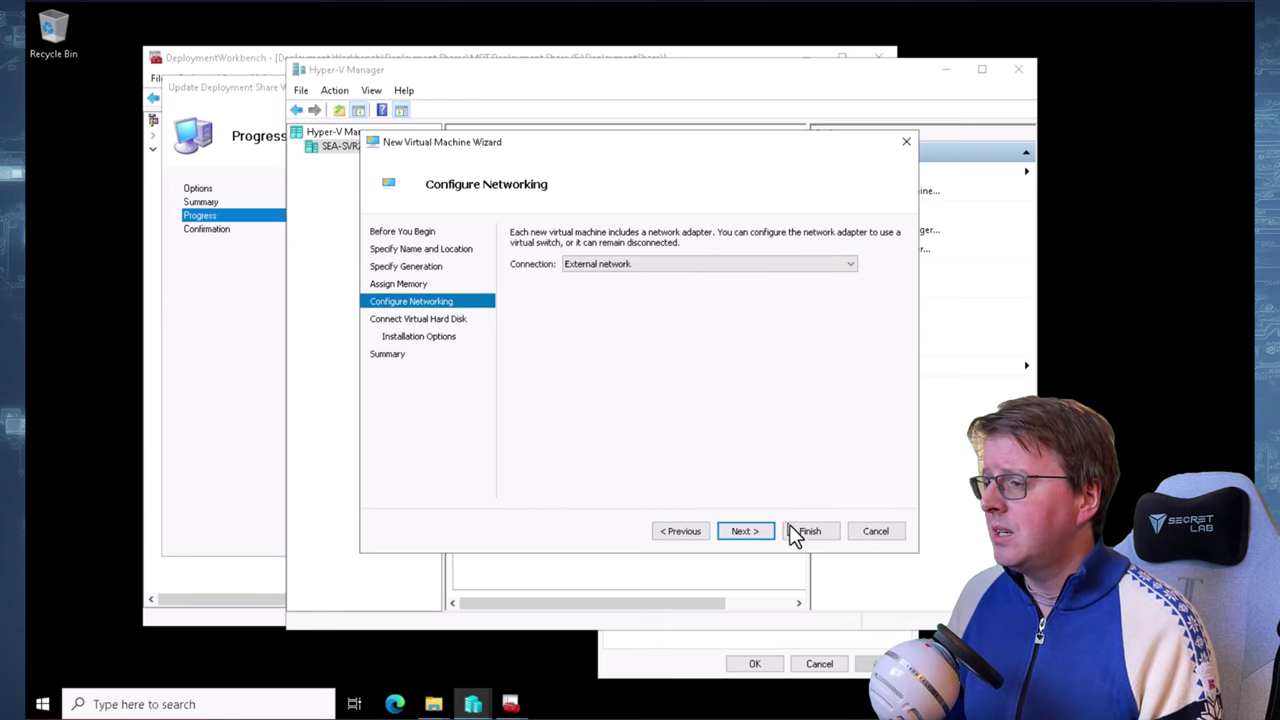
pyautogui.click(756, 530)
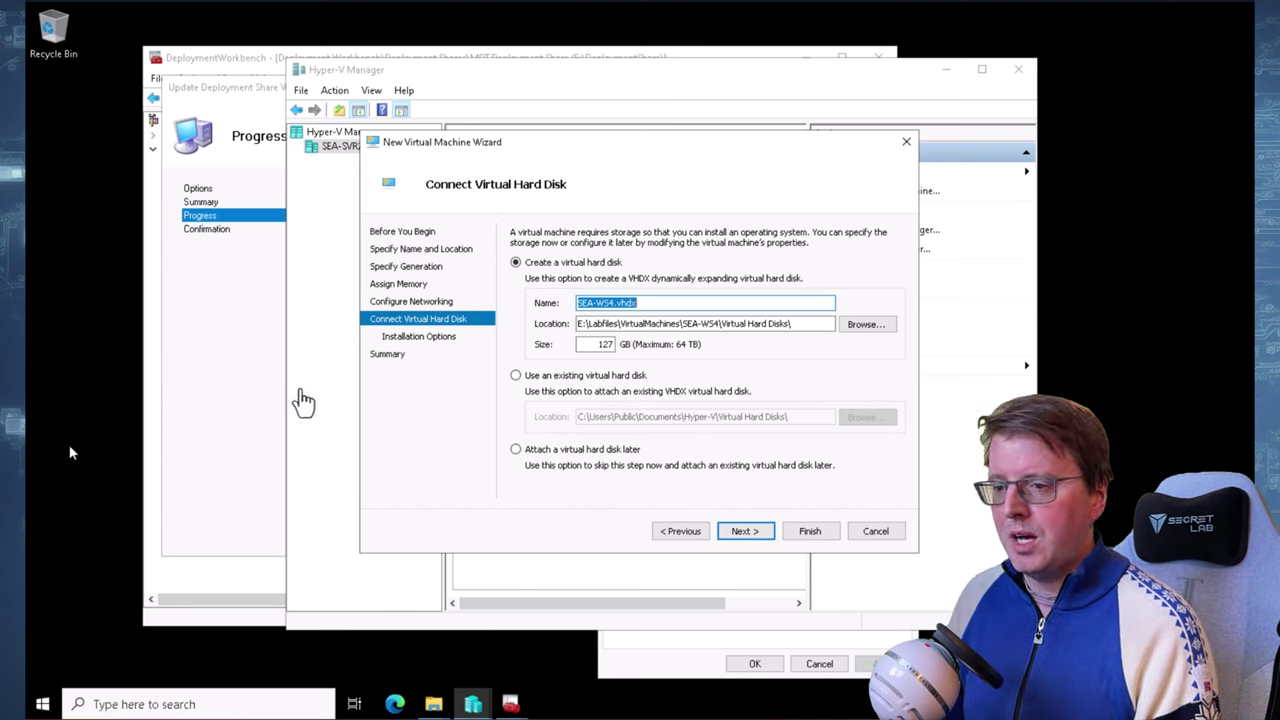
# Place the 127 GB SEA-WS4.vhdx virtual hard disk in E:\Labfiles\VirtualMachines
pyautogui.click(629, 326)
pyautogui.doubleClick(630, 326)
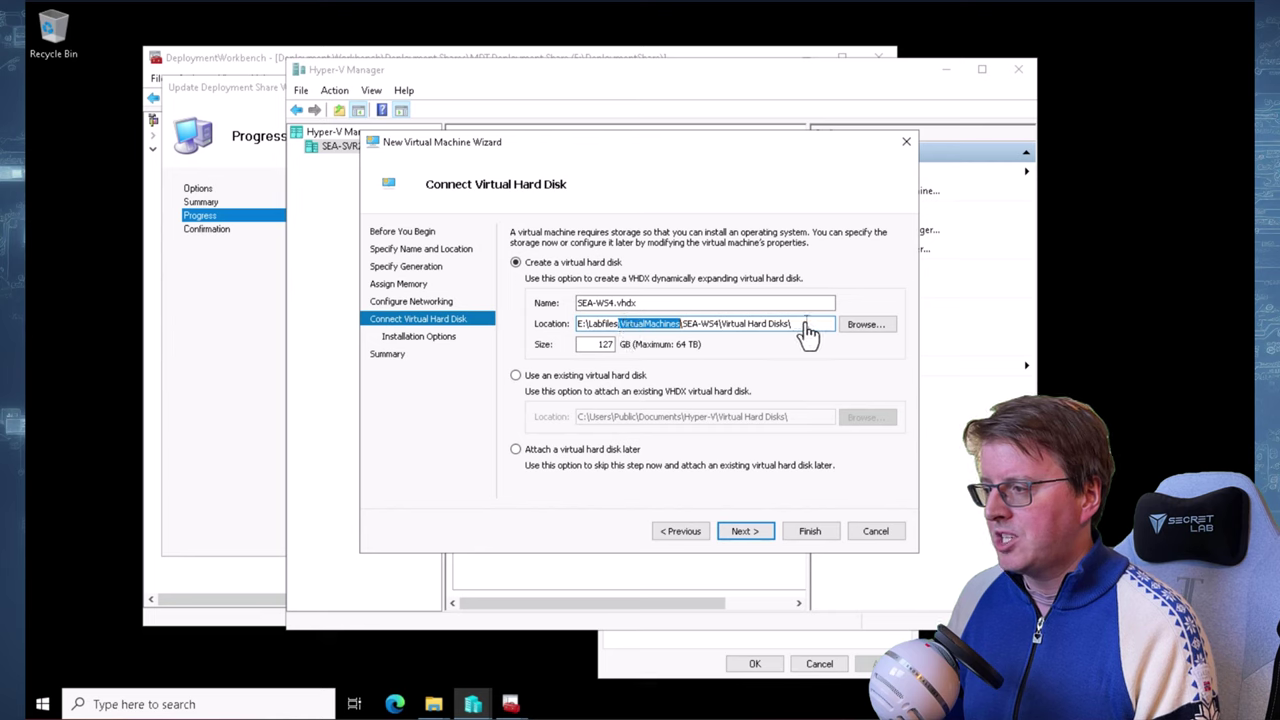
pyautogui.moveTo(806, 326); pyautogui.dragTo(490, 332)
pyautogui.write('E:\\Labfiles\\VirtualMachines')
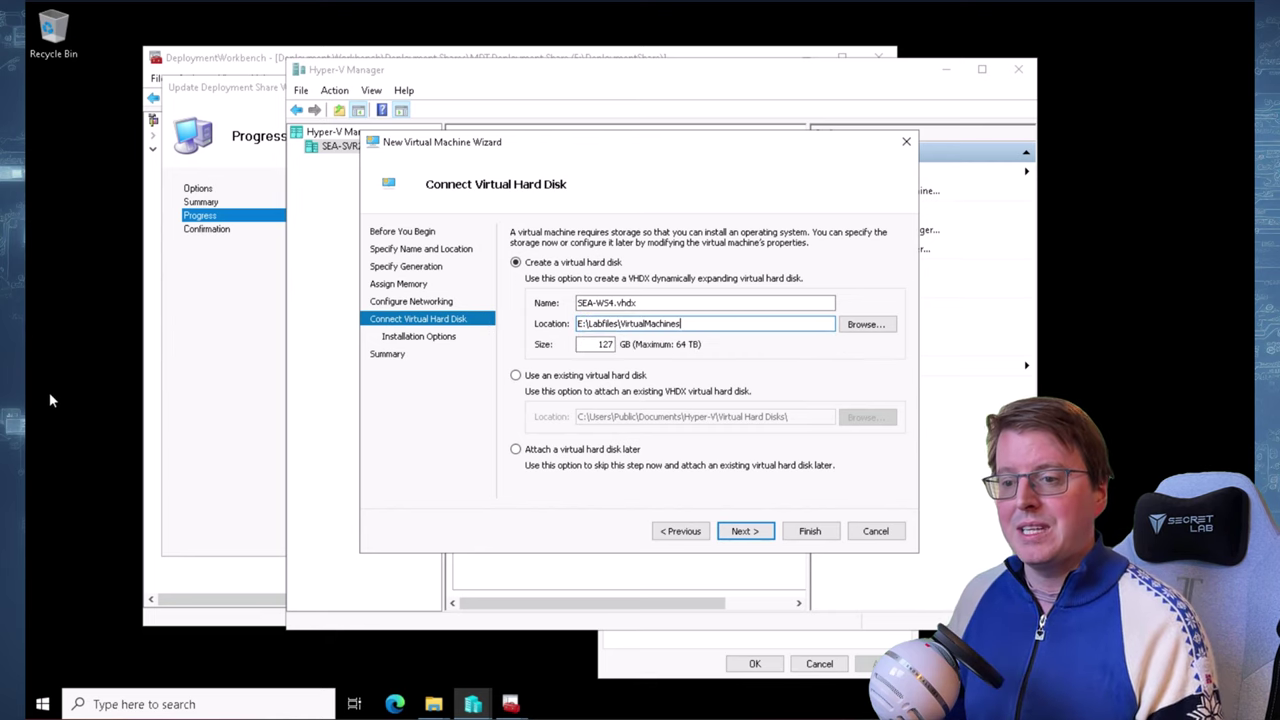
pyautogui.doubleClick(600, 344)
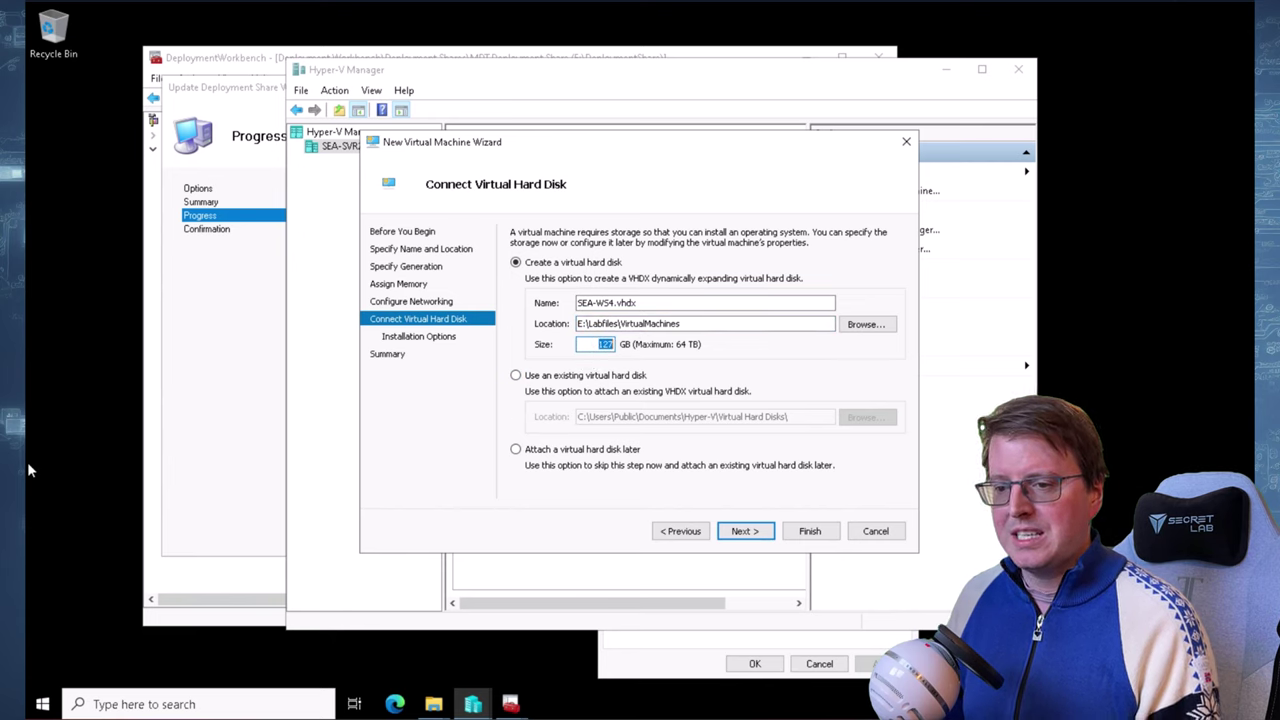
pyautogui.click(768, 540)
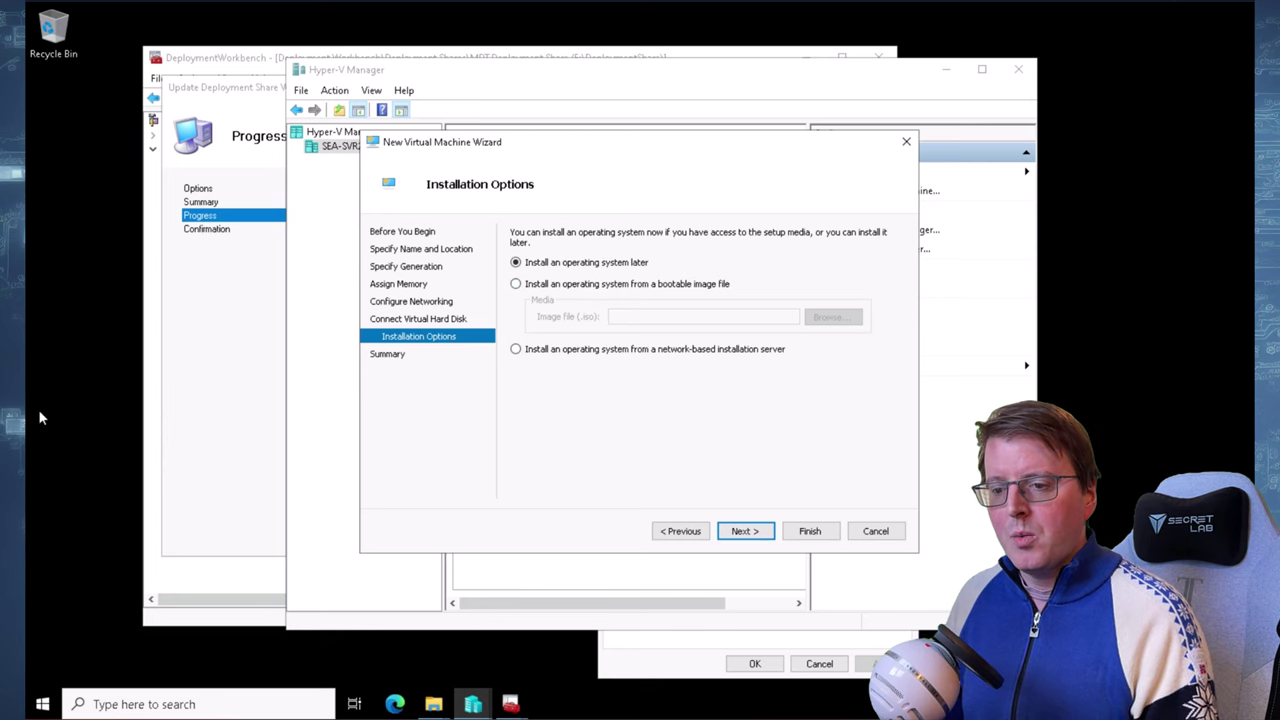
# Set SEA-WS4 to boot from E:\DeploymentShare\Boot\LiteTouchPE_x64.iso and finish creating the VM
pyautogui.click(548, 285)
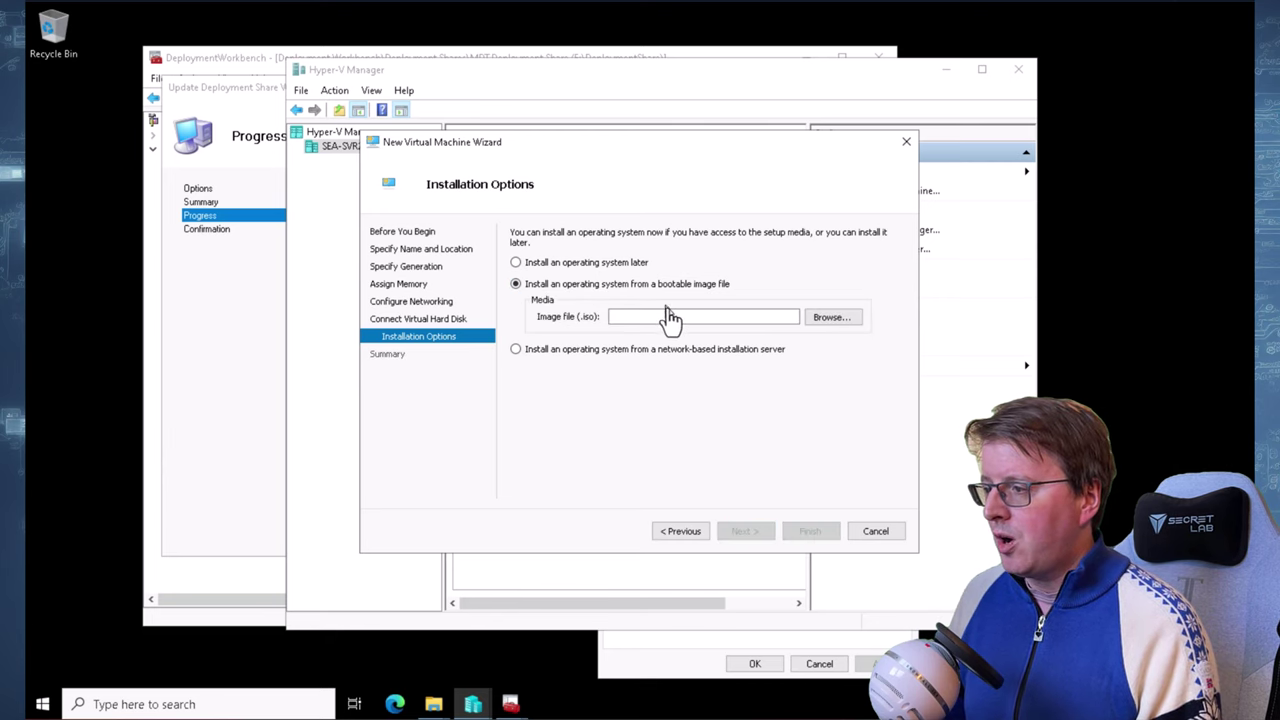
pyautogui.write('E:\\DeploymentShare\\Boot\\LiteTouchPE_x64.iso')
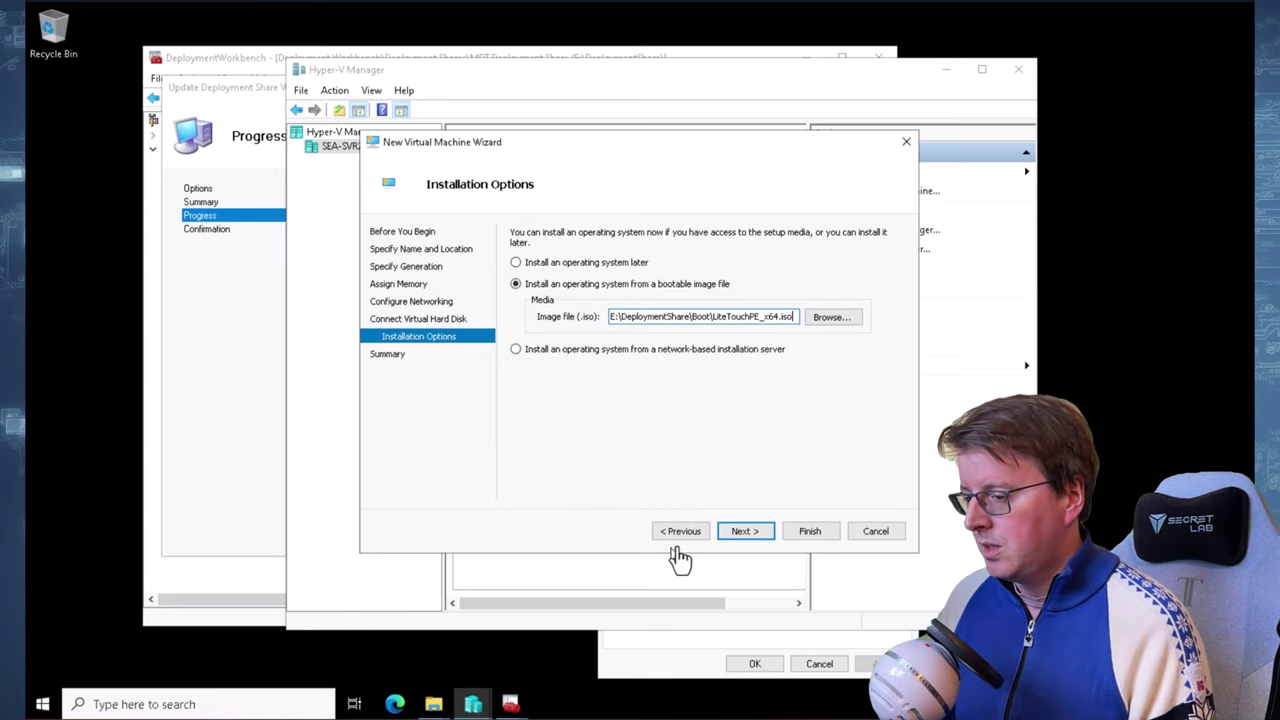
pyautogui.click(740, 534)
pyautogui.click(788, 537)
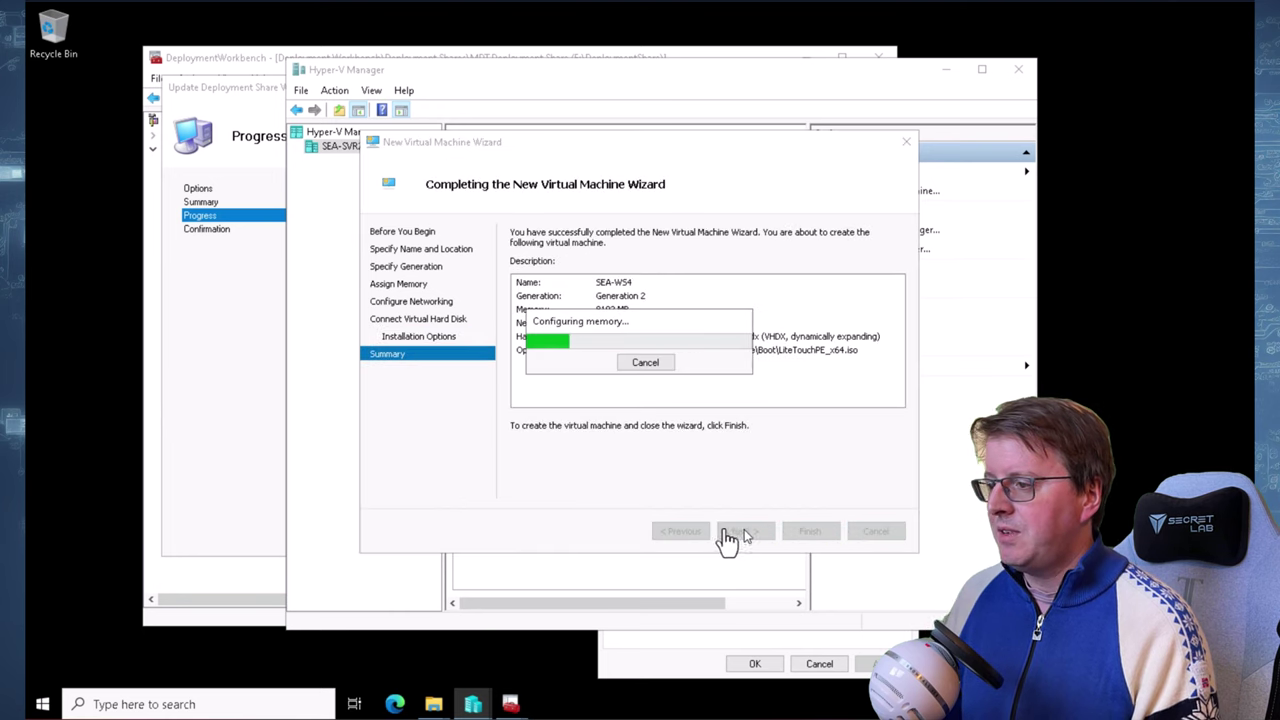
# Close the completed deployment share update and return to Hyper-V Manager listing SEA-WS4
pyautogui.moveTo(507, 700)
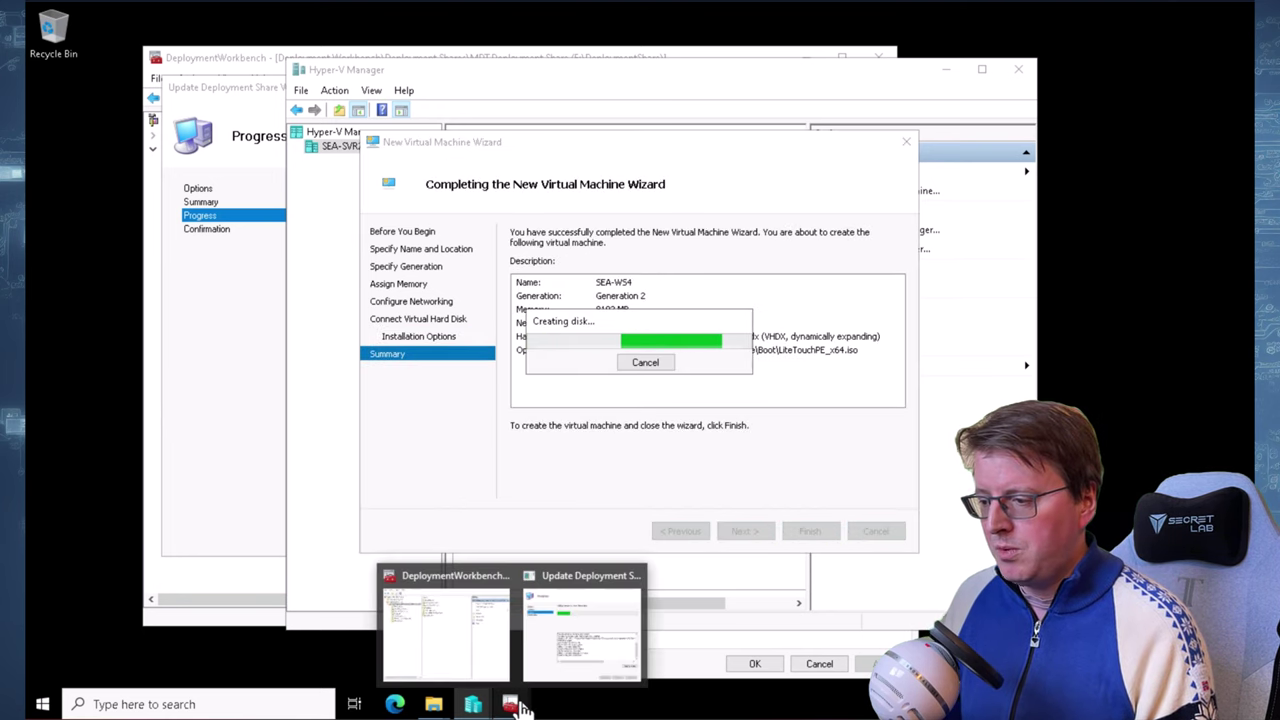
pyautogui.click(557, 670)
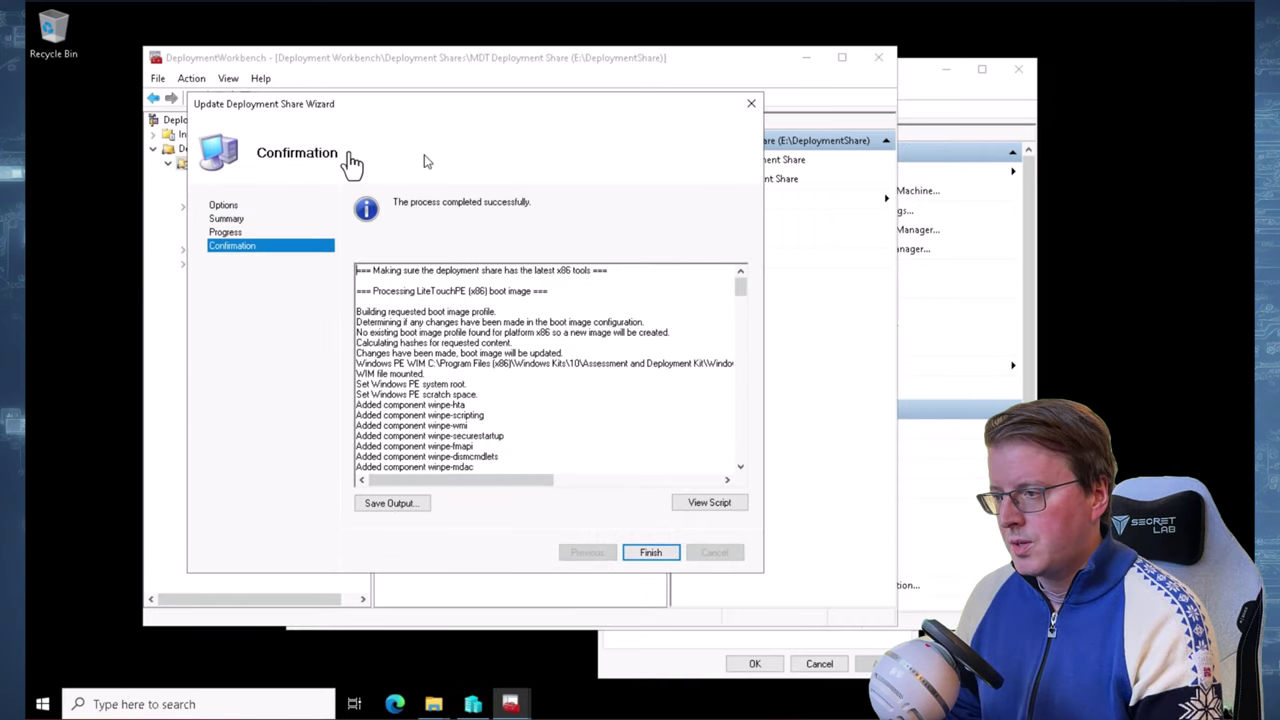
pyautogui.click(648, 552)
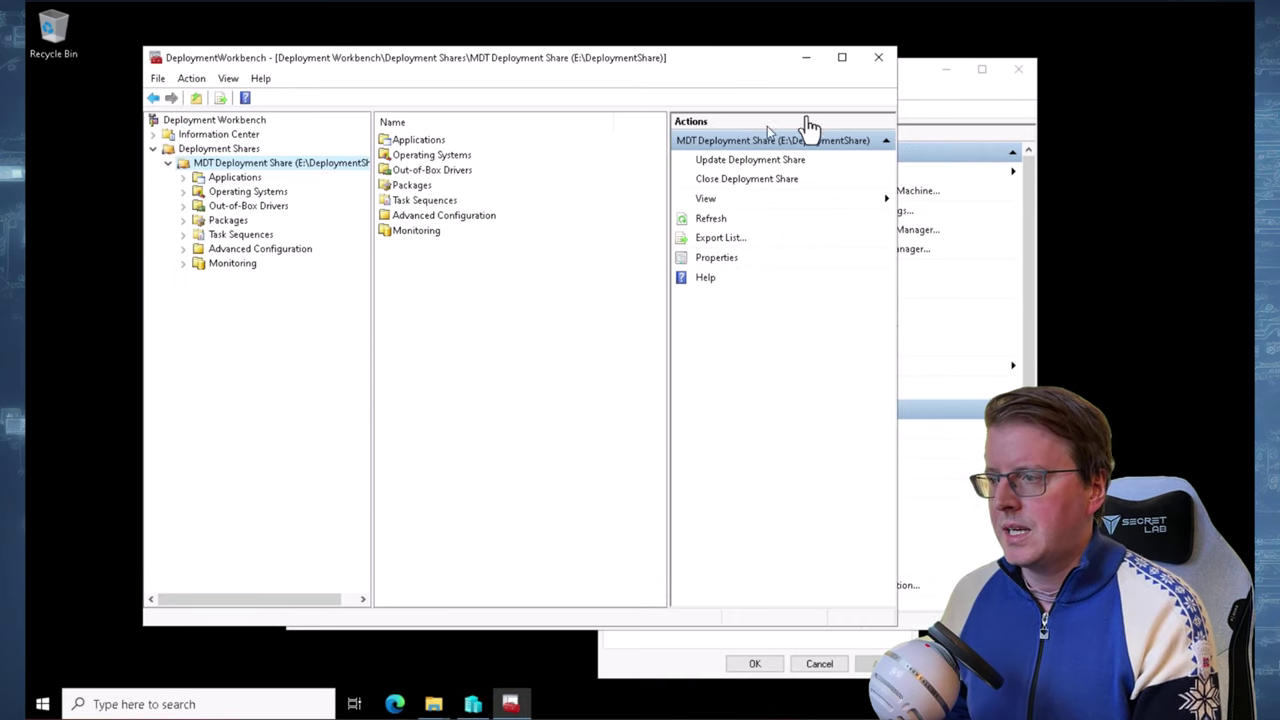
pyautogui.click(940, 116)
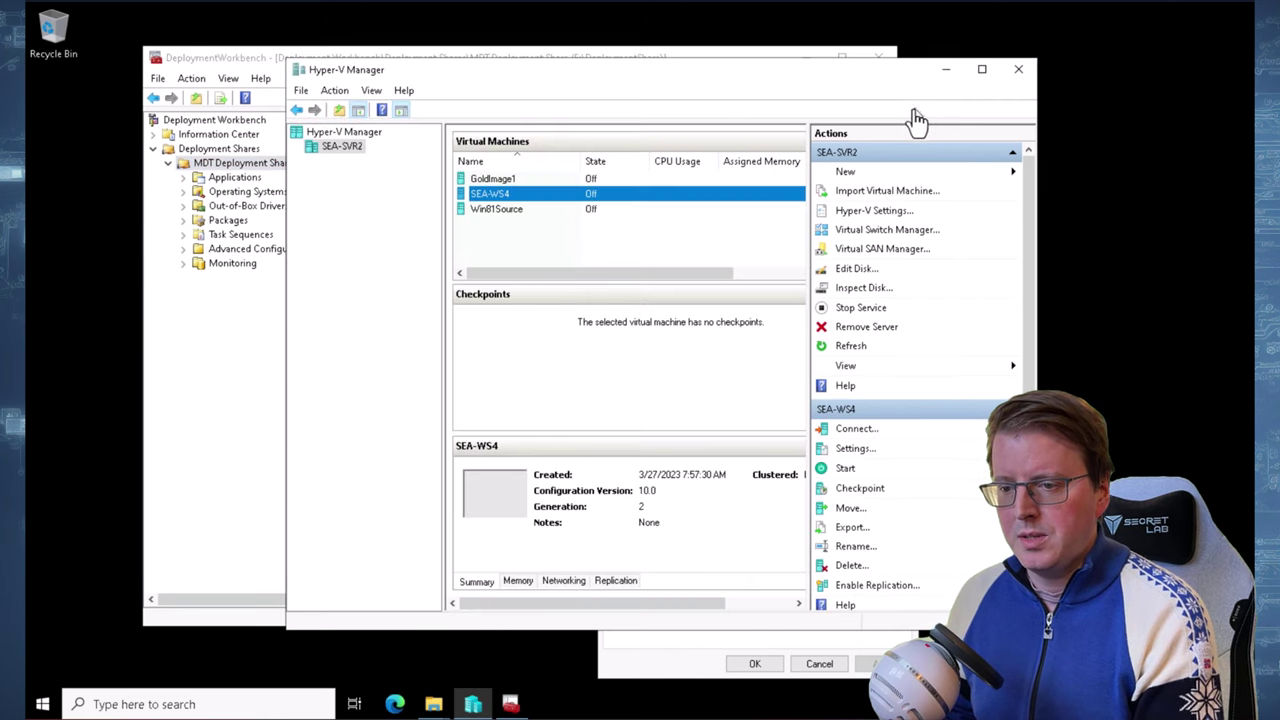
# Connect to SEA-WS4, power it on, and boot it from the LiteTouchPE DVD
pyautogui.rightClick(502, 194)
pyautogui.click(549, 203)
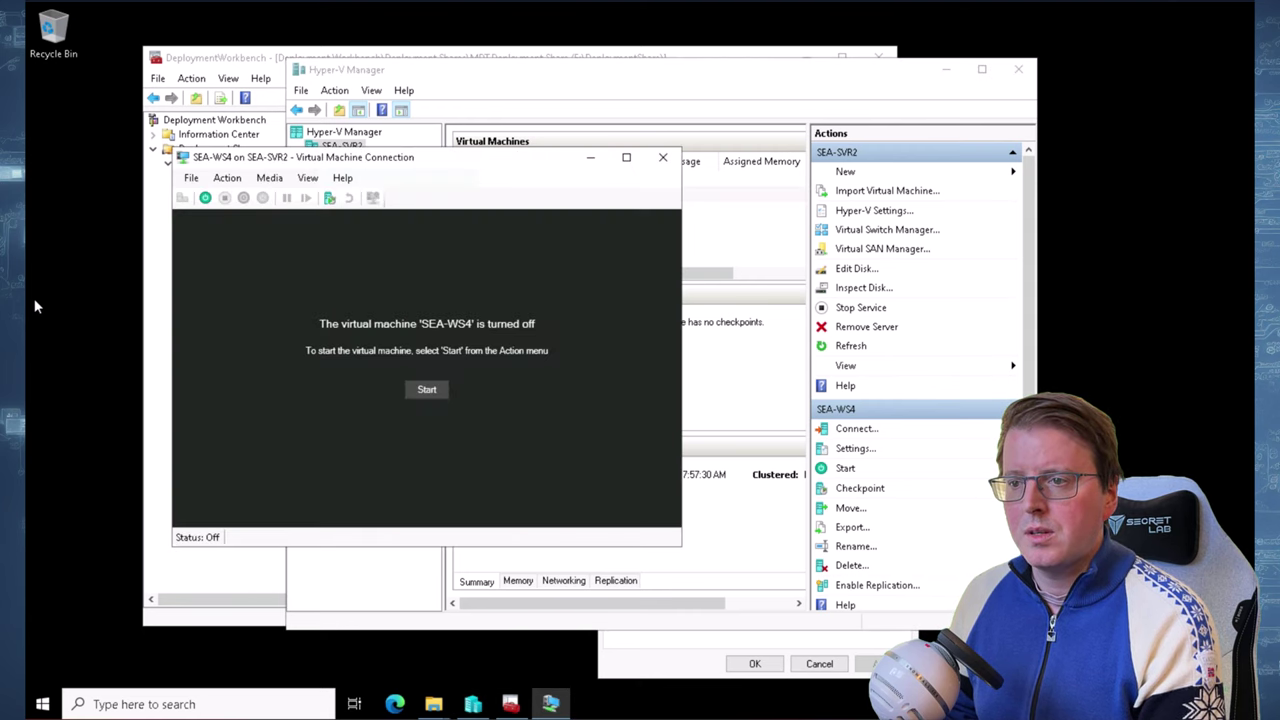
pyautogui.click(426, 389)
pyautogui.moveTo(395, 165); pyautogui.dragTo(503, 168)
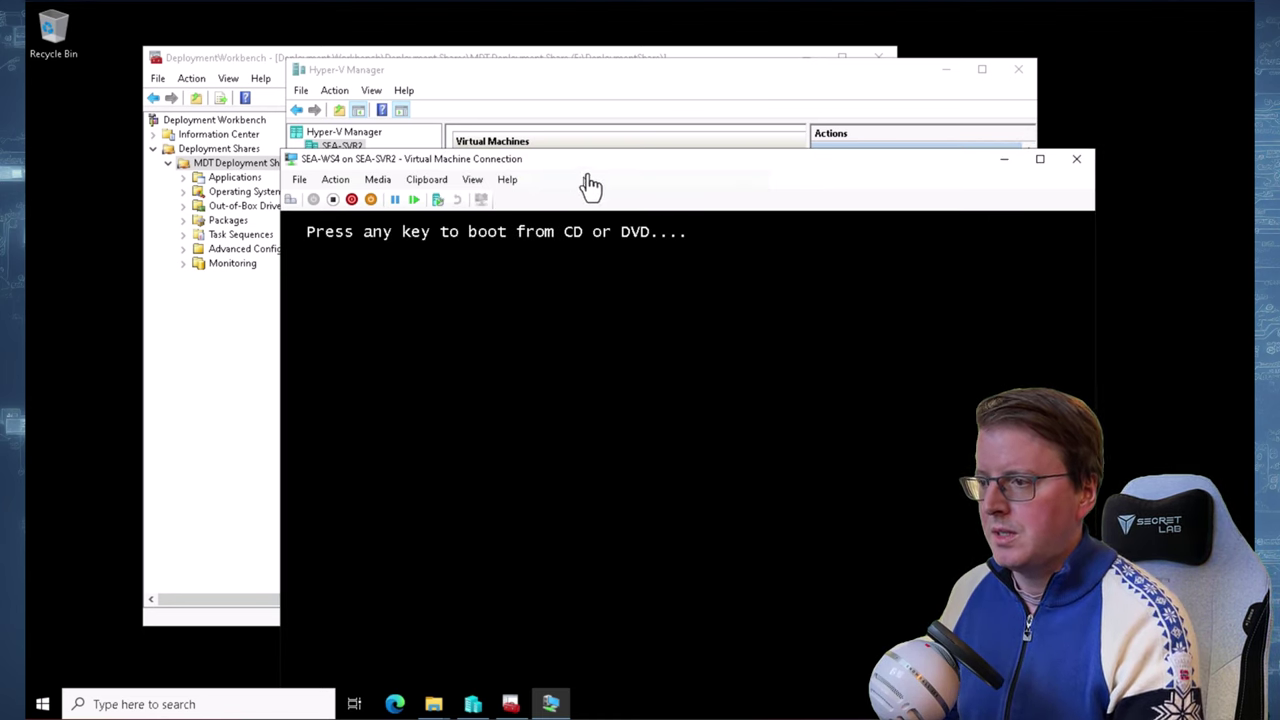
pyautogui.press('Return')
pyautogui.moveTo(551, 160); pyautogui.dragTo(489, 32)
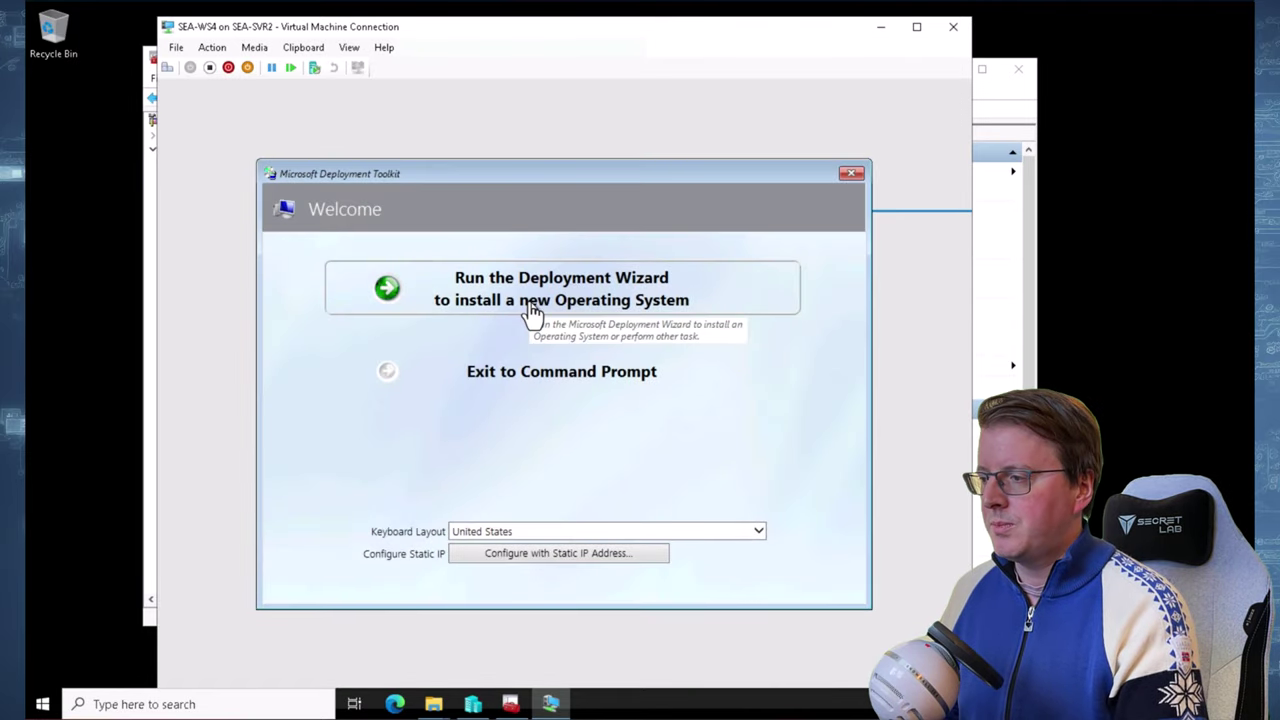
# Run the Deployment Wizard and enter the Administrator account's password for the Contoso domain share
pyautogui.click(531, 310)
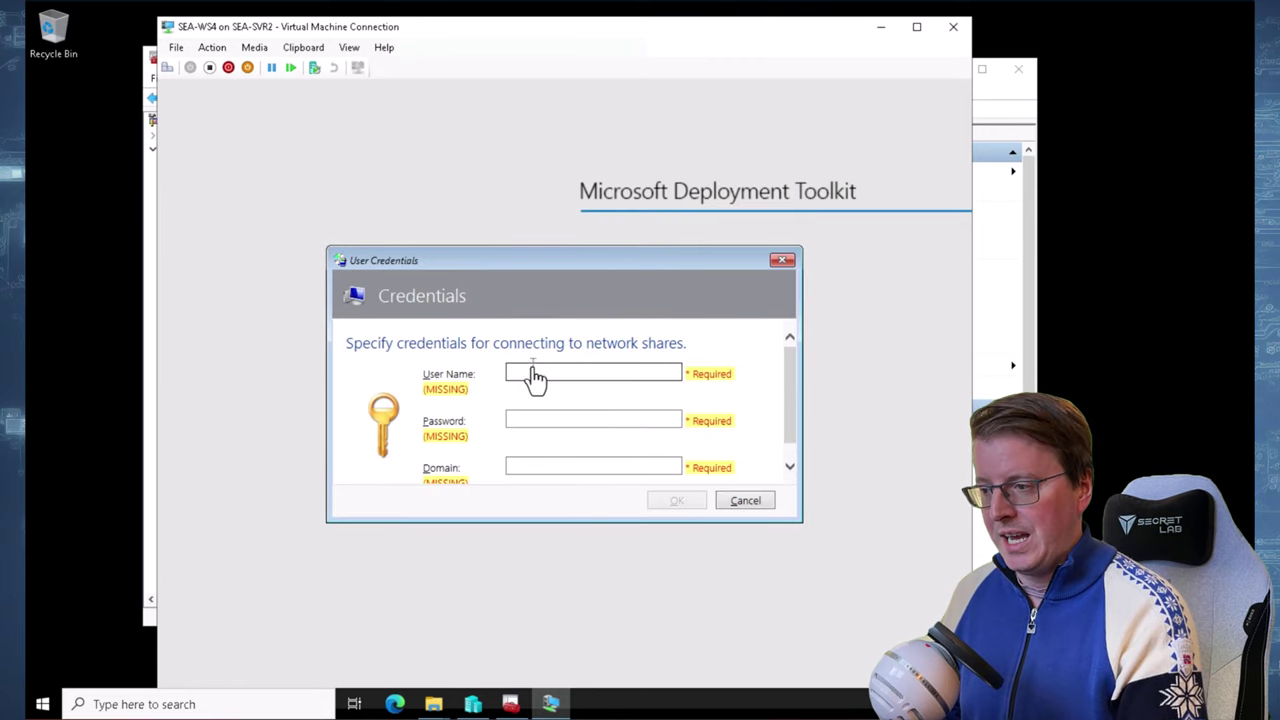
pyautogui.write('Administrator')
pyautogui.click(551, 408)
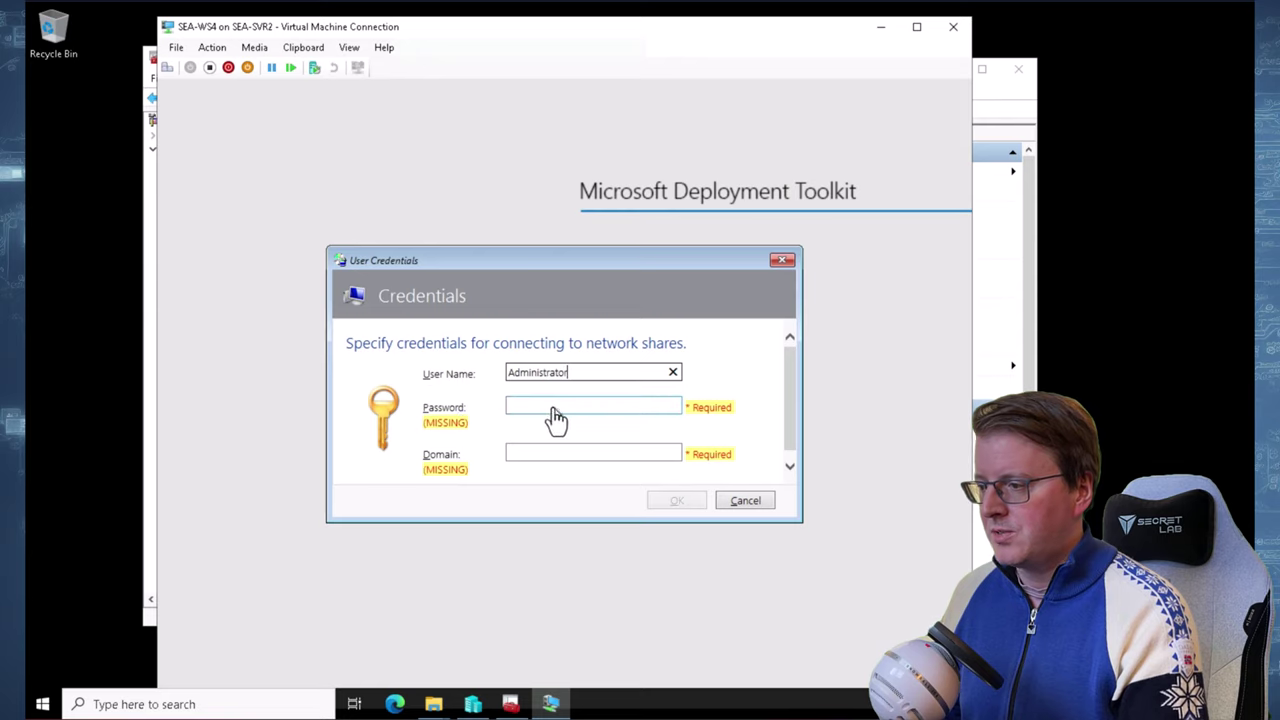
pyautogui.write('••••••••')
pyautogui.click(575, 440)
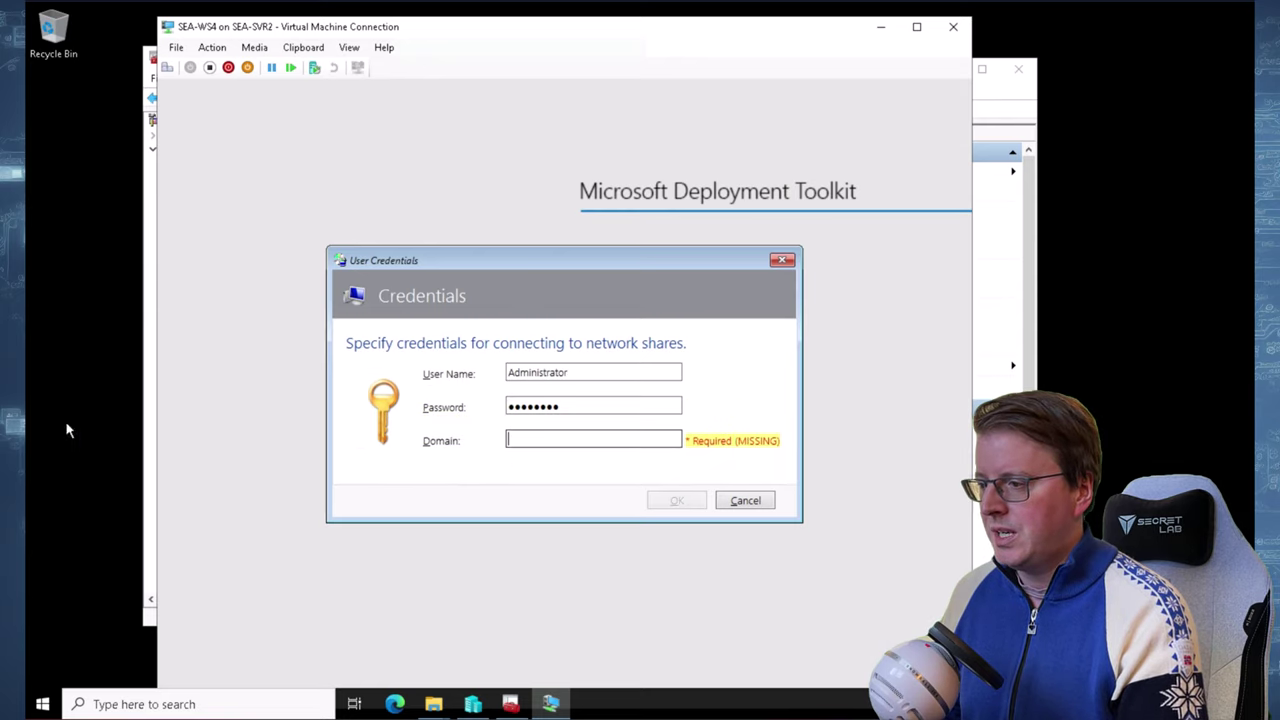
pyautogui.write('Contoso')
pyautogui.click(672, 502)
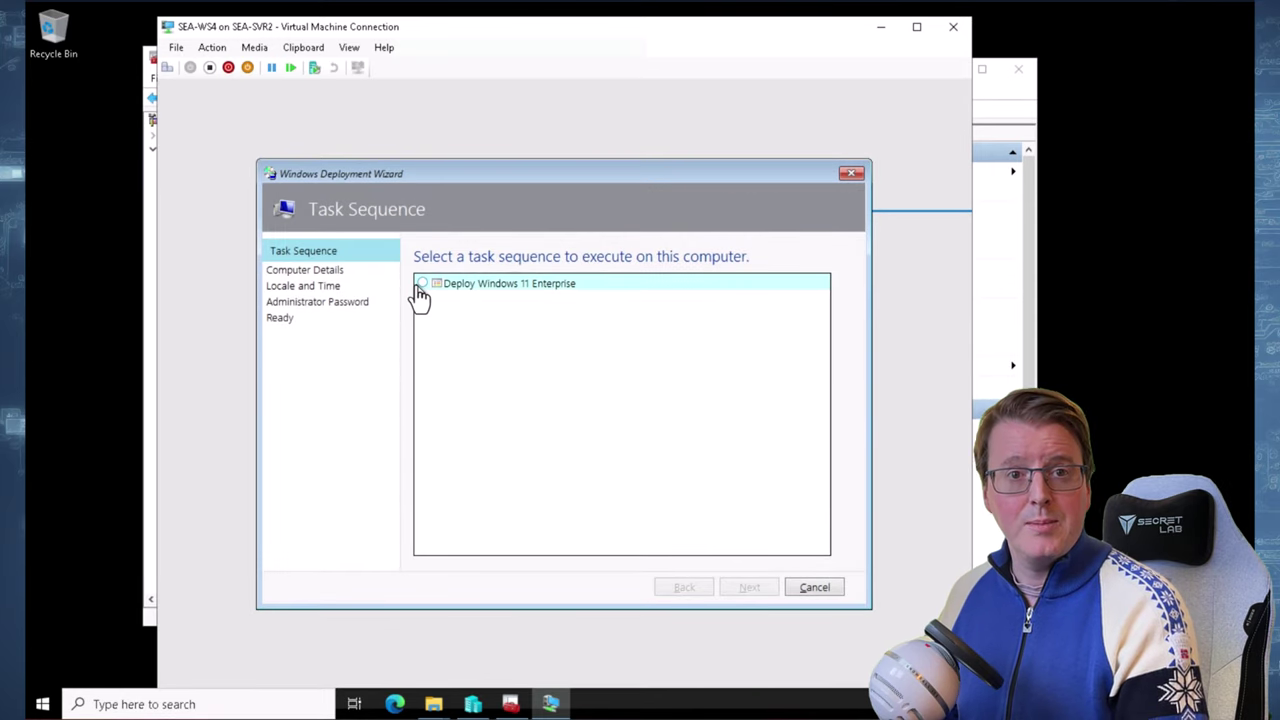
# Choose Deploy Windows 11 Enterprise, name the computer SEA-WS4, and restore no user data
pyautogui.click(445, 287)
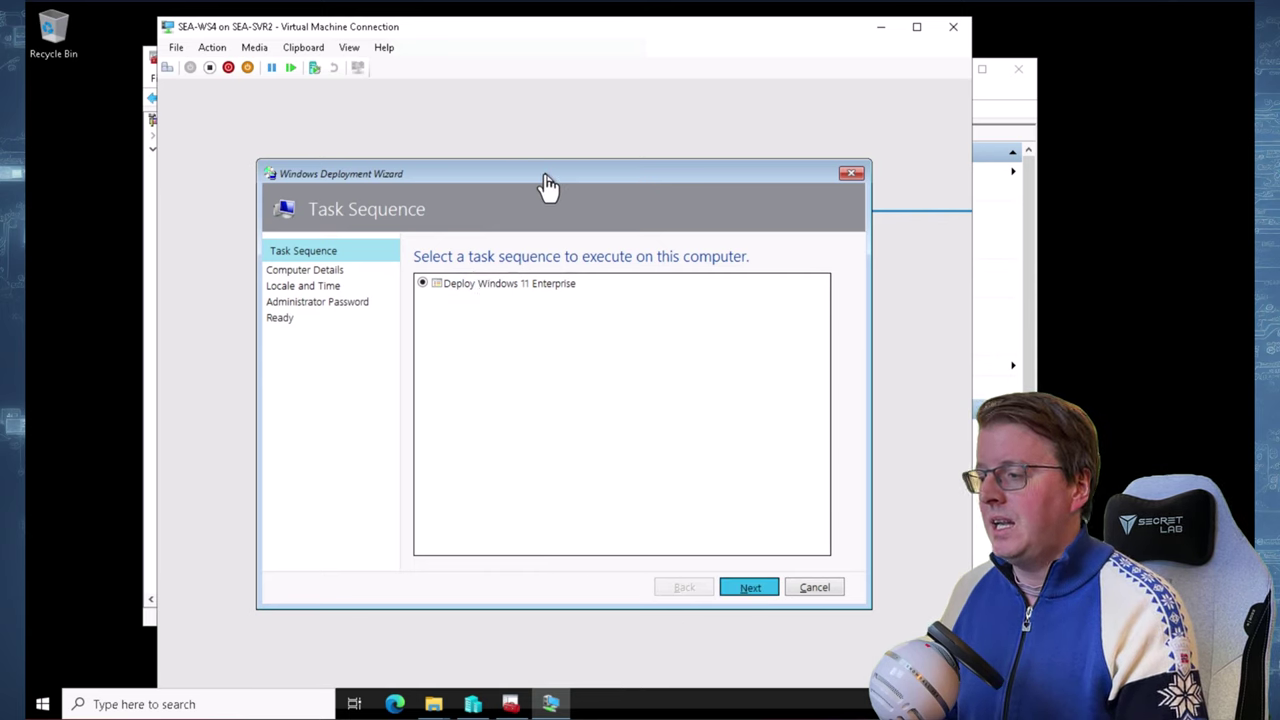
pyautogui.press('Return')
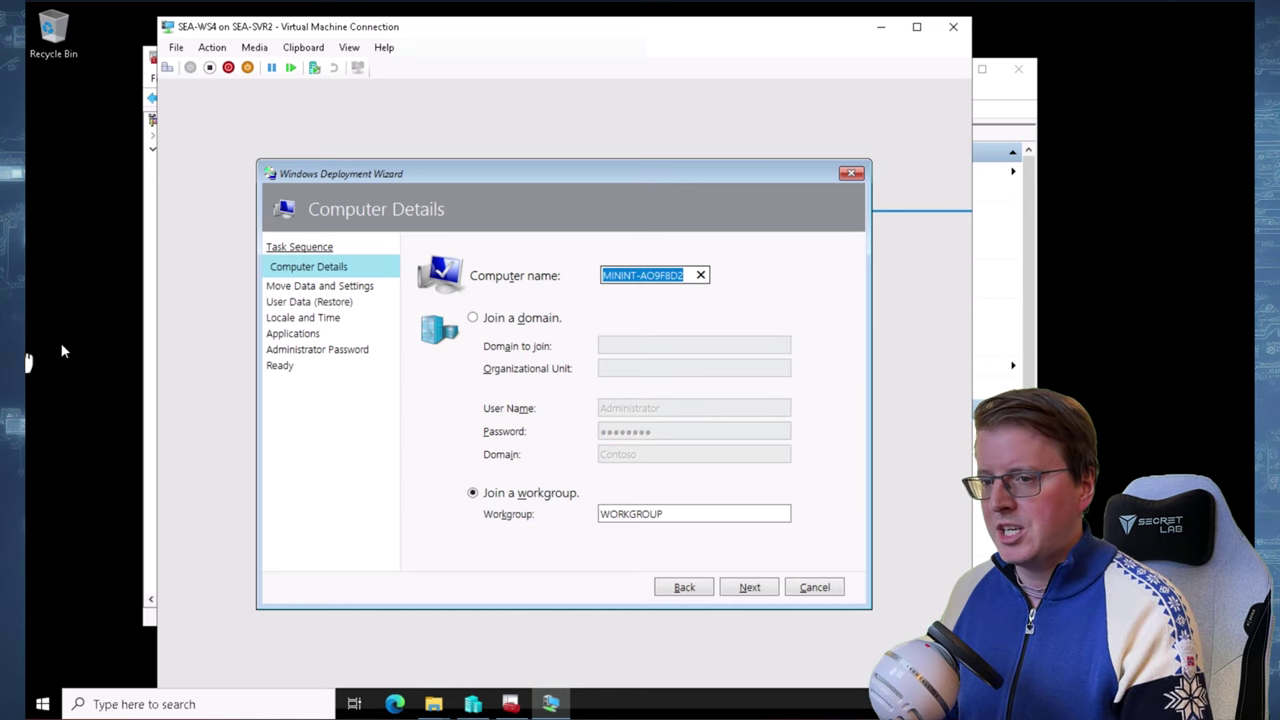
pyautogui.write('SEA-WS4')
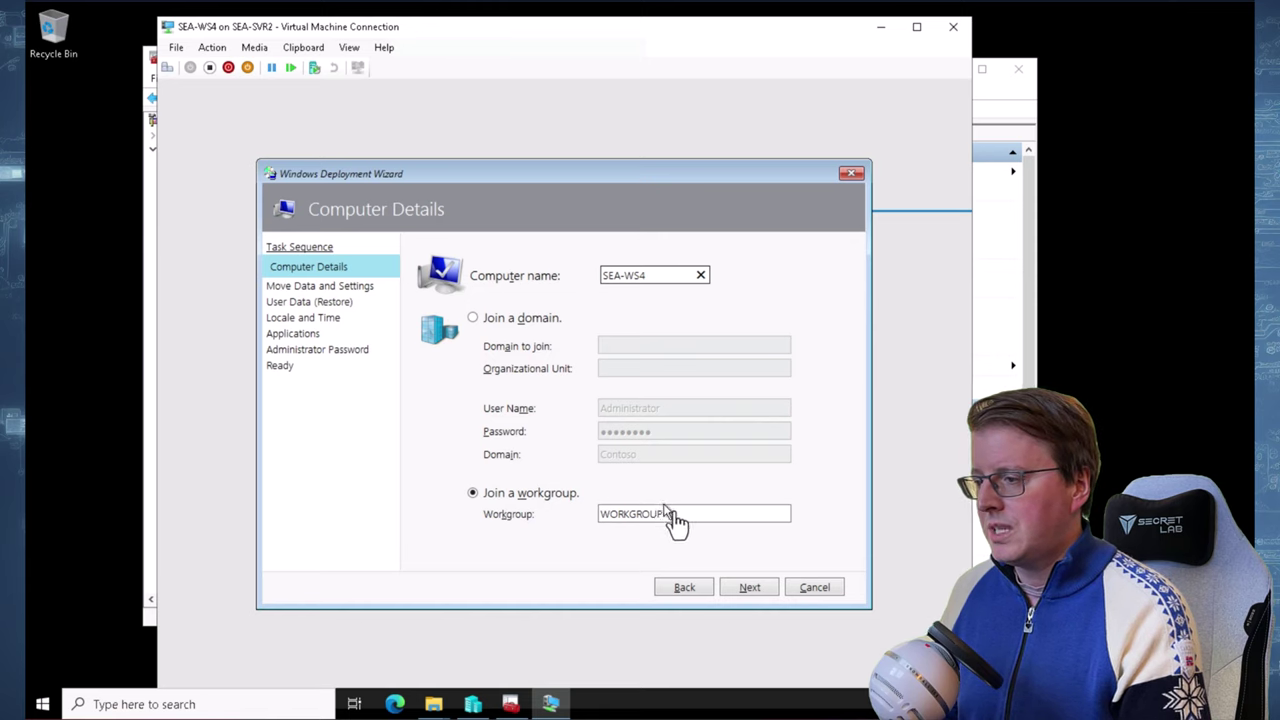
pyautogui.click(752, 590)
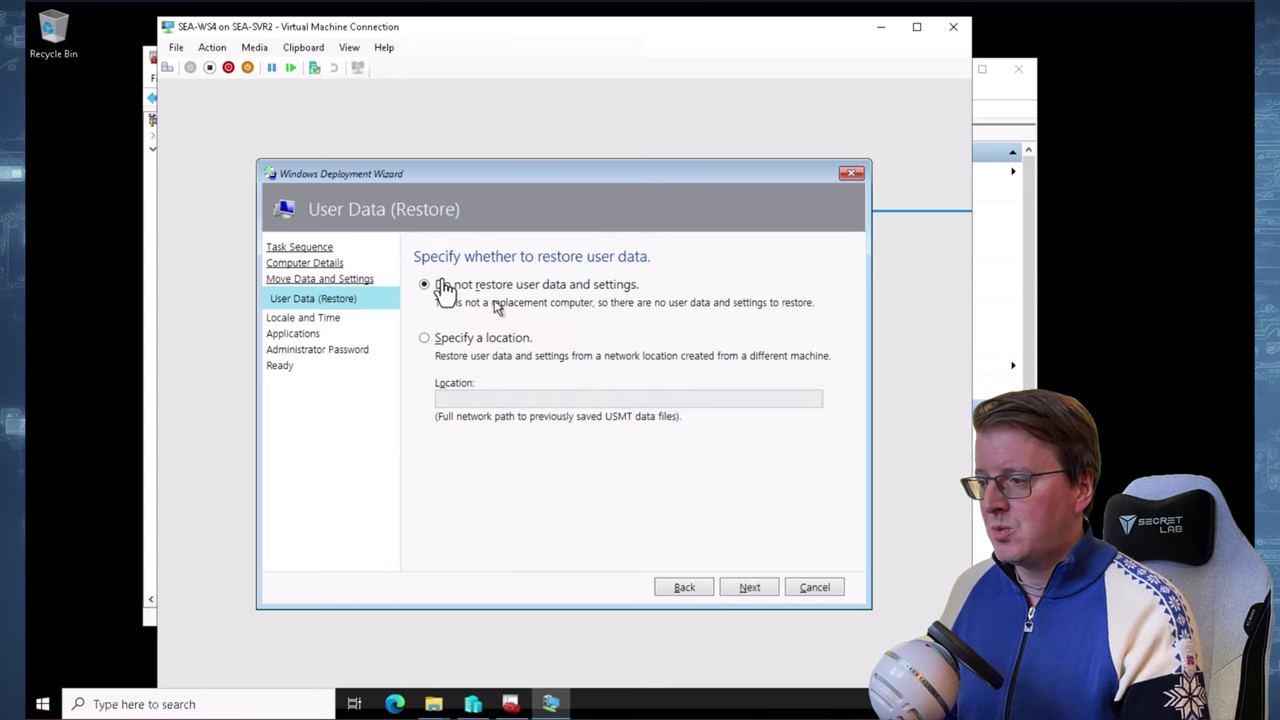
pyautogui.click(750, 597)
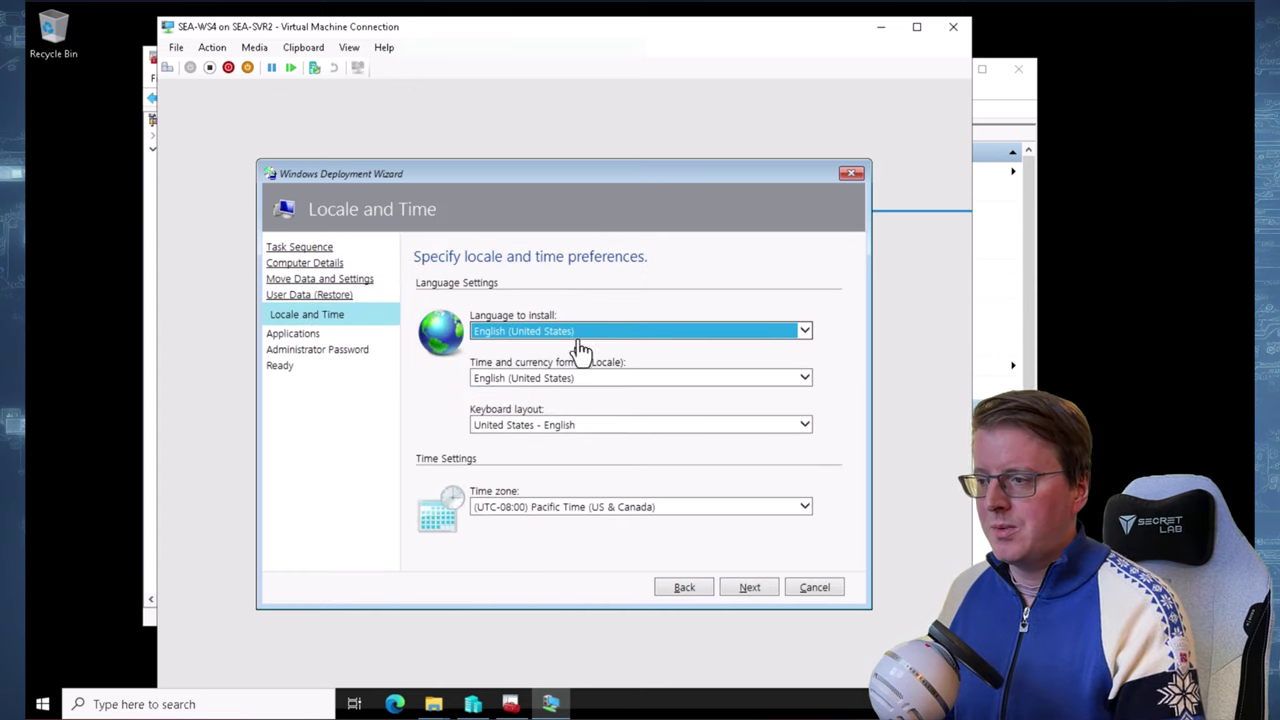
# Keep the default locale and time, and select only Microsoft XML Notepad to install
pyautogui.click(747, 590)
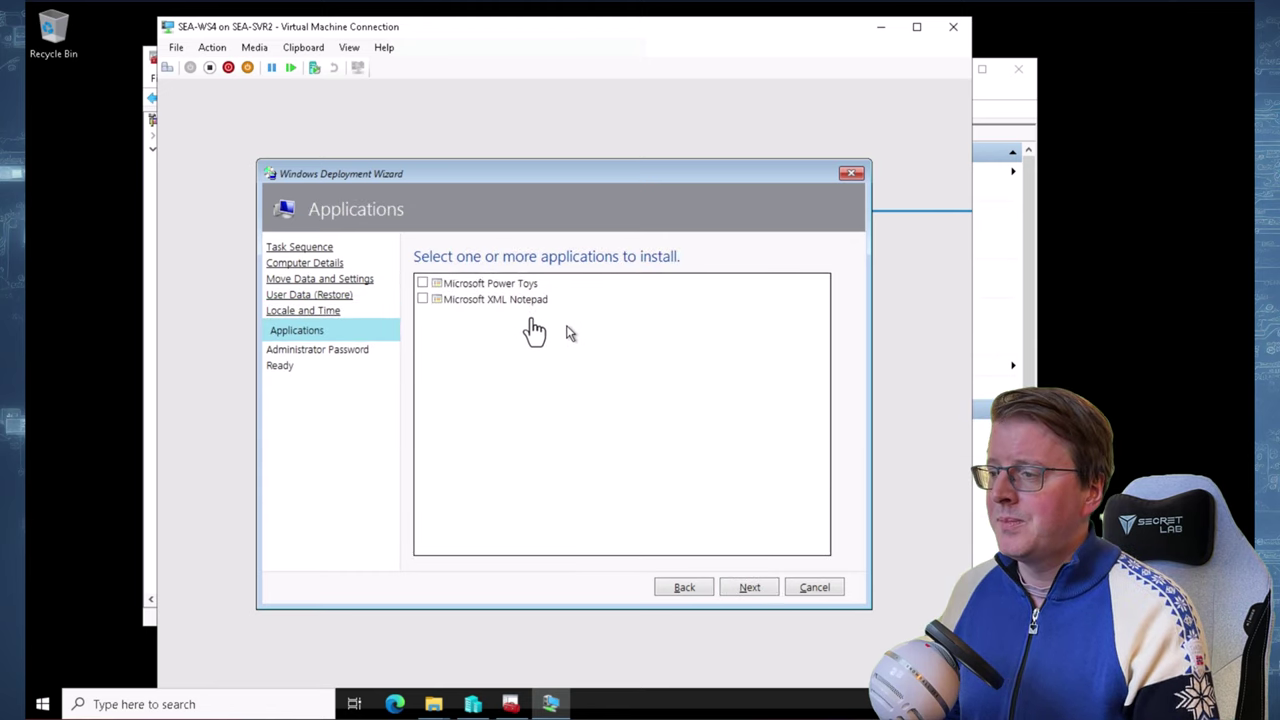
pyautogui.click(422, 283)
pyautogui.click(422, 299)
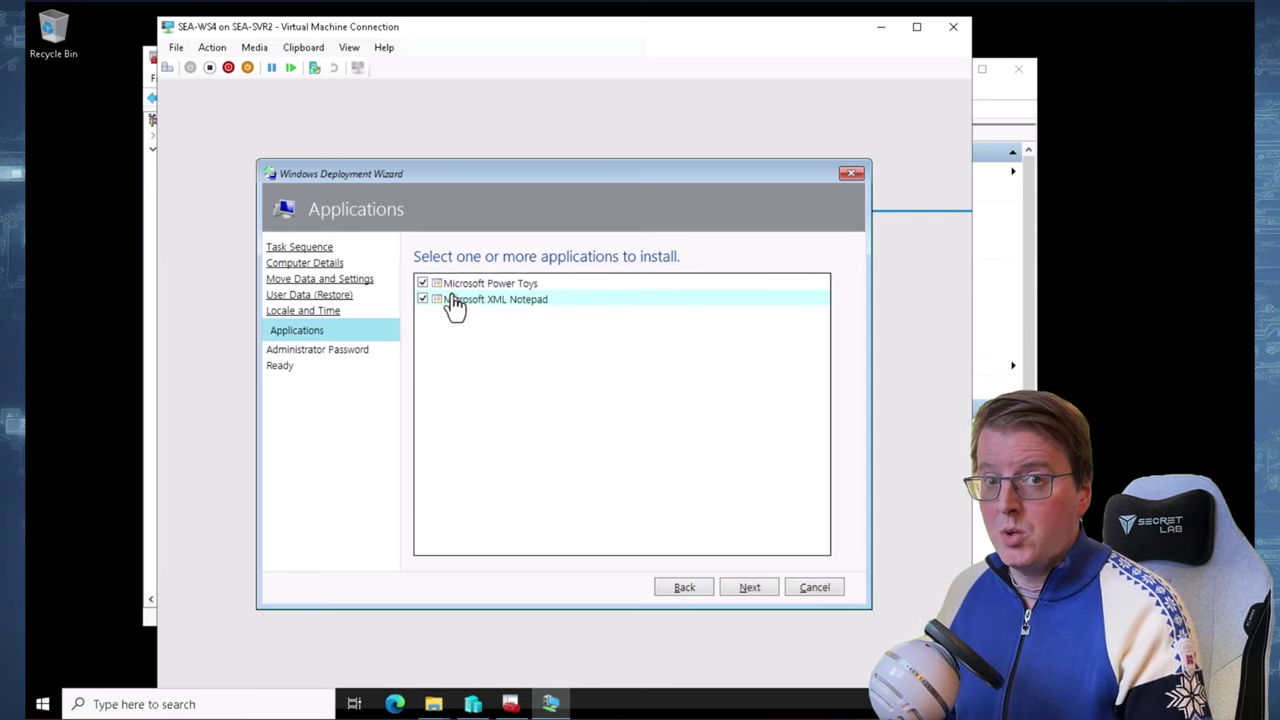
pyautogui.click(422, 284)
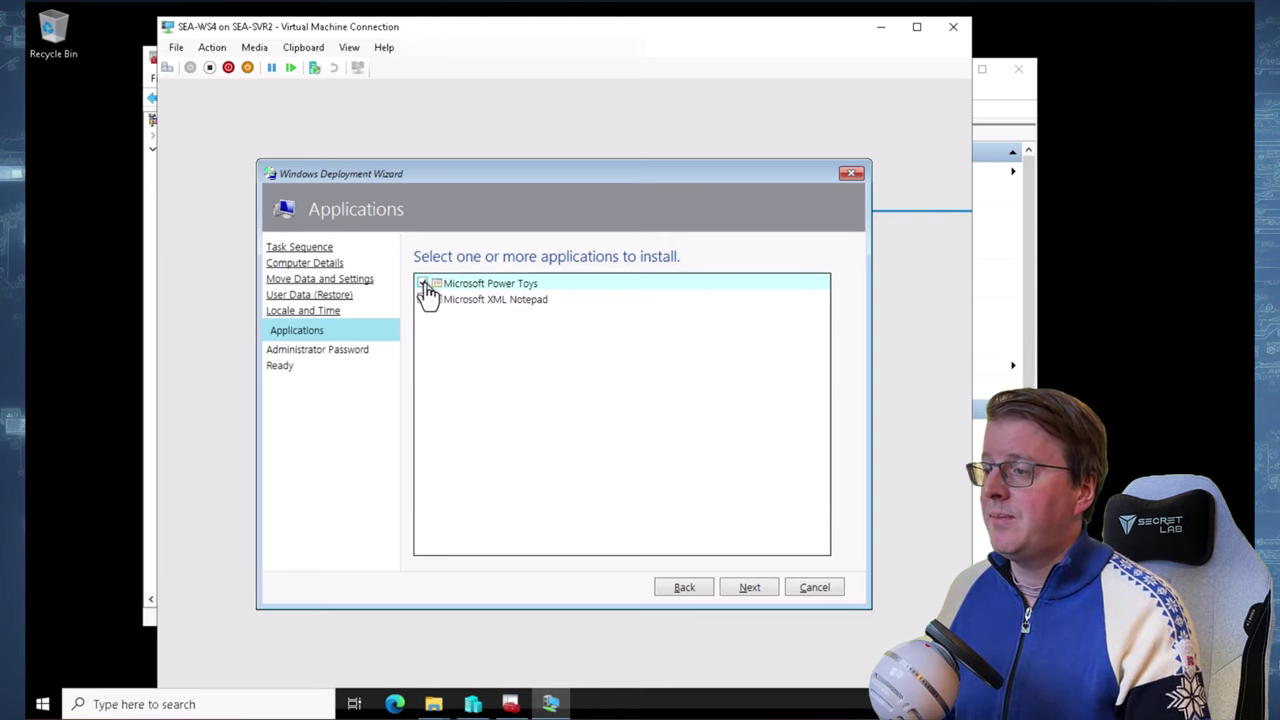
pyautogui.click(750, 590)
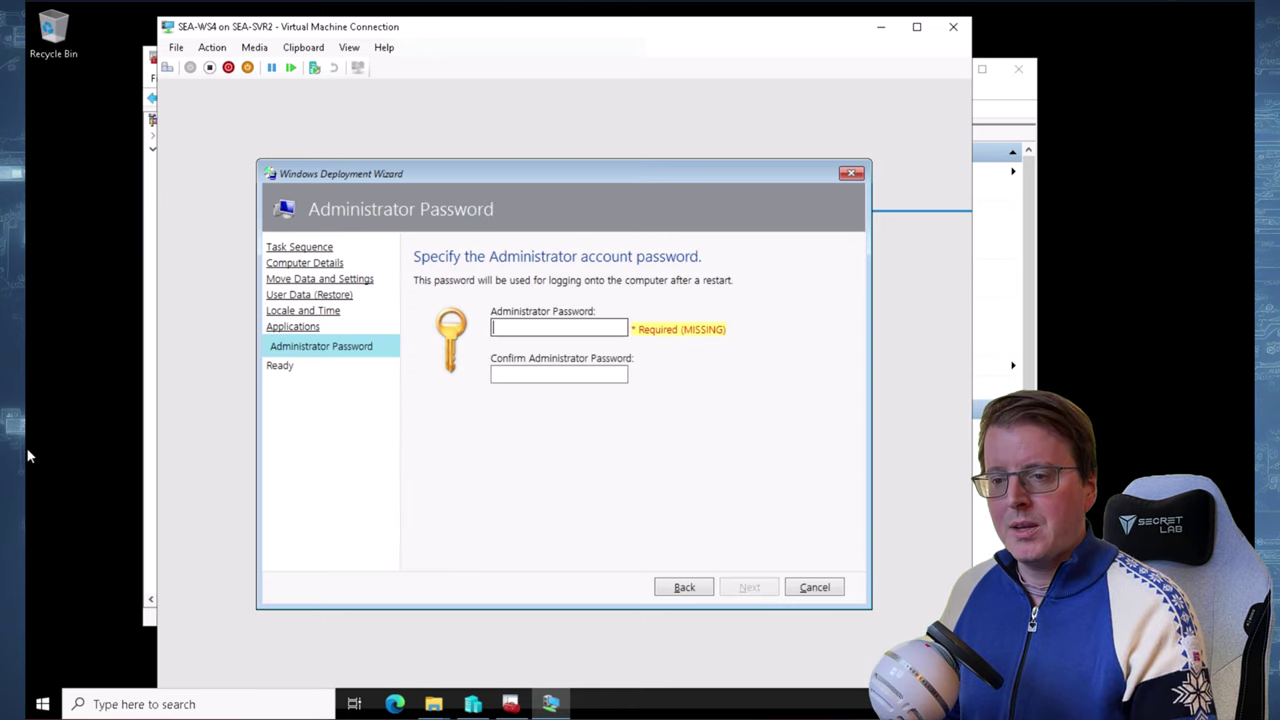
# Enter and confirm the local Administrator password, then begin the deployment
pyautogui.write('P@ssw0rd')
pyautogui.click(543, 375)
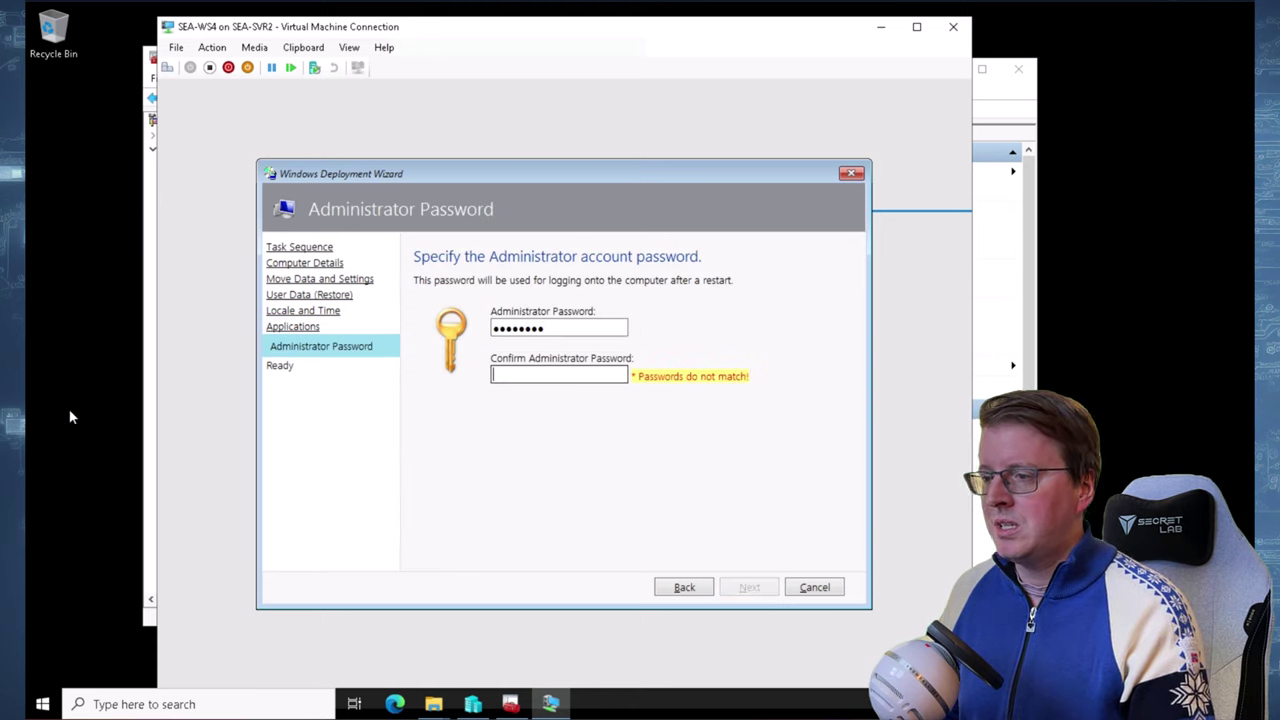
pyautogui.write('P@ssw0rd')
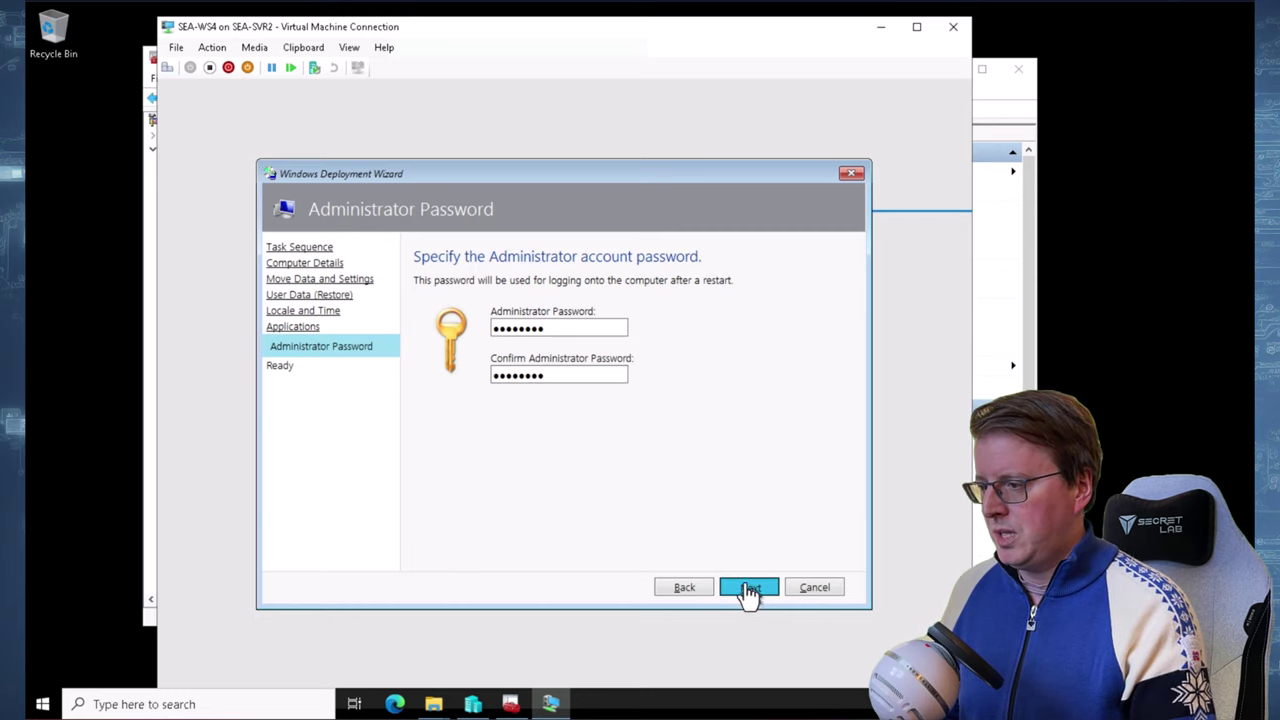
pyautogui.click(749, 588)
pyautogui.click(749, 587)
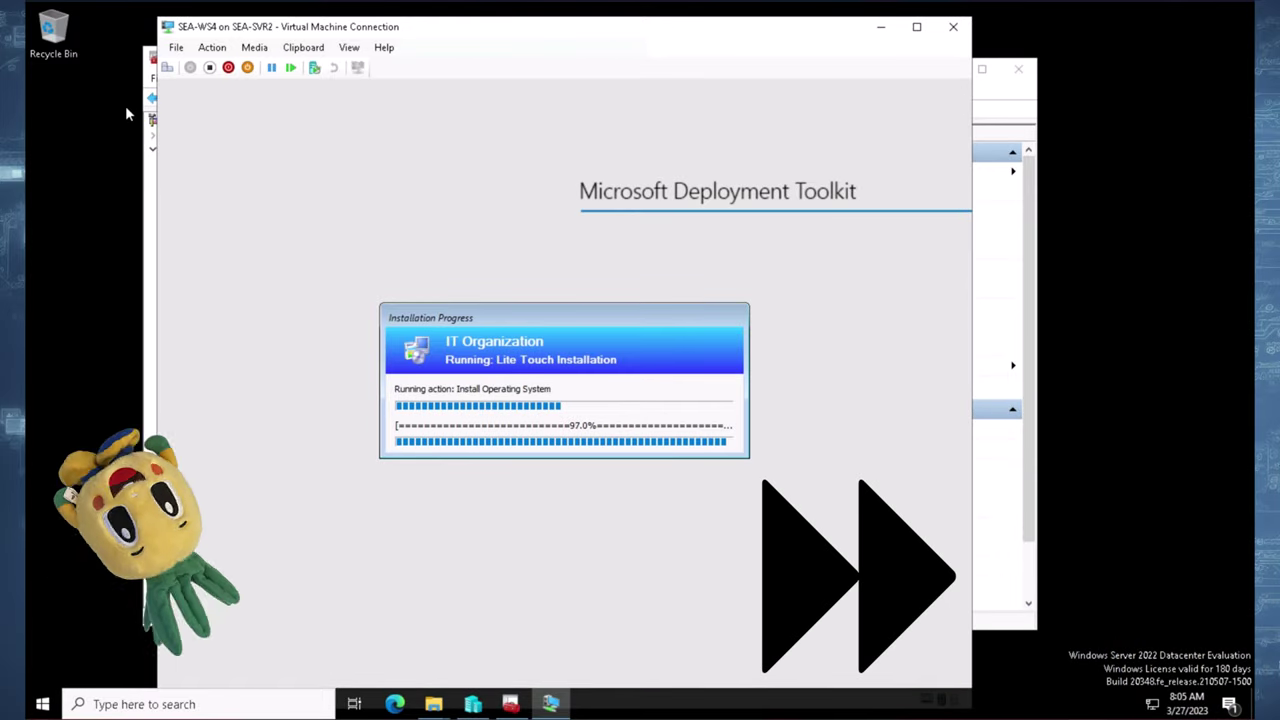
# Wait for Lite Touch to install Windows and SEA-WS4 to reboot into setup
pyautogui.moveTo(483, 35); pyautogui.dragTo(487, 35)
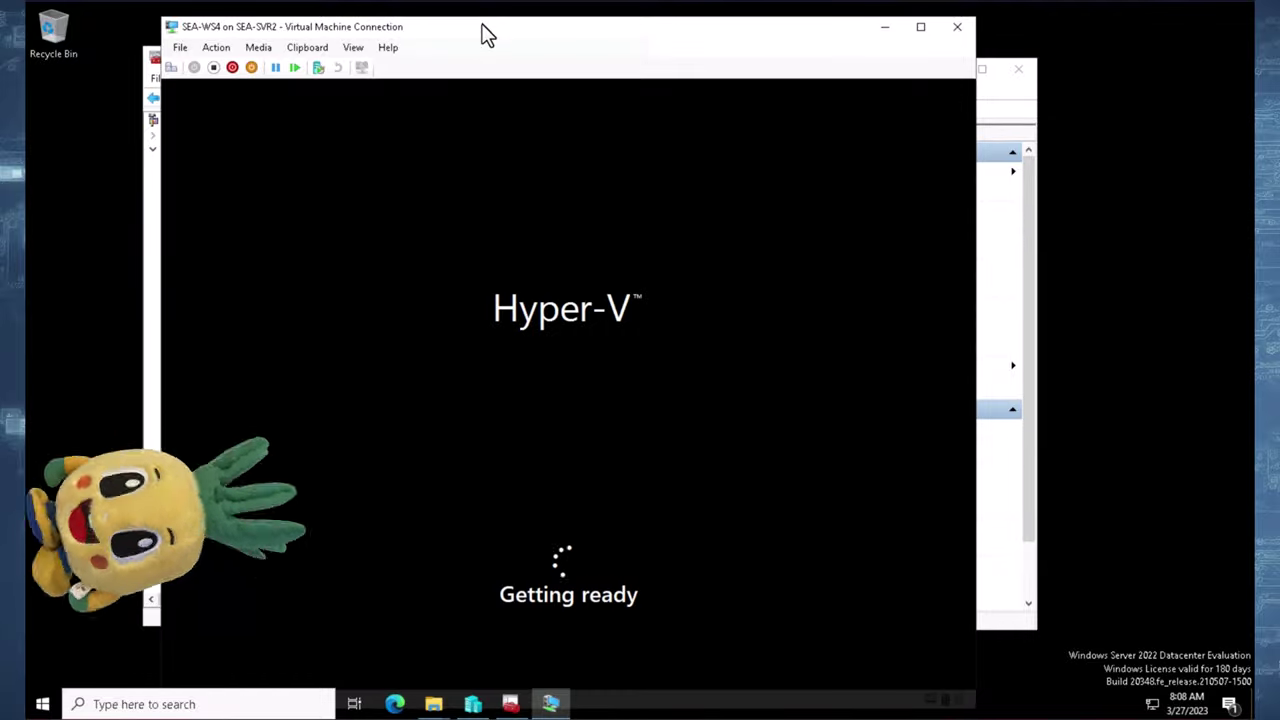